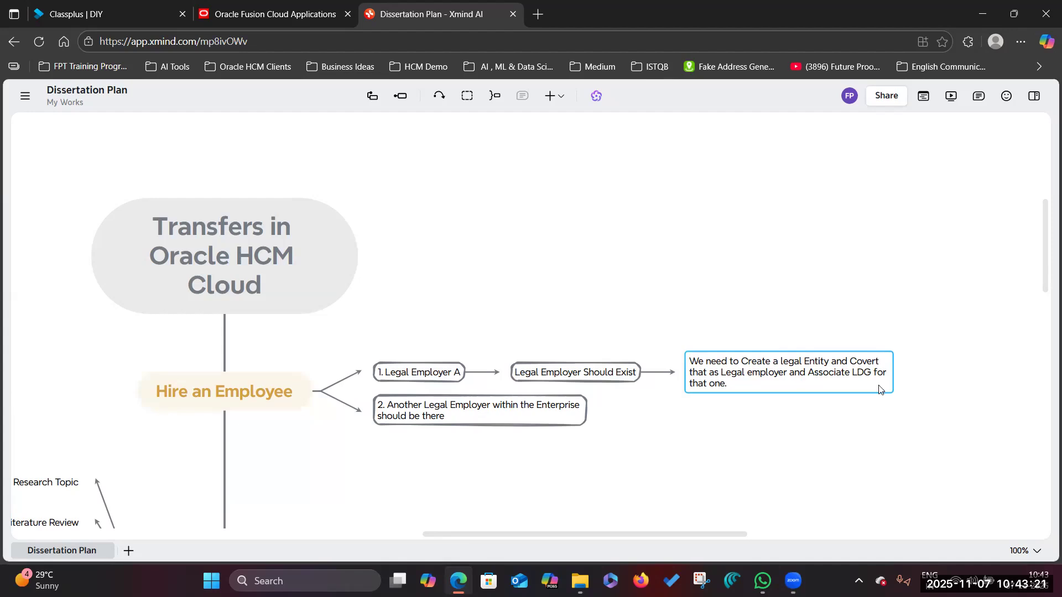
- Append 'which is Legal Employer B' to the second Hire an Employee point
{"action": "left_click", "coordinate": [818, 435]}
{"action": "left_click", "coordinate": [808, 364]}
{"action": "left_click", "coordinate": [1035, 97]}
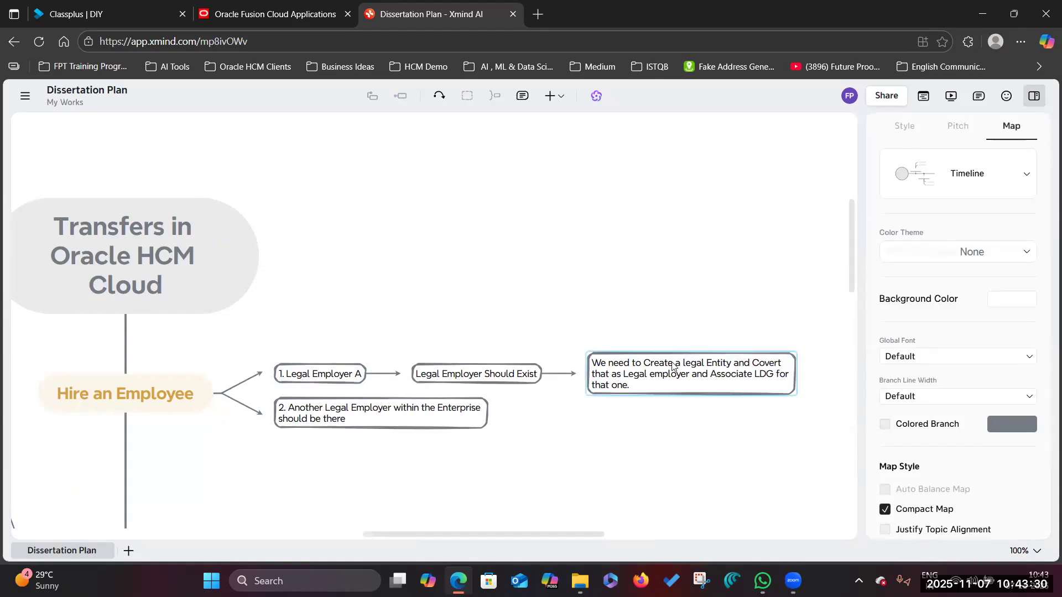
{"action": "left_click", "coordinate": [334, 376]}
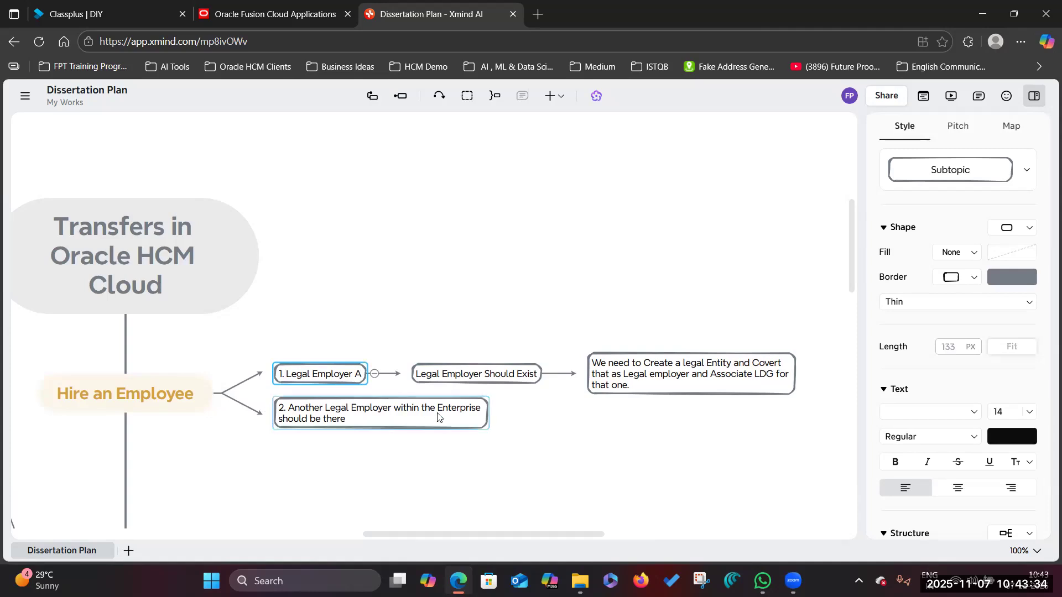
{"action": "scroll", "coordinate": [433, 416], "scroll_direction": "down", "scroll_amount": 1}
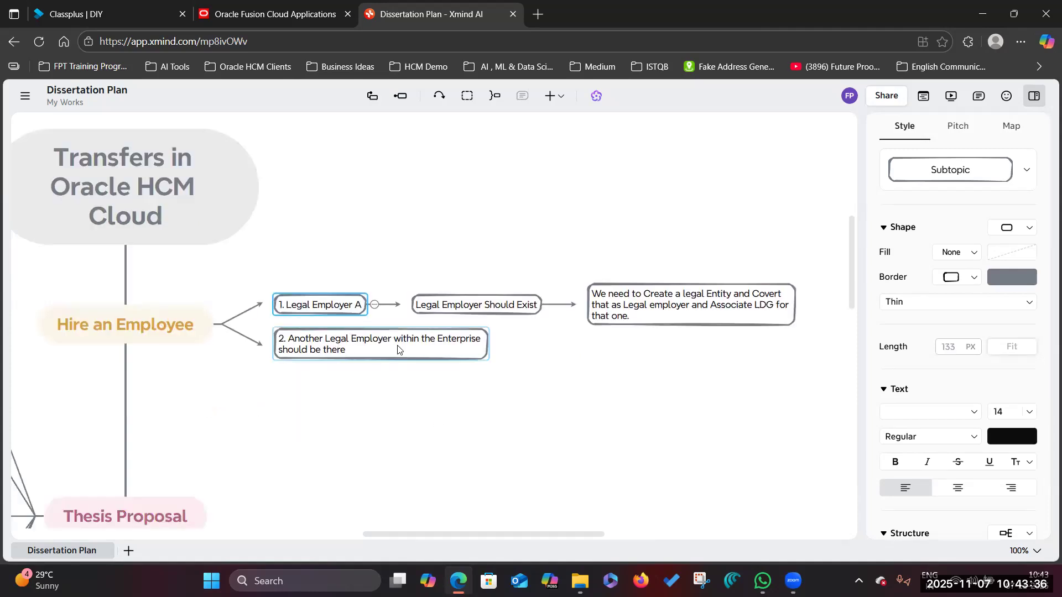
{"action": "left_click", "coordinate": [357, 356]}
{"action": "left_click", "coordinate": [358, 352]}
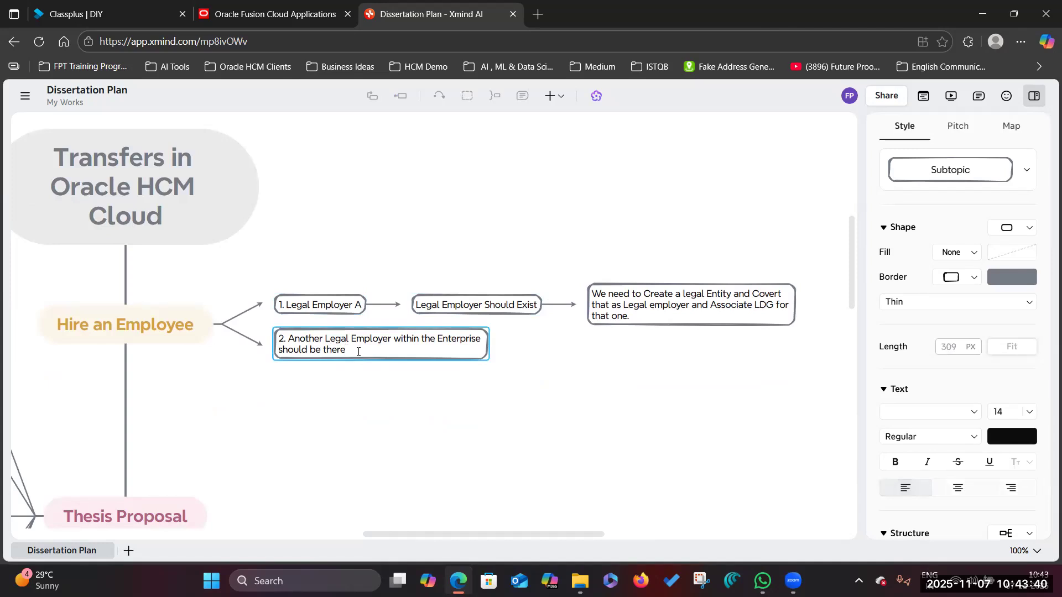
{"action": "type", "text": "which is Legal Employ"}
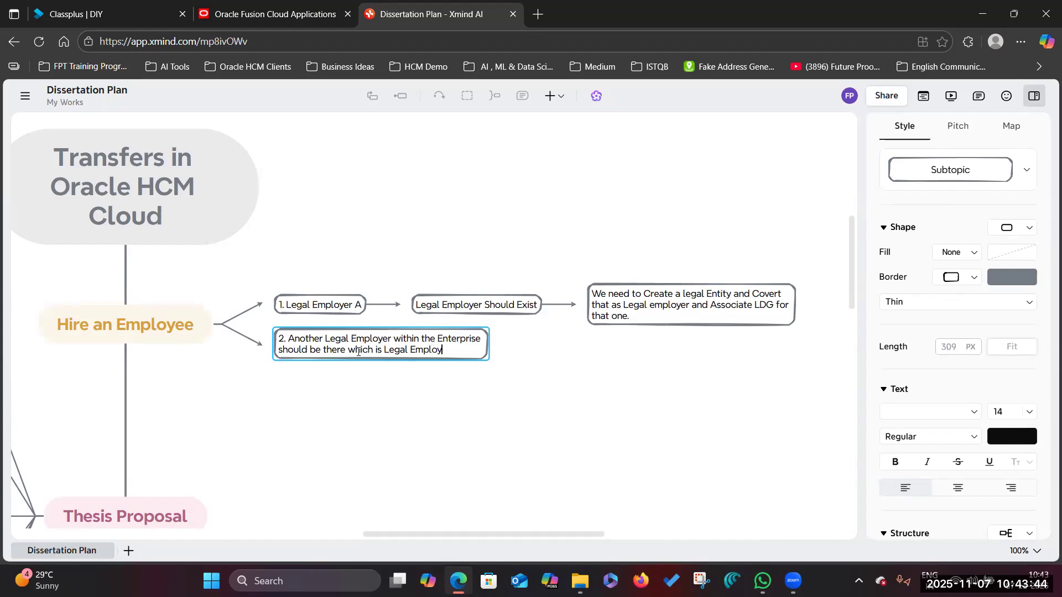
{"action": "type", "text": "er B"}
{"action": "left_click", "coordinate": [463, 408]}
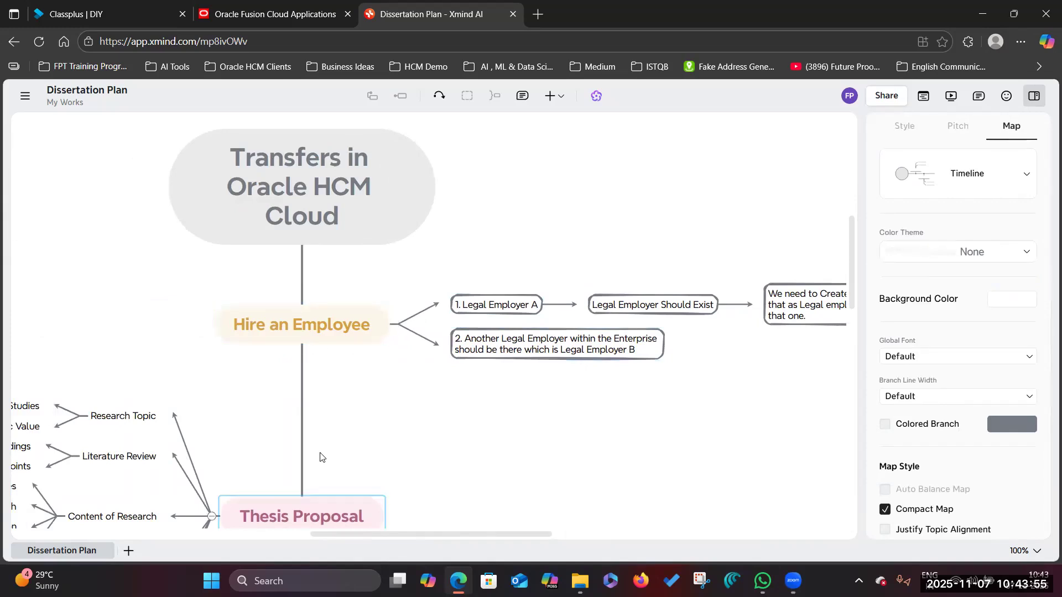
- Collapse the Thesis Proposal topic and rename it to 'Local Transfer'
{"action": "left_click", "coordinate": [320, 504]}
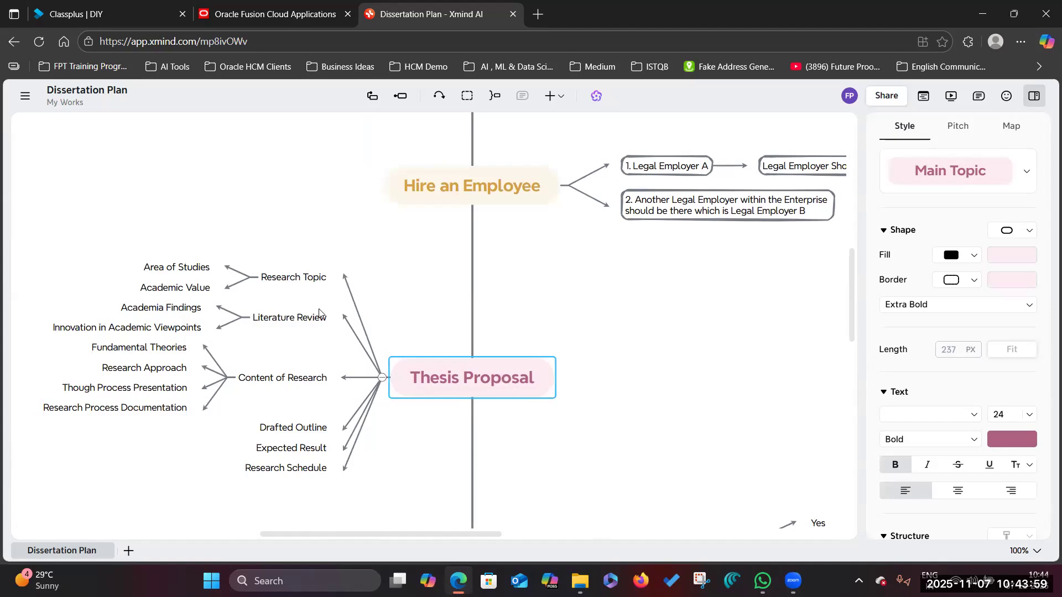
{"action": "left_click", "coordinate": [382, 377]}
{"action": "left_click", "coordinate": [467, 281]}
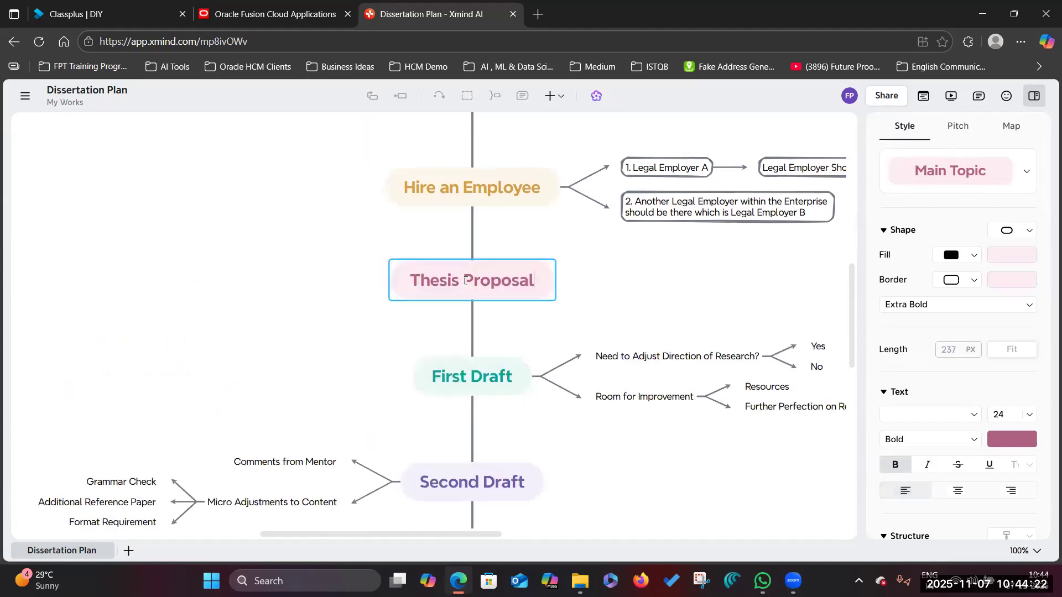
{"action": "key", "text": "BackSpace"}
{"action": "key", "text": "BackSpace"}
{"action": "key", "text": "BackSpace"}
{"action": "key", "text": "BackSpace"}
{"action": "key", "text": "BackSpace"}
{"action": "key", "text": "BackSpace"}
{"action": "key", "text": "BackSpace"}
{"action": "key", "text": "BackSpace"}
{"action": "key", "text": "BackSpace"}
{"action": "key", "text": "BackSpace"}
{"action": "key", "text": "BackSpace"}
{"action": "key", "text": "BackSpace"}
{"action": "key", "text": "BackSpace"}
{"action": "key", "text": "BackSpace"}
{"action": "type", "text": "Local Transfer"}
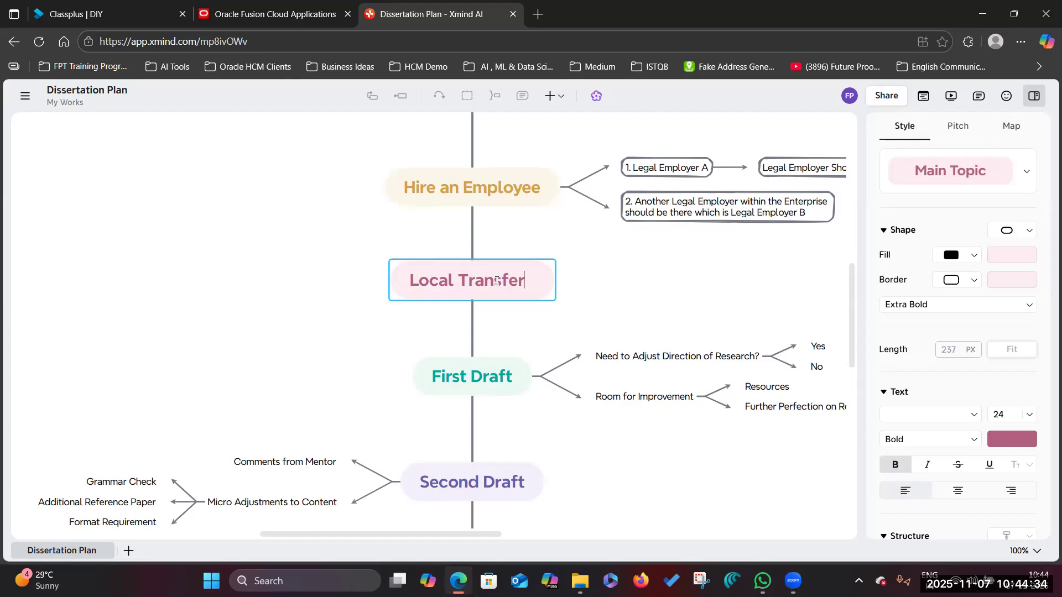
{"action": "left_click", "coordinate": [637, 292]}
- Add two new subtopics under Local Transfer
{"action": "left_click", "coordinate": [507, 281]}
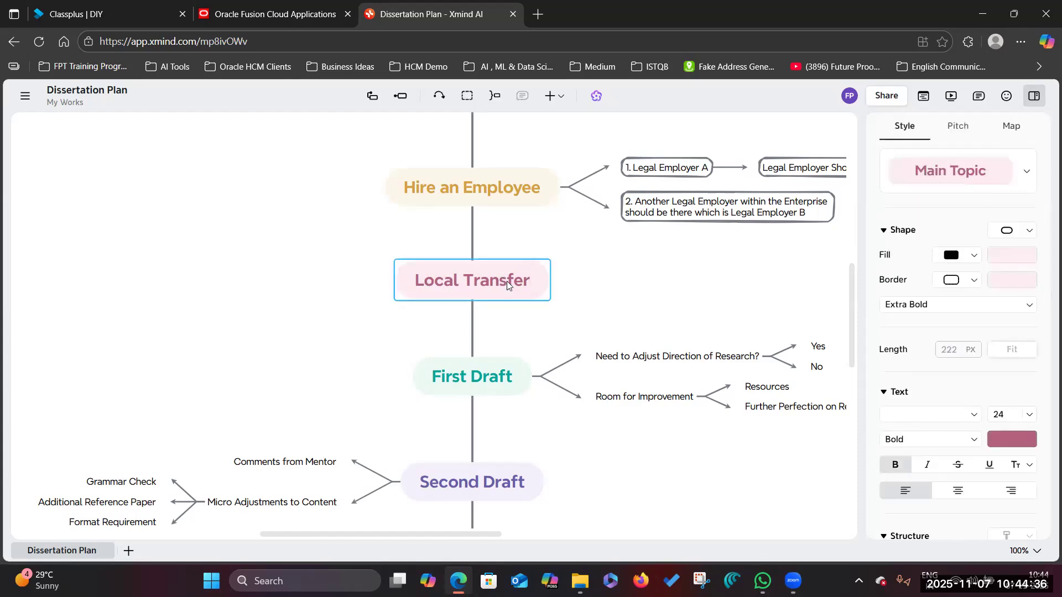
{"action": "left_click", "coordinate": [401, 96]}
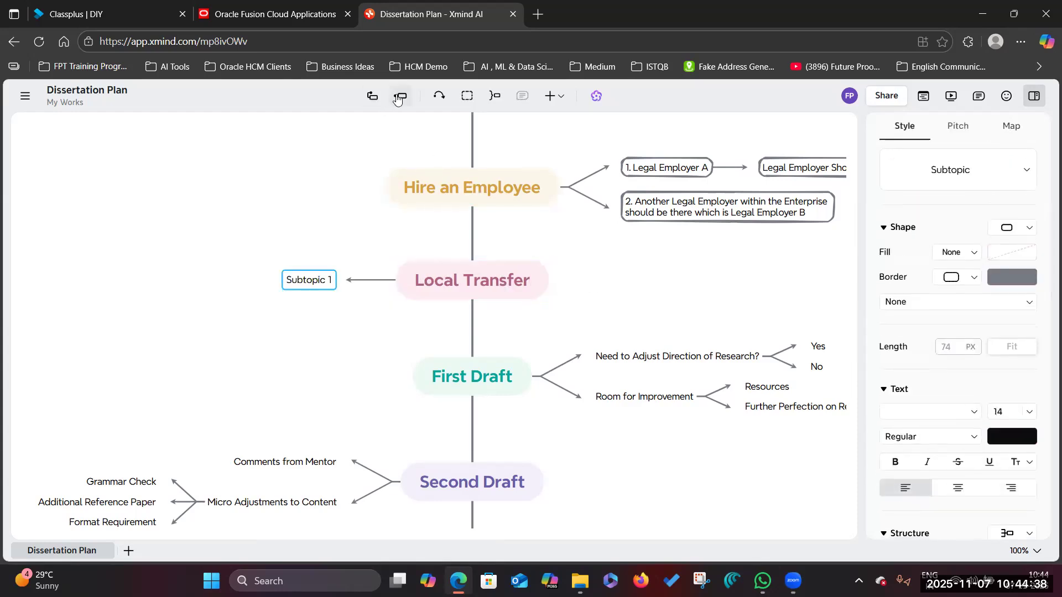
{"action": "left_click", "coordinate": [427, 285]}
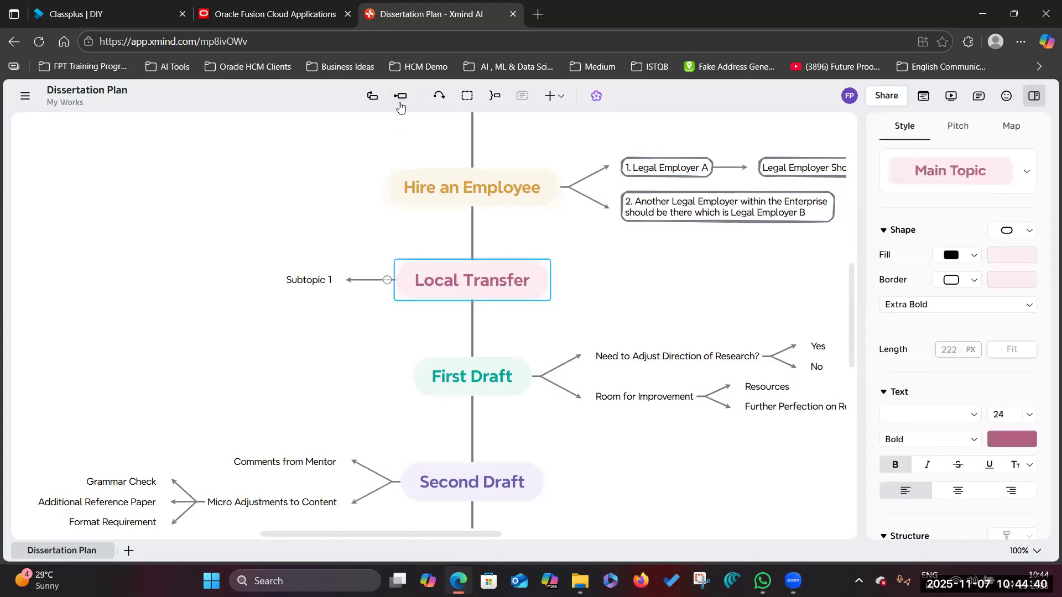
{"action": "left_click", "coordinate": [400, 96]}
- Set the first Local Transfer subtopic to 'Transferring an employee within the Legal Employer'
{"action": "double_click", "coordinate": [327, 276]}
{"action": "type", "text": "Transfer"}
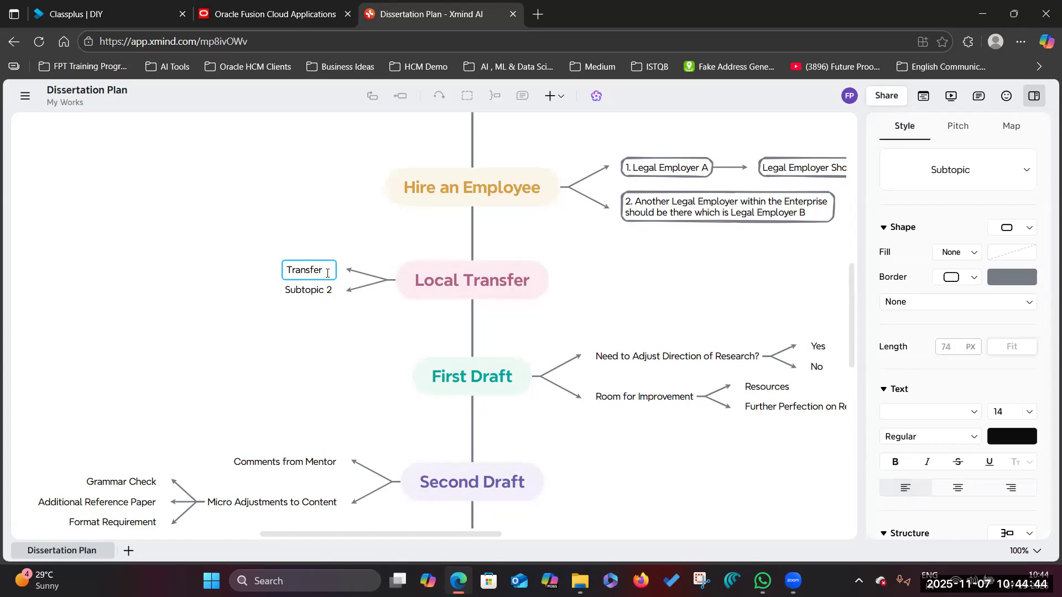
{"action": "type", "text": "ring an"}
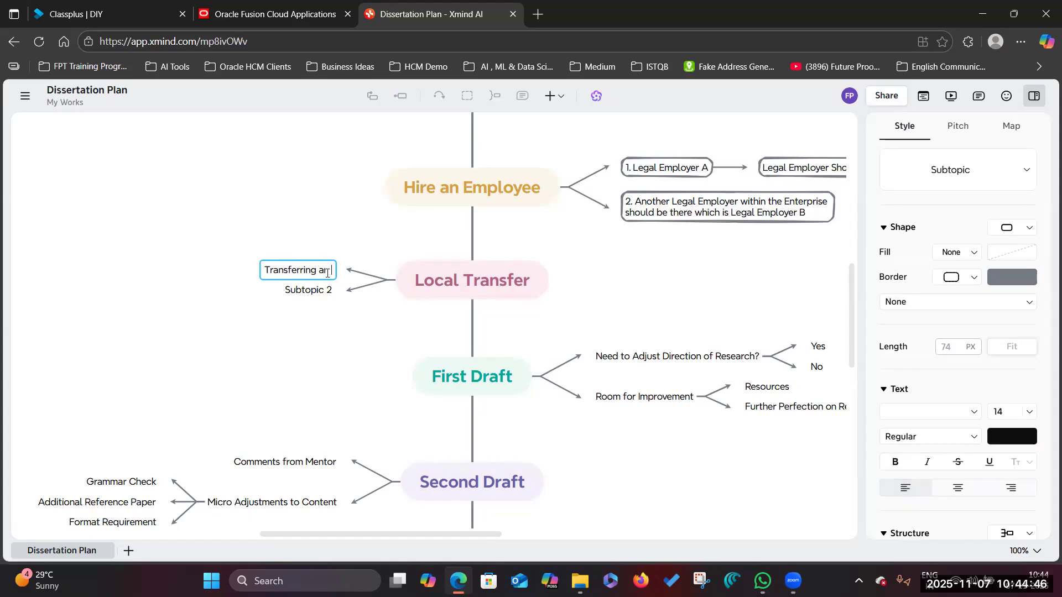
{"action": "type", "text": " employee wi"}
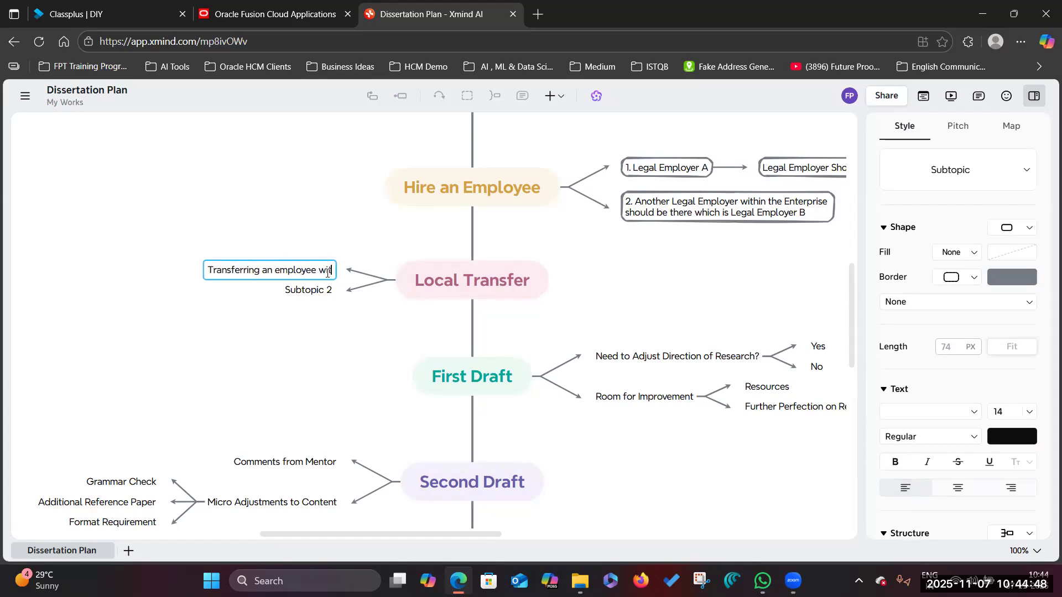
{"action": "type", "text": "thin the Legal em"}
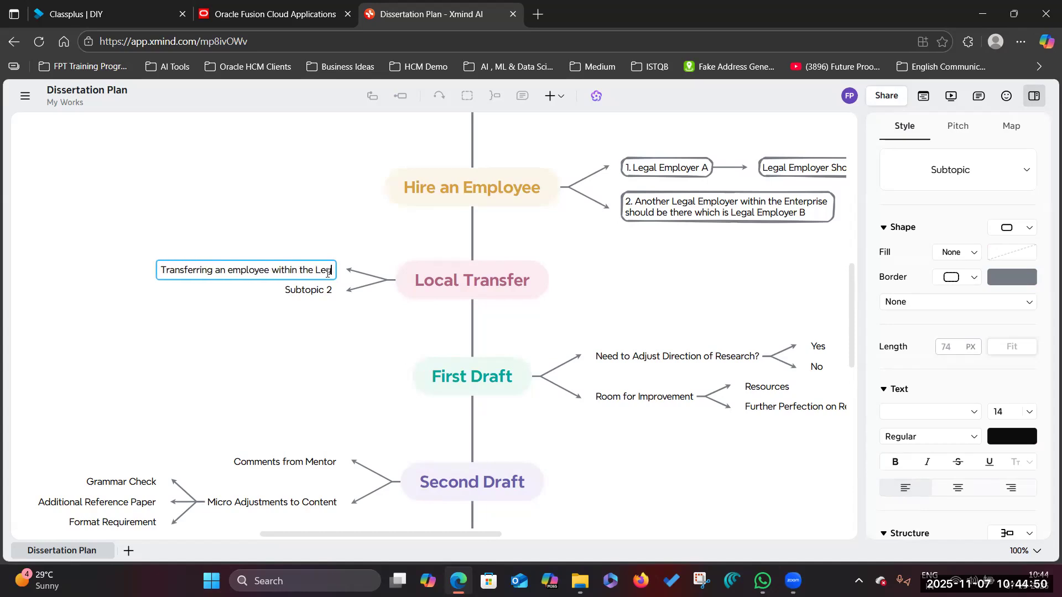
{"action": "type", "text": "p"}
{"action": "key", "text": "BackSpace"}
{"action": "key", "text": "BackSpace"}
{"action": "key", "text": "BackSpace"}
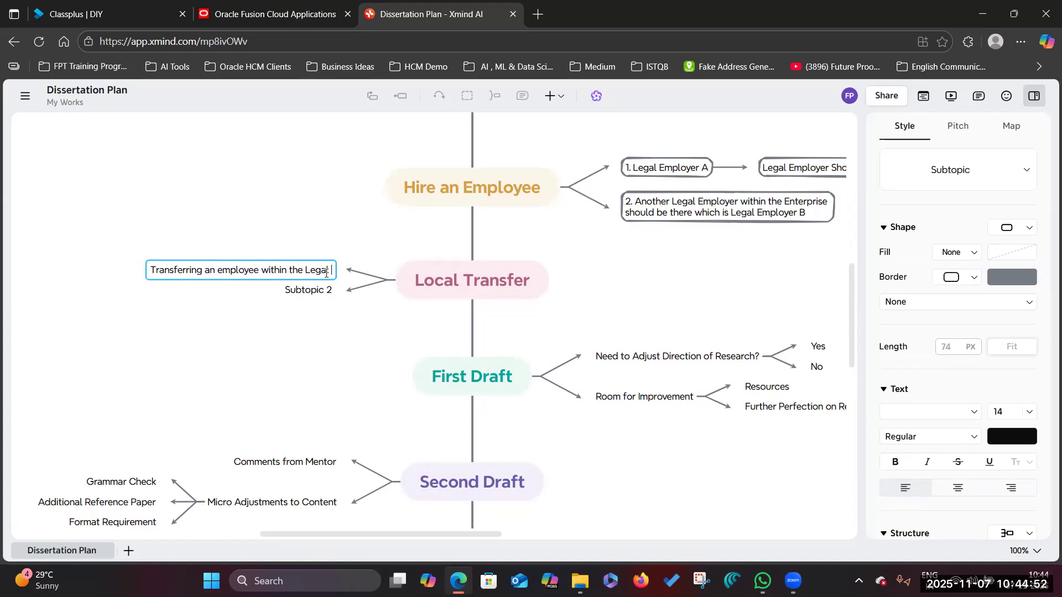
{"action": "type", "text": "Employer"}
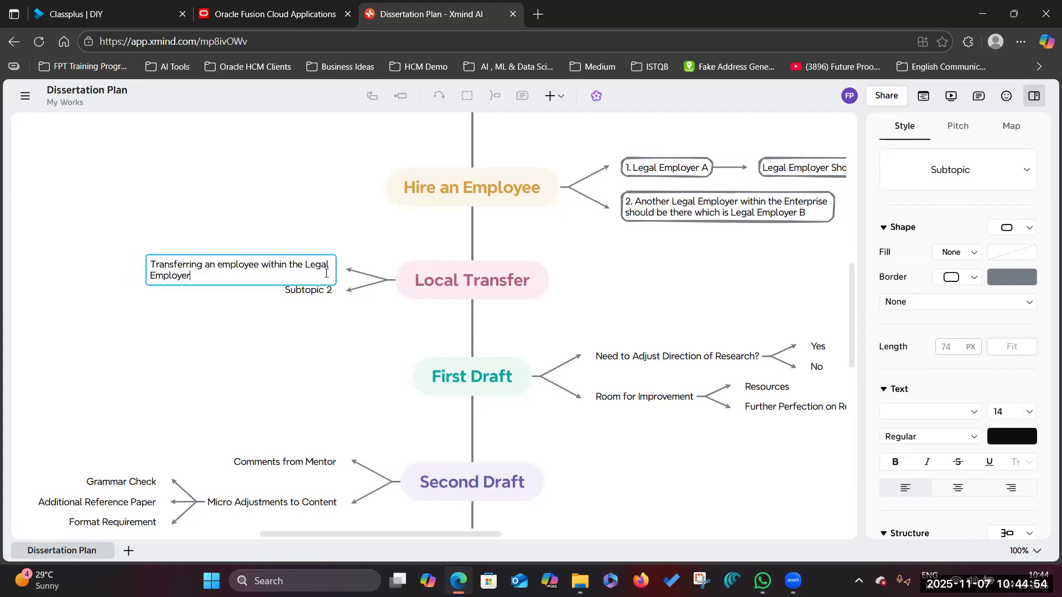
{"action": "left_click", "coordinate": [316, 305]}
- Set the second subtopic to 'Transferring from Business Unit 1 to Business Unit 2'
{"action": "double_click", "coordinate": [305, 299]}
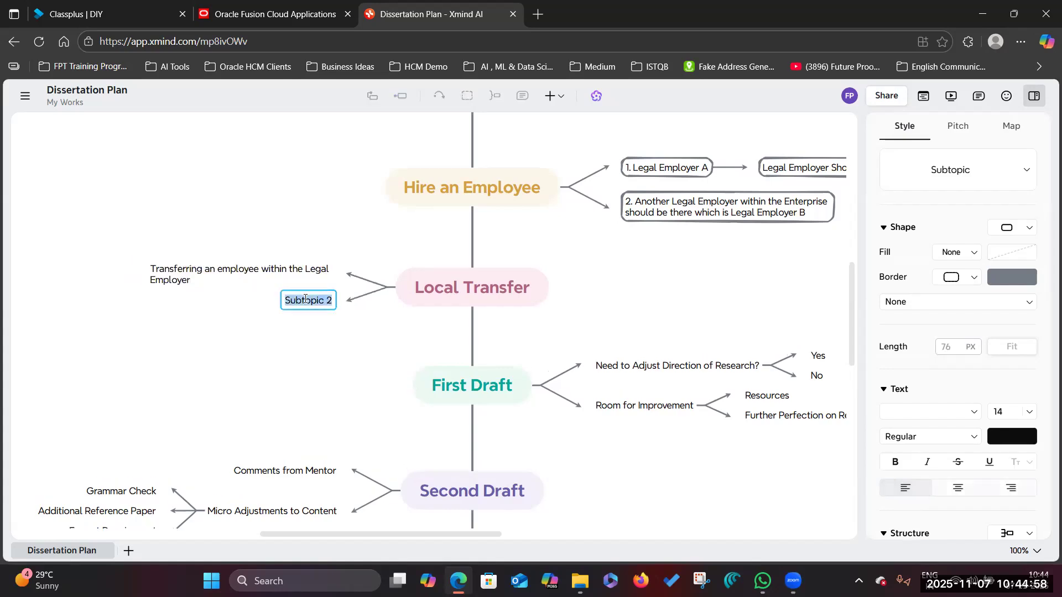
{"action": "type", "text": "Transf"}
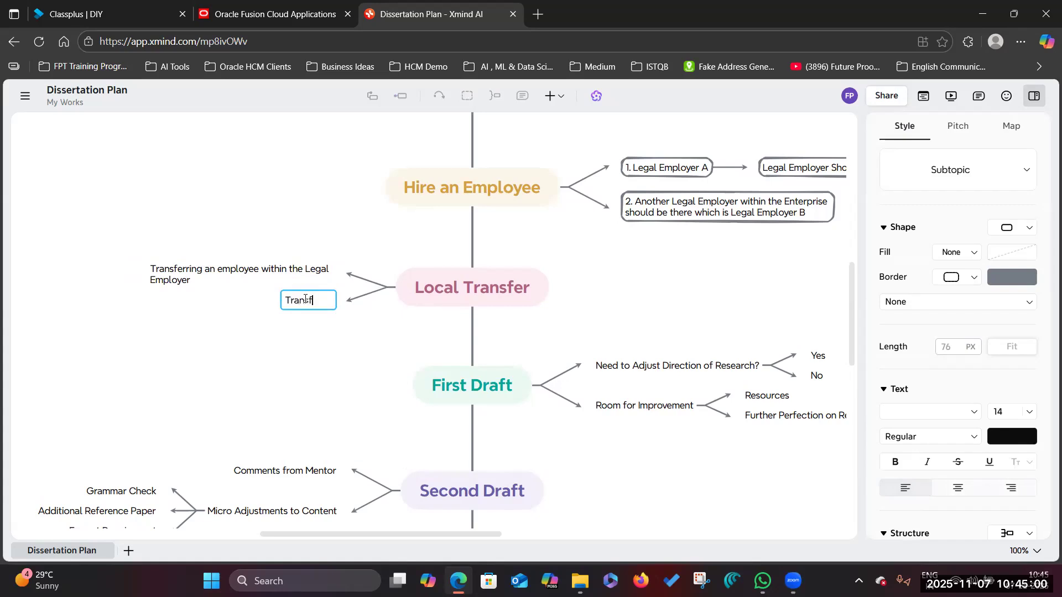
{"action": "type", "text": "erring from "}
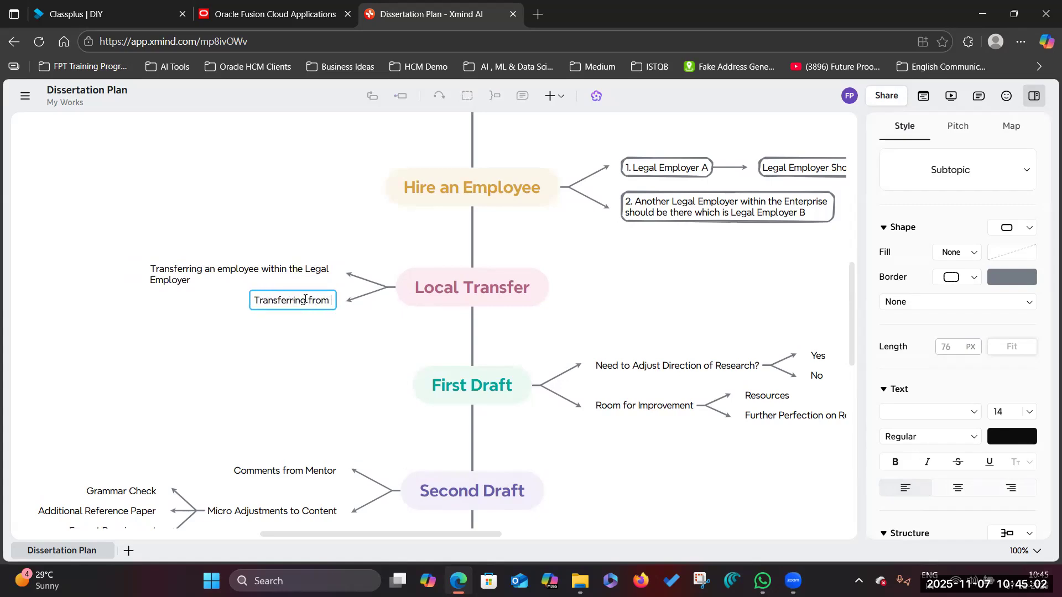
{"action": "type", "text": "BU 1"}
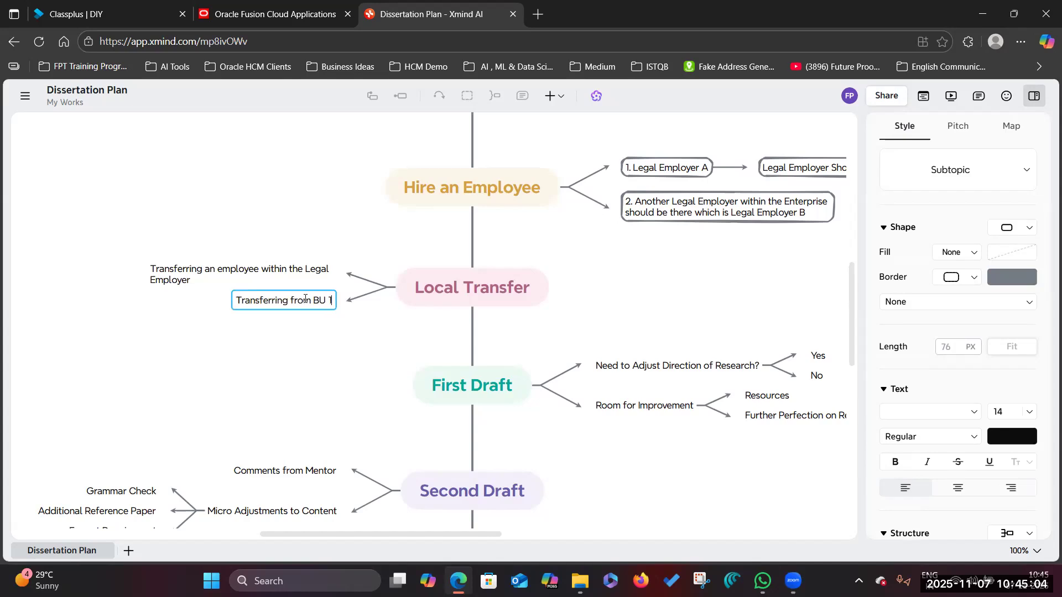
{"action": "key", "text": "BackSpace"}
{"action": "key", "text": "BackSpace"}
{"action": "key", "text": "BackSpace"}
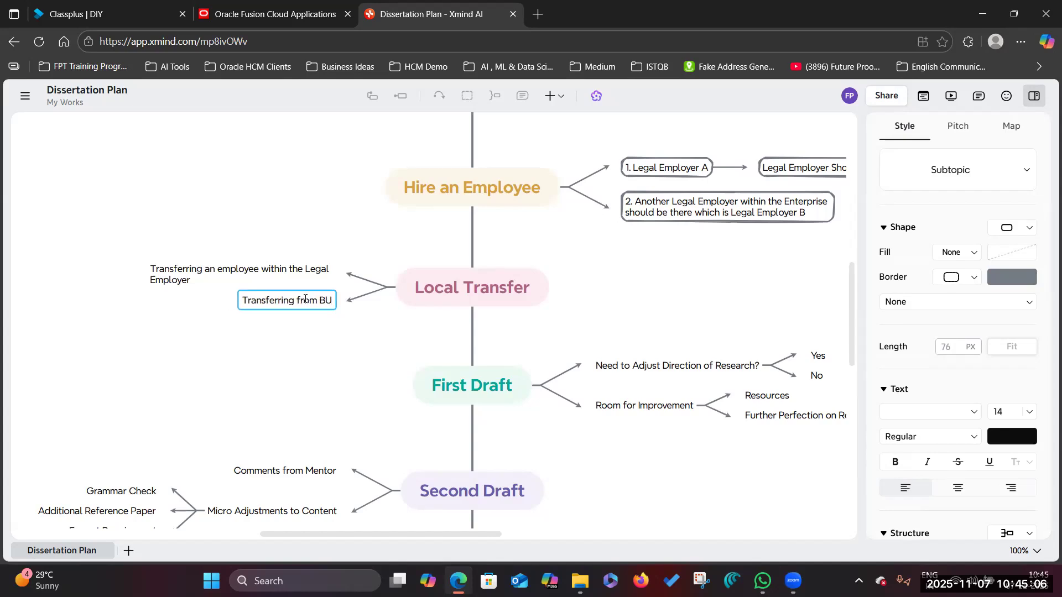
{"action": "key", "text": "BackSpace"}
{"action": "type", "text": "usi"}
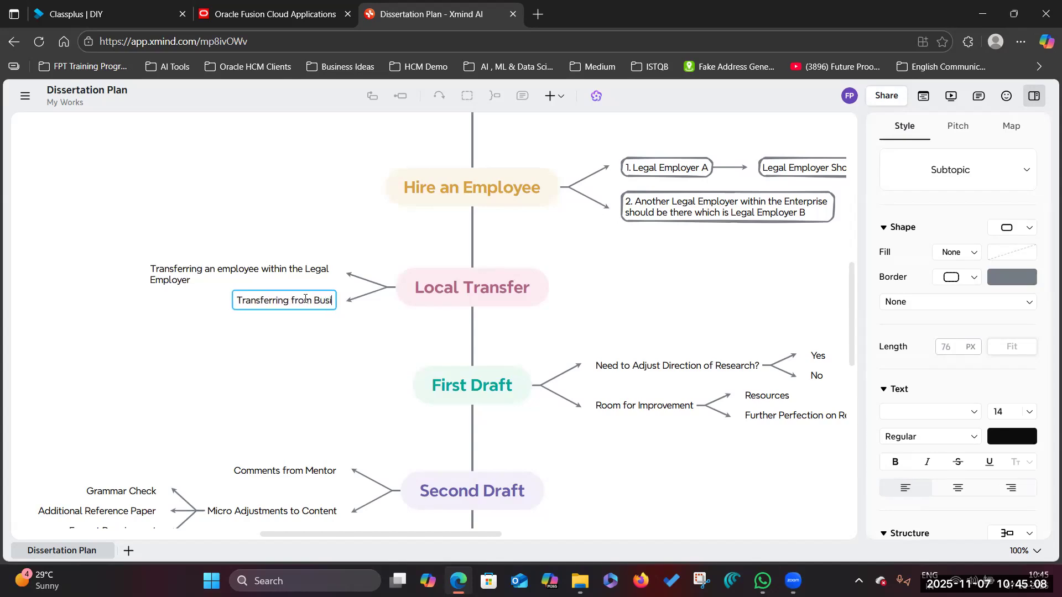
{"action": "type", "text": "ness Unit 1"}
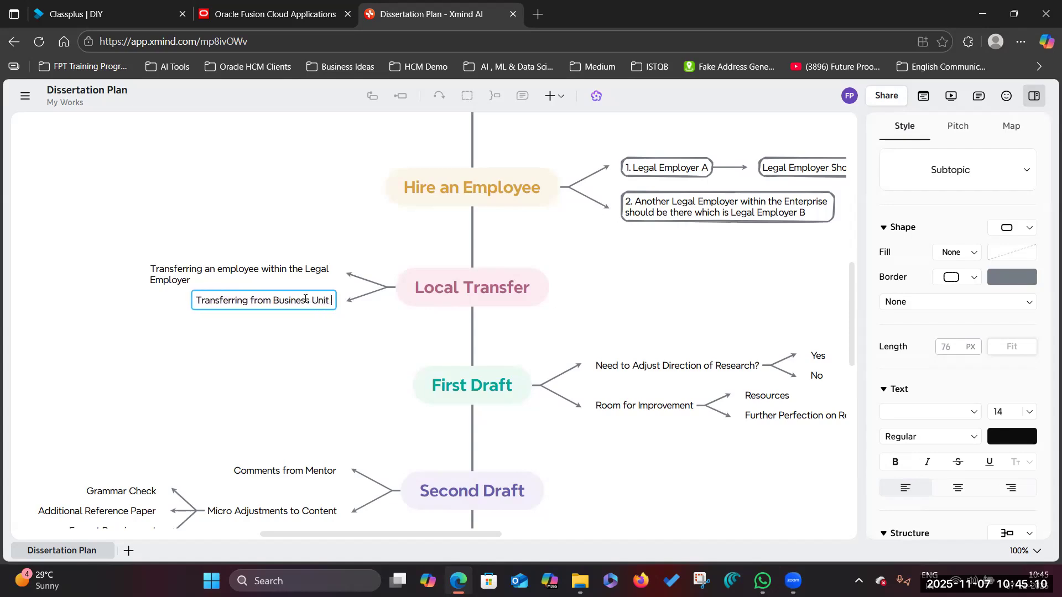
{"action": "type", "text": " to Bus"}
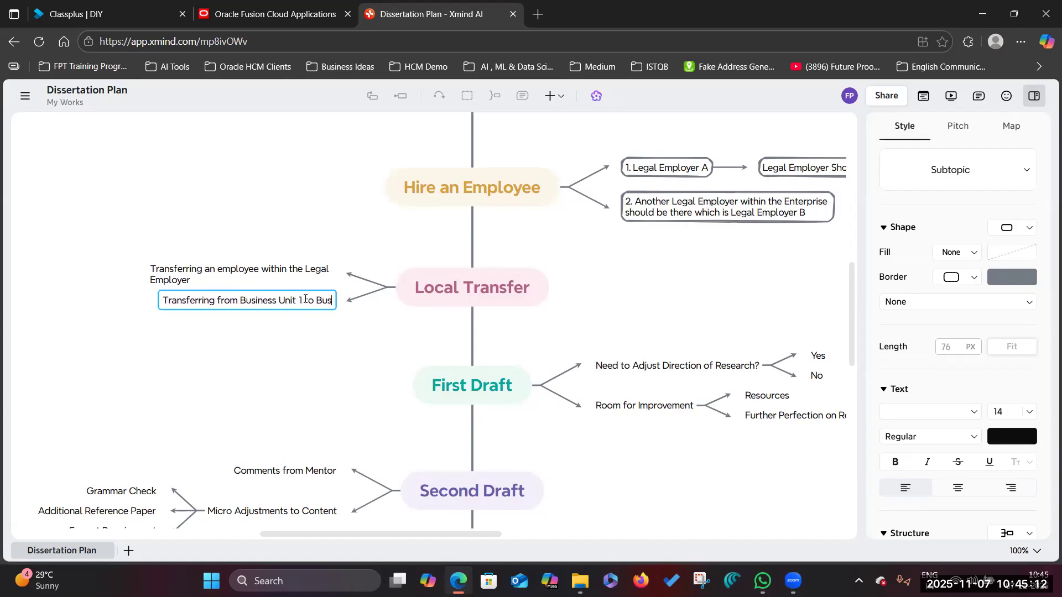
{"action": "type", "text": "iness uni"}
{"action": "key", "text": "BackSpace"}
{"action": "key", "text": "BackSpace"}
{"action": "key", "text": "BackSpace"}
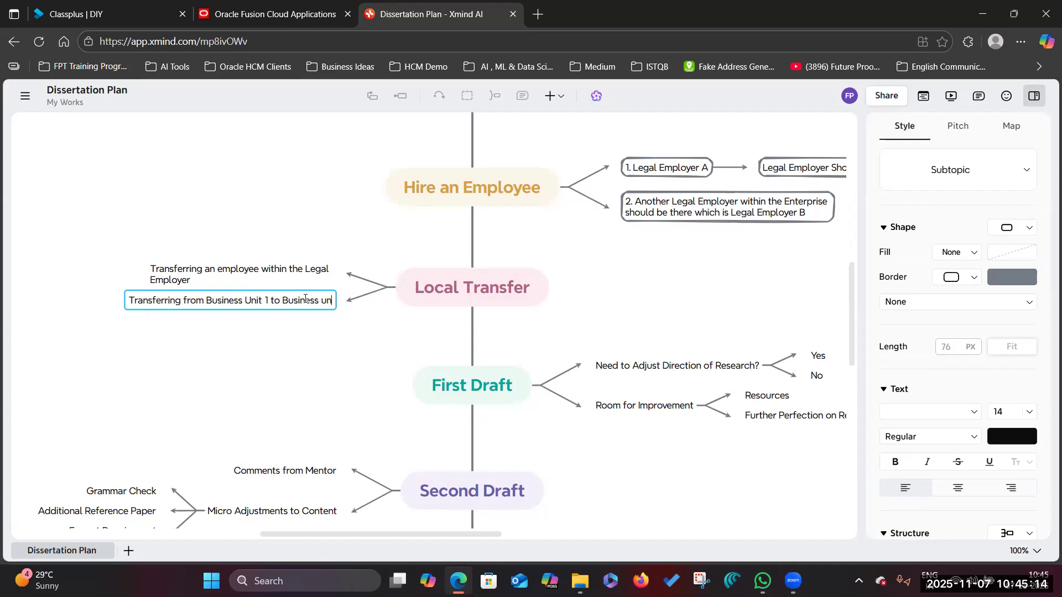
{"action": "type", "text": "Unit 2"}
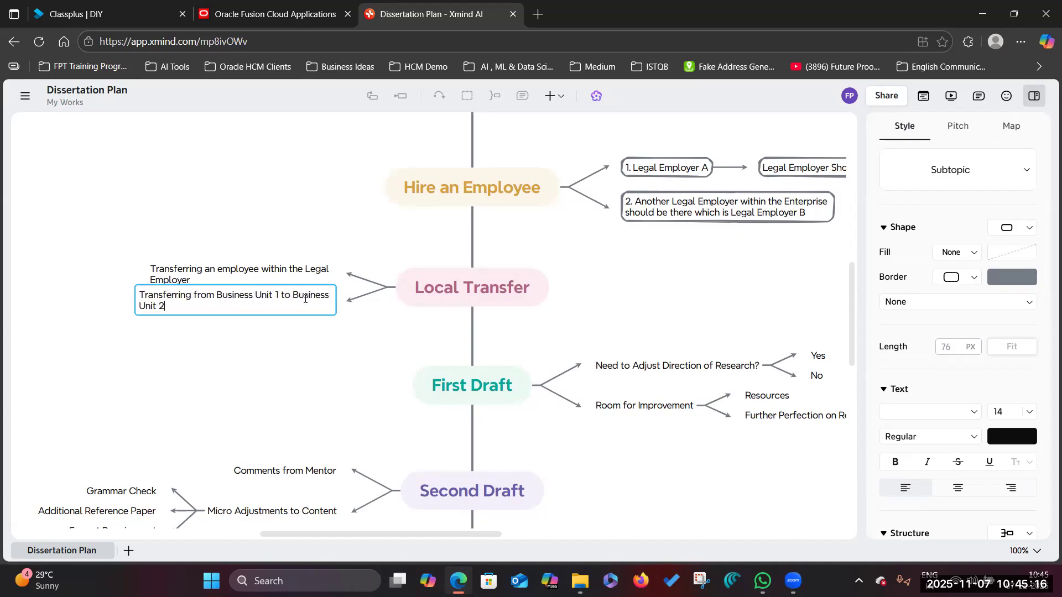
{"action": "left_click", "coordinate": [293, 371]}
{"action": "left_click", "coordinate": [271, 307]}
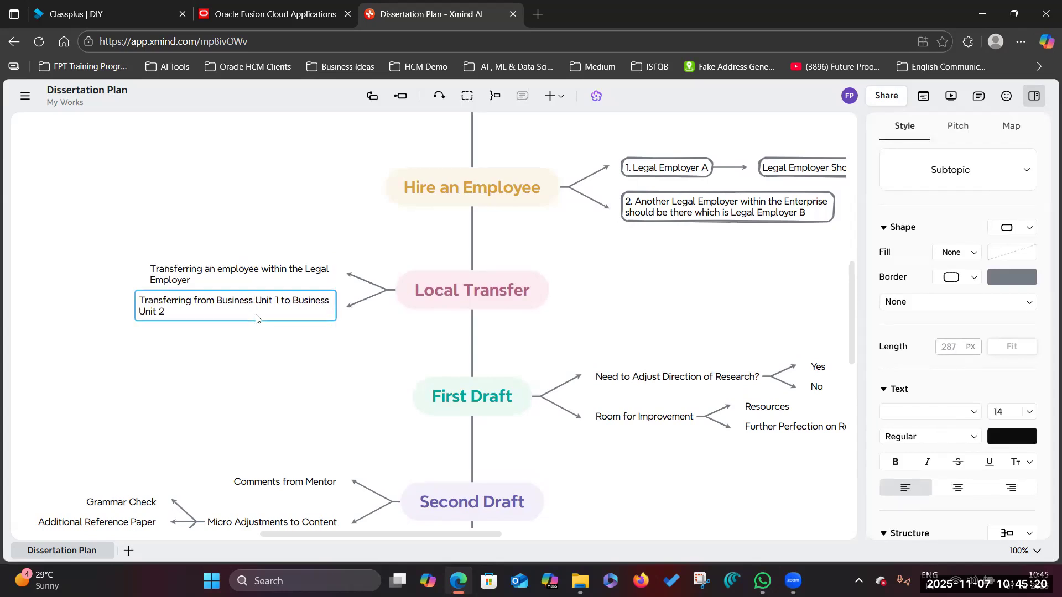
- Add a third Local Transfer subtopic reworded for Location 1 to Location 2 within the same country
{"action": "left_click", "coordinate": [425, 305]}
{"action": "left_click", "coordinate": [402, 99]}
{"action": "left_click", "coordinate": [177, 310]}
{"action": "left_click", "coordinate": [177, 310]}
{"action": "left_click_drag", "start_coordinate": [165, 312], "coordinate": [142, 301]}
{"action": "key", "text": "ctrl+c"}
{"action": "double_click", "coordinate": [310, 332]}
{"action": "key", "text": "ctrl+v"}
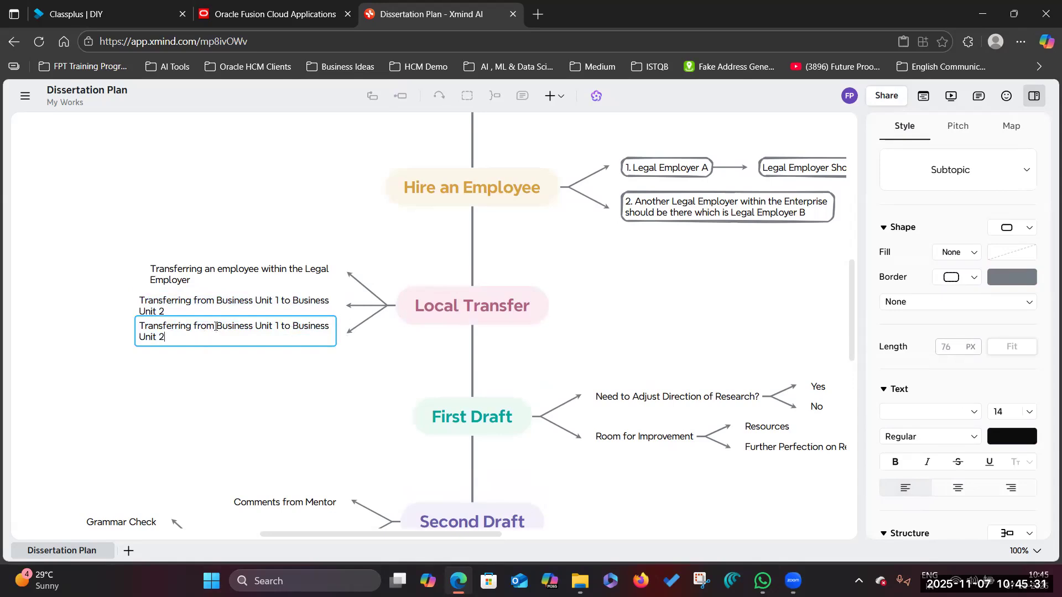
{"action": "left_click_drag", "start_coordinate": [217, 326], "coordinate": [280, 324]}
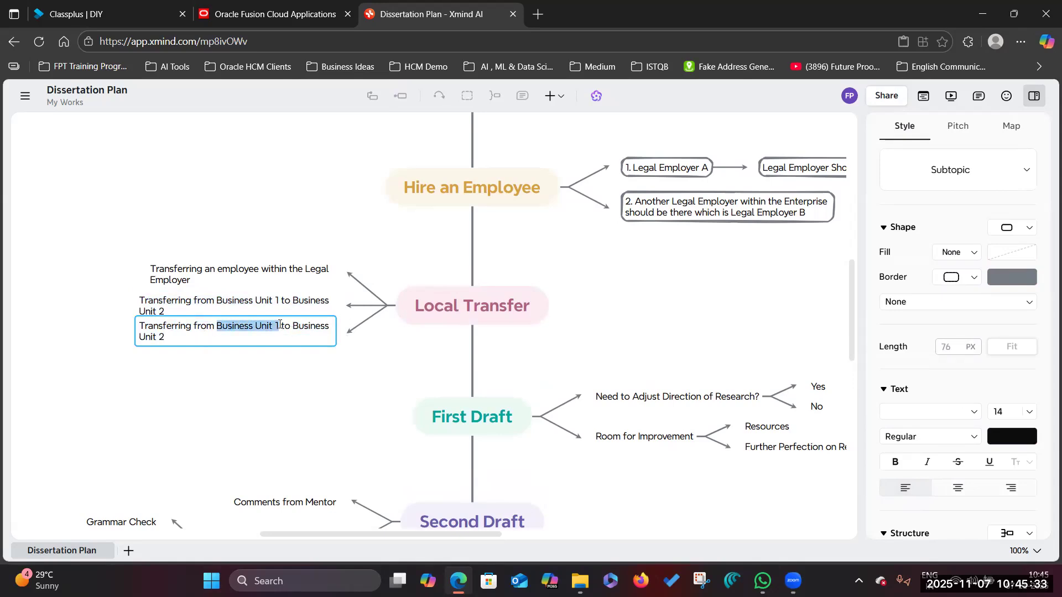
{"action": "key", "text": "BackSpace"}
{"action": "type", "text": "Locat"}
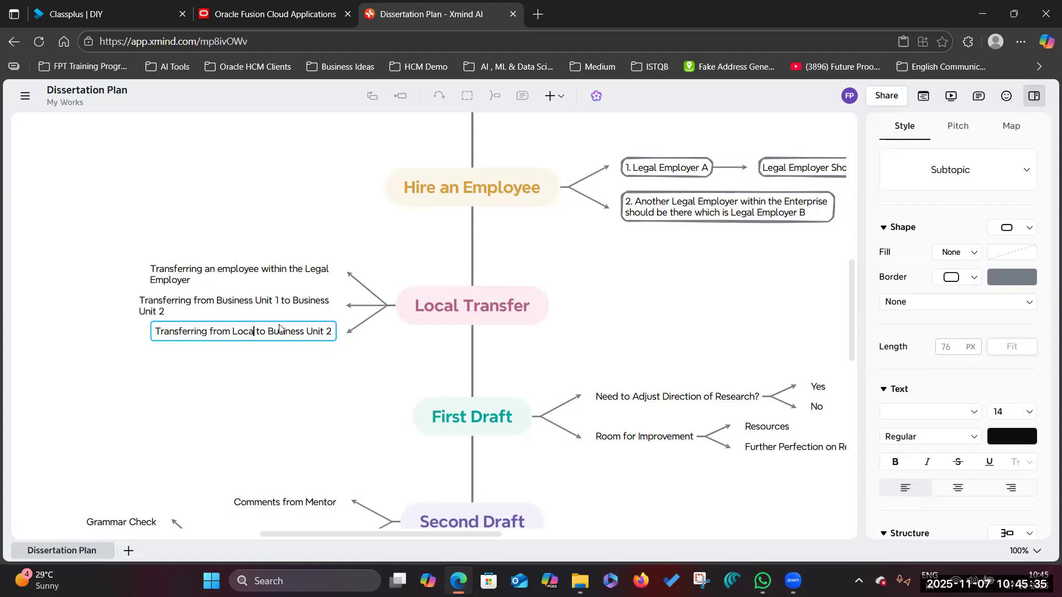
{"action": "type", "text": "ion 1"}
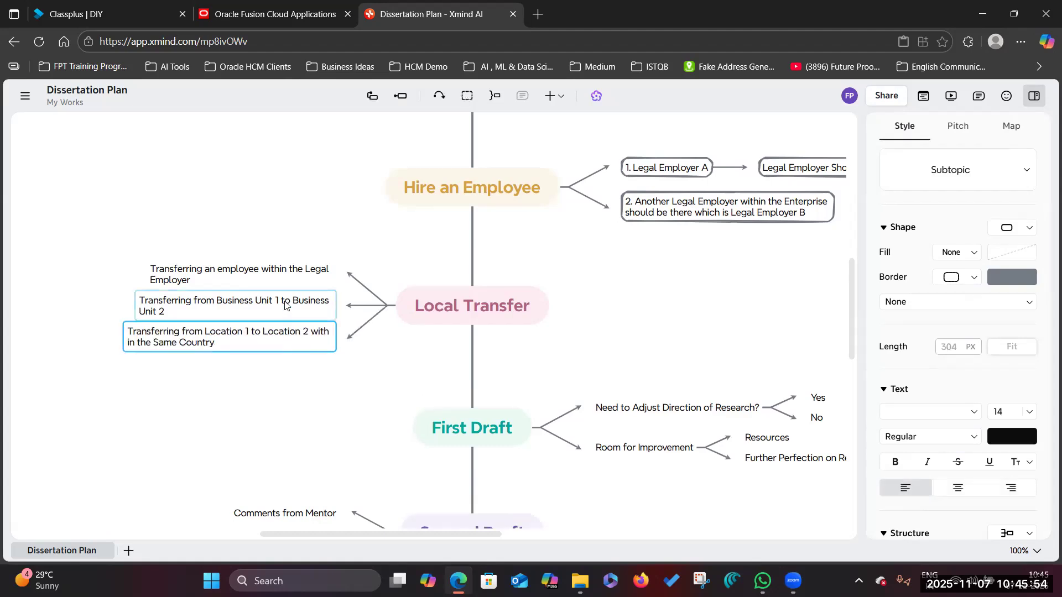
- Add another Local Transfer subtopic for Department 1 to Department 2
{"action": "left_click", "coordinate": [285, 302]}
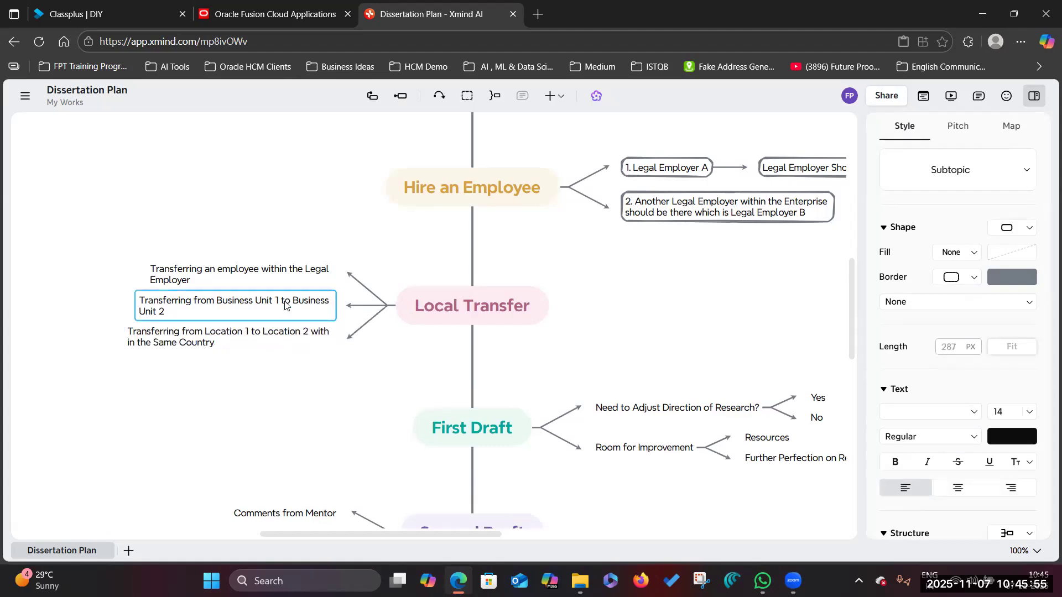
{"action": "double_click", "coordinate": [173, 315]}
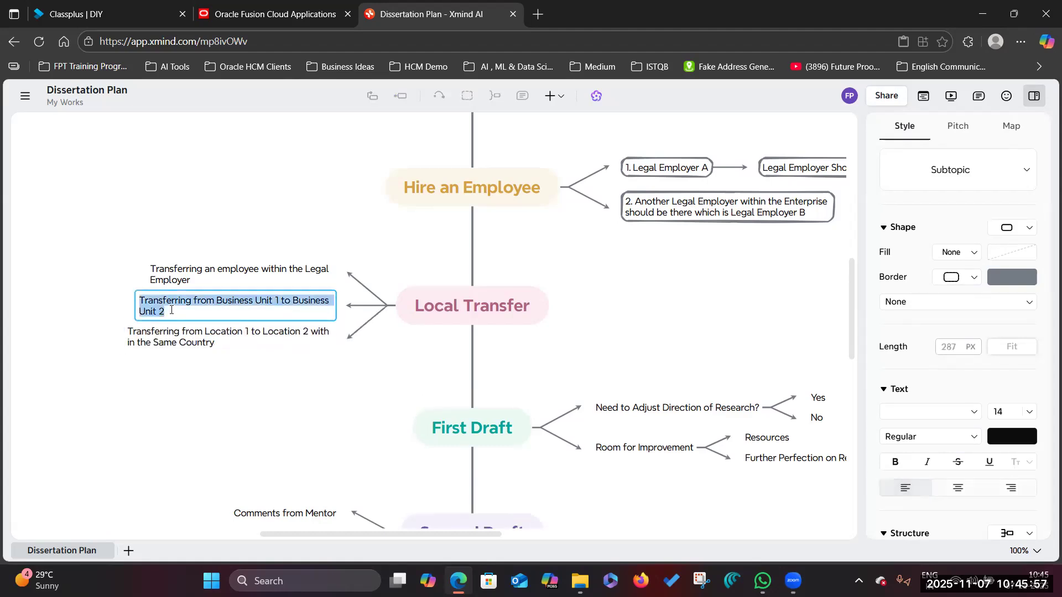
{"action": "left_click", "coordinate": [428, 326]}
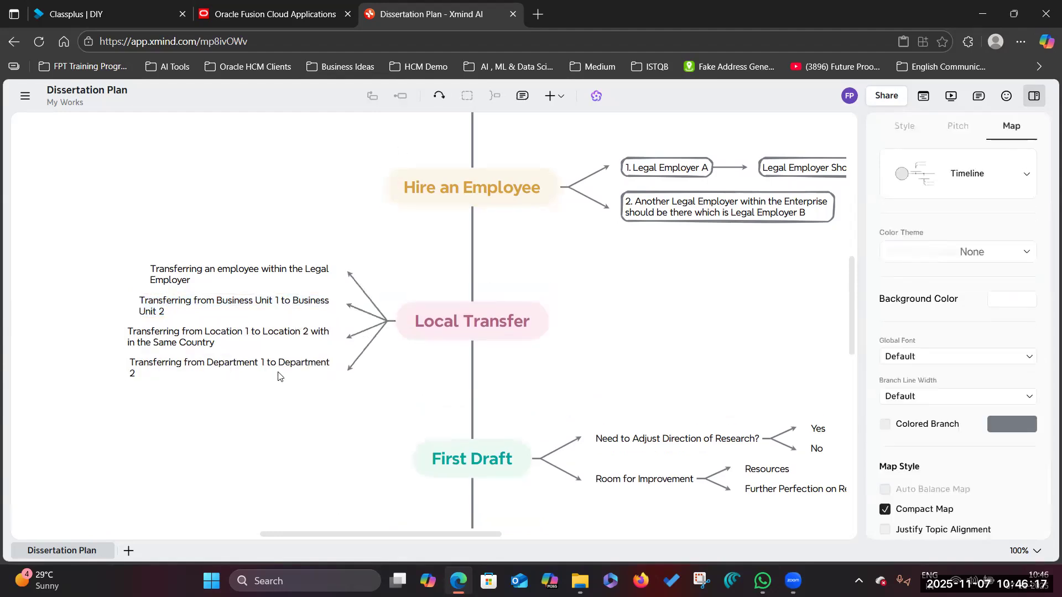
{"action": "left_click", "coordinate": [260, 366]}
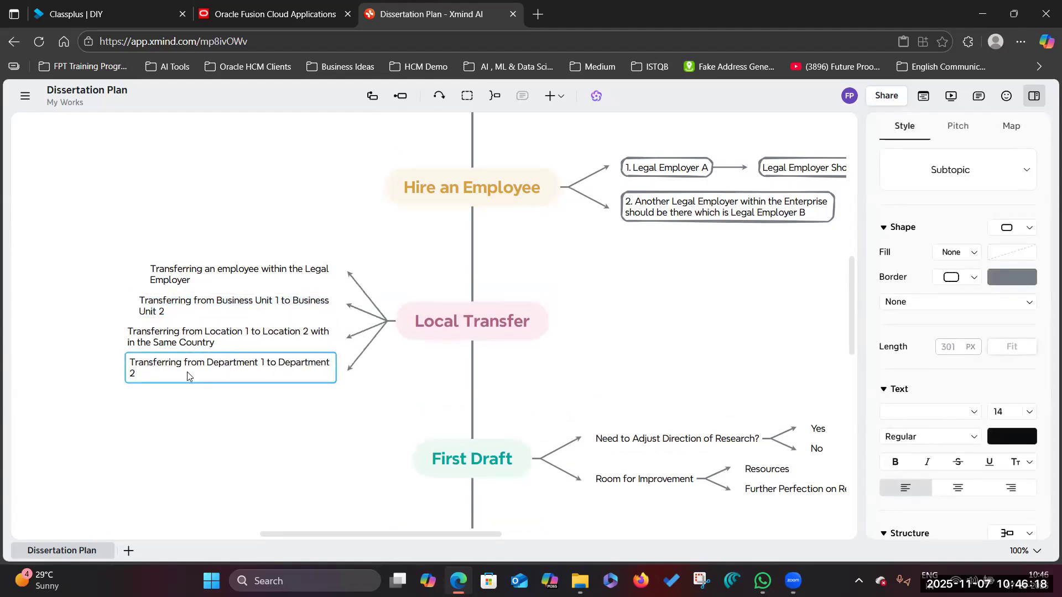
{"action": "left_click", "coordinate": [295, 344]}
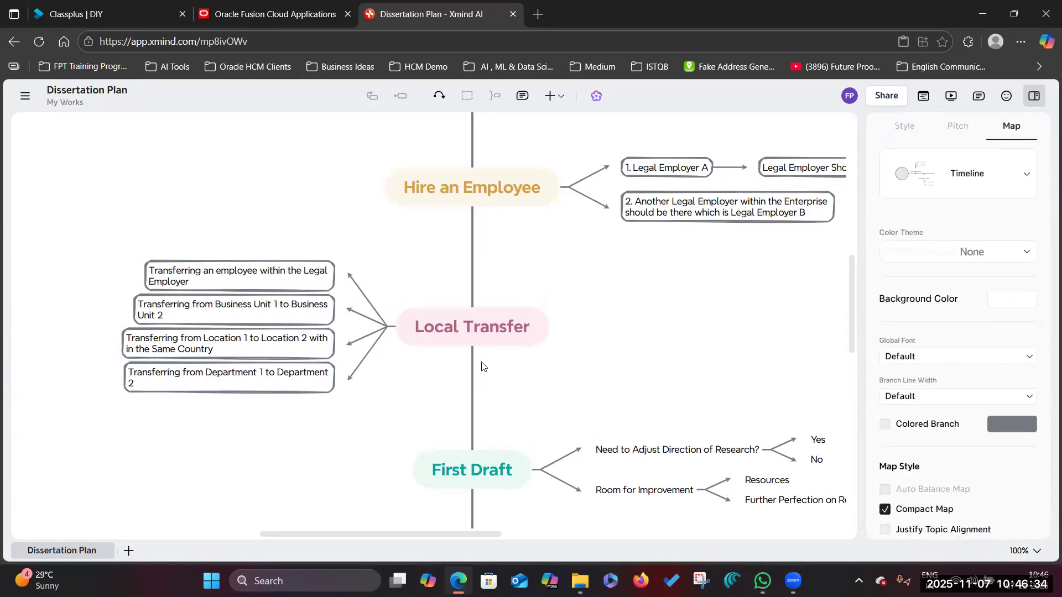
- Duplicate the Local Transfer branch and rename the copy 'Global Transfer'
{"action": "left_click", "coordinate": [416, 327]}
{"action": "right_click", "coordinate": [488, 333]}
{"action": "key", "text": "Down"}
{"action": "key", "text": "Down"}
{"action": "key", "text": "Return"}
{"action": "scroll", "coordinate": [516, 477], "scroll_direction": "down", "scroll_amount": 2}
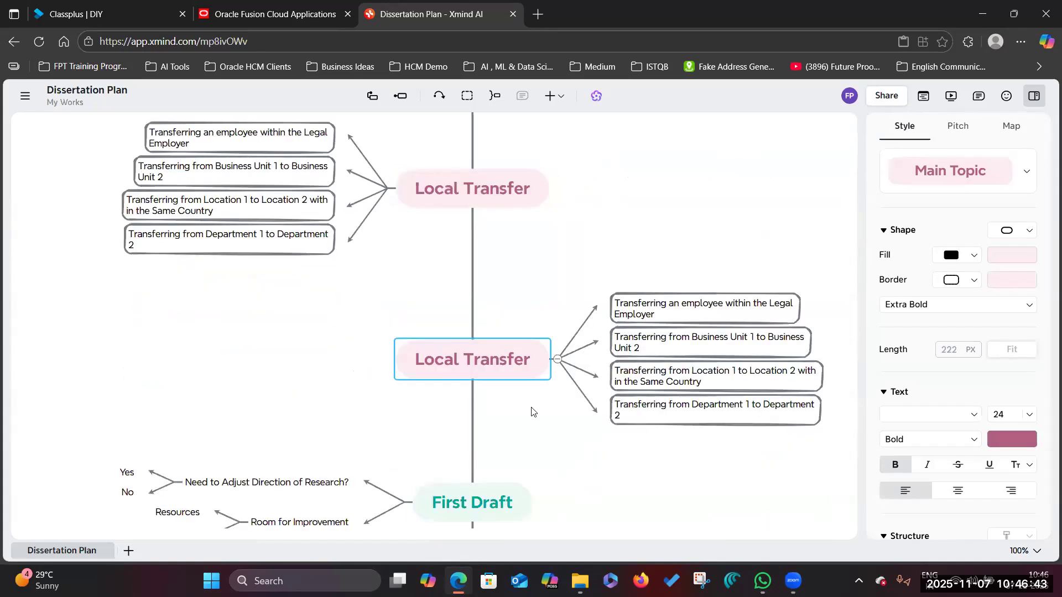
{"action": "double_click", "coordinate": [437, 359]}
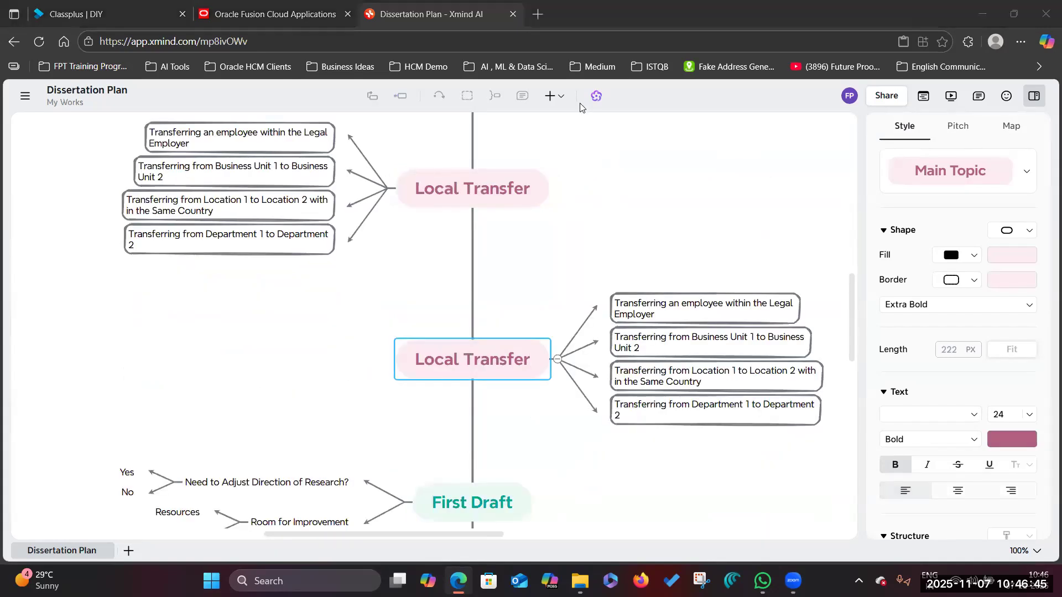
{"action": "double_click", "coordinate": [440, 363]}
{"action": "type", "text": "Global"}
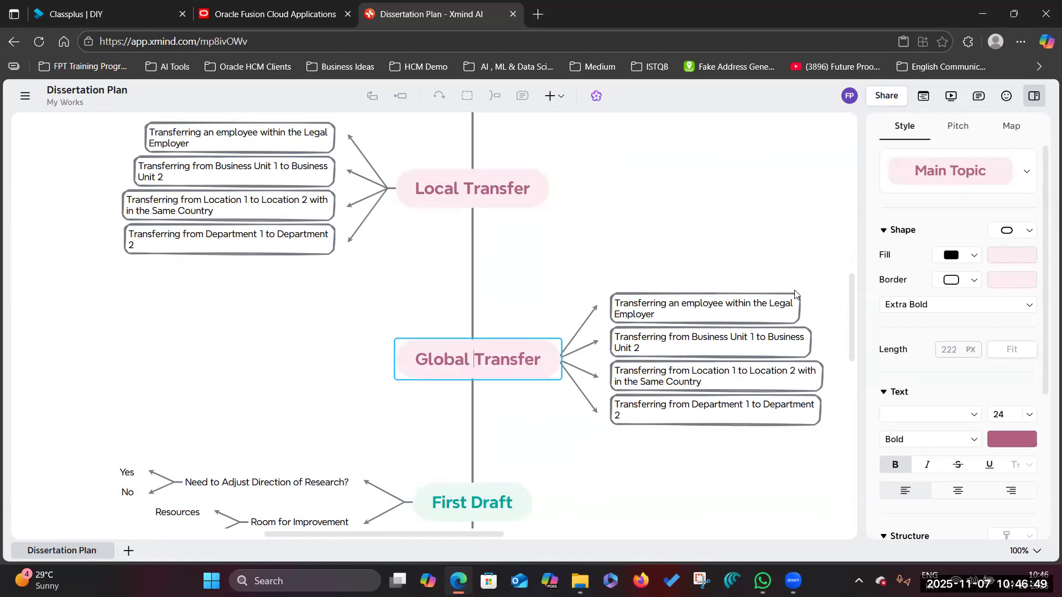
- Reword Global Transfer's first subtopic to moving from one Legal Employer to another within the Enterprise
{"action": "double_click", "coordinate": [737, 304]}
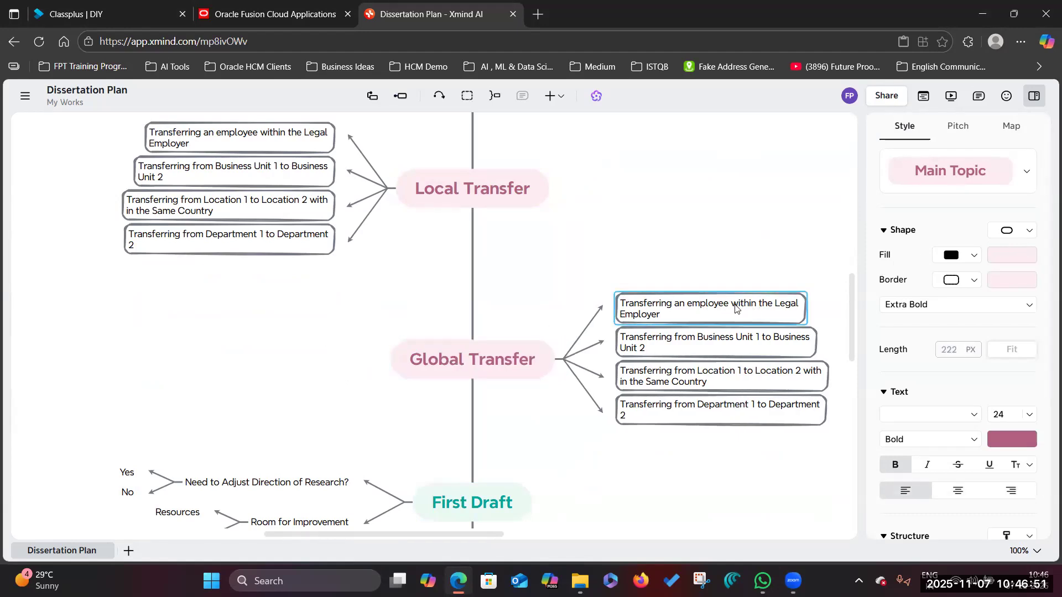
{"action": "left_click_drag", "start_coordinate": [735, 301], "coordinate": [750, 303]}
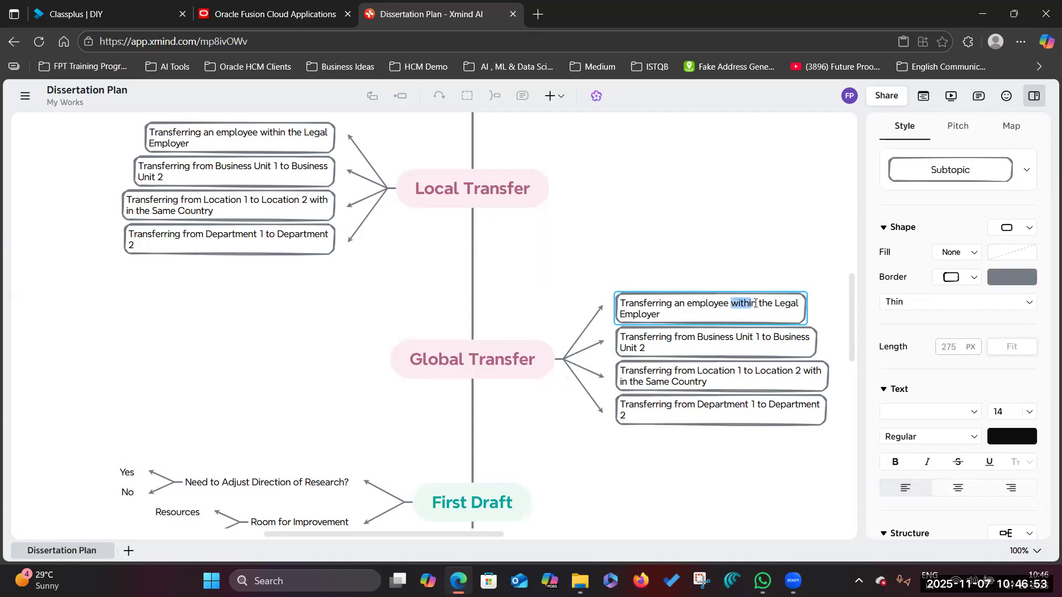
{"action": "type", "text": "from one"}
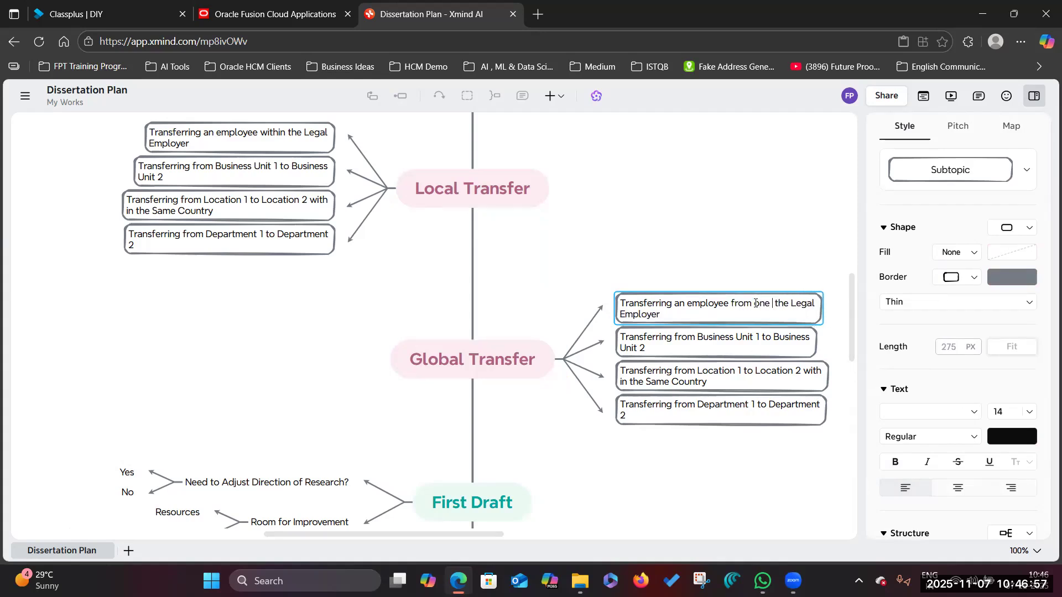
{"action": "key", "text": "BackSpace"}
{"action": "key", "text": "BackSpace"}
{"action": "key", "text": "BackSpace"}
{"action": "key", "text": "BackSpace"}
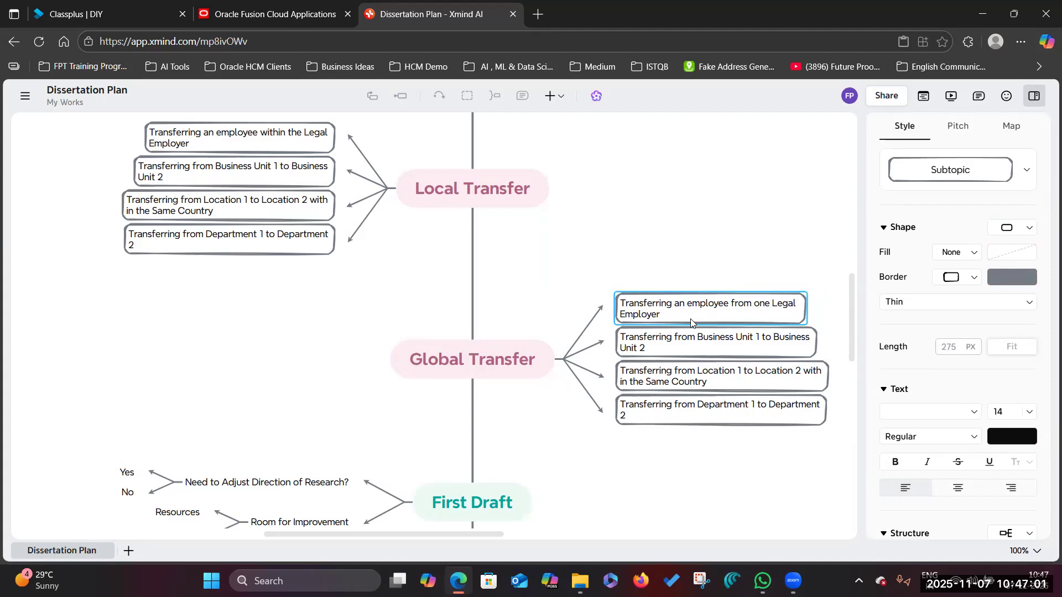
{"action": "type", "text": "another Legal Employer with in t"}
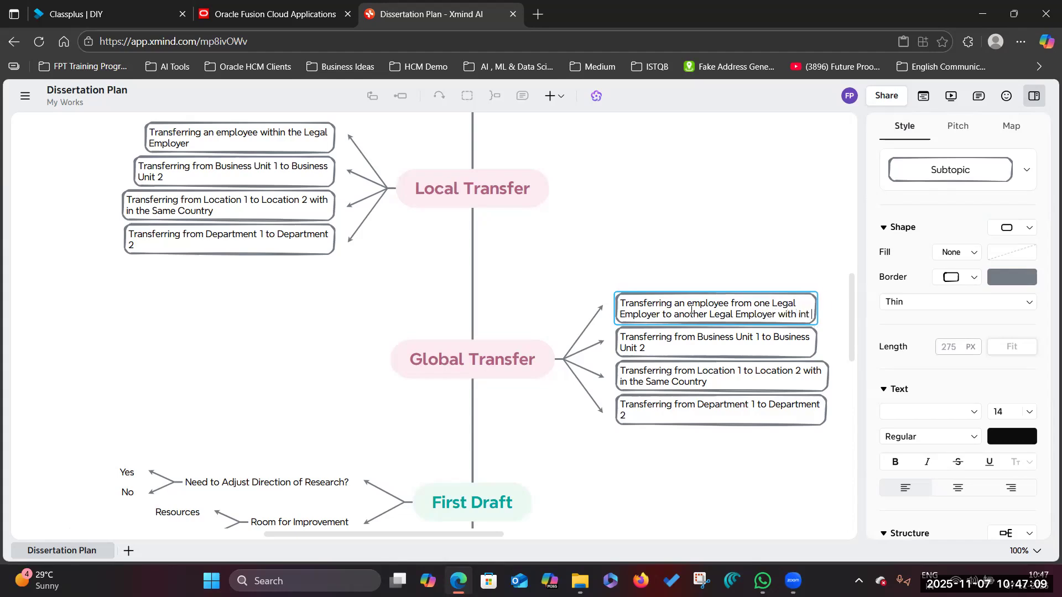
{"action": "type", "text": "he Enterprise"}
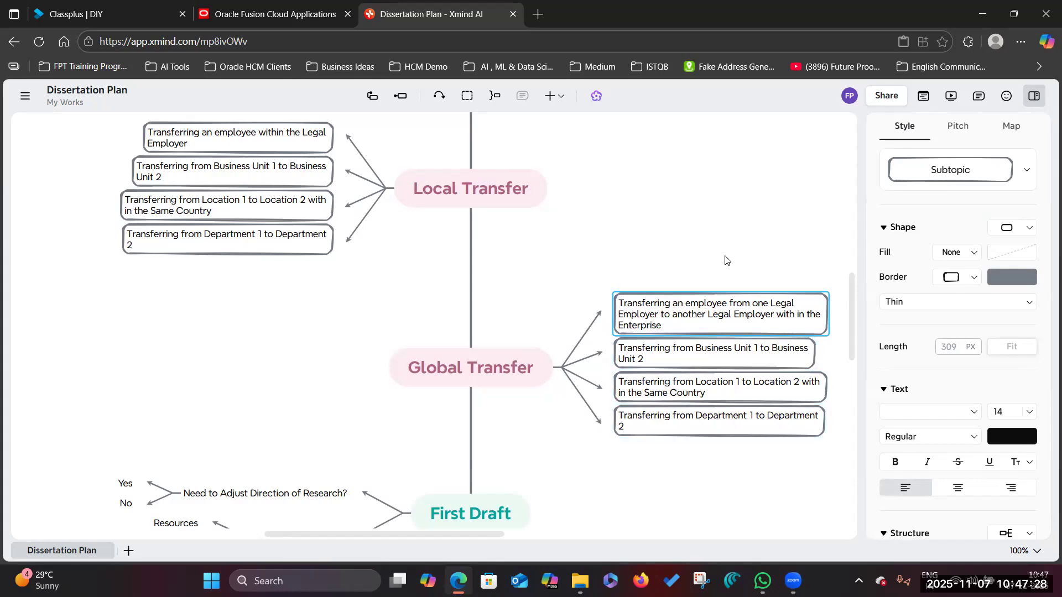
{"action": "left_click", "coordinate": [505, 228]}
- Review the Hire an Employee branch, then go back to Oracle Fusion Cloud
{"action": "scroll", "coordinate": [459, 365], "scroll_direction": "down", "scroll_amount": 3}
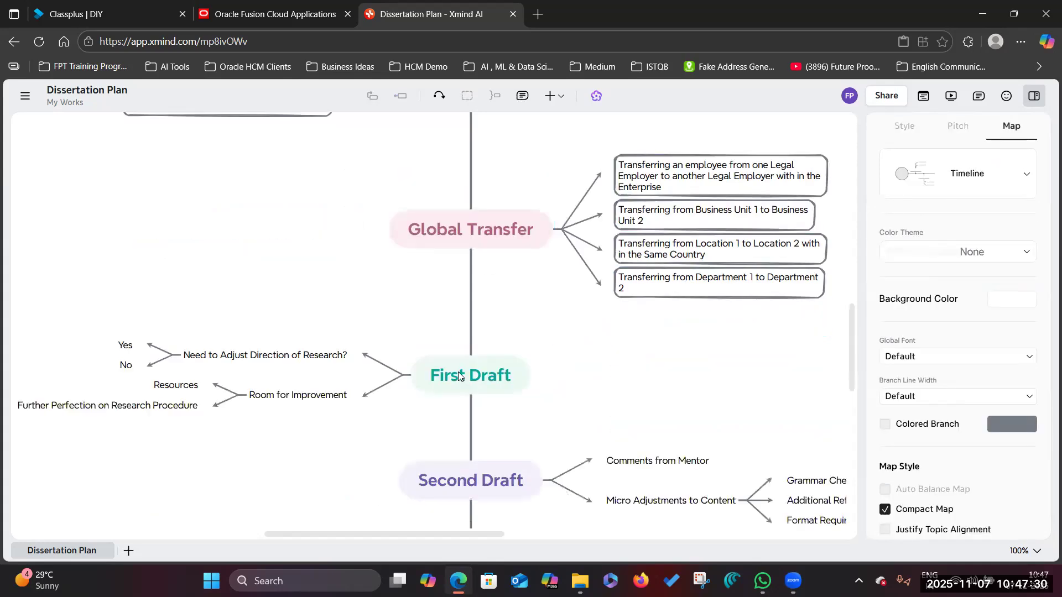
{"action": "scroll", "coordinate": [460, 341], "scroll_direction": "up", "scroll_amount": 6}
{"action": "scroll", "coordinate": [468, 304], "scroll_direction": "up", "scroll_amount": 3}
{"action": "left_click", "coordinate": [481, 395]}
{"action": "scroll", "coordinate": [481, 395], "scroll_direction": "down", "scroll_amount": 3}
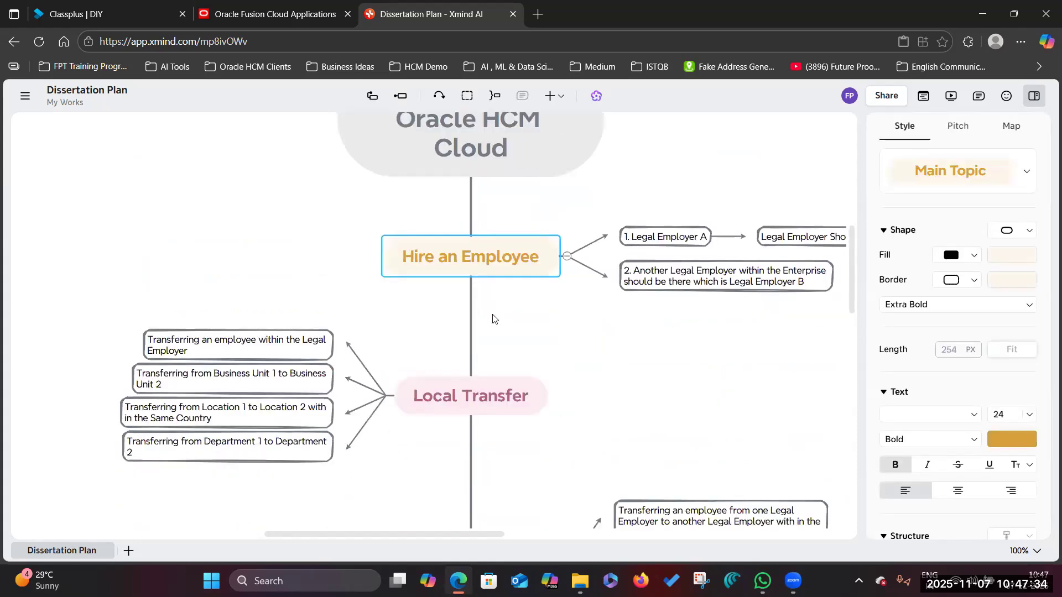
{"action": "left_click", "coordinate": [664, 243]}
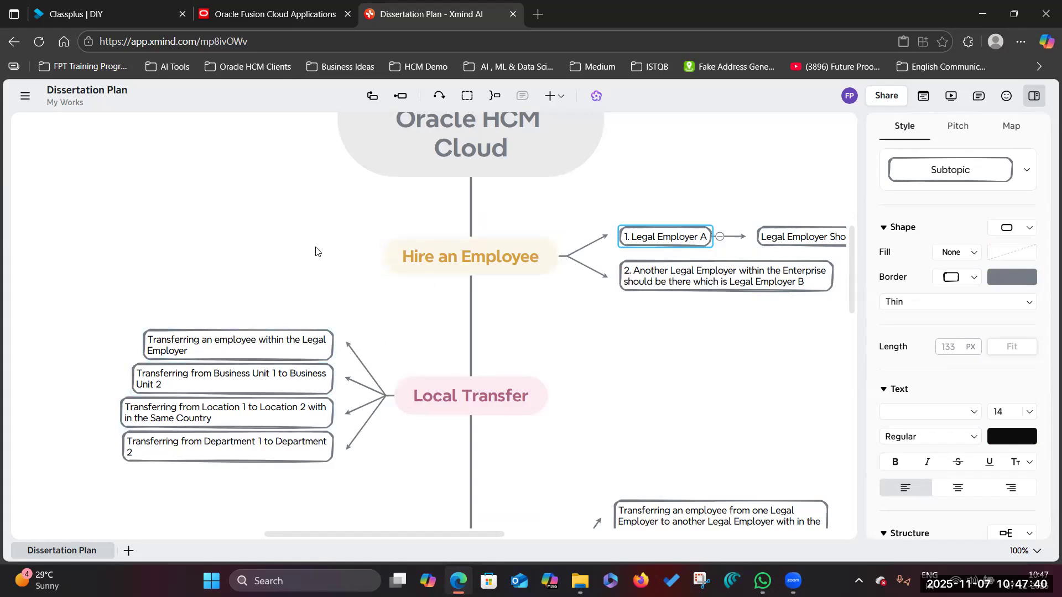
{"action": "key", "text": "ctrl+shift+Tab"}
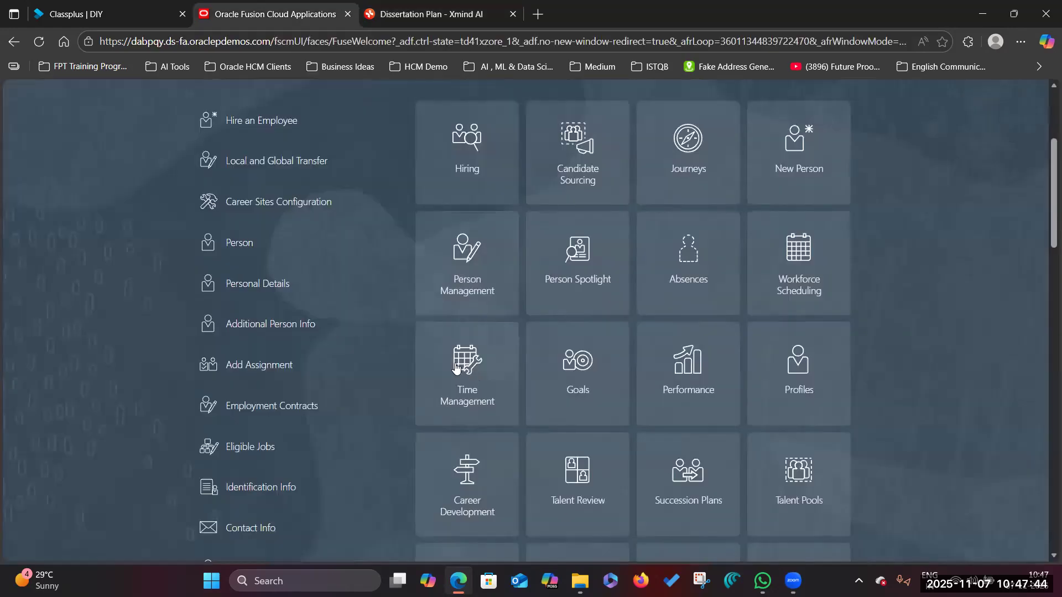
- Start Hire an Employee from New Person with hire date 1/1/25, US2 Legal Entity, names and SSN
{"action": "left_click", "coordinate": [797, 139]}
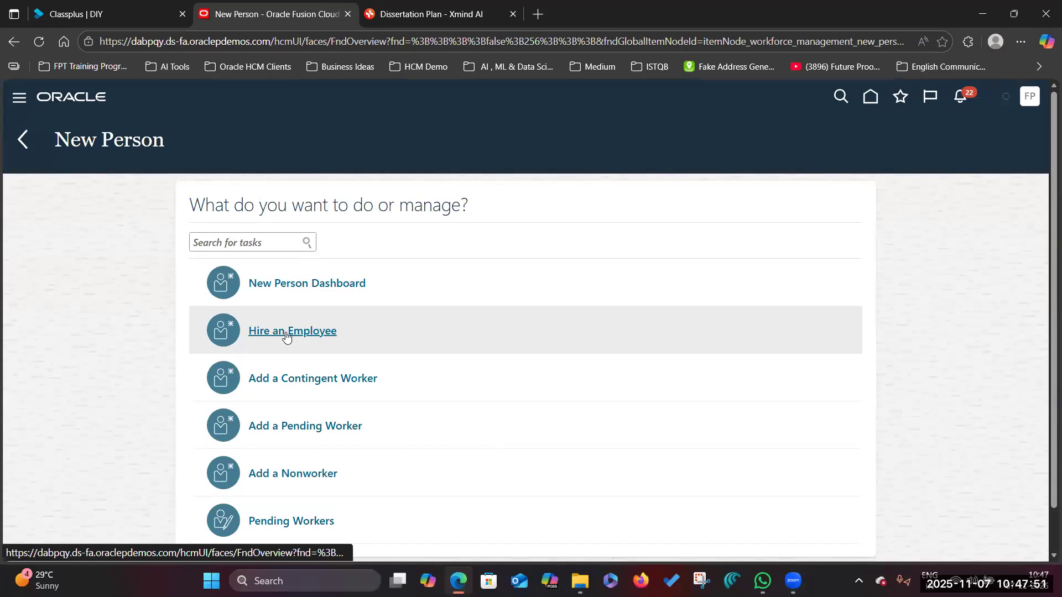
{"action": "left_click", "coordinate": [309, 331]}
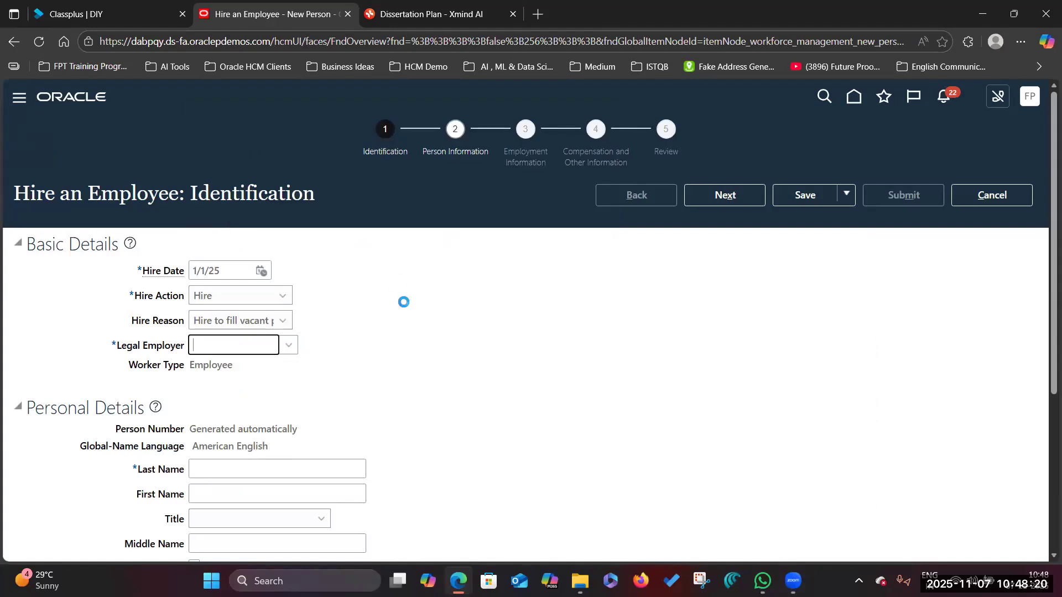
{"action": "scroll", "coordinate": [403, 249], "scroll_direction": "down", "scroll_amount": 1}
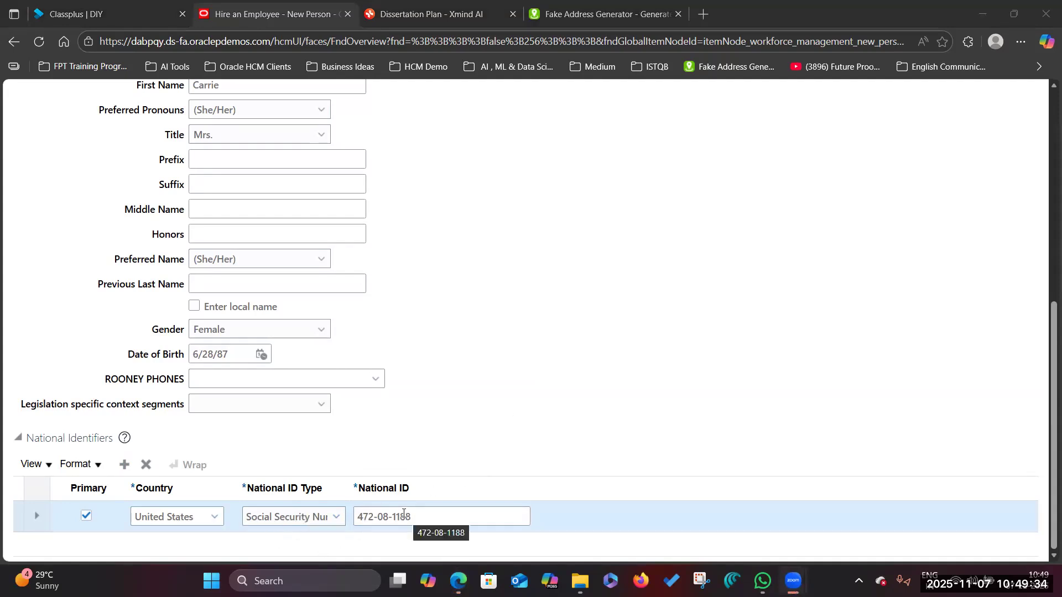
{"action": "scroll", "coordinate": [318, 290], "scroll_direction": "down", "scroll_amount": 6}
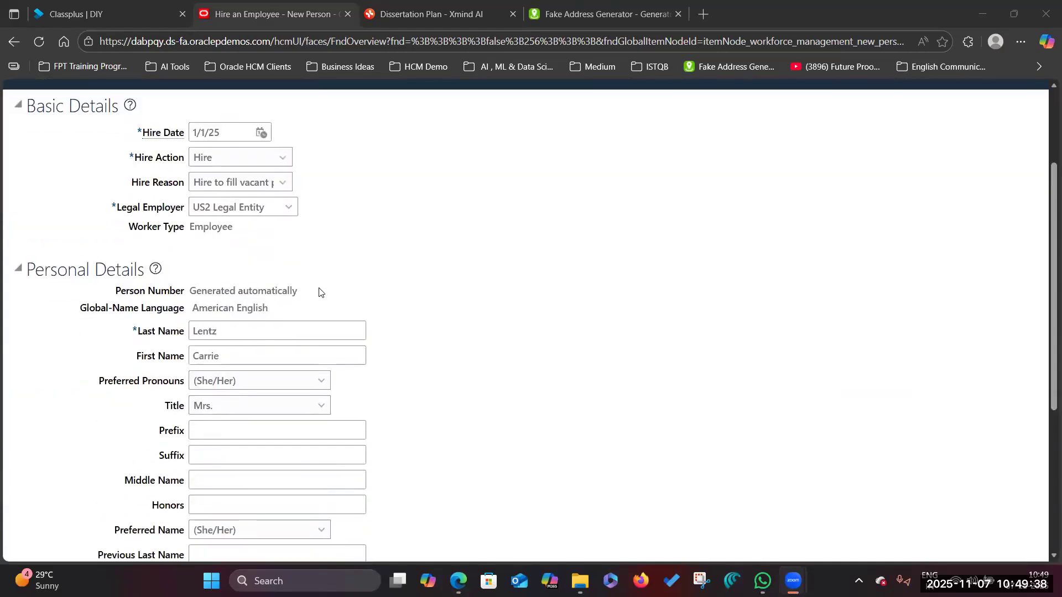
{"action": "scroll", "coordinate": [339, 280], "scroll_direction": "up", "scroll_amount": 7}
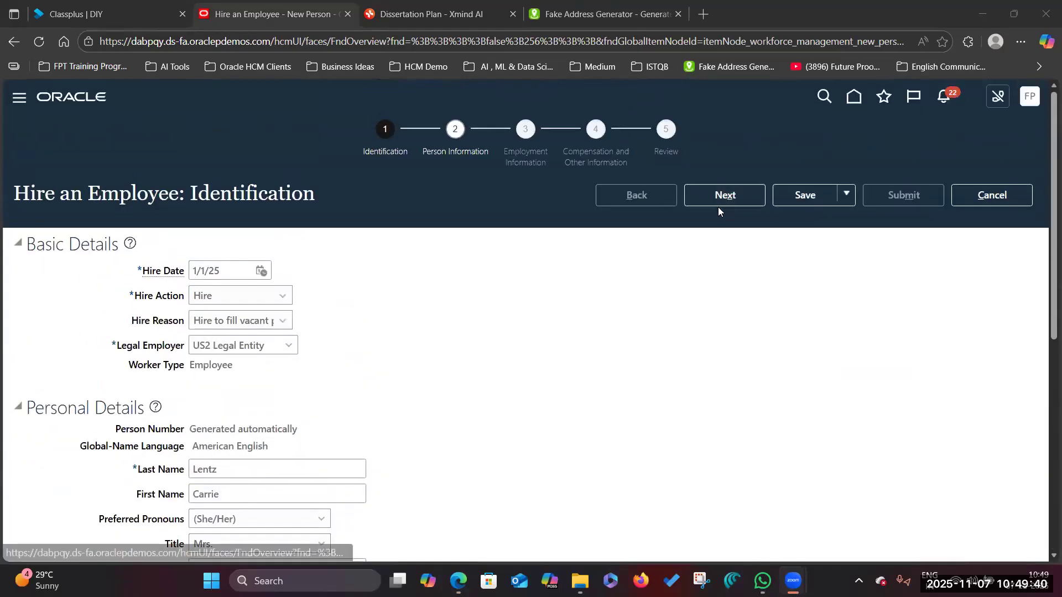
{"action": "scroll", "coordinate": [600, 209], "scroll_direction": "down", "scroll_amount": 1}
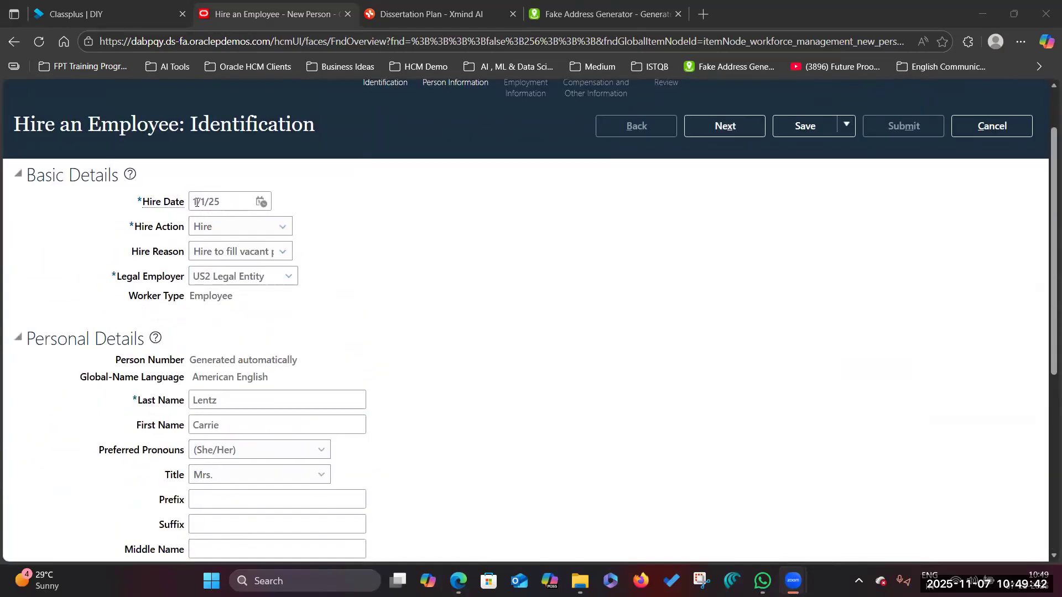
{"action": "scroll", "coordinate": [232, 442], "scroll_direction": "down", "scroll_amount": 5}
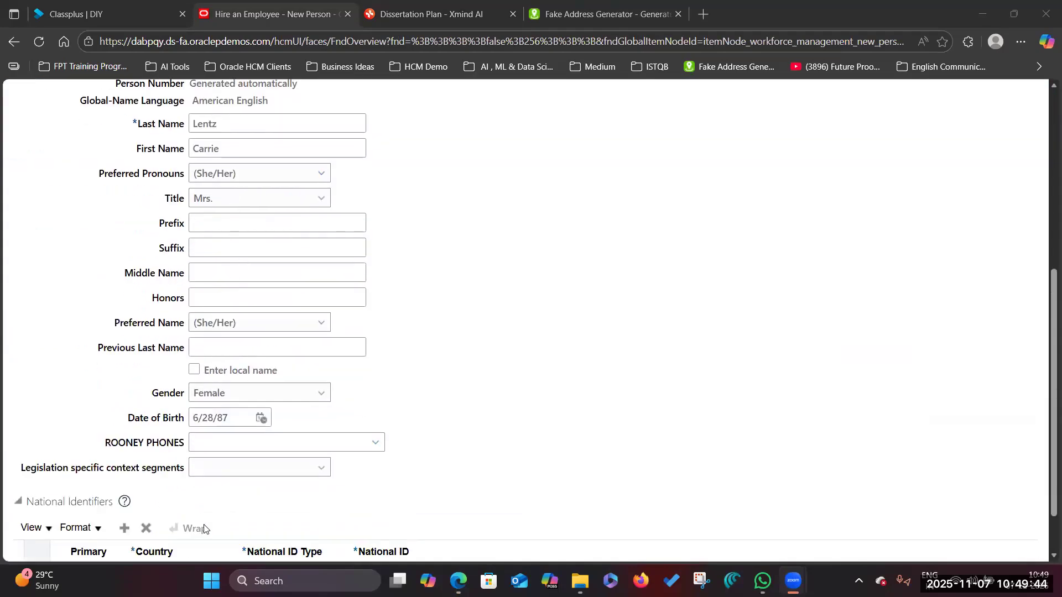
{"action": "scroll", "coordinate": [306, 457], "scroll_direction": "down", "scroll_amount": 1}
{"action": "scroll", "coordinate": [669, 234], "scroll_direction": "up", "scroll_amount": 7}
- Advance the hire to Person Information and check the generated address for Home Address
{"action": "left_click", "coordinate": [742, 199]}
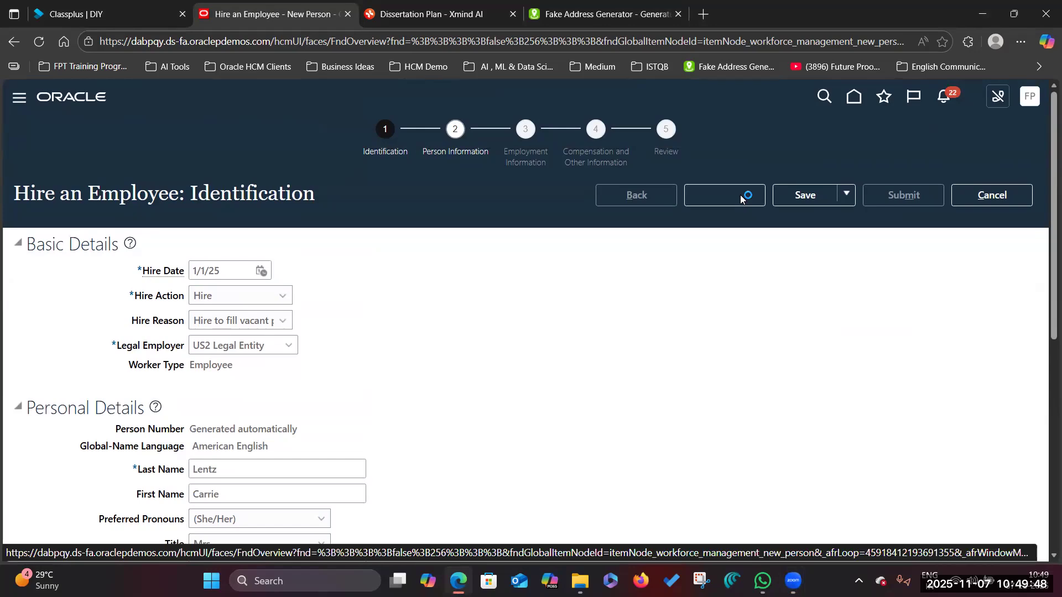
{"action": "scroll", "coordinate": [239, 265], "scroll_direction": "down", "scroll_amount": 3}
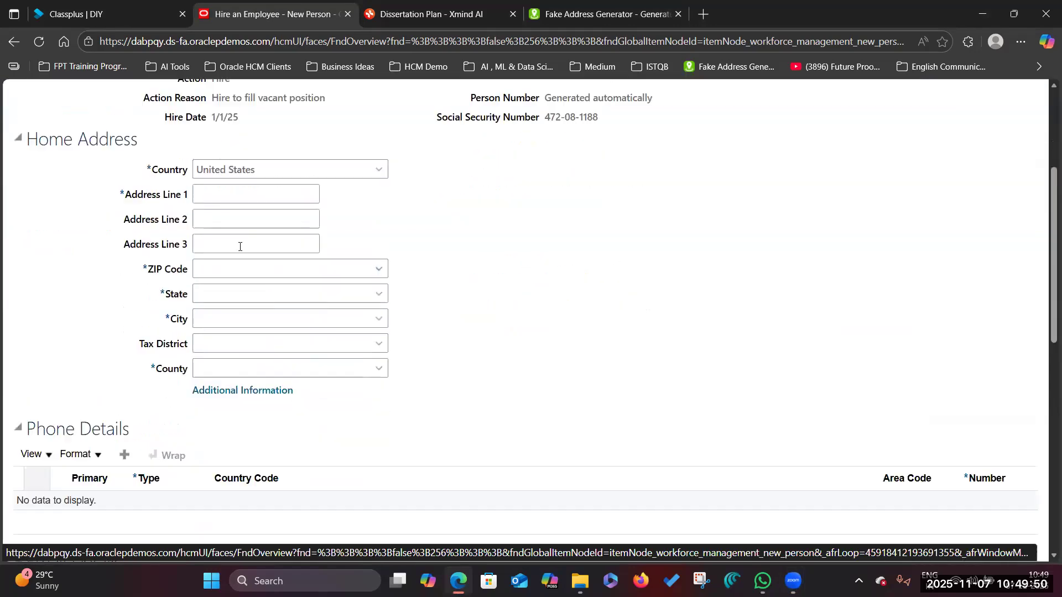
{"action": "left_click", "coordinate": [551, 15]}
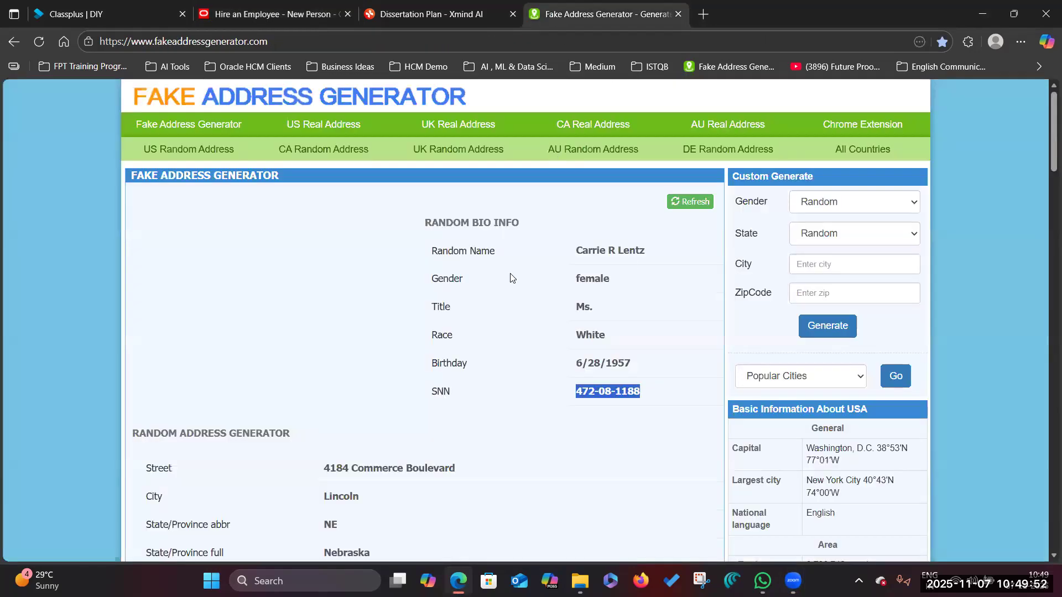
{"action": "left_click", "coordinate": [256, 14]}
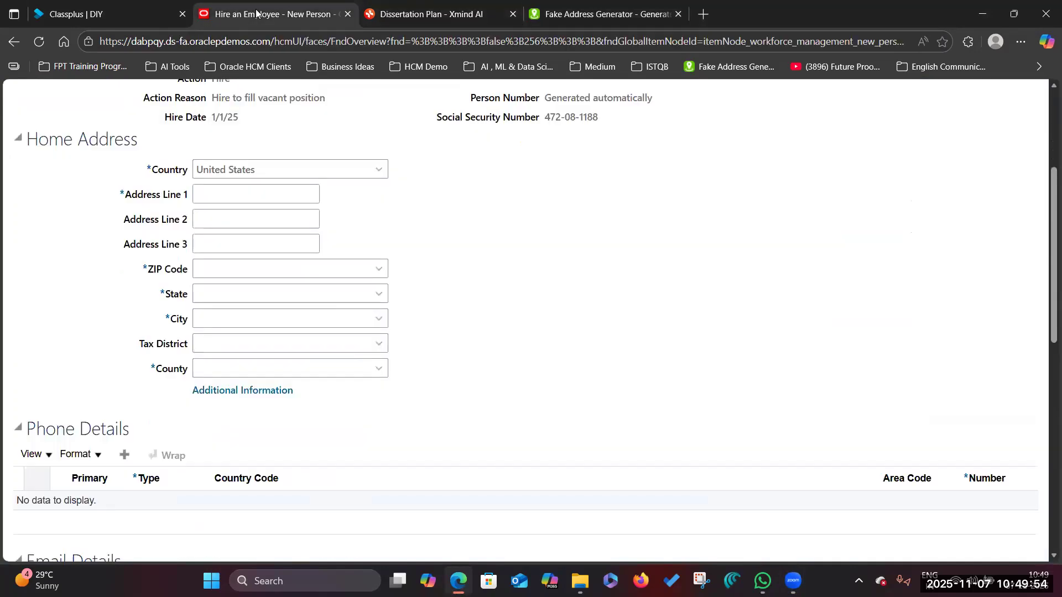
{"action": "scroll", "coordinate": [363, 92], "scroll_direction": "up", "scroll_amount": 3}
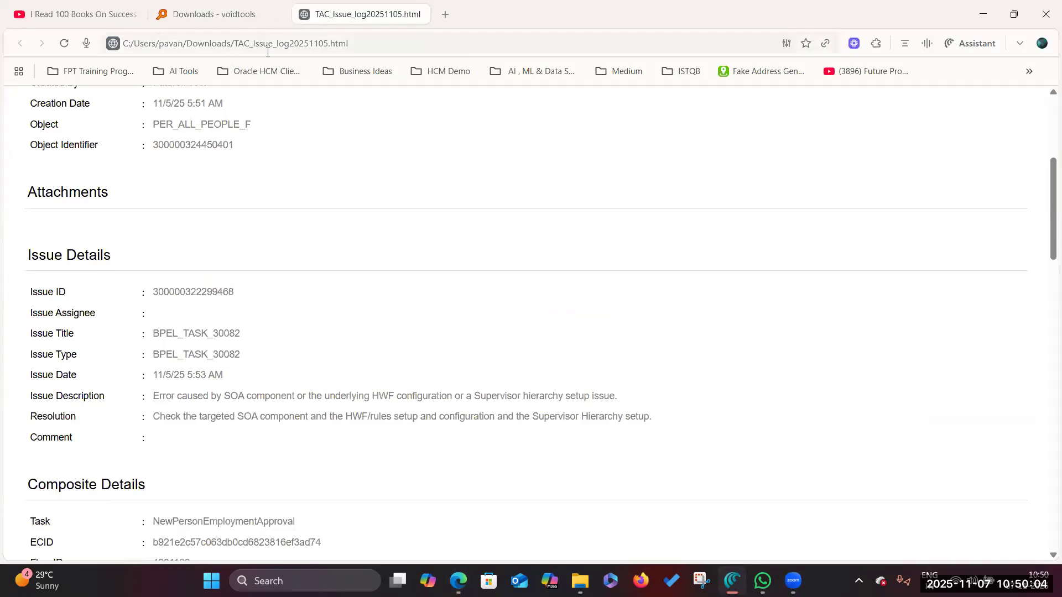
- Copy the Oracle URL from Edge into a new Comet tab and sign in
{"action": "key", "text": "alt+Tab"}
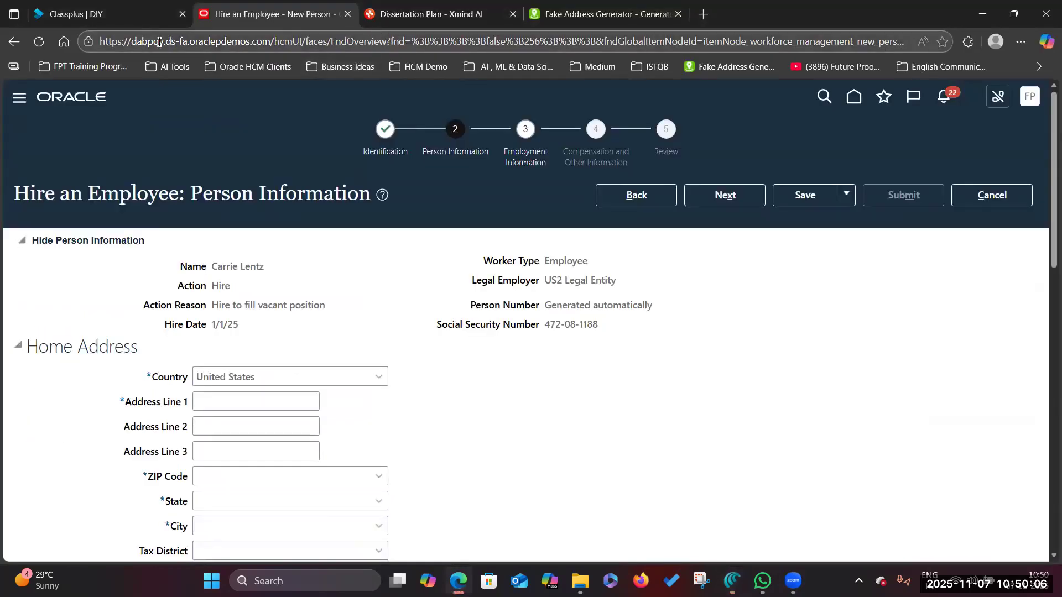
{"action": "left_click_drag", "start_coordinate": [270, 42], "coordinate": [36, 47]}
{"action": "key", "text": "ctrl+c"}
{"action": "key", "text": "alt+Tab"}
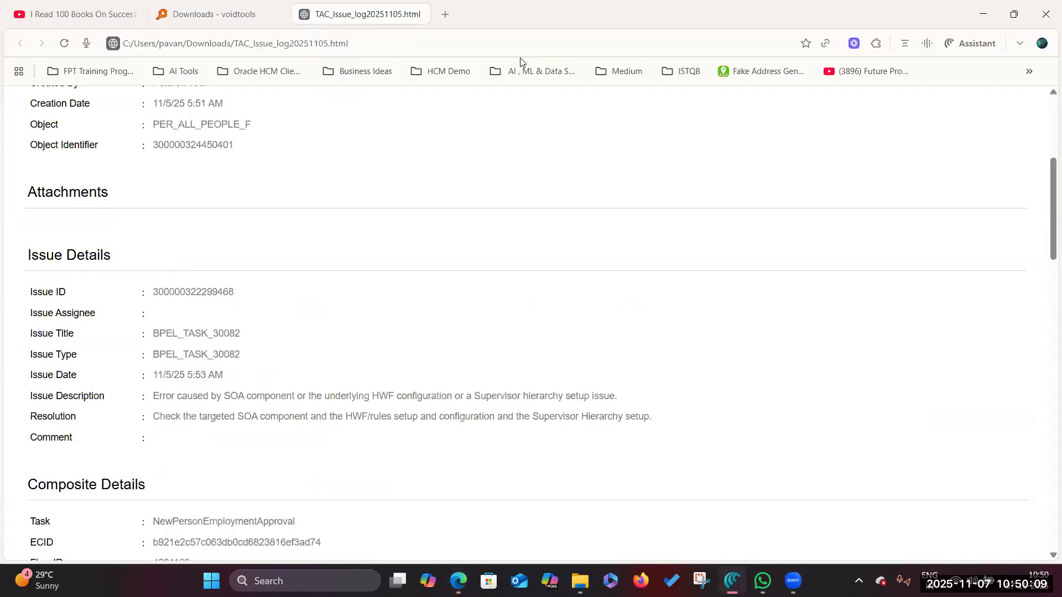
{"action": "key", "text": "ctrl+t"}
{"action": "key", "text": "ctrl+v"}
{"action": "key", "text": "Return"}
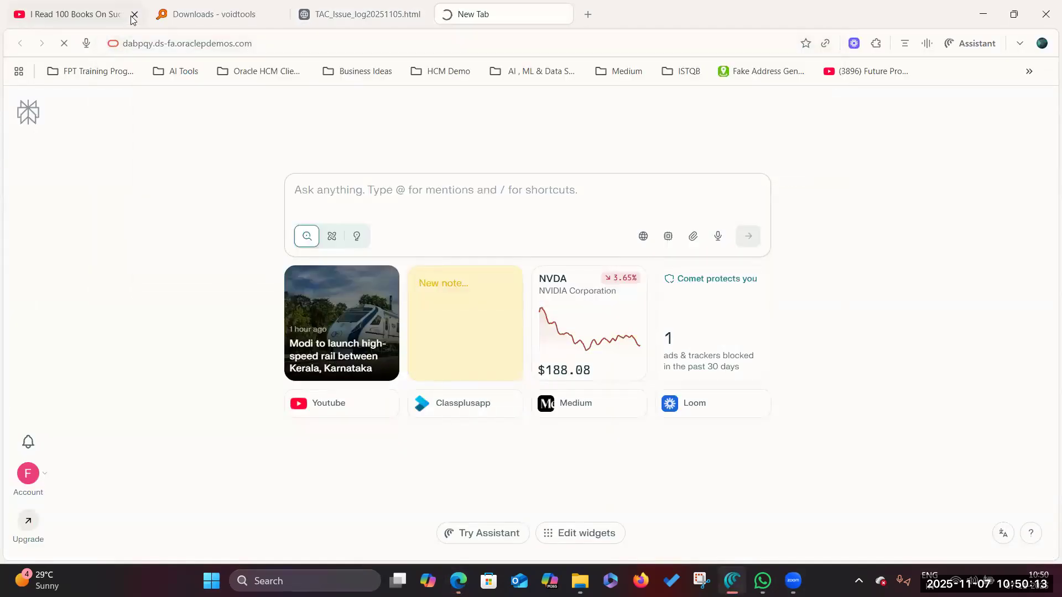
{"action": "left_click", "coordinate": [138, 14]}
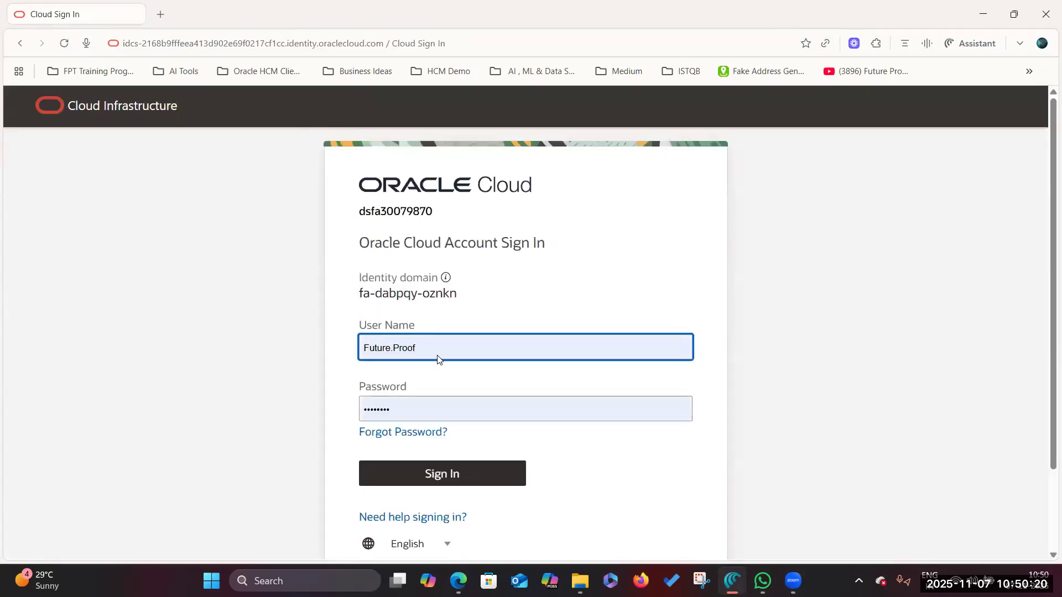
{"action": "left_click", "coordinate": [432, 474]}
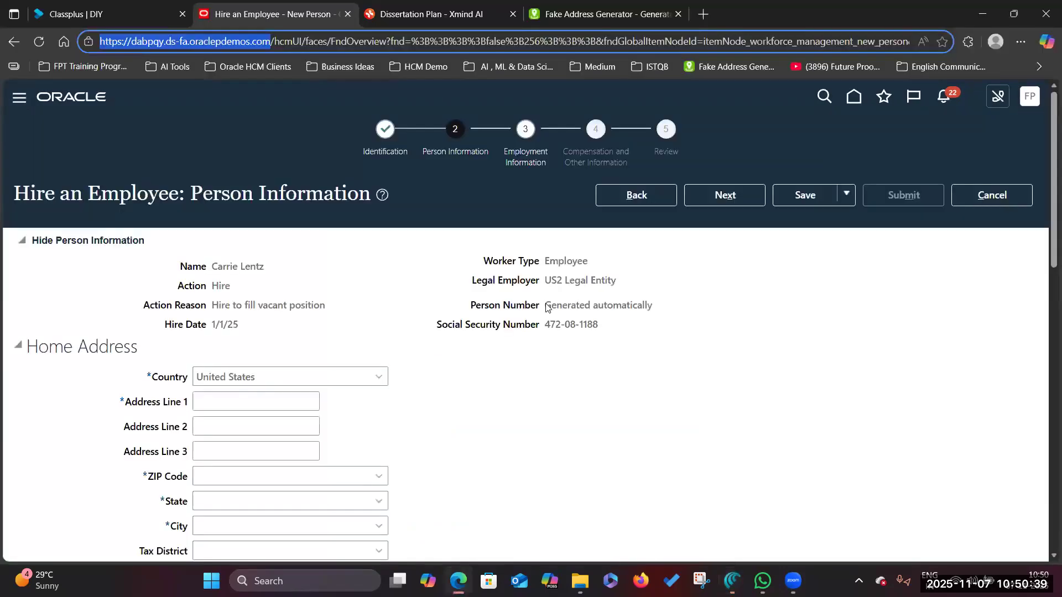
{"action": "scroll", "coordinate": [369, 467], "scroll_direction": "down", "scroll_amount": 1}
- Copy the generated street address into the hire's Address Line 1
{"action": "scroll", "coordinate": [301, 341], "scroll_direction": "down", "scroll_amount": 3}
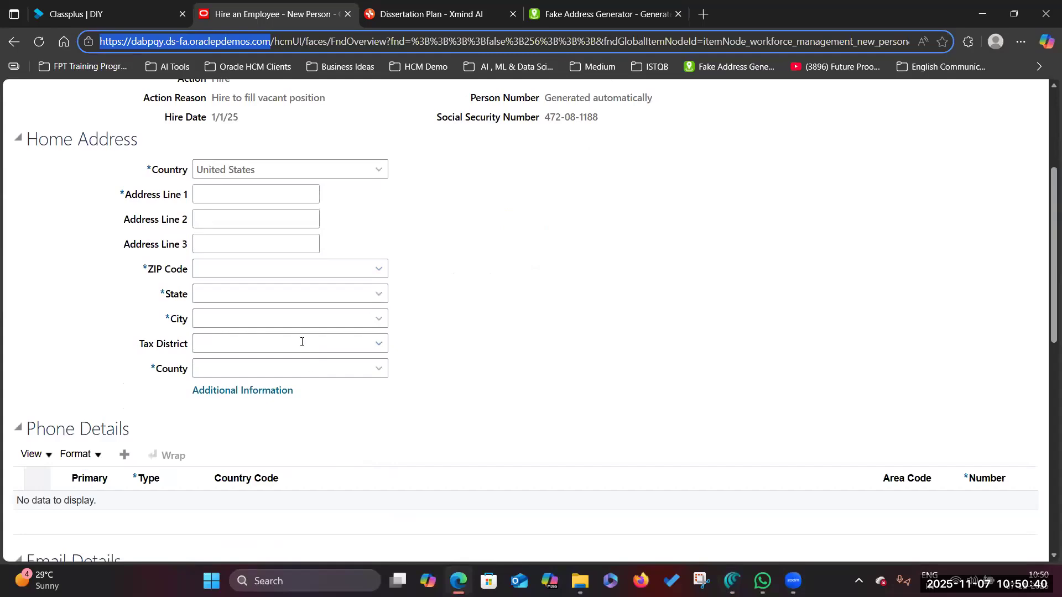
{"action": "scroll", "coordinate": [301, 341], "scroll_direction": "up", "scroll_amount": 4}
{"action": "left_click", "coordinate": [606, 14]}
{"action": "scroll", "coordinate": [515, 374], "scroll_direction": "down", "scroll_amount": 5}
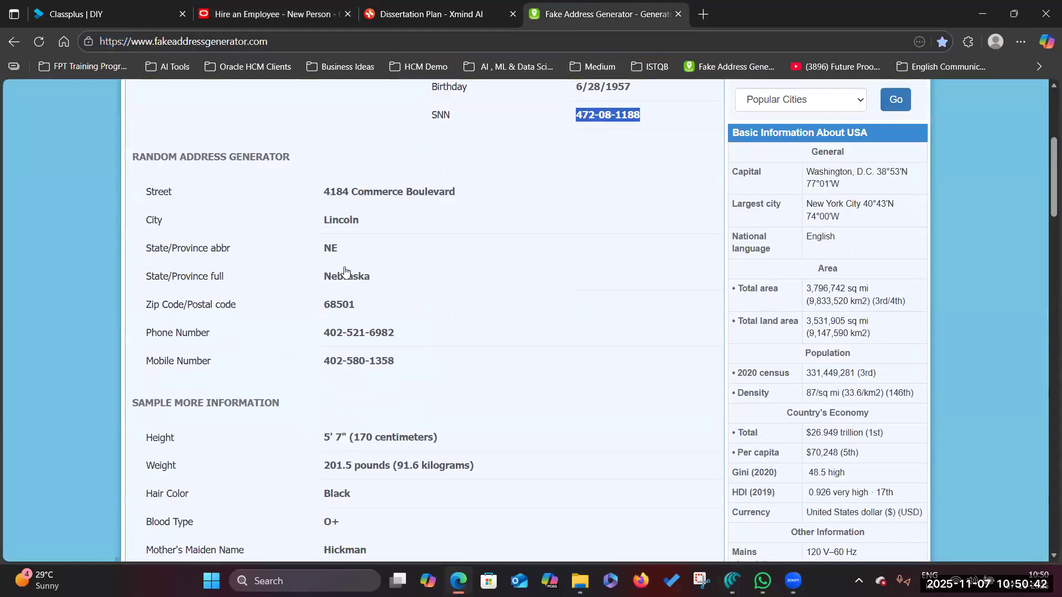
{"action": "left_click_drag", "start_coordinate": [326, 193], "coordinate": [493, 196]}
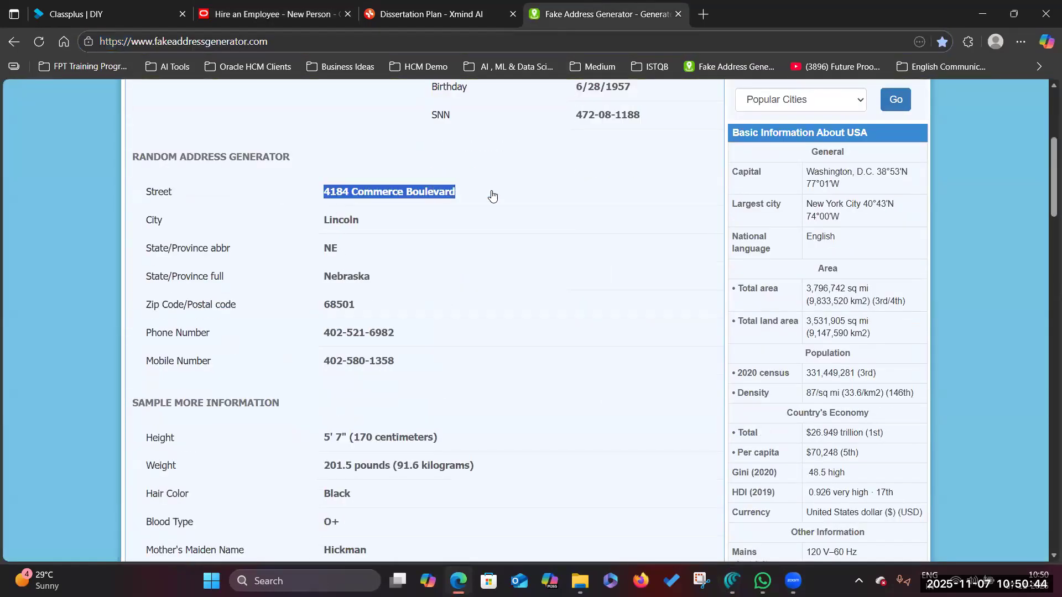
{"action": "key", "text": "ctrl+c"}
{"action": "key", "text": "ctrl+shift+Tab"}
{"action": "key", "text": "ctrl+shift+Tab"}
{"action": "left_click", "coordinate": [225, 331]}
{"action": "key", "text": "ctrl+v"}
- Take the generated ZIP code for the home address and continue to Employment Information
{"action": "key", "text": "ctrl+Tab"}
{"action": "key", "text": "ctrl+Tab"}
{"action": "left_click", "coordinate": [326, 308]}
{"action": "double_click", "coordinate": [364, 307]}
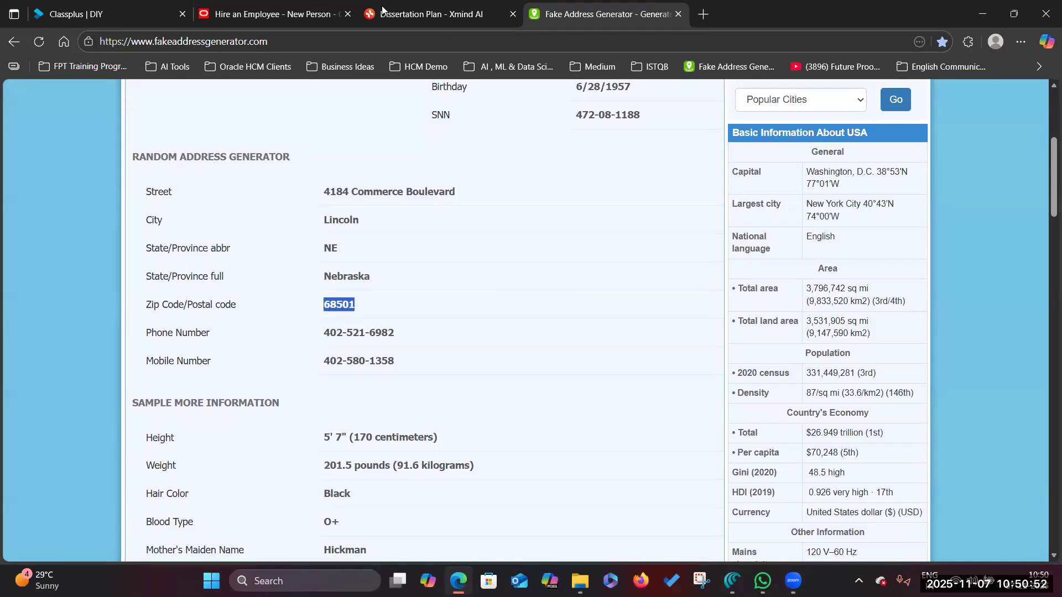
{"action": "left_click", "coordinate": [293, 15]}
{"action": "scroll", "coordinate": [689, 198], "scroll_direction": "up", "scroll_amount": 4}
{"action": "left_click", "coordinate": [689, 197]}
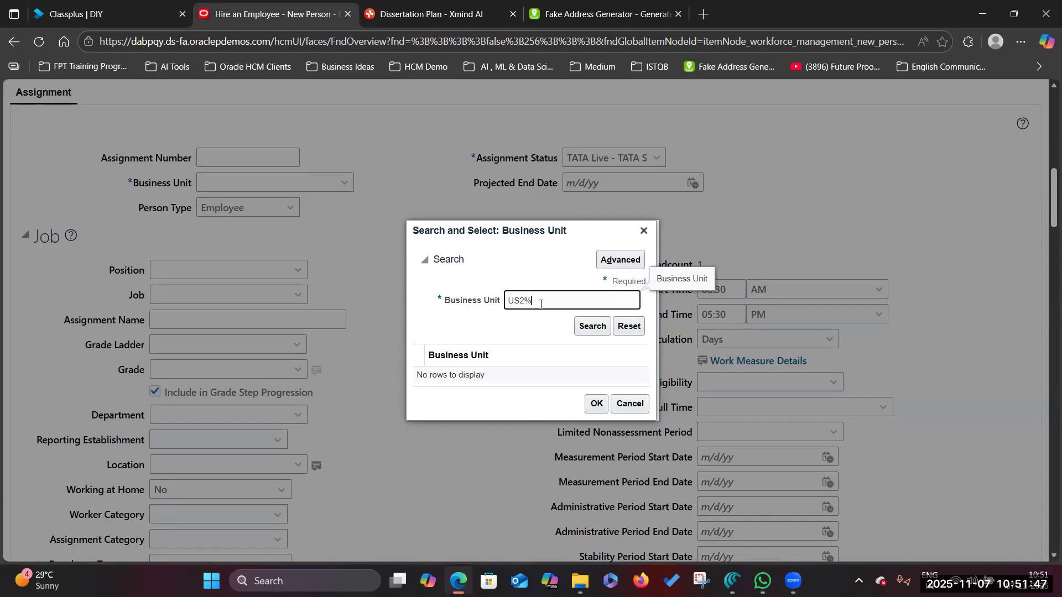
- Set US1 Business Unit, Active - Payroll Eligible status, and position Director of Recruitment
{"action": "left_click", "coordinate": [592, 326]}
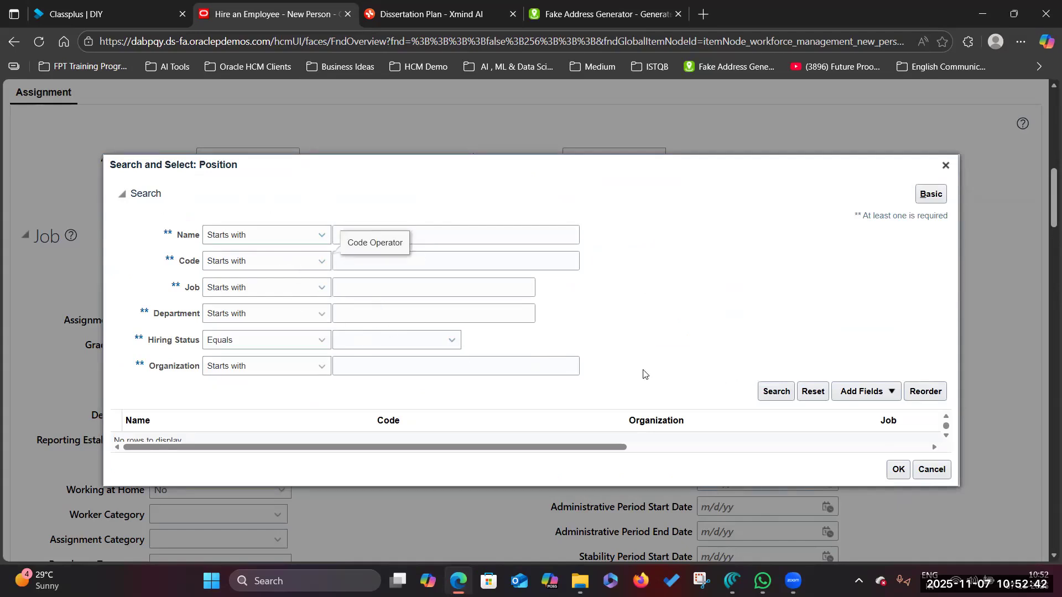
{"action": "left_click", "coordinate": [768, 396]}
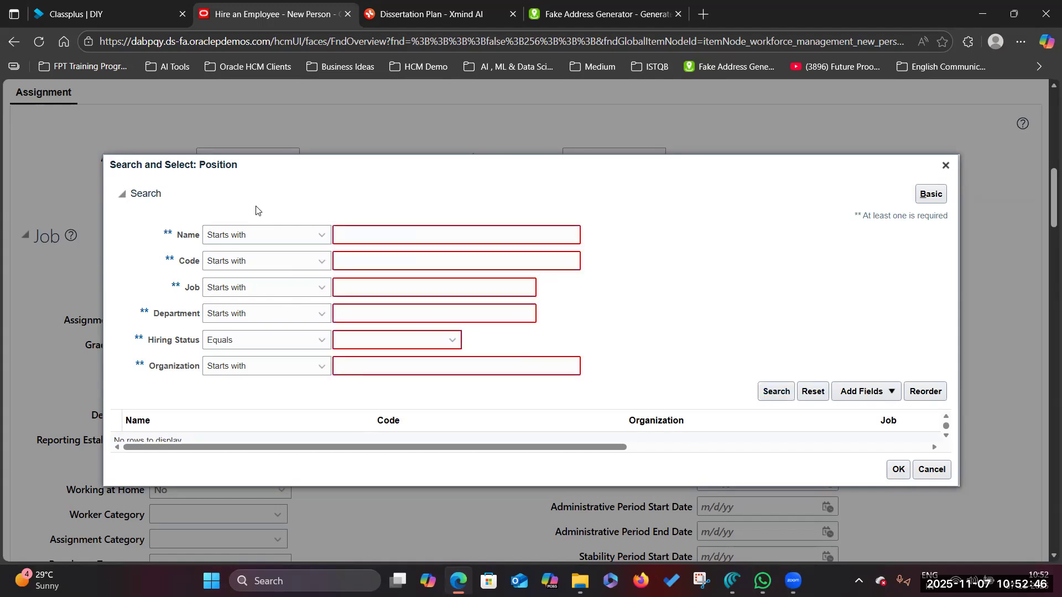
{"action": "left_click", "coordinate": [308, 236]}
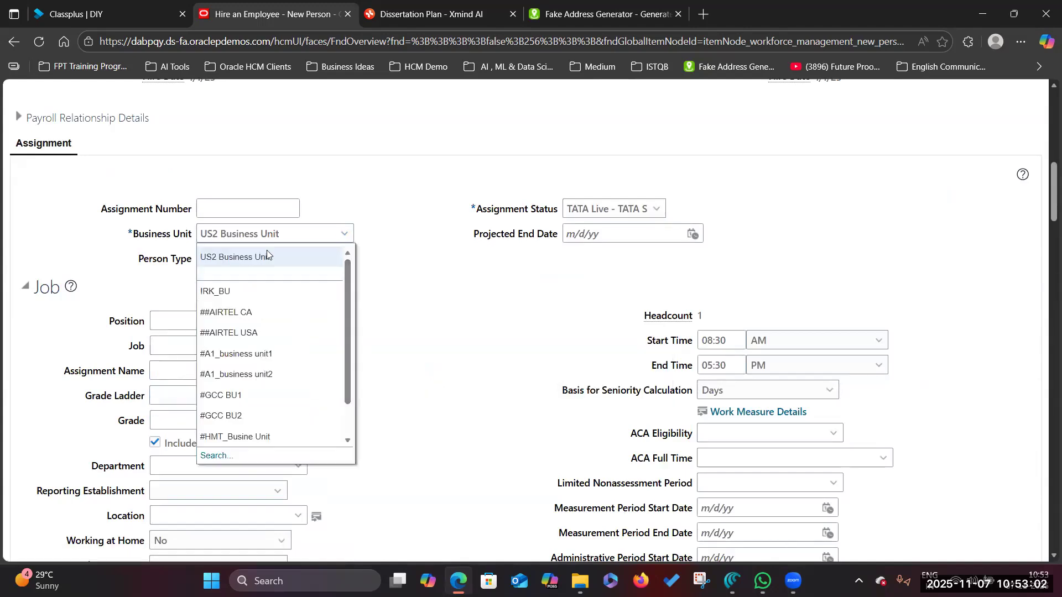
{"action": "left_click", "coordinate": [205, 460]}
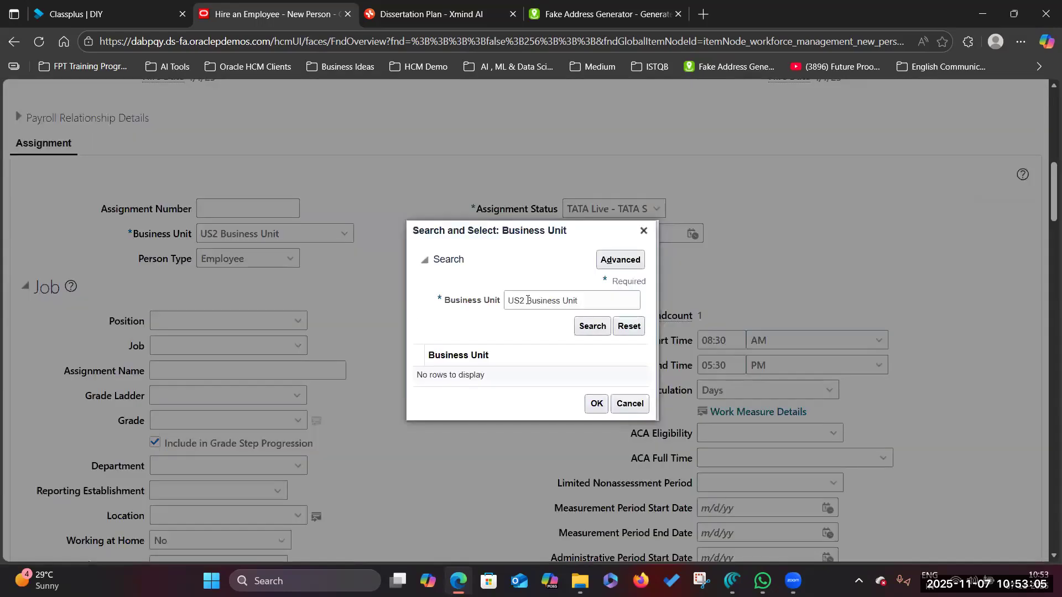
{"action": "left_click", "coordinate": [523, 300]}
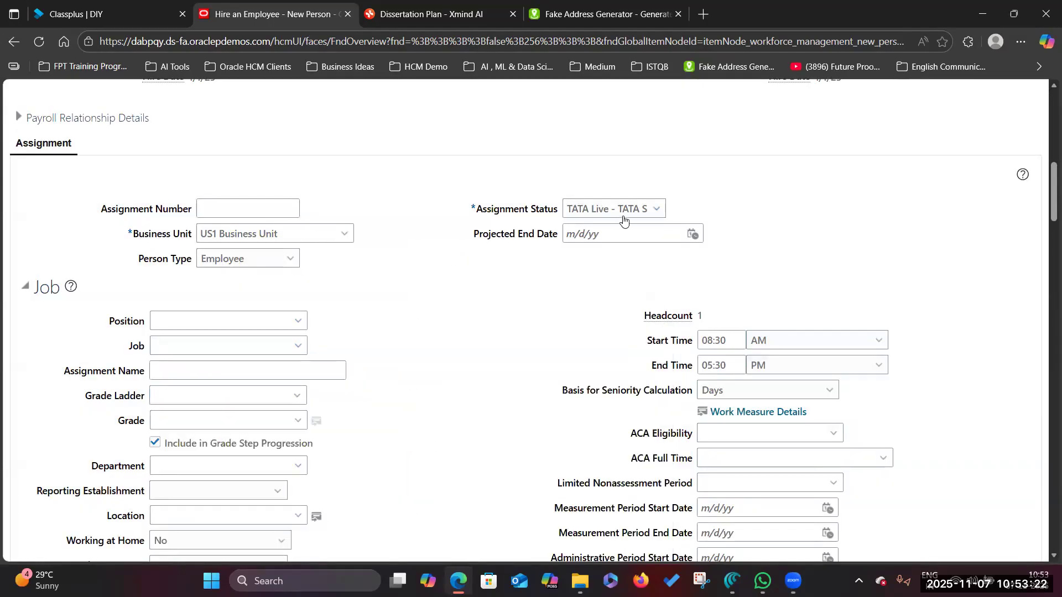
{"action": "left_click", "coordinate": [647, 210]}
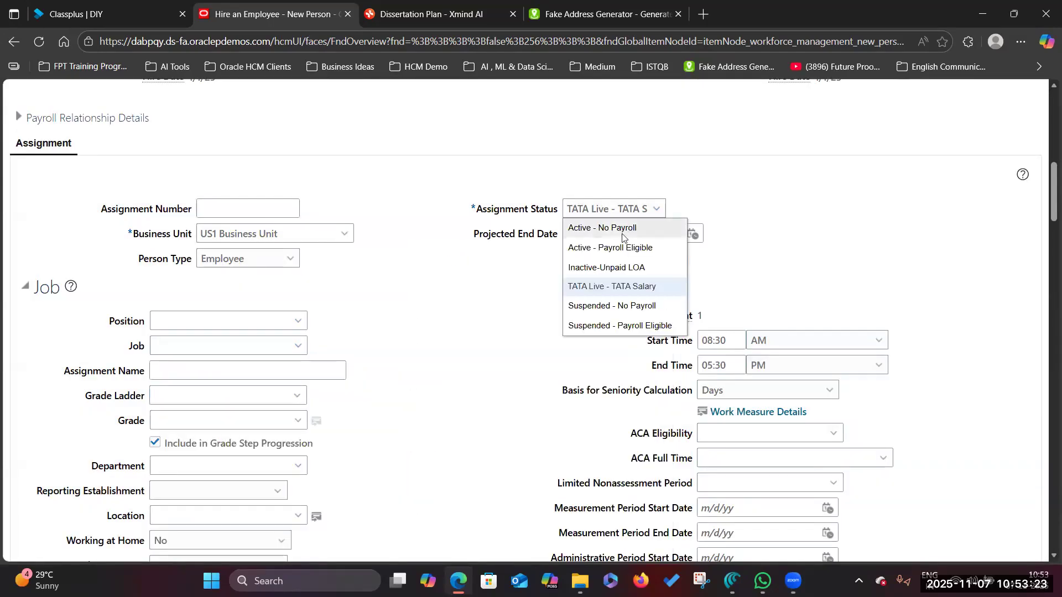
{"action": "left_click", "coordinate": [636, 248]}
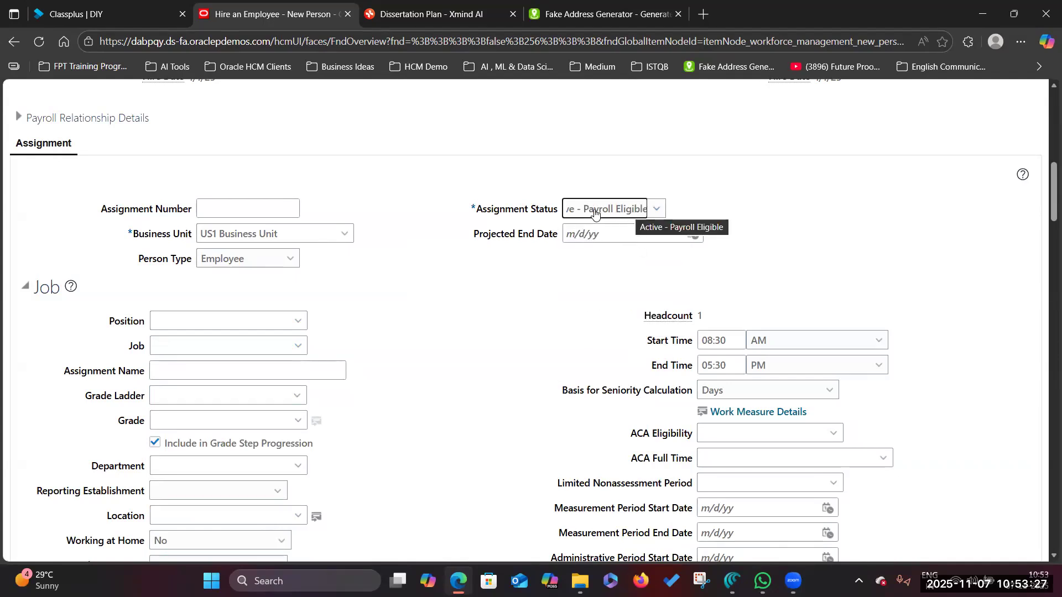
{"action": "left_click", "coordinate": [299, 325]}
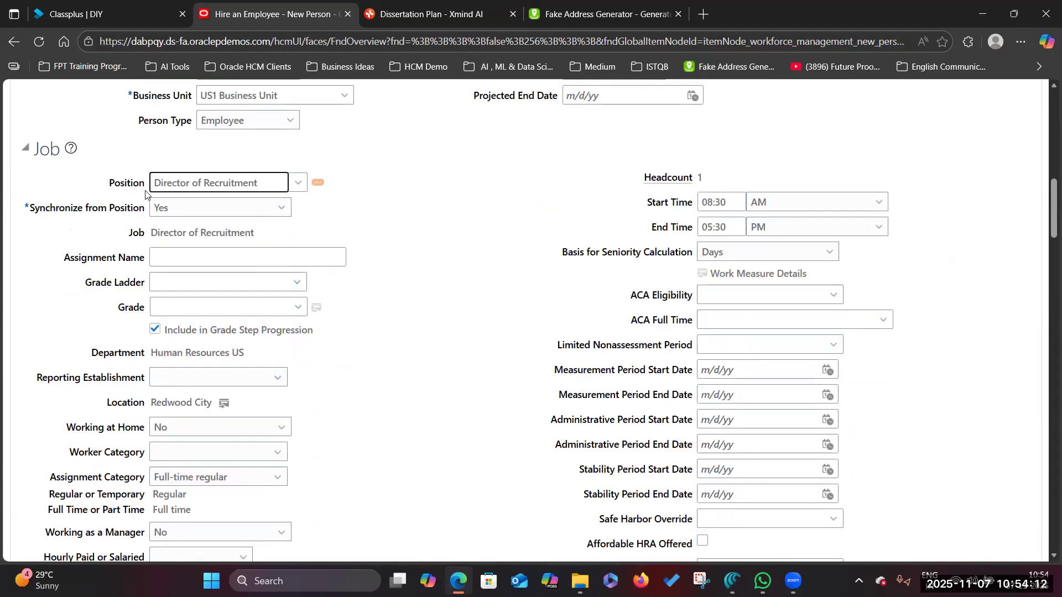
- Mark the assignment as Salaried
{"action": "mouse_move", "coordinate": [242, 212]}
{"action": "scroll", "coordinate": [138, 423], "scroll_direction": "down", "scroll_amount": 1}
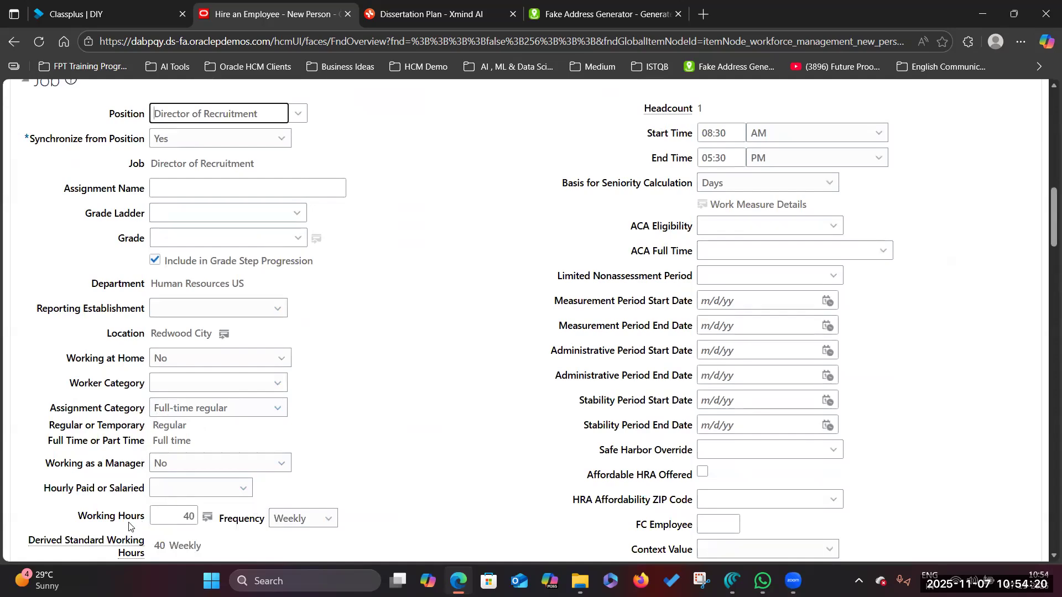
{"action": "scroll", "coordinate": [263, 527], "scroll_direction": "down", "scroll_amount": 2}
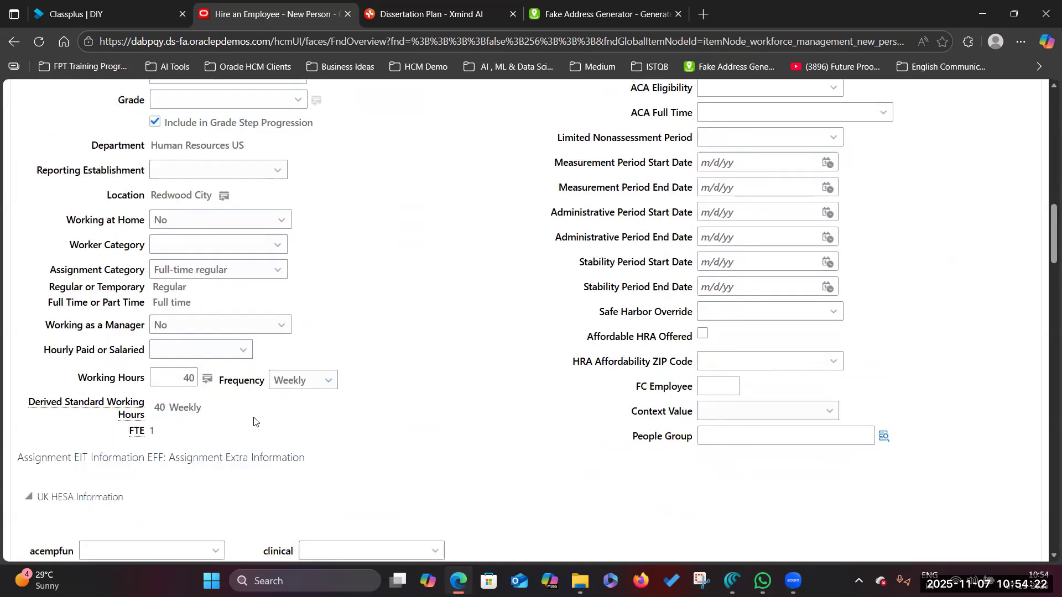
{"action": "left_click", "coordinate": [202, 351]}
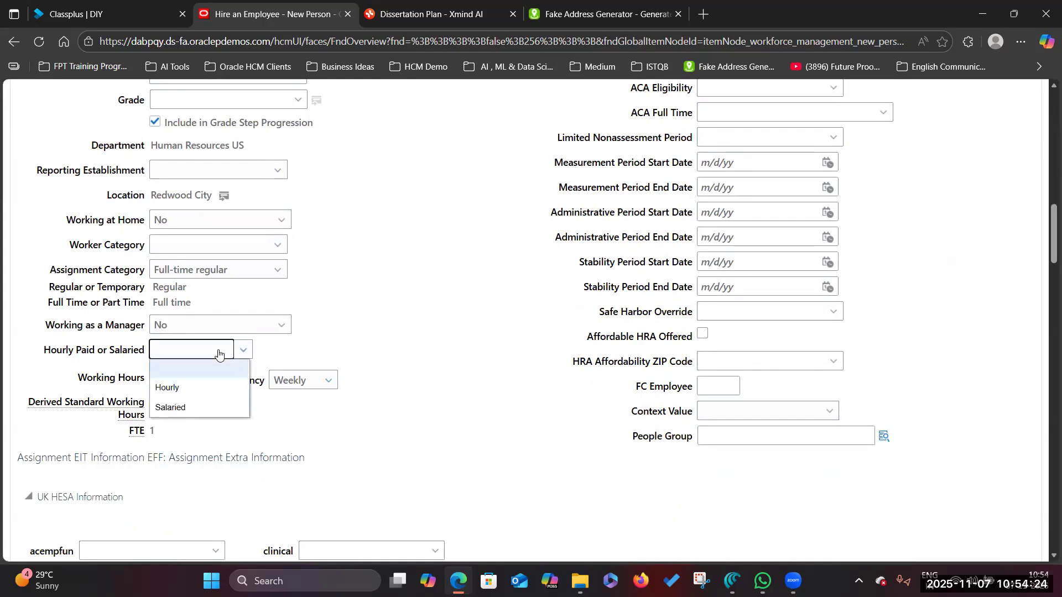
{"action": "left_click", "coordinate": [192, 410]}
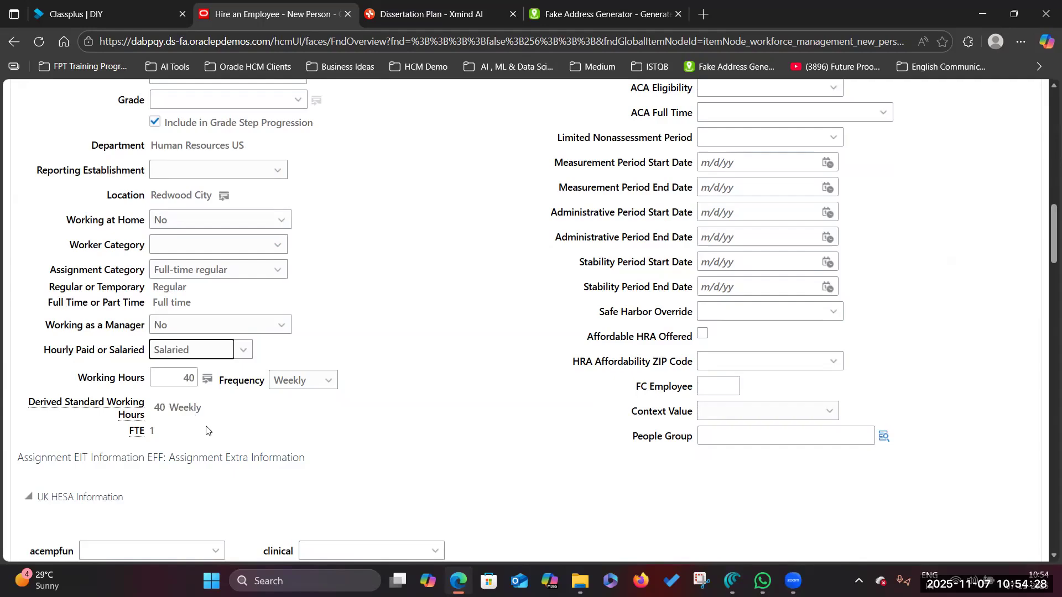
- Enter a probation period of 2 and a notice period of 2 Months
{"action": "scroll", "coordinate": [526, 356], "scroll_direction": "up", "scroll_amount": 15}
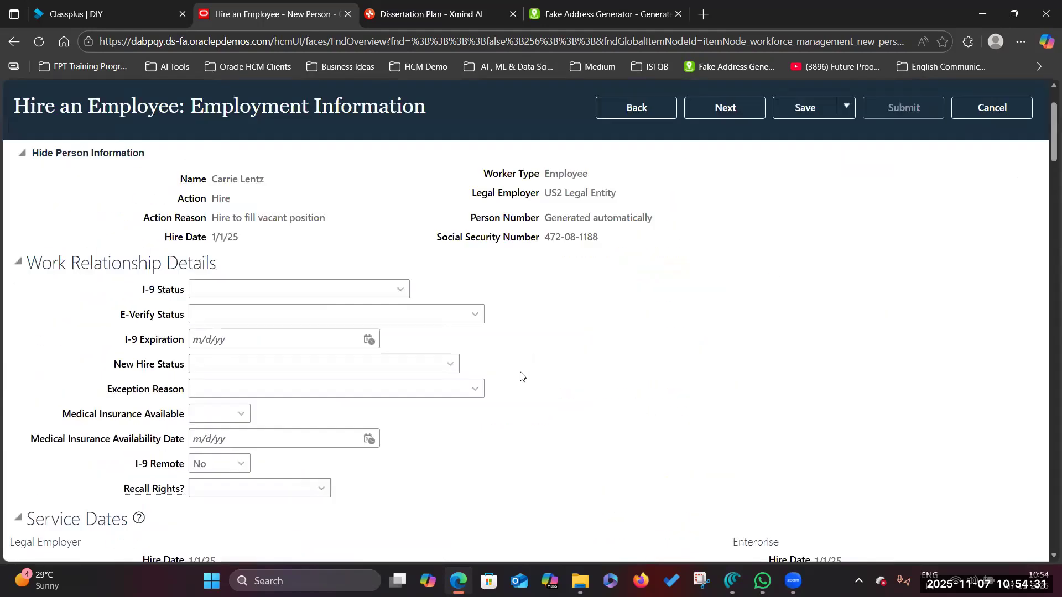
{"action": "scroll", "coordinate": [521, 376], "scroll_direction": "down", "scroll_amount": 20}
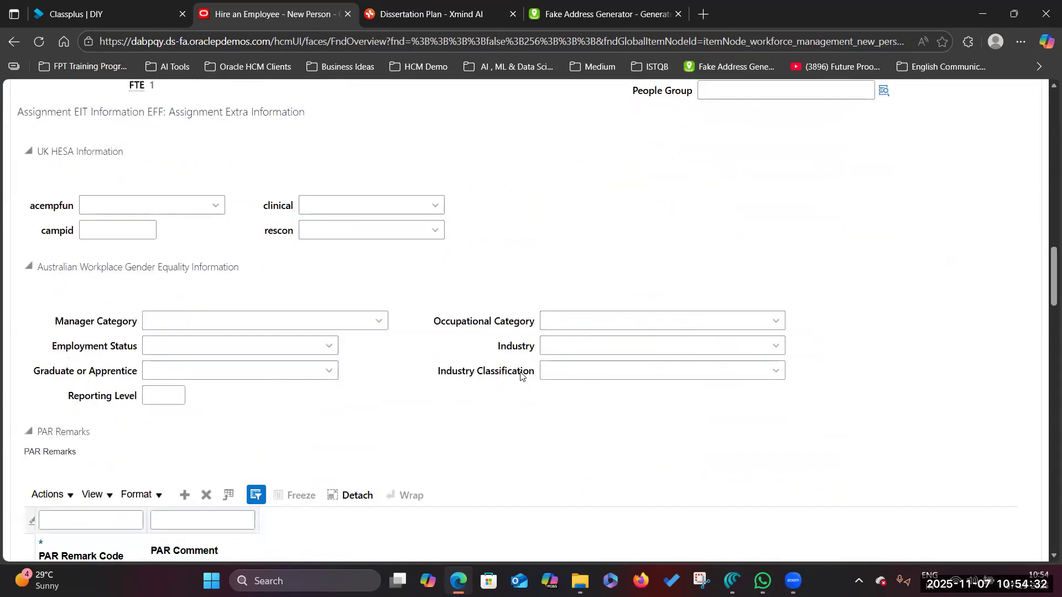
{"action": "scroll", "coordinate": [521, 377], "scroll_direction": "down", "scroll_amount": 11}
{"action": "scroll", "coordinate": [518, 377], "scroll_direction": "up", "scroll_amount": 4}
{"action": "left_click", "coordinate": [166, 338]}
{"action": "type", "text": "2"}
{"action": "left_click", "coordinate": [277, 345]}
{"action": "left_click", "coordinate": [230, 445]}
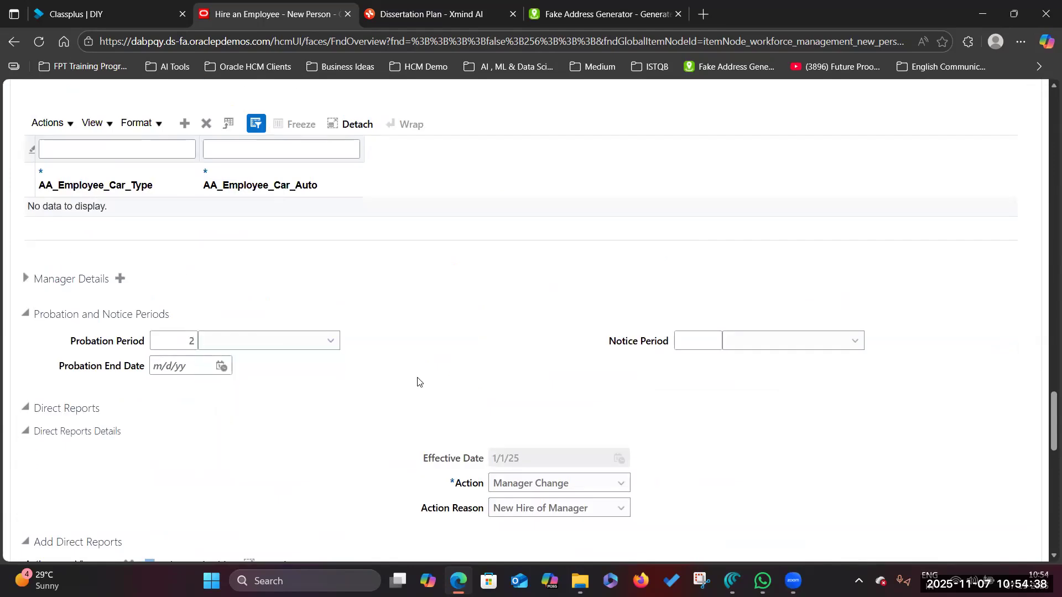
{"action": "left_click", "coordinate": [688, 348]}
{"action": "type", "text": "2"}
{"action": "left_click", "coordinate": [768, 348]}
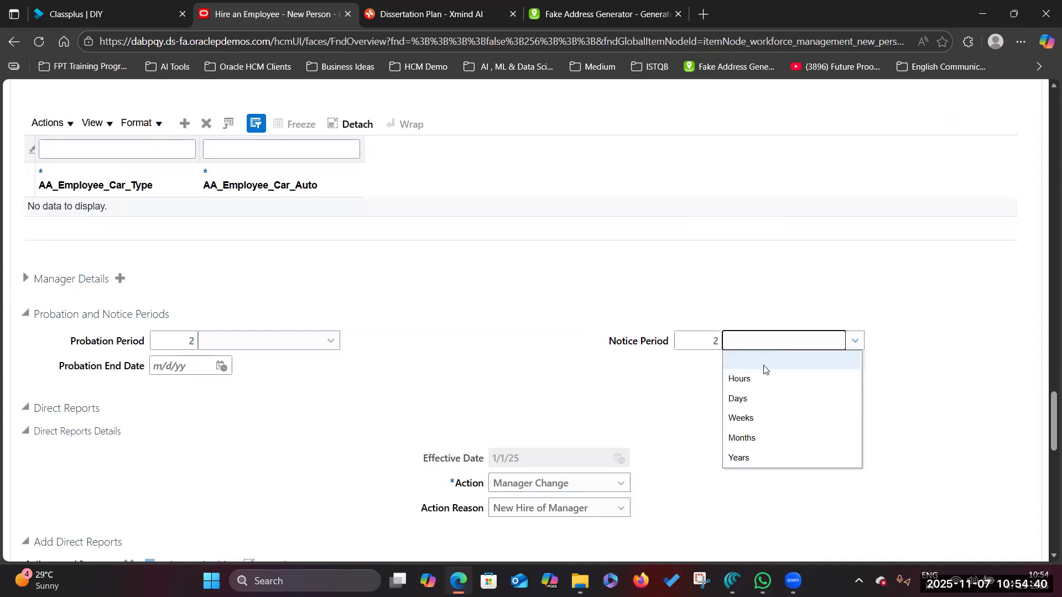
{"action": "left_click", "coordinate": [756, 440]}
{"action": "scroll", "coordinate": [166, 420], "scroll_direction": "down", "scroll_amount": 3}
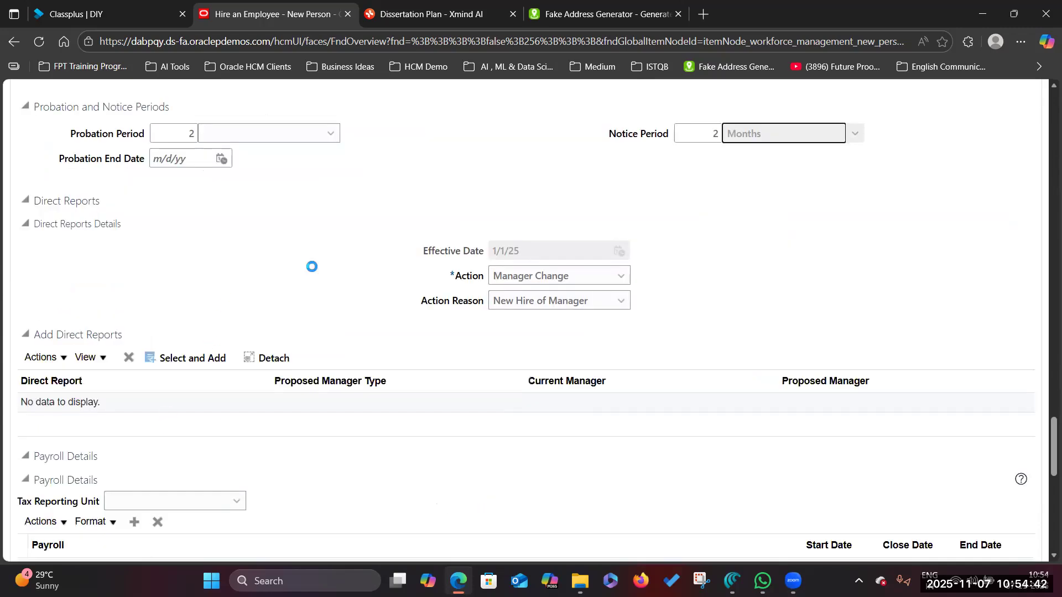
- Set the tax reporting unit to US2 Legal Entity and add a Monthly payroll row
{"action": "scroll", "coordinate": [285, 422], "scroll_direction": "down", "scroll_amount": 3}
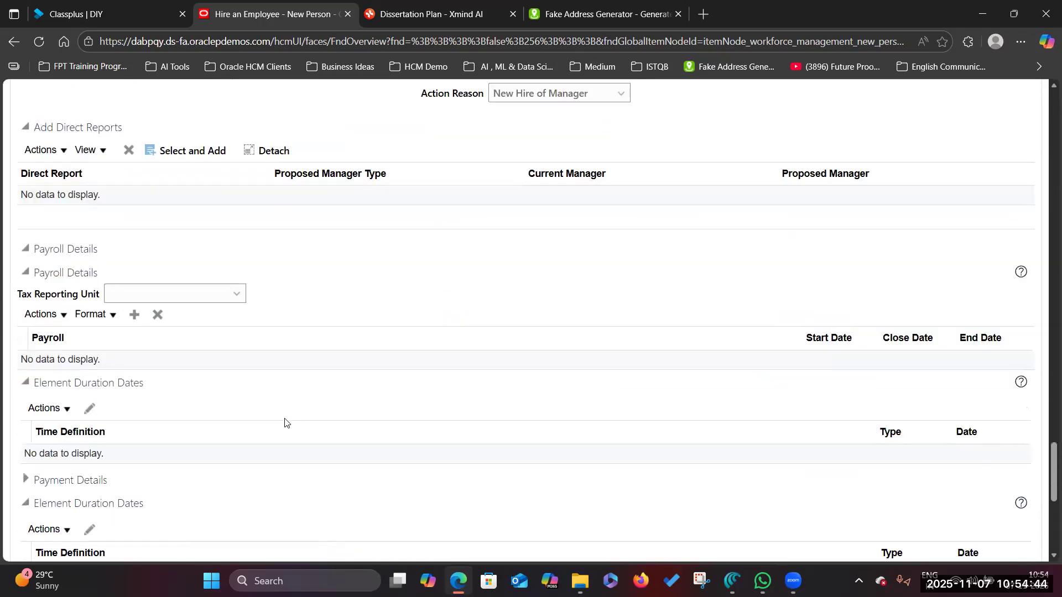
{"action": "scroll", "coordinate": [182, 303], "scroll_direction": "down", "scroll_amount": 2}
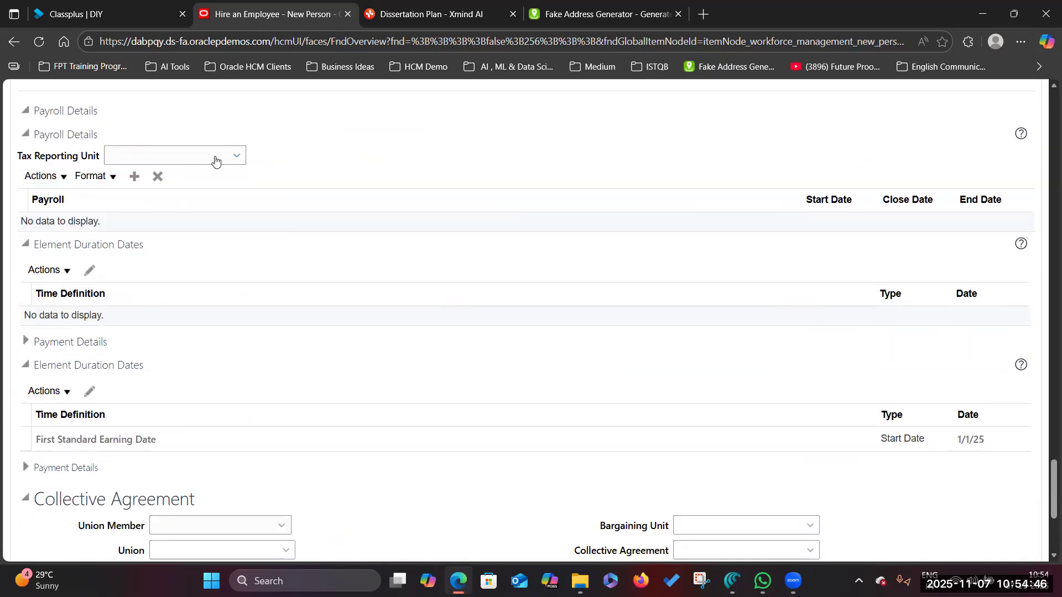
{"action": "left_click", "coordinate": [216, 157]}
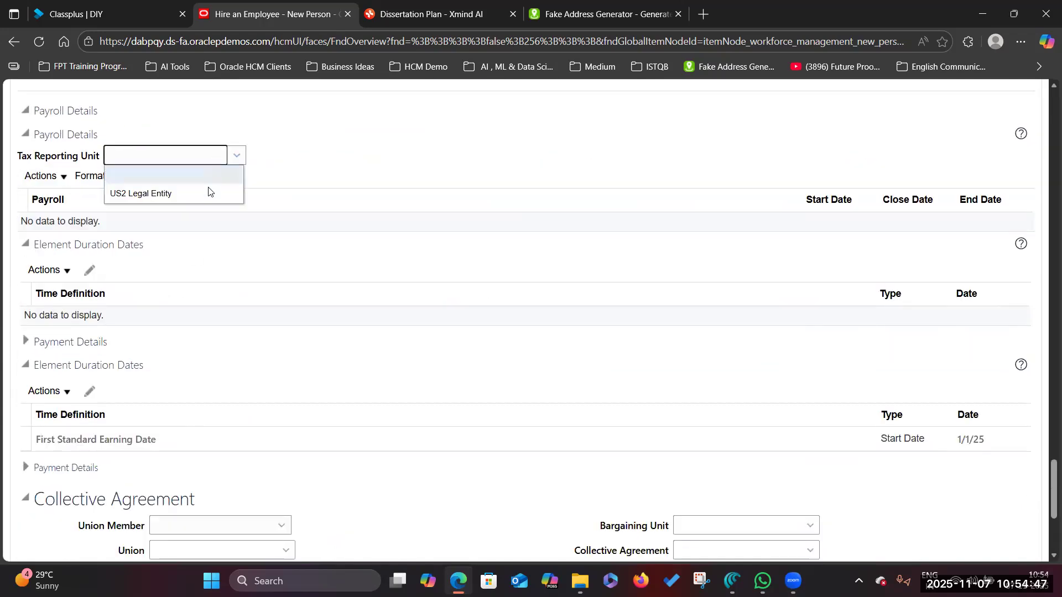
{"action": "left_click", "coordinate": [162, 195]}
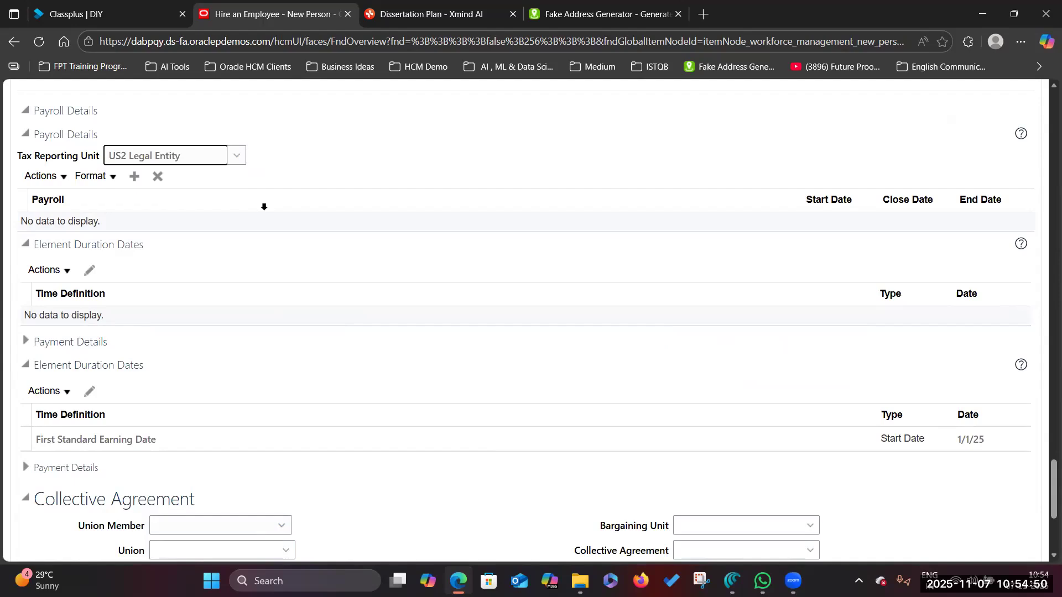
{"action": "left_click", "coordinate": [133, 178]}
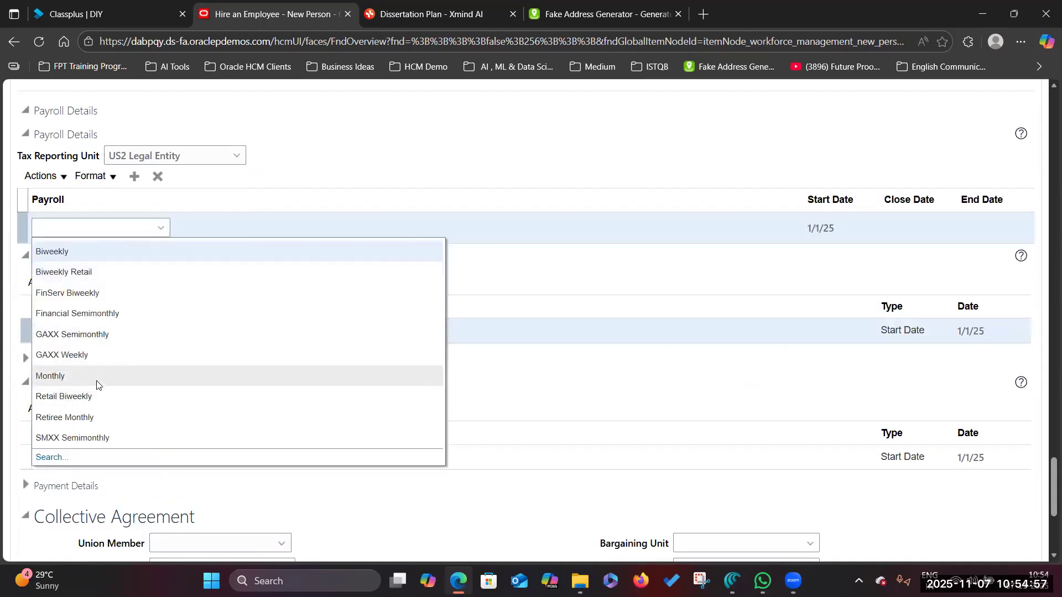
{"action": "left_click", "coordinate": [98, 377]}
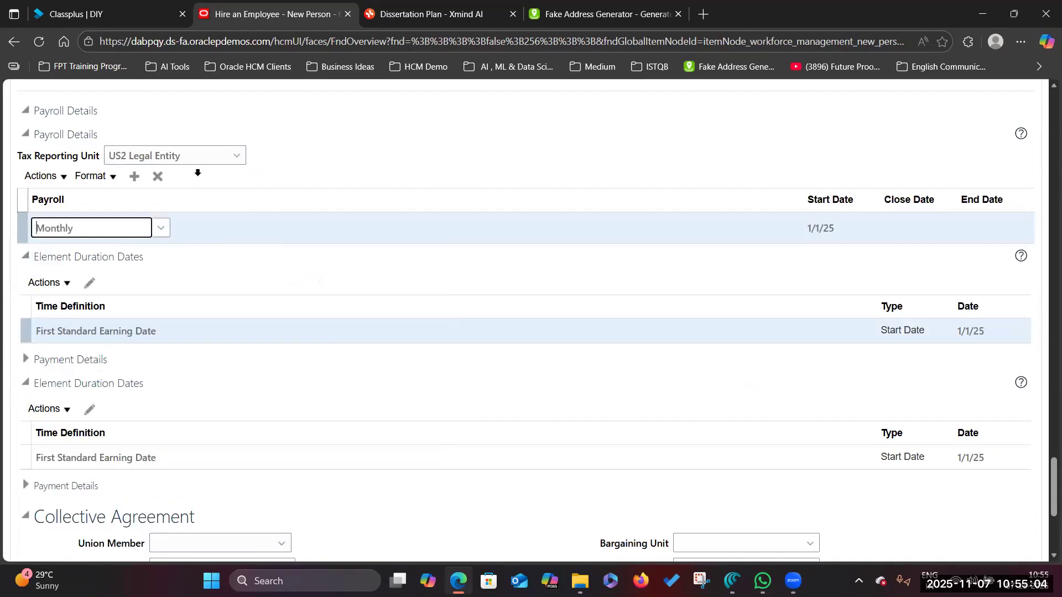
- Try to continue past Employment Information, which raises a missing probation unit error
{"action": "scroll", "coordinate": [366, 376], "scroll_direction": "up", "scroll_amount": 15}
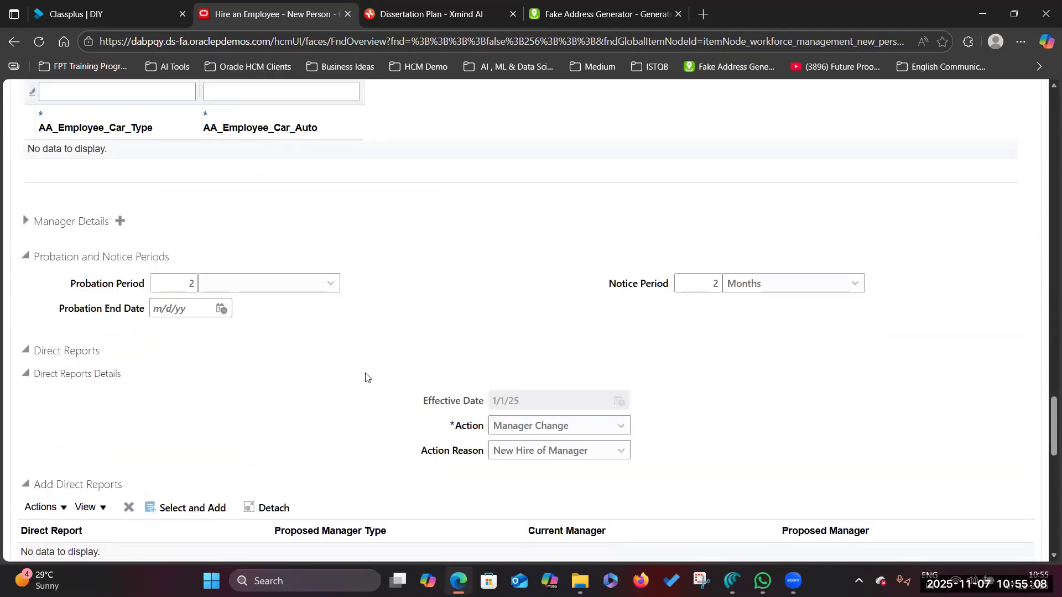
{"action": "scroll", "coordinate": [366, 379], "scroll_direction": "up", "scroll_amount": 20}
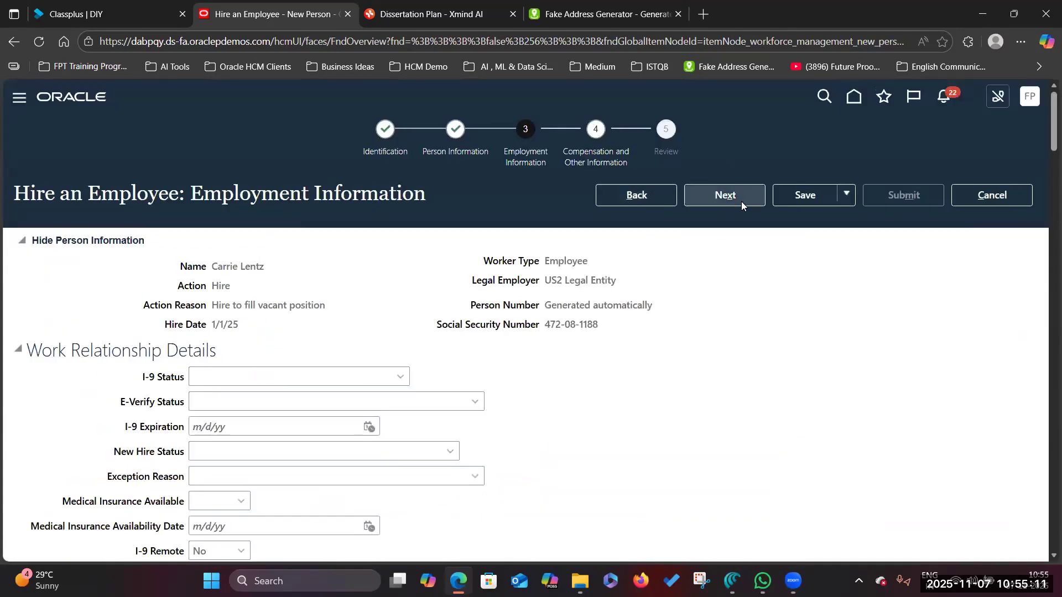
{"action": "left_click", "coordinate": [742, 202]}
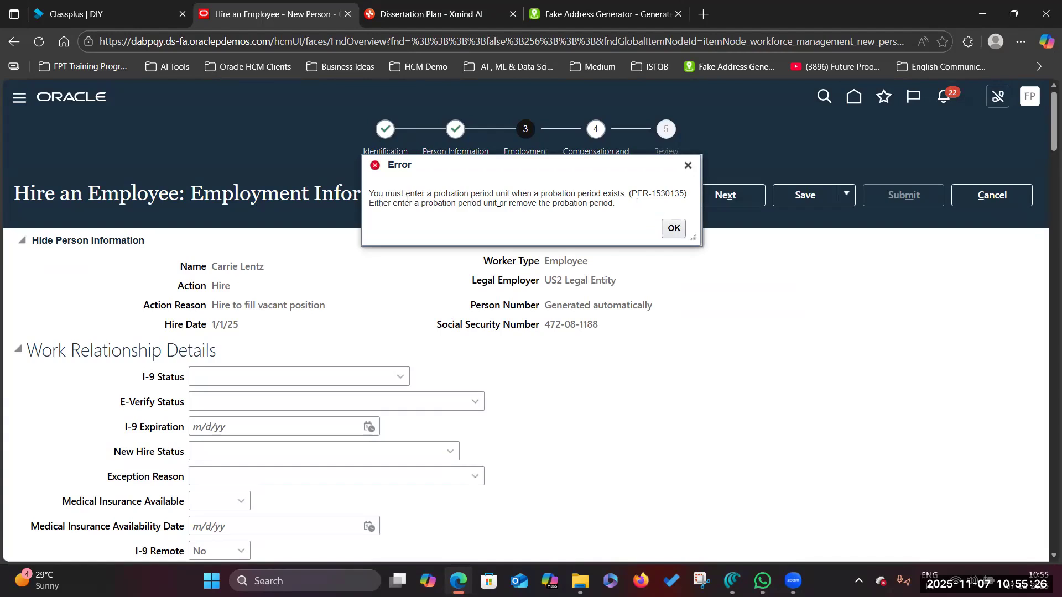
- Dismiss the error and set the probation unit to Months, giving an end date of 2/28/25
{"action": "left_click", "coordinate": [676, 229]}
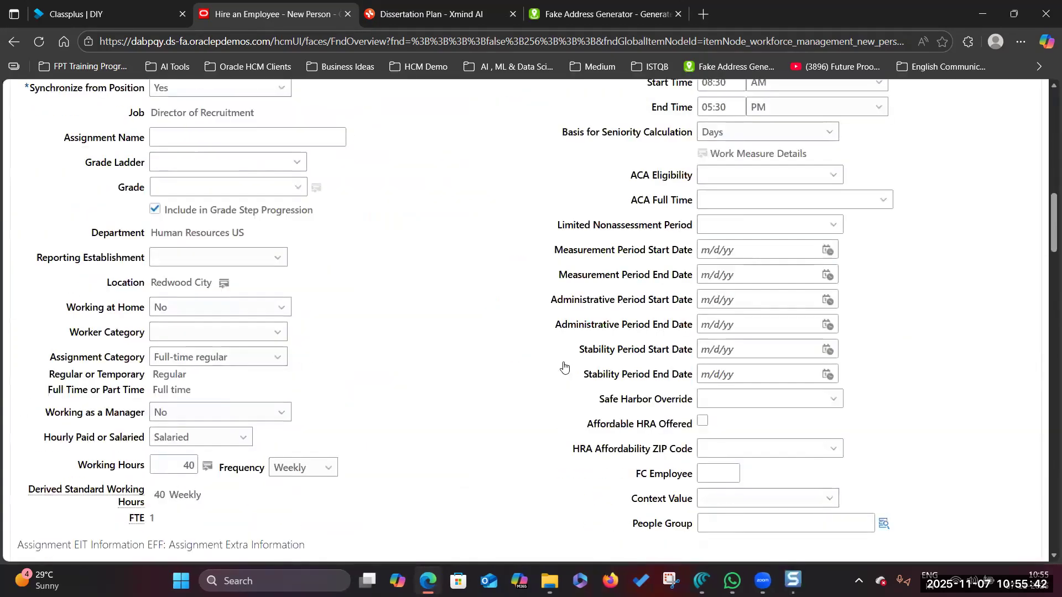
{"action": "scroll", "coordinate": [563, 366], "scroll_direction": "down", "scroll_amount": 15}
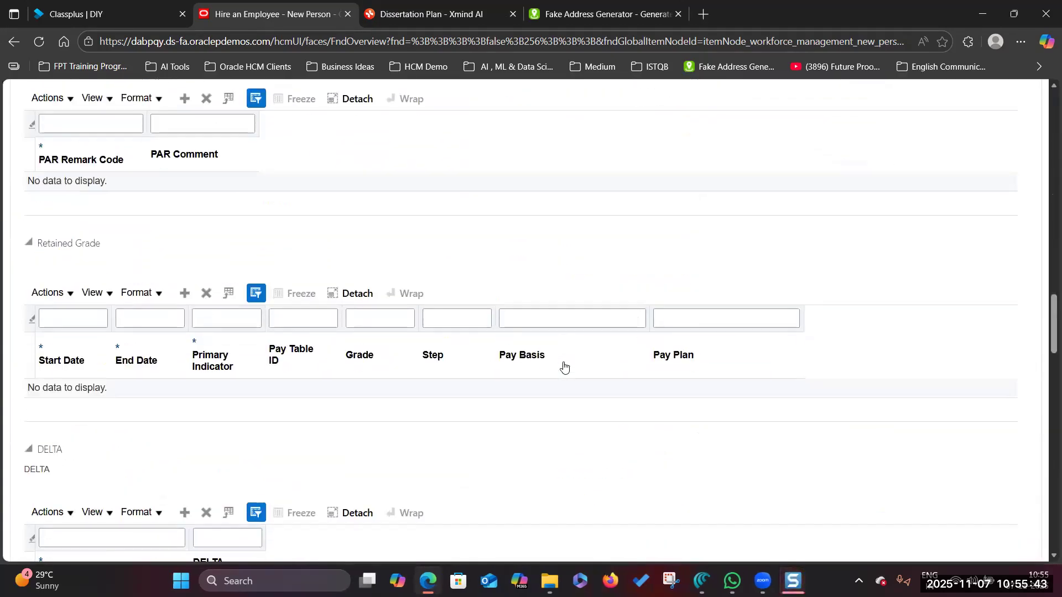
{"action": "scroll", "coordinate": [564, 367], "scroll_direction": "down", "scroll_amount": 10}
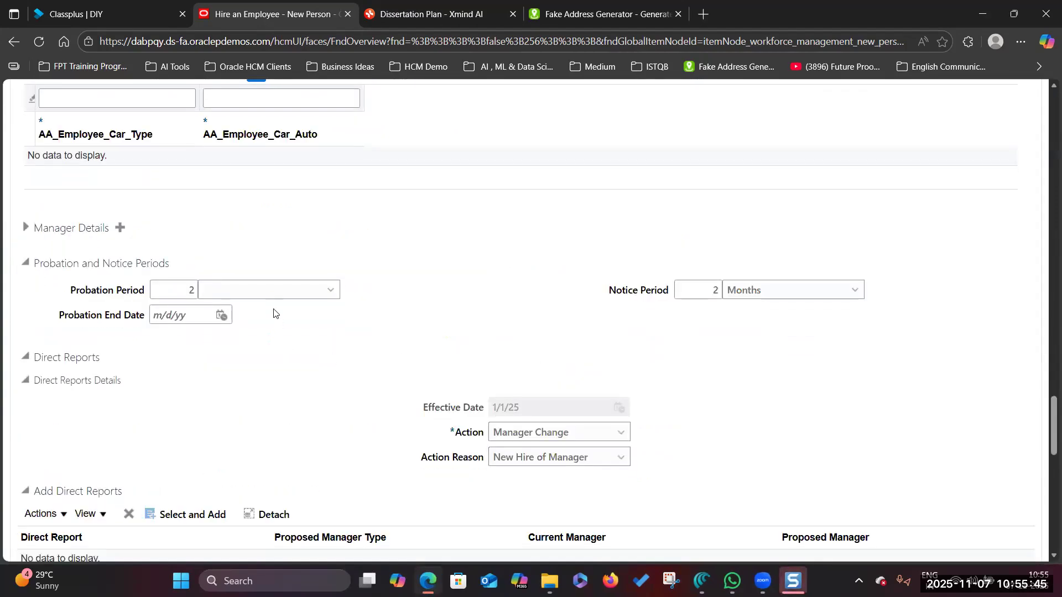
{"action": "left_click", "coordinate": [328, 292]}
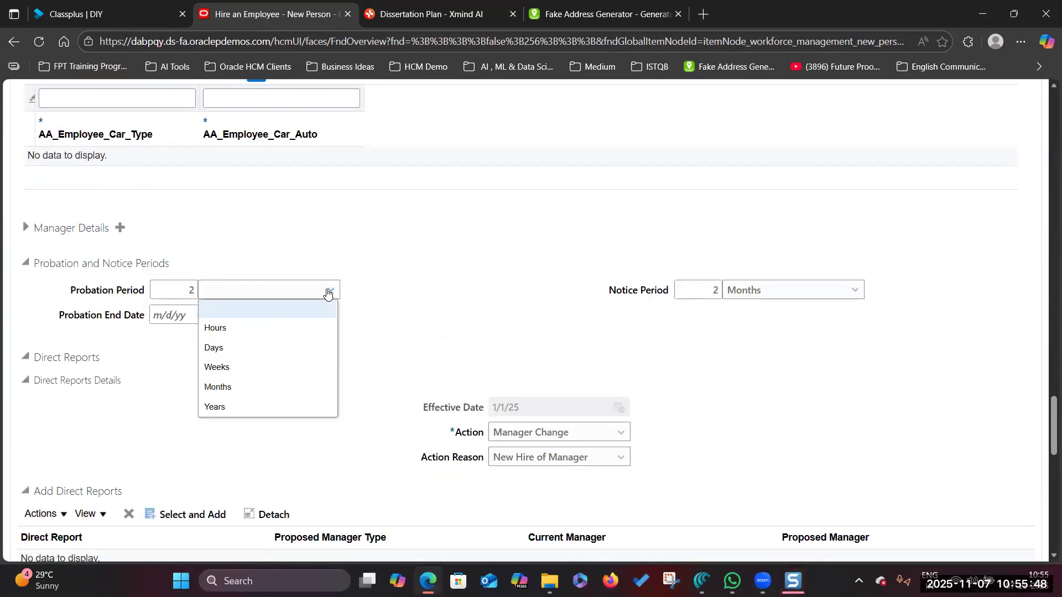
{"action": "left_click", "coordinate": [272, 386]}
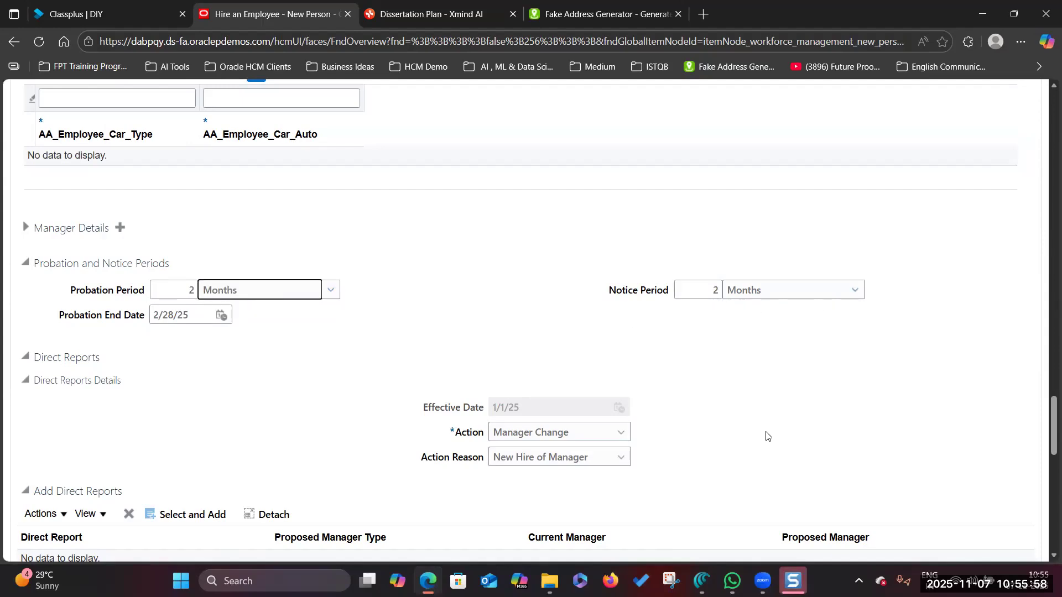
{"action": "scroll", "coordinate": [767, 434], "scroll_direction": "up", "scroll_amount": 20}
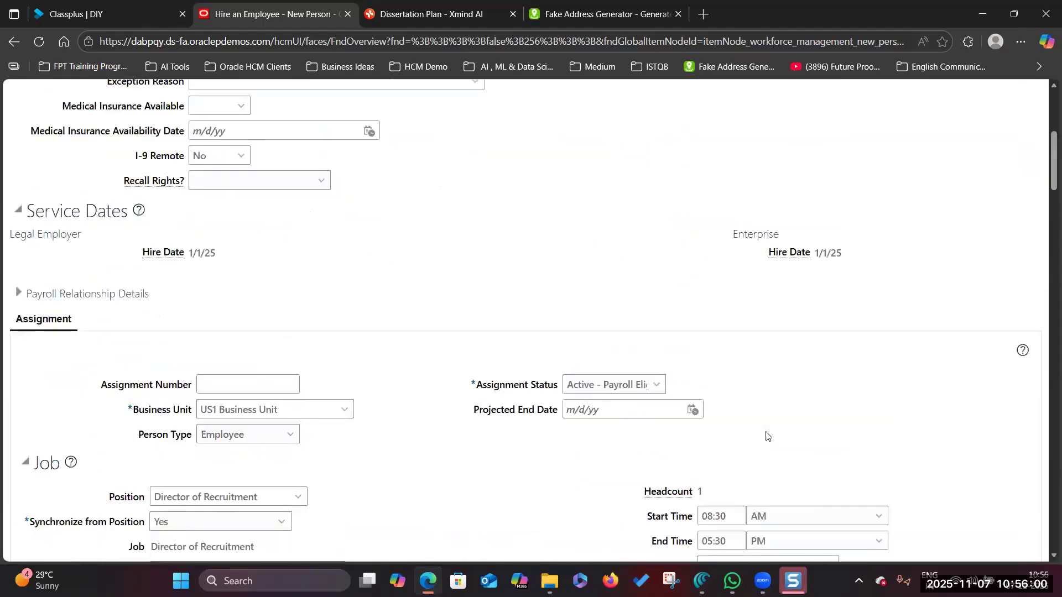
{"action": "scroll", "coordinate": [766, 436], "scroll_direction": "up", "scroll_amount": 10}
- On the compensation step, choose the US1 Annual Salary basis with a salary amount of 120000
{"action": "left_click", "coordinate": [720, 197]}
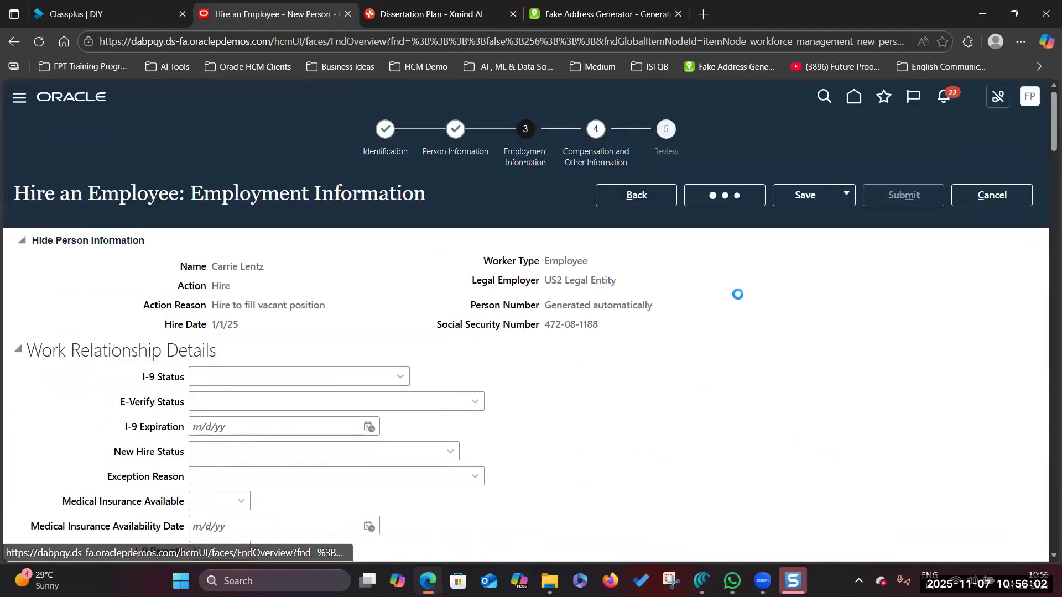
{"action": "scroll", "coordinate": [564, 376], "scroll_direction": "down", "scroll_amount": 3}
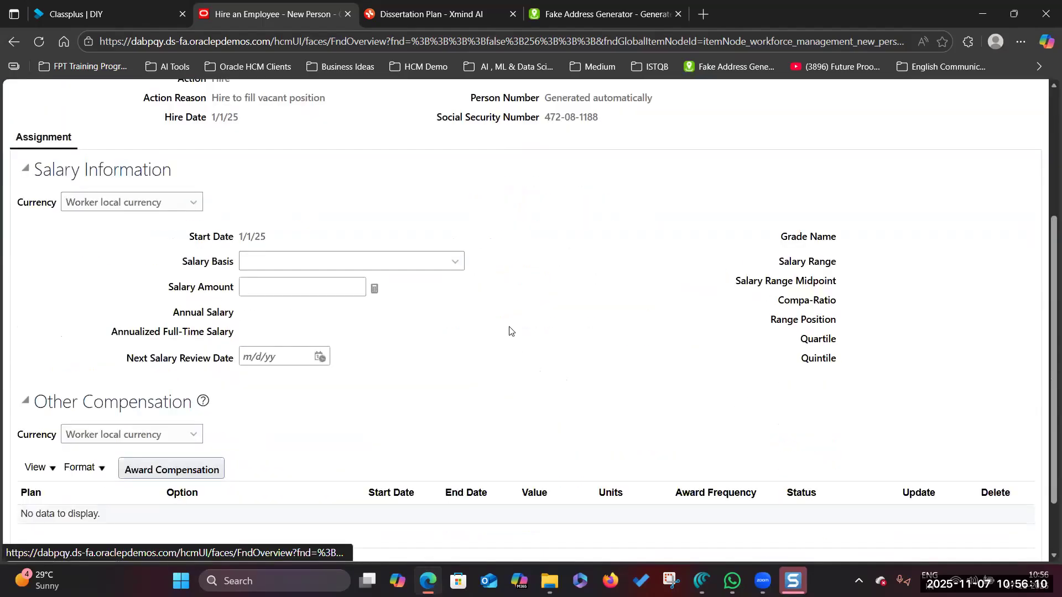
{"action": "left_click", "coordinate": [455, 260]}
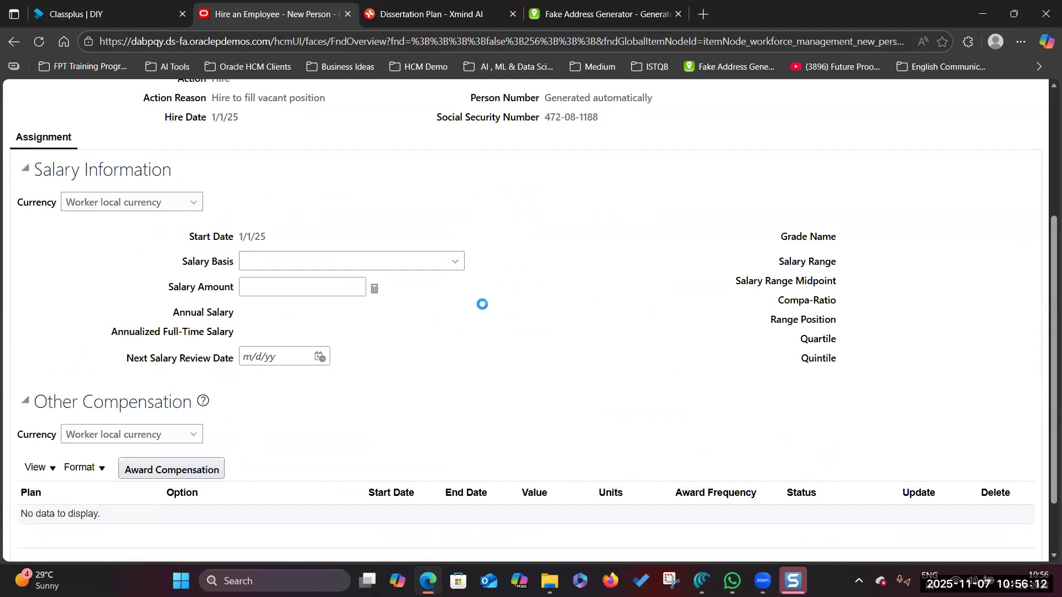
{"action": "scroll", "coordinate": [331, 442], "scroll_direction": "down", "scroll_amount": 3}
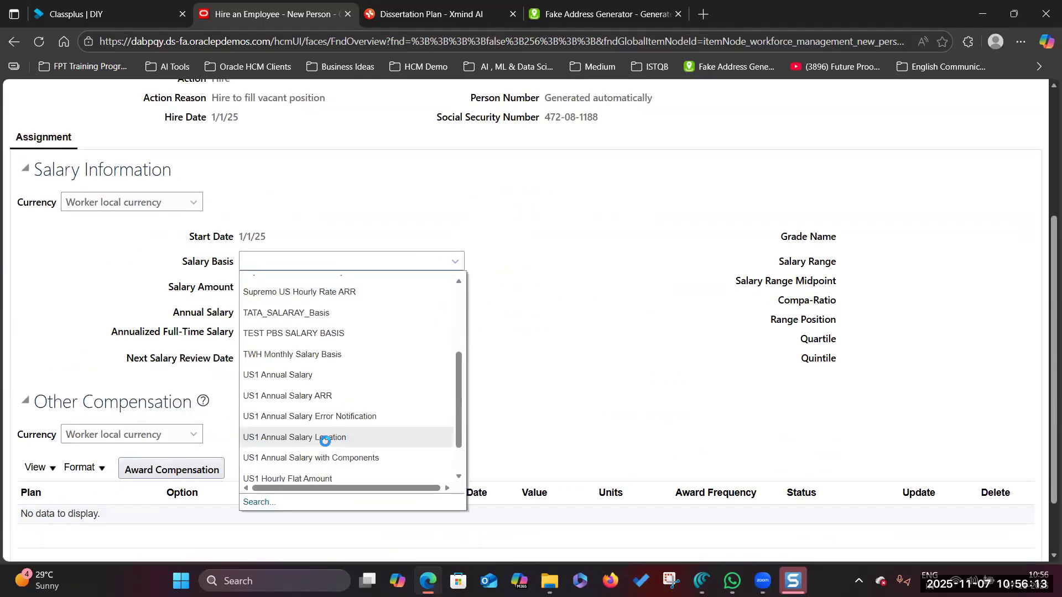
{"action": "left_click", "coordinate": [296, 375]}
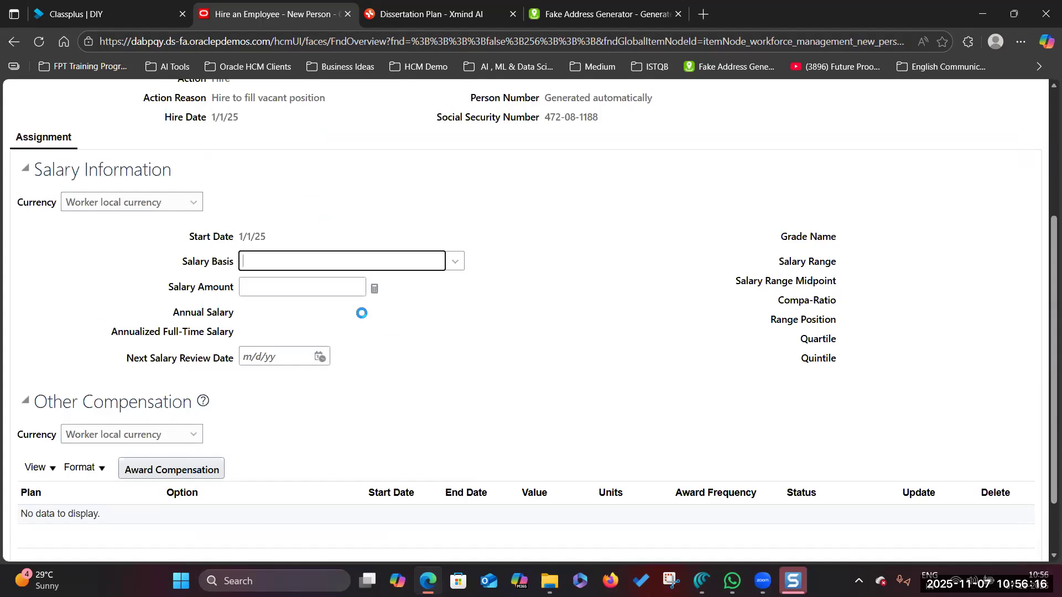
{"action": "left_click", "coordinate": [352, 287]}
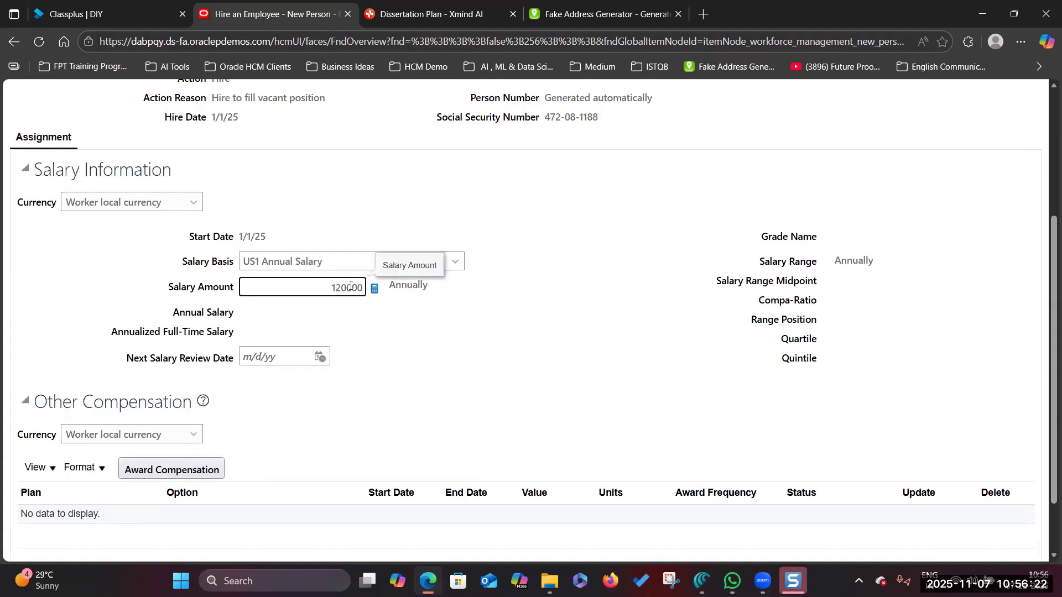
{"action": "type", "text": "120000"}
{"action": "left_click", "coordinate": [458, 360]}
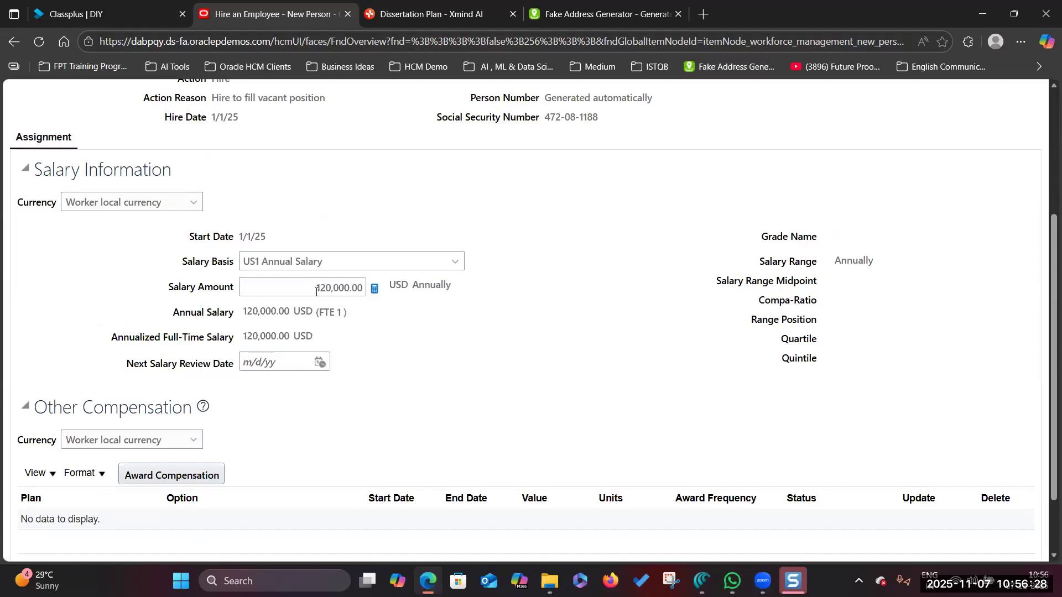
{"action": "scroll", "coordinate": [457, 410], "scroll_direction": "down", "scroll_amount": 20}
{"action": "scroll", "coordinate": [458, 412], "scroll_direction": "down", "scroll_amount": 20}
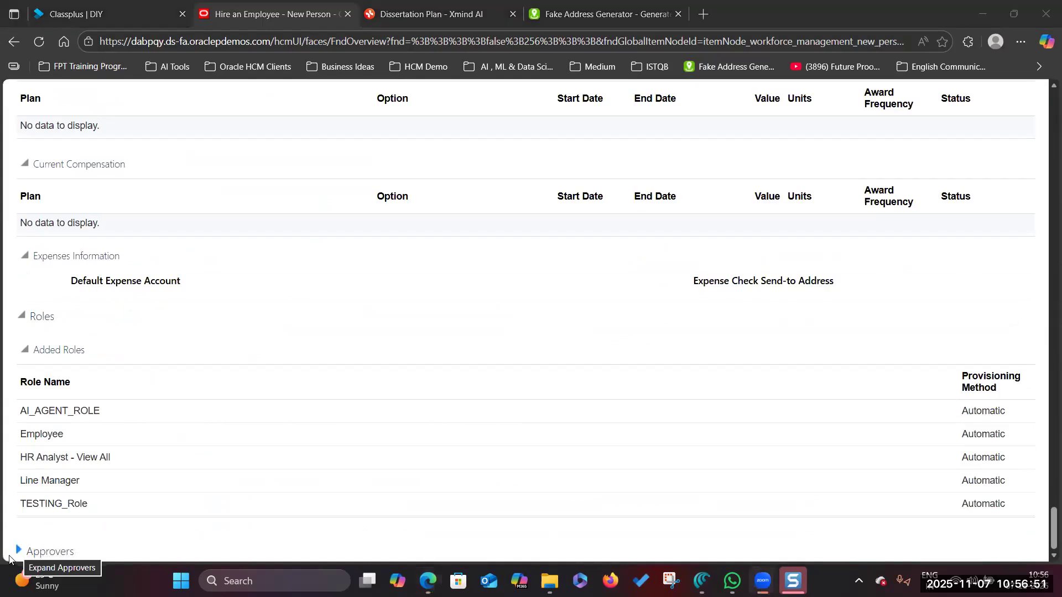
- Expand the Approvers section to confirm approval is bypassed
{"action": "left_click", "coordinate": [48, 552]}
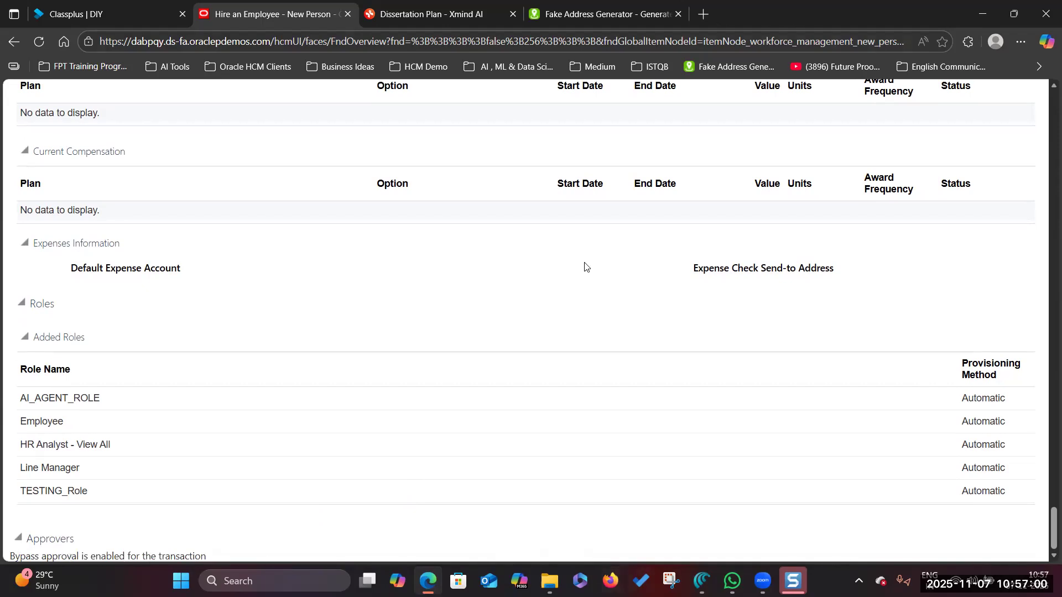
{"action": "left_click", "coordinate": [702, 581]}
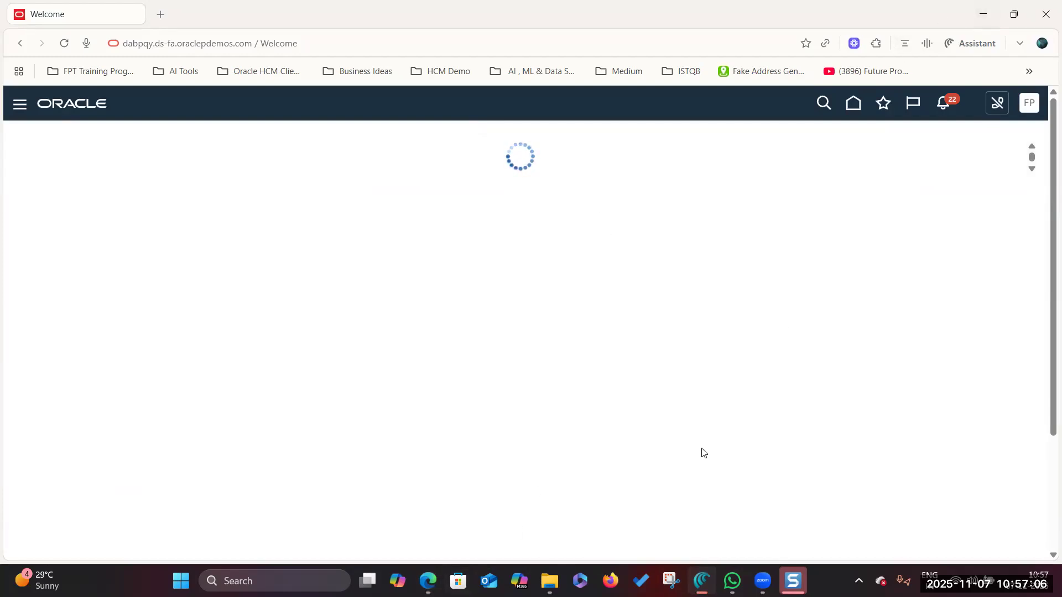
{"action": "key", "text": "alt+Tab"}
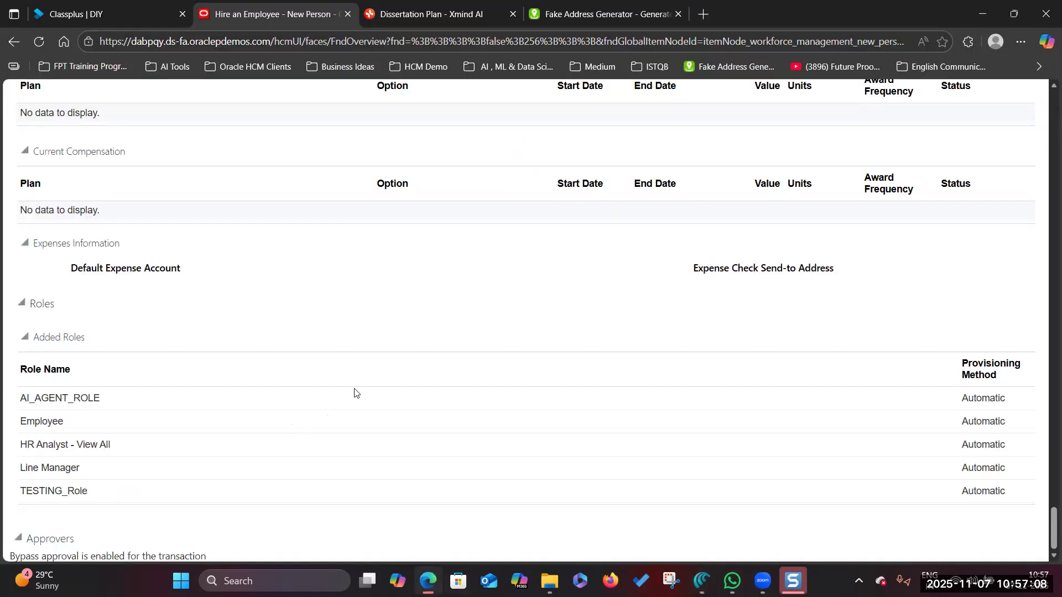
- Submit the hire request and acknowledge the confirmation
{"action": "scroll", "coordinate": [494, 361], "scroll_direction": "up", "scroll_amount": 15}
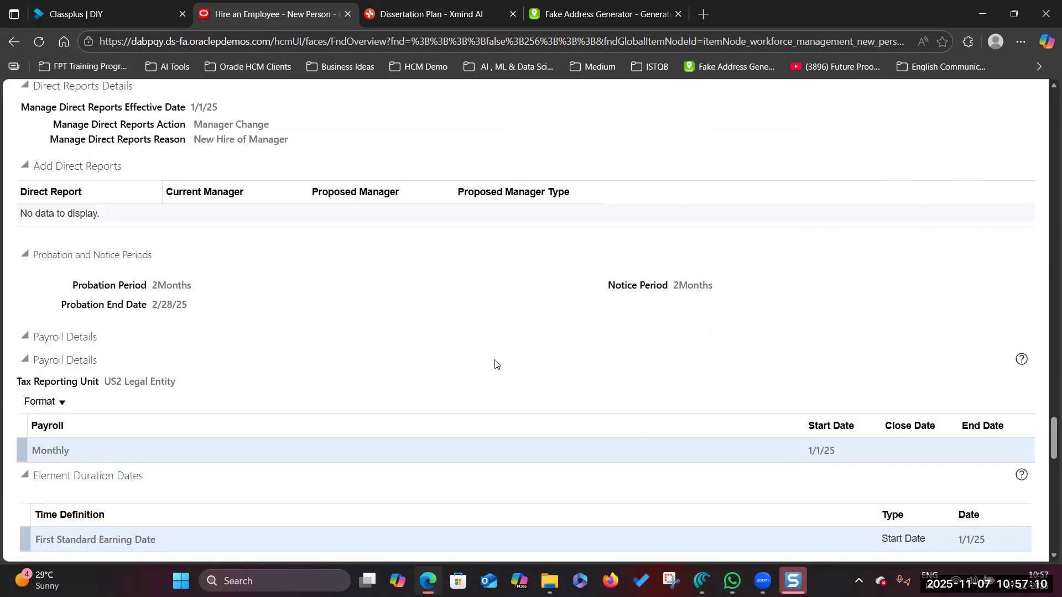
{"action": "scroll", "coordinate": [495, 364], "scroll_direction": "up", "scroll_amount": 5}
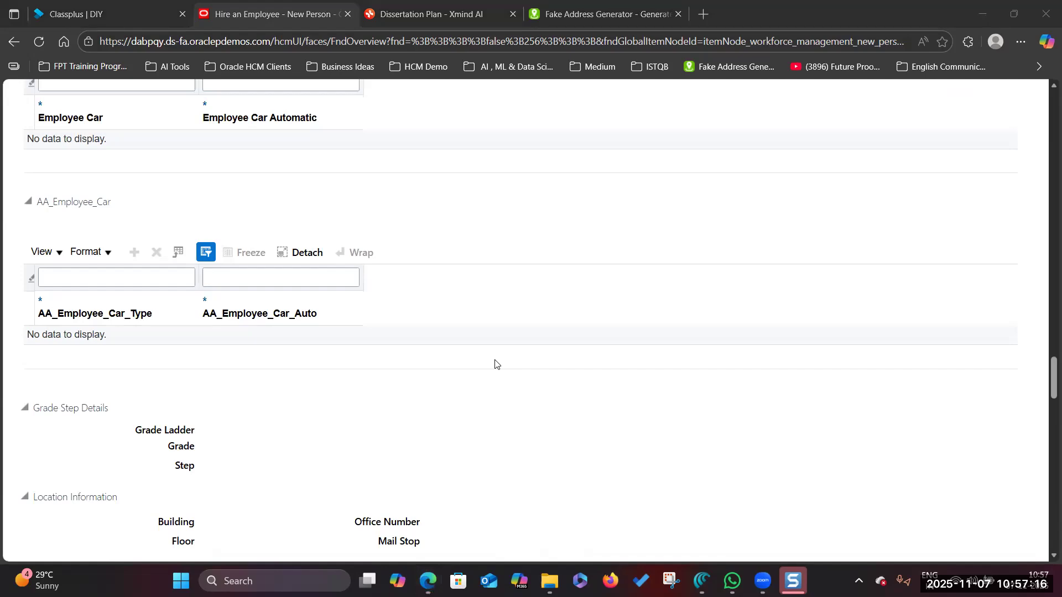
{"action": "scroll", "coordinate": [626, 334], "scroll_direction": "up", "scroll_amount": 20}
{"action": "scroll", "coordinate": [632, 363], "scroll_direction": "up", "scroll_amount": 15}
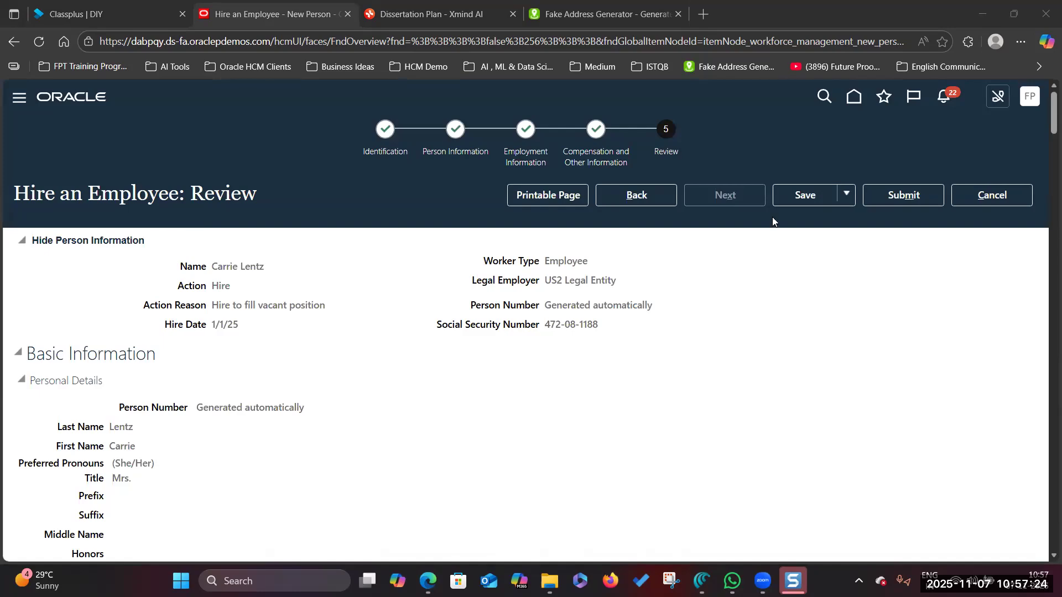
{"action": "left_click", "coordinate": [900, 194]}
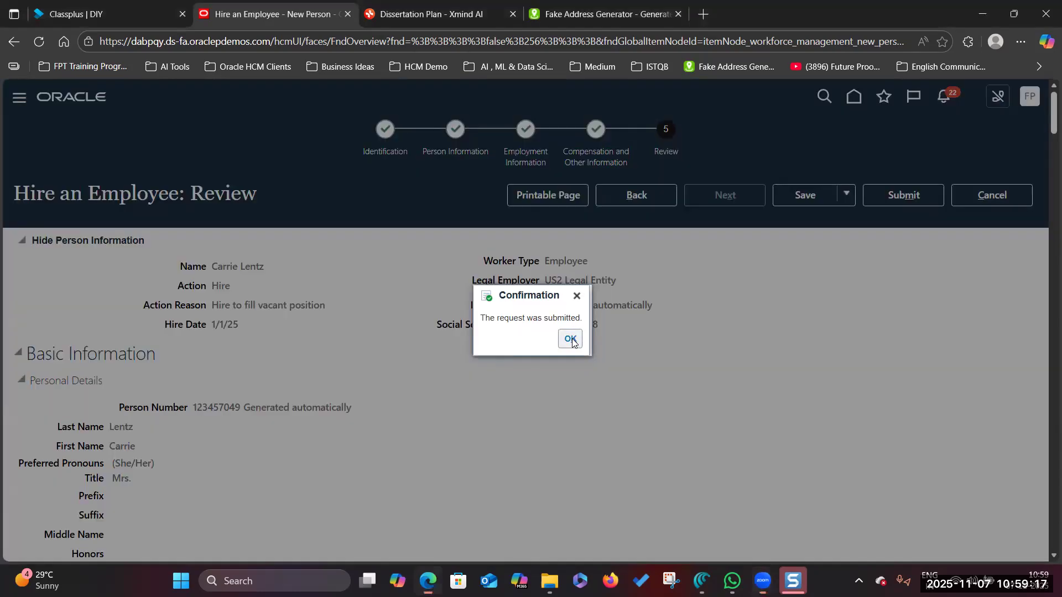
{"action": "left_click", "coordinate": [570, 338]}
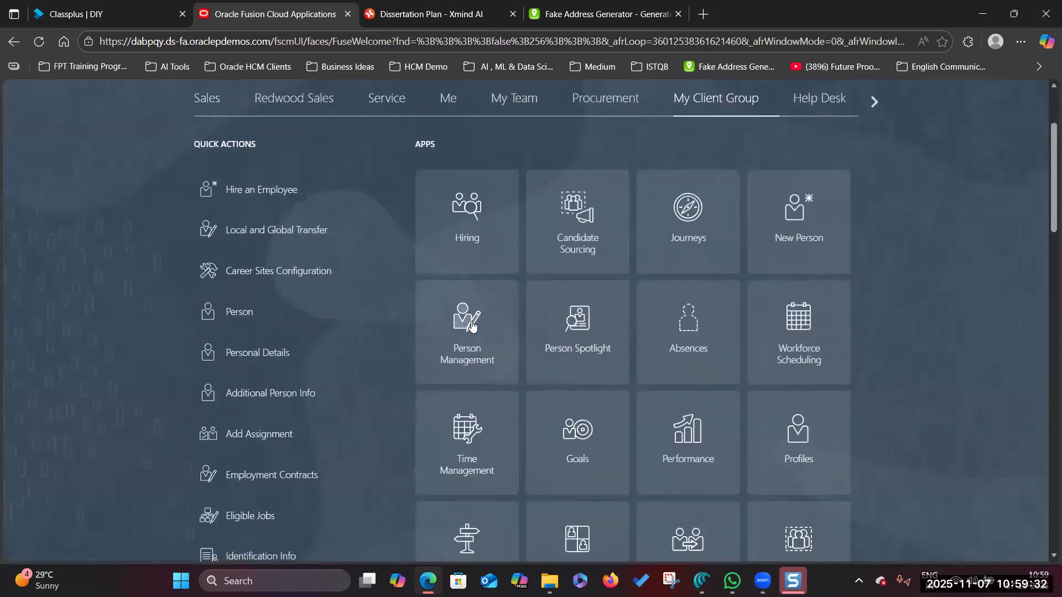
- Find the new hire in Person Management and open their User Account page
{"action": "left_click", "coordinate": [471, 325]}
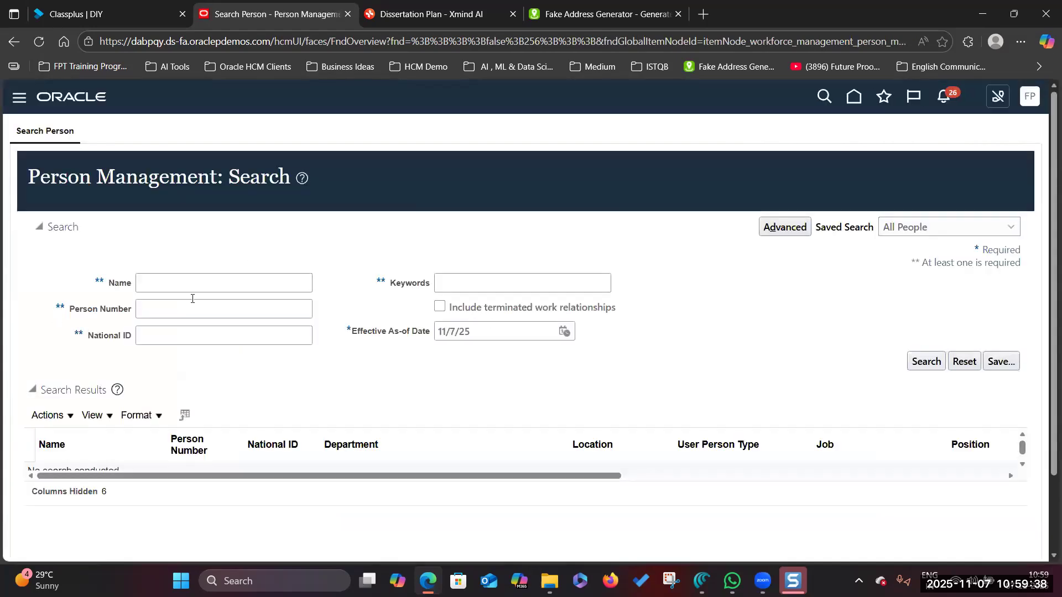
{"action": "left_click", "coordinate": [567, 17]}
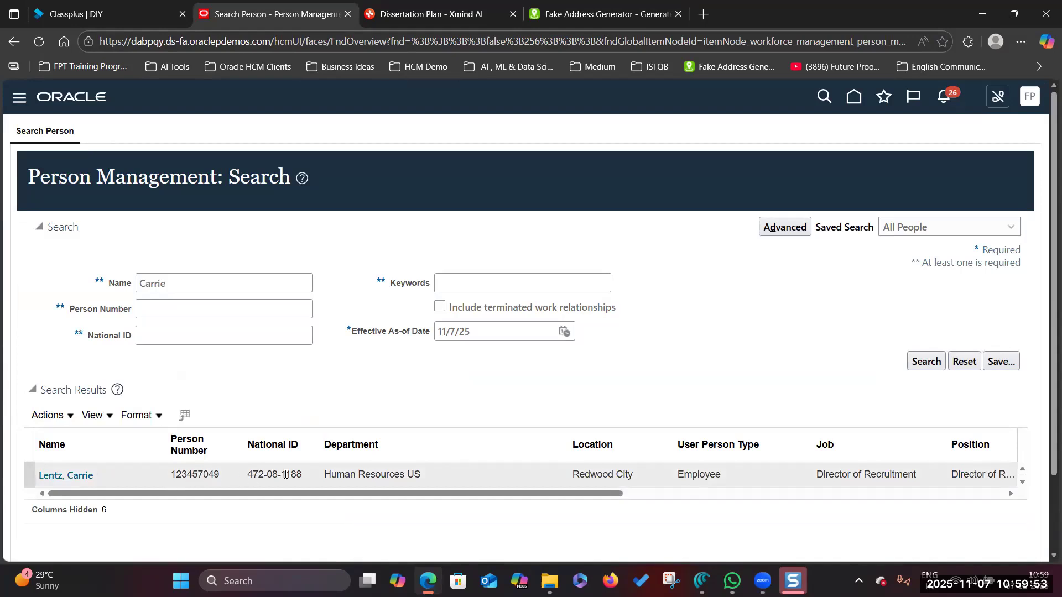
{"action": "left_click_drag", "start_coordinate": [564, 494], "coordinate": [991, 490]}
{"action": "left_click", "coordinate": [978, 473]}
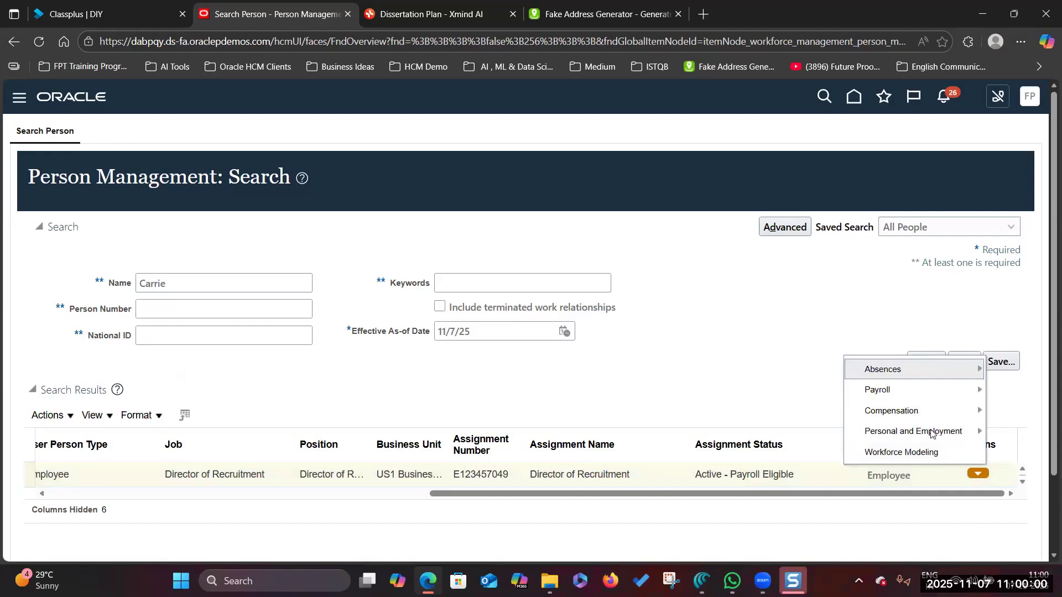
{"action": "mouse_move", "coordinate": [934, 432]}
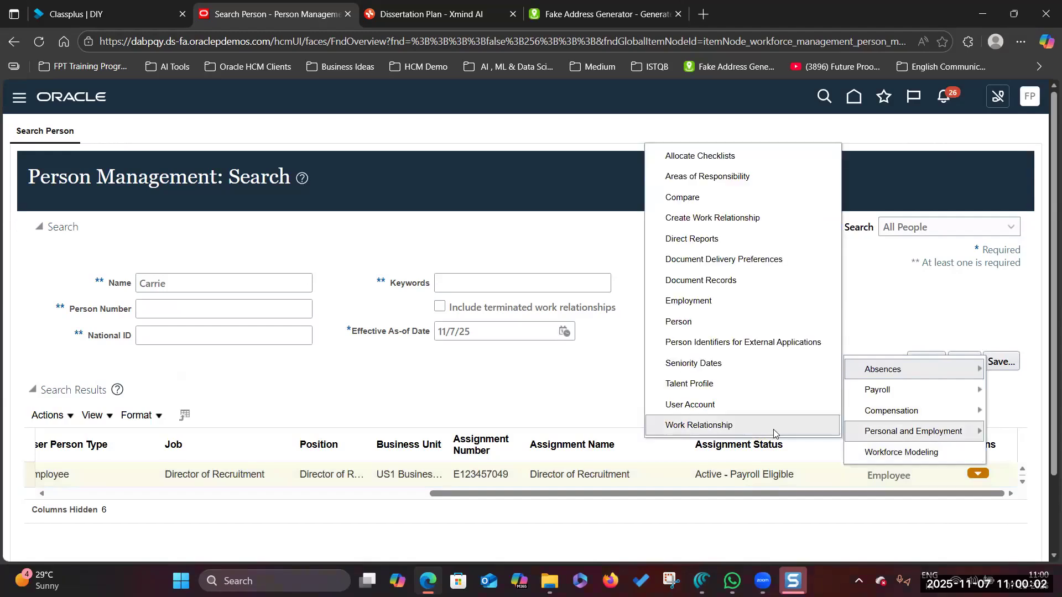
{"action": "left_click", "coordinate": [703, 406]}
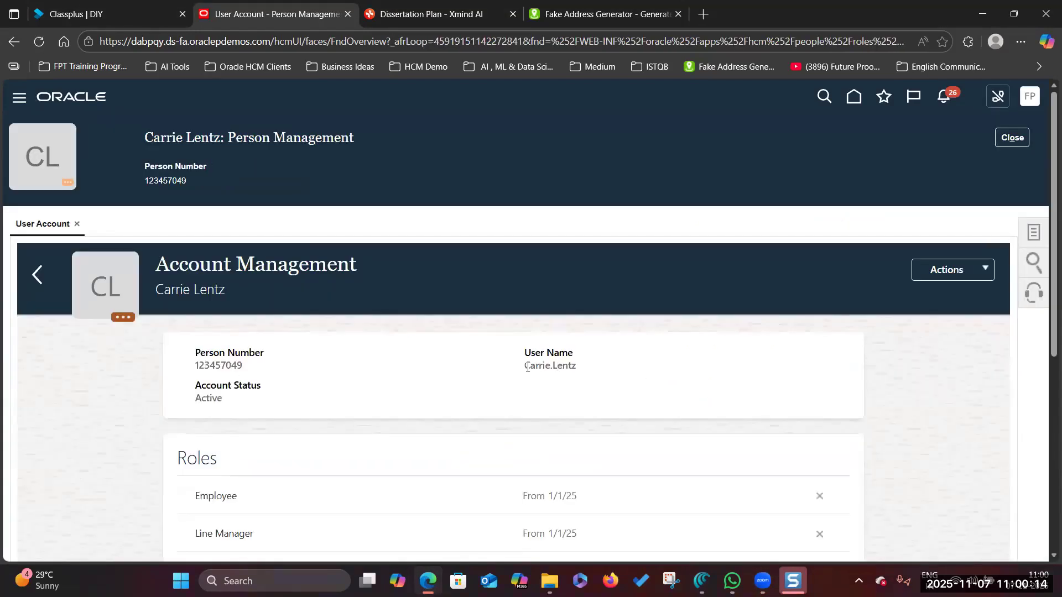
- Copy the person number and send it in the WhatsApp chat
{"action": "left_click_drag", "start_coordinate": [524, 367], "coordinate": [609, 368]}
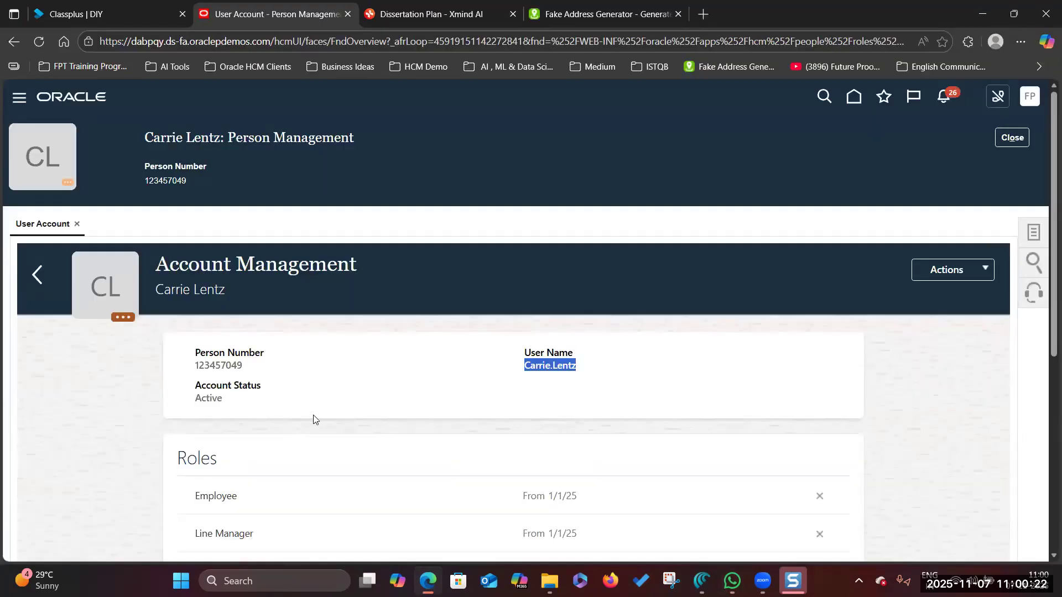
{"action": "left_click_drag", "start_coordinate": [195, 366], "coordinate": [280, 367]}
{"action": "left_click", "coordinate": [199, 380]}
{"action": "left_click_drag", "start_coordinate": [196, 365], "coordinate": [290, 359]}
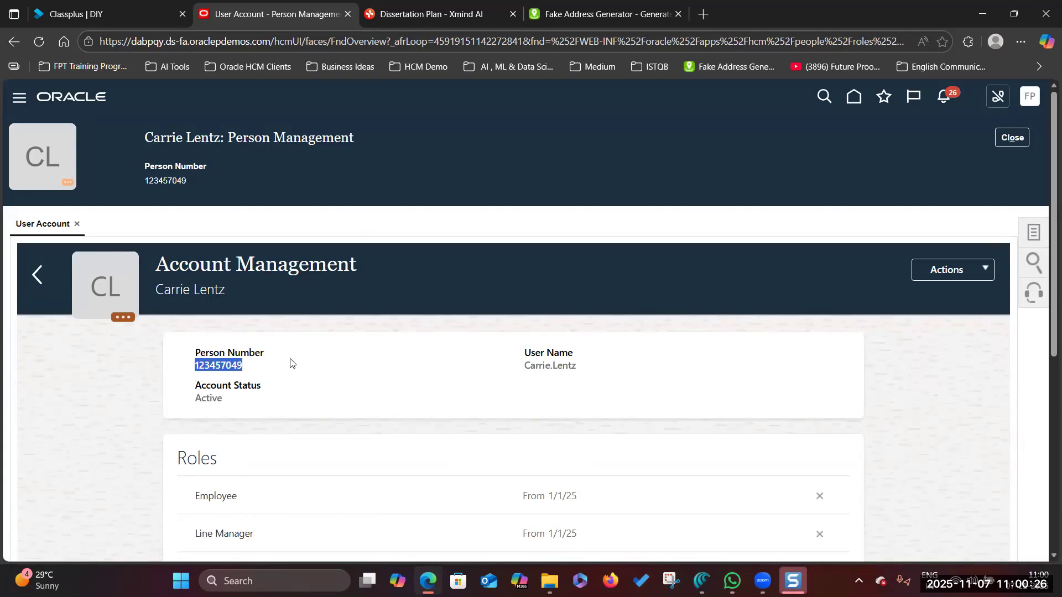
{"action": "key", "text": "ctrl+c"}
{"action": "key", "text": "alt+Tab"}
{"action": "key", "text": "ctrl+v"}
{"action": "key", "text": "Return"}
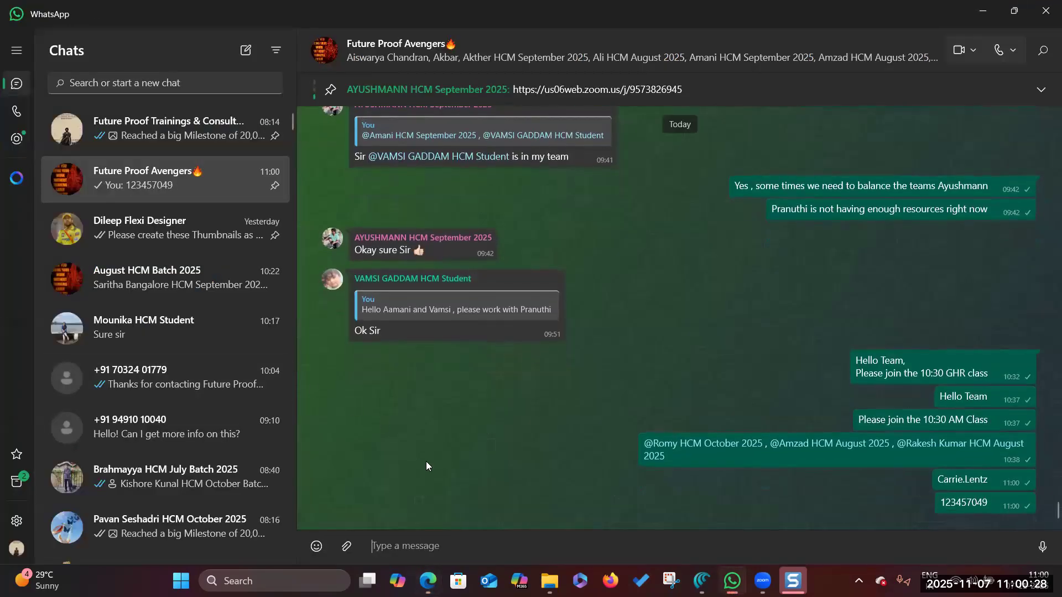
{"action": "key", "text": "alt+Tab"}
{"action": "scroll", "coordinate": [315, 375], "scroll_direction": "down", "scroll_amount": 5}
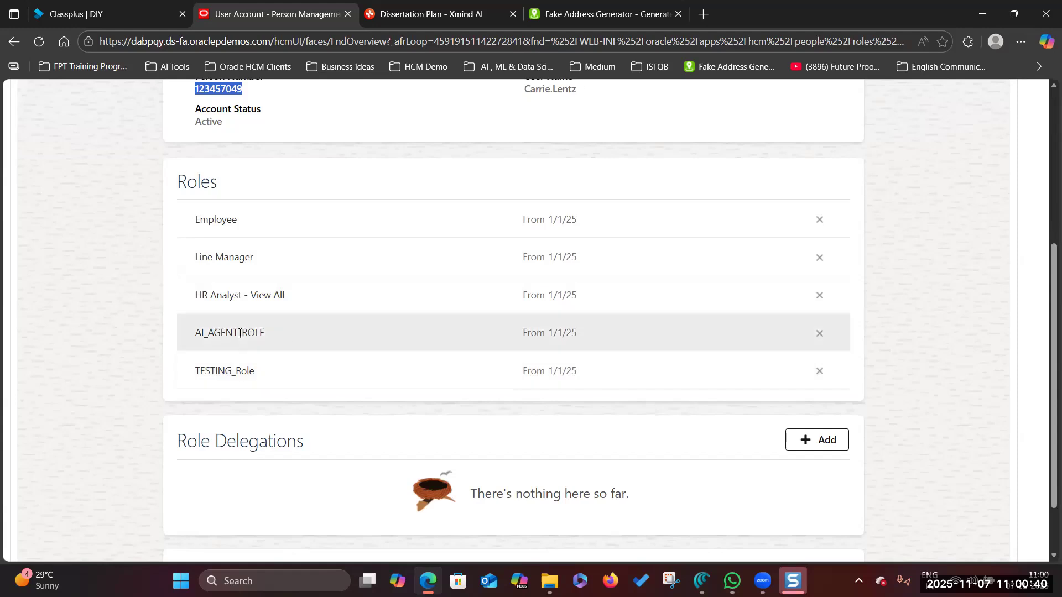
- Delete the TESTING_Role, HR Analyst - View All and AI_AGENT_ROLE roles, leaving only Employee
{"action": "left_click", "coordinate": [820, 298]}
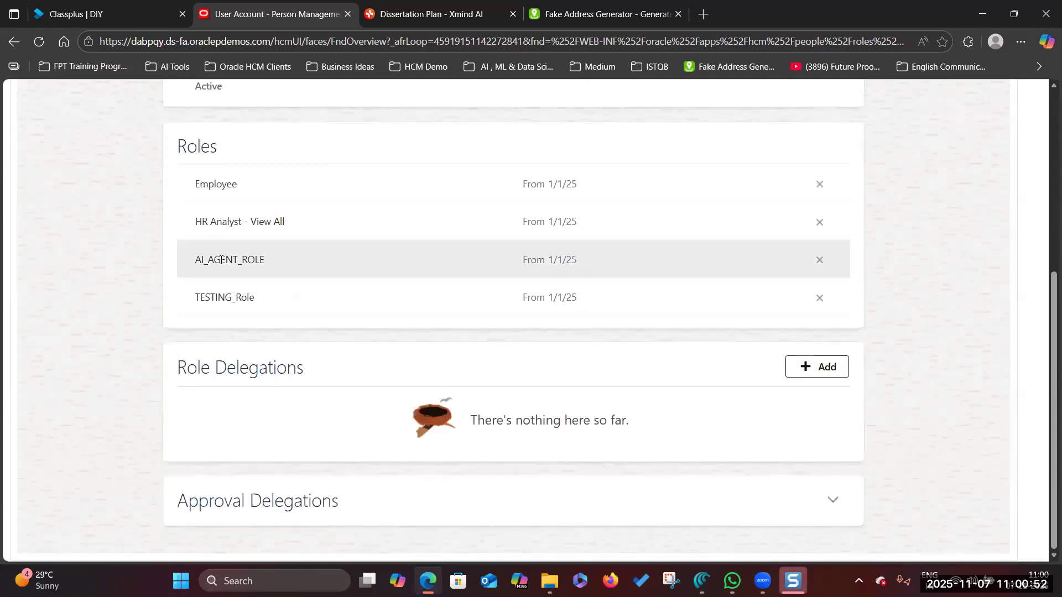
{"action": "left_click", "coordinate": [821, 222]}
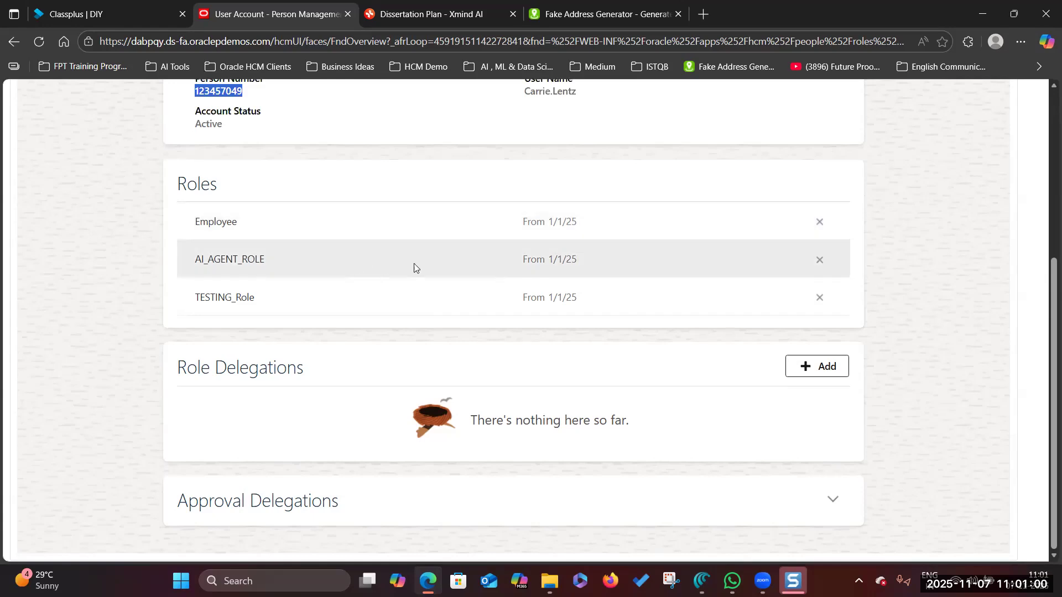
{"action": "left_click", "coordinate": [820, 260]}
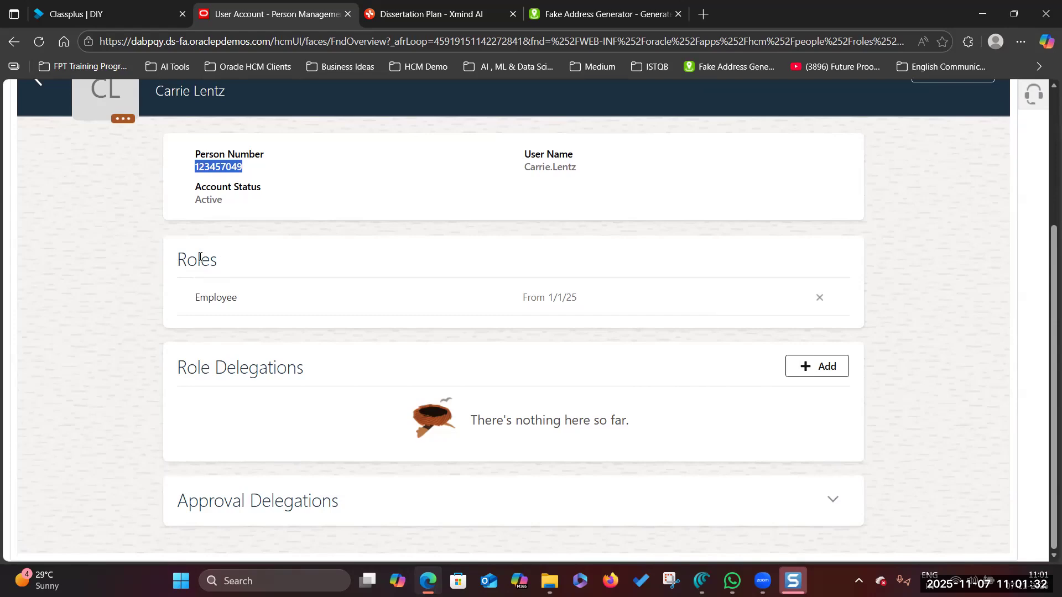
- Synchronize the account with the identity store, then close the Account Management page
{"action": "scroll", "coordinate": [913, 288], "scroll_direction": "up", "scroll_amount": 5}
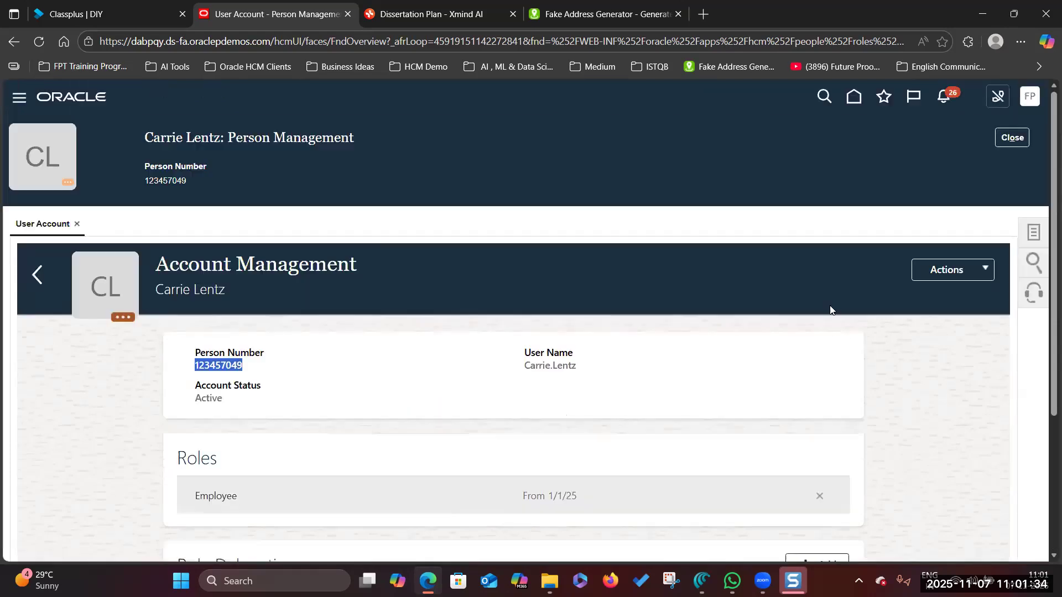
{"action": "left_click", "coordinate": [985, 270]}
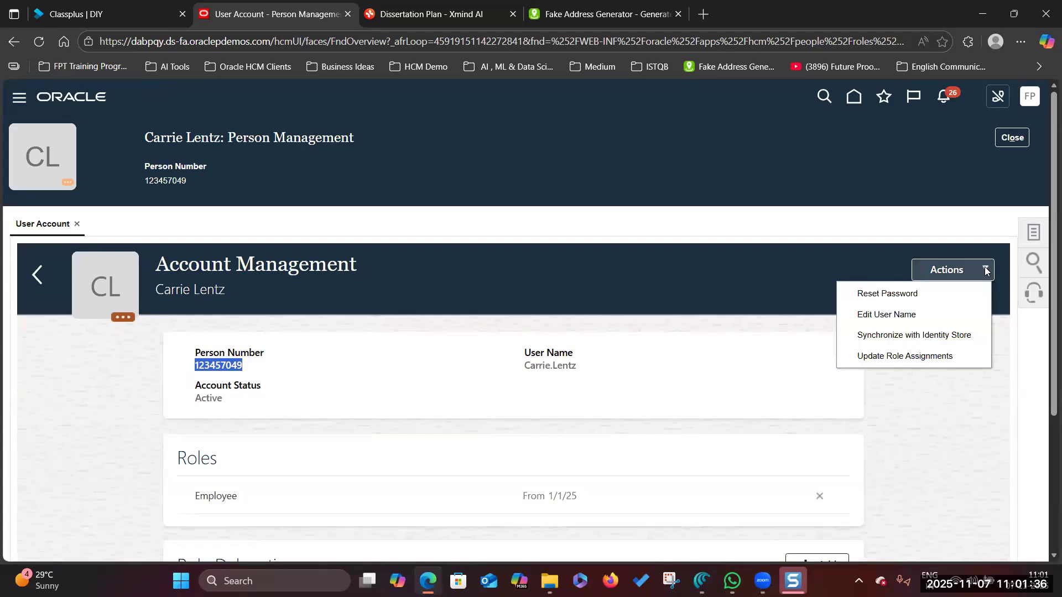
{"action": "left_click", "coordinate": [966, 339]}
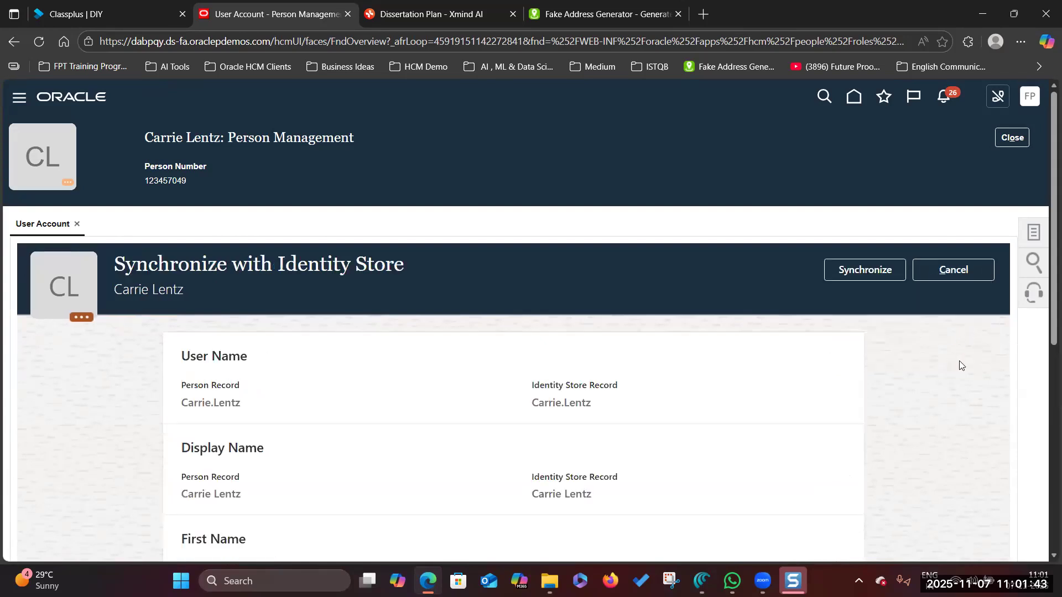
{"action": "left_click", "coordinate": [856, 273]}
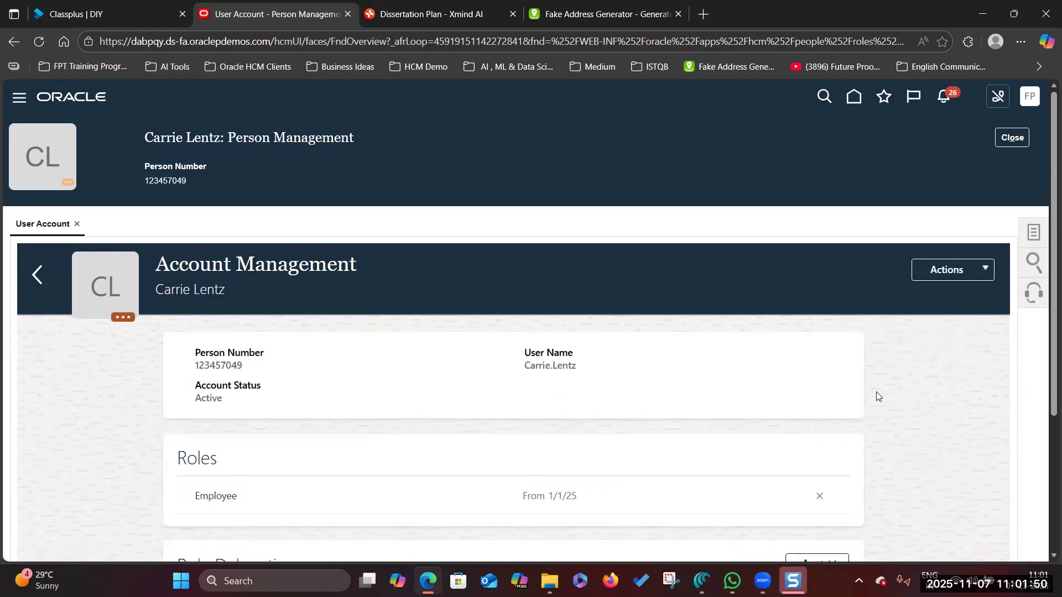
{"action": "scroll", "coordinate": [870, 402], "scroll_direction": "down", "scroll_amount": 3}
{"action": "scroll", "coordinate": [869, 403], "scroll_direction": "up", "scroll_amount": 3}
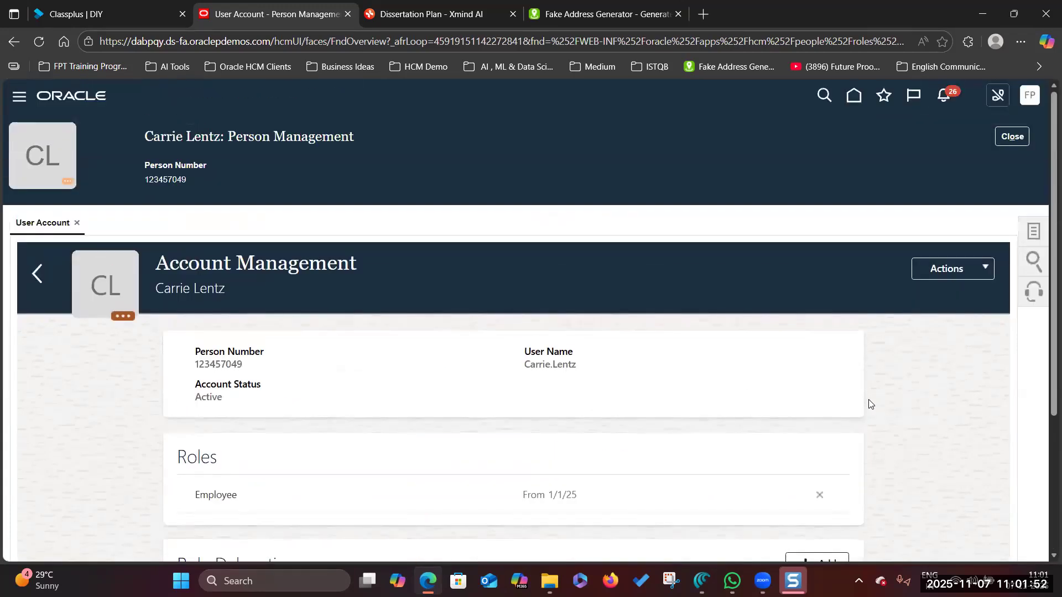
{"action": "left_click", "coordinate": [1011, 139]}
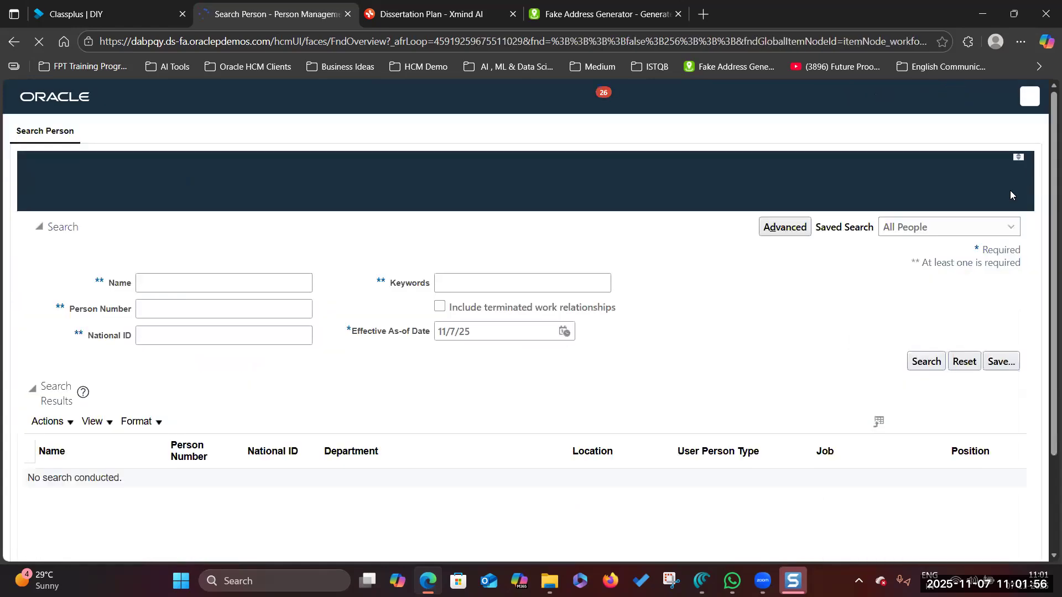
- Go through the Navigator's Tools group toward the Security Console
{"action": "left_click", "coordinate": [21, 100]}
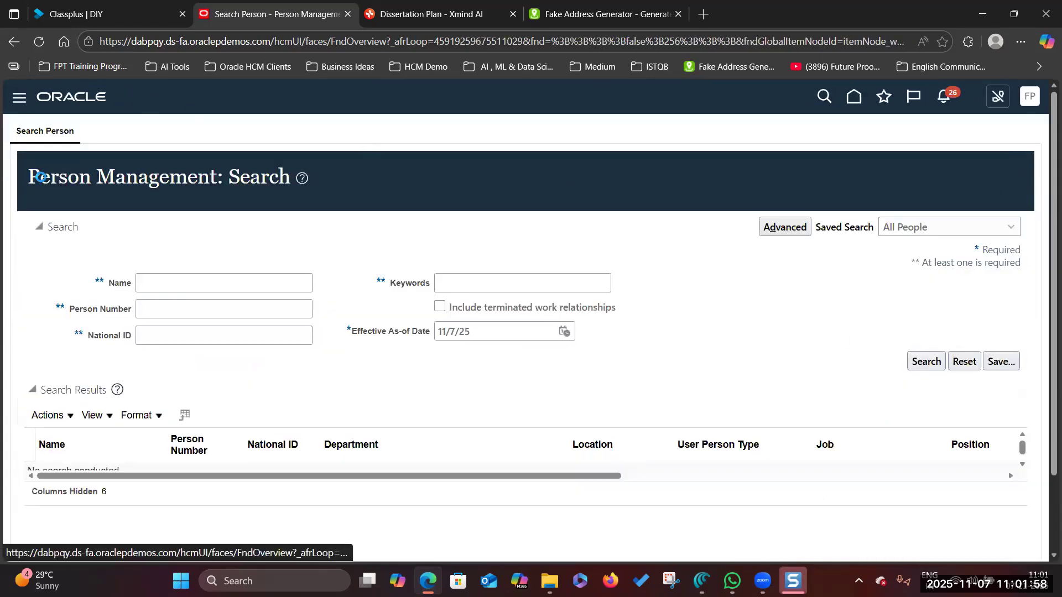
{"action": "scroll", "coordinate": [95, 379], "scroll_direction": "down", "scroll_amount": 1}
{"action": "scroll", "coordinate": [94, 391], "scroll_direction": "down", "scroll_amount": 6}
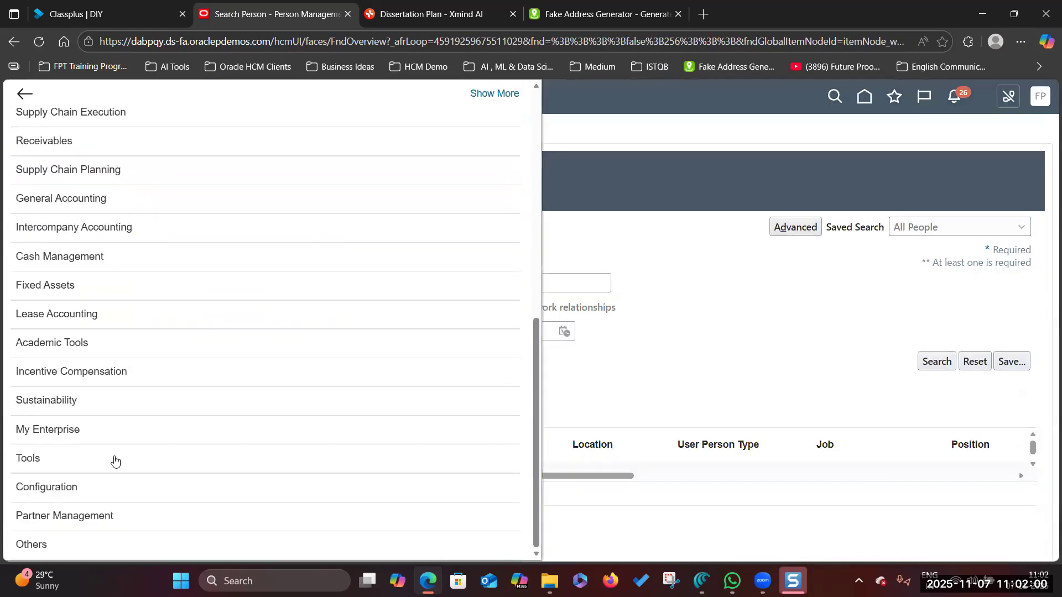
{"action": "left_click", "coordinate": [115, 459]}
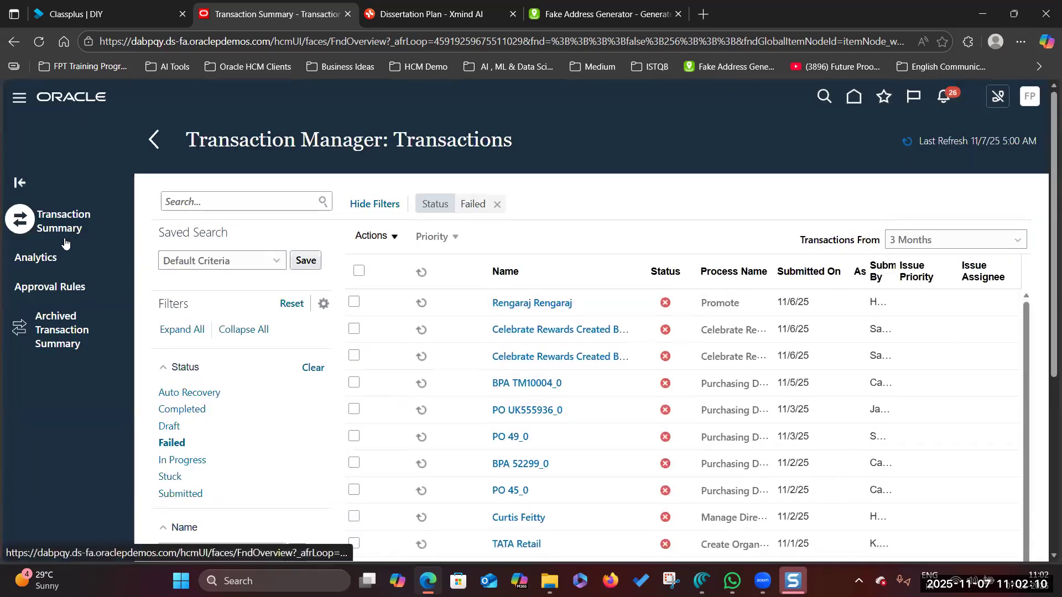
{"action": "left_click", "coordinate": [19, 97]}
{"action": "scroll", "coordinate": [335, 359], "scroll_direction": "down", "scroll_amount": 6}
{"action": "scroll", "coordinate": [336, 360], "scroll_direction": "down", "scroll_amount": 6}
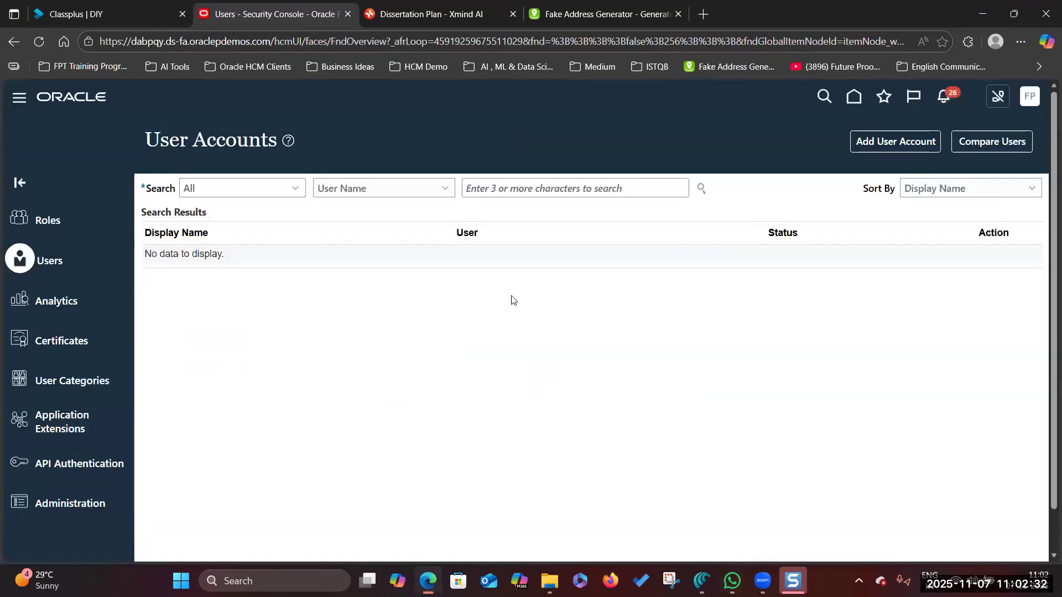
- Search Security Console user accounts for the copied user name and open its details
{"action": "left_click", "coordinate": [493, 186]}
{"action": "left_click", "coordinate": [701, 188]}
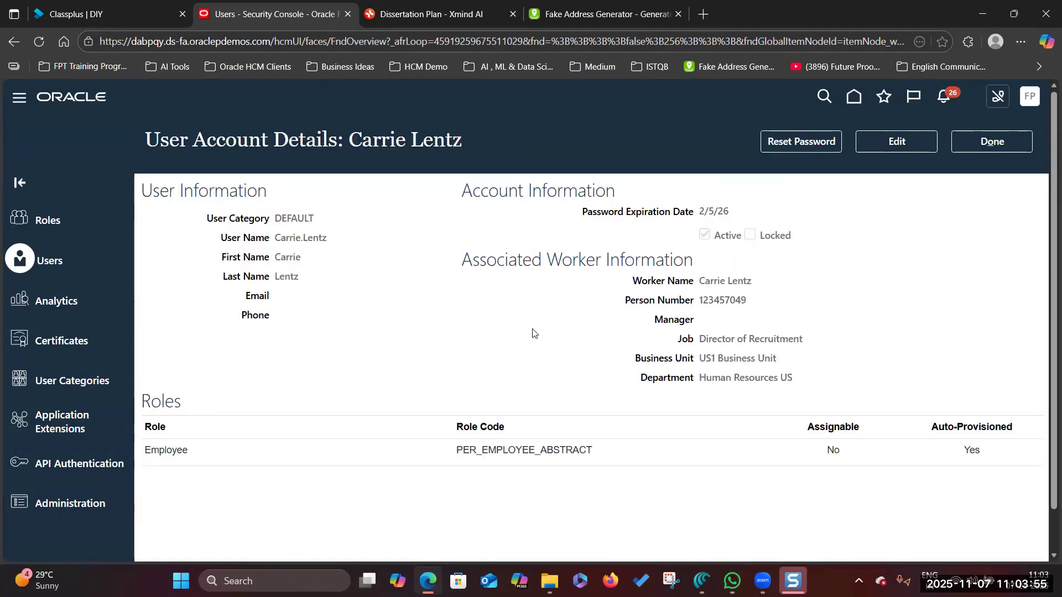
{"action": "left_click", "coordinate": [1007, 143]}
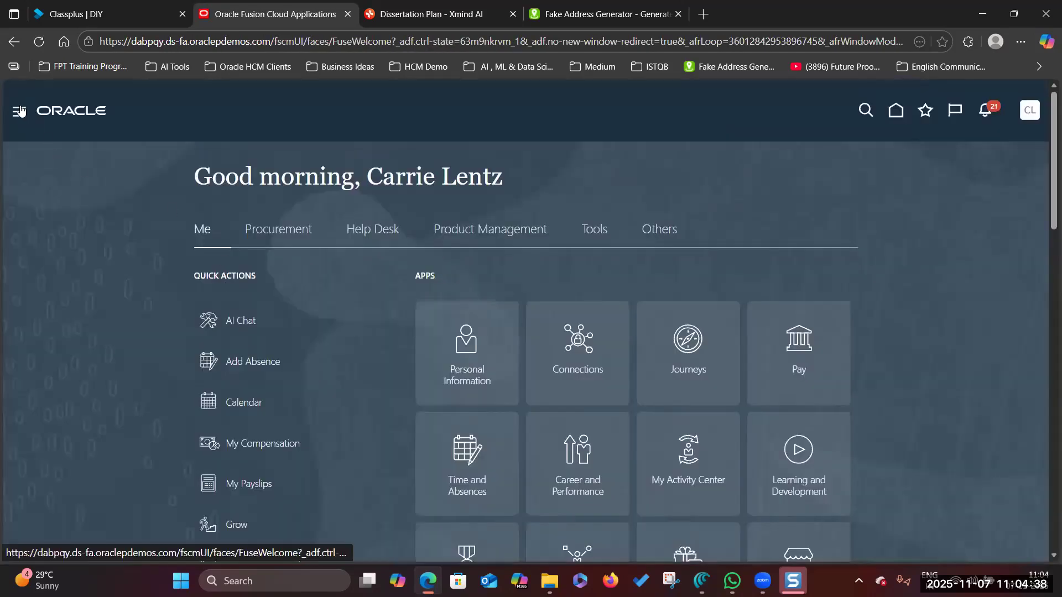
- Go to Me > Personal Information in the Navigator and open the Employment Info card
{"action": "left_click", "coordinate": [20, 111]}
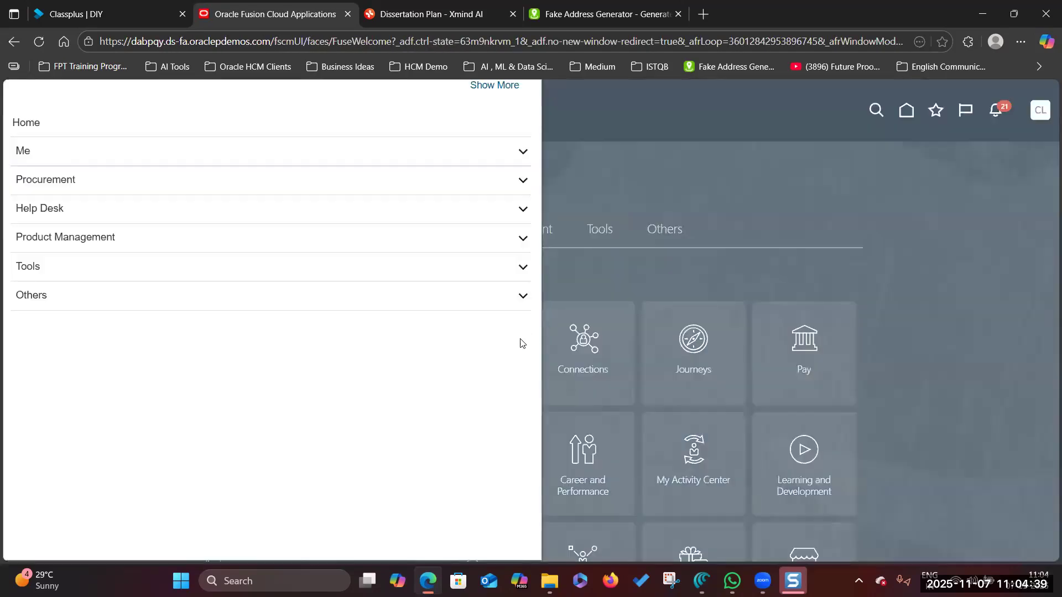
{"action": "left_click", "coordinate": [346, 153]}
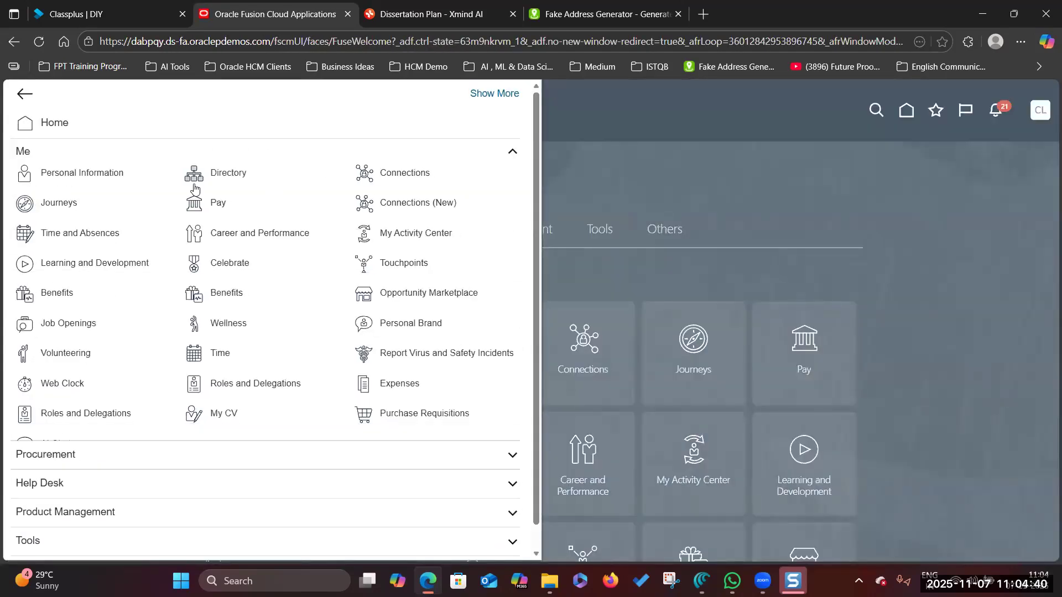
{"action": "left_click", "coordinate": [77, 176]}
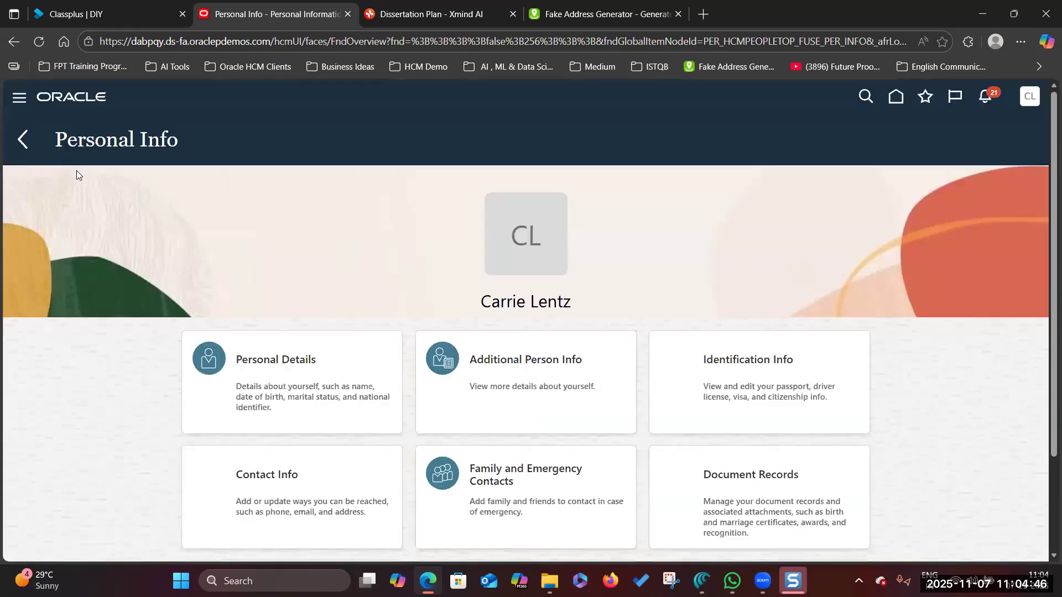
{"action": "scroll", "coordinate": [253, 285], "scroll_direction": "down", "scroll_amount": 2}
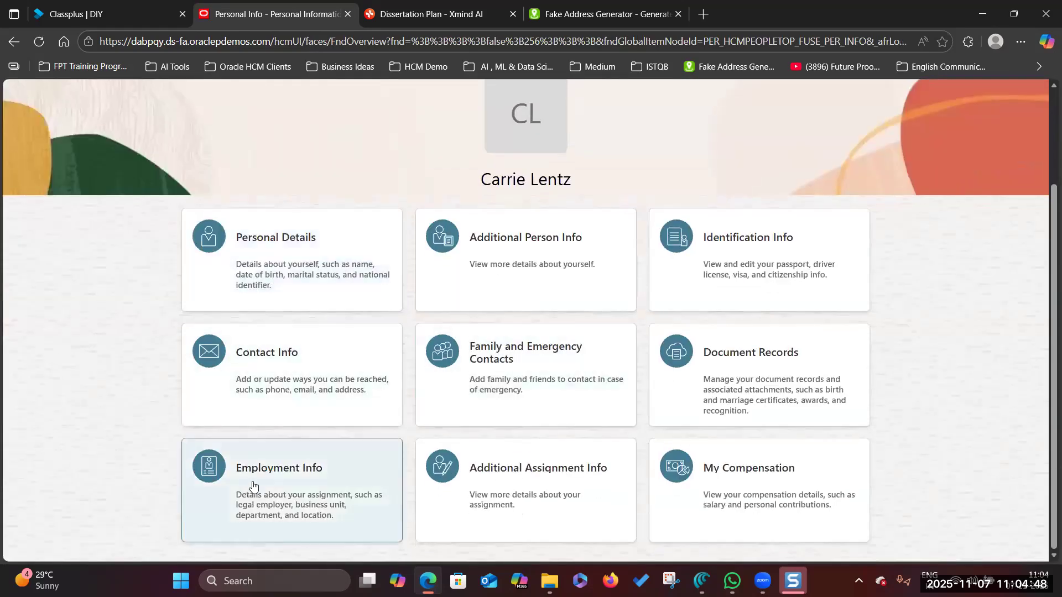
{"action": "left_click", "coordinate": [312, 471]}
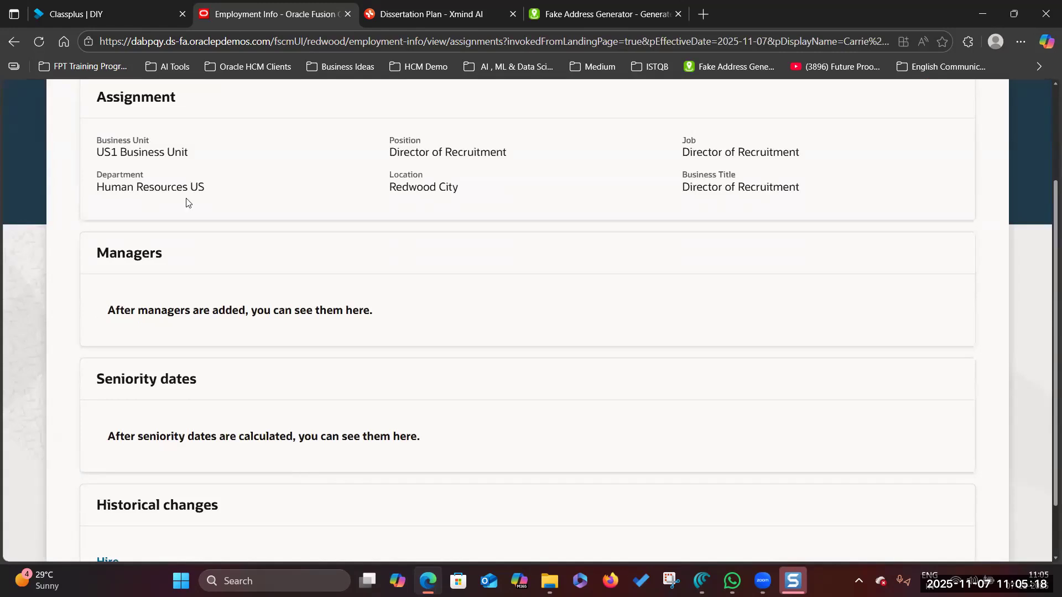
{"action": "scroll", "coordinate": [188, 206], "scroll_direction": "up", "scroll_amount": 2}
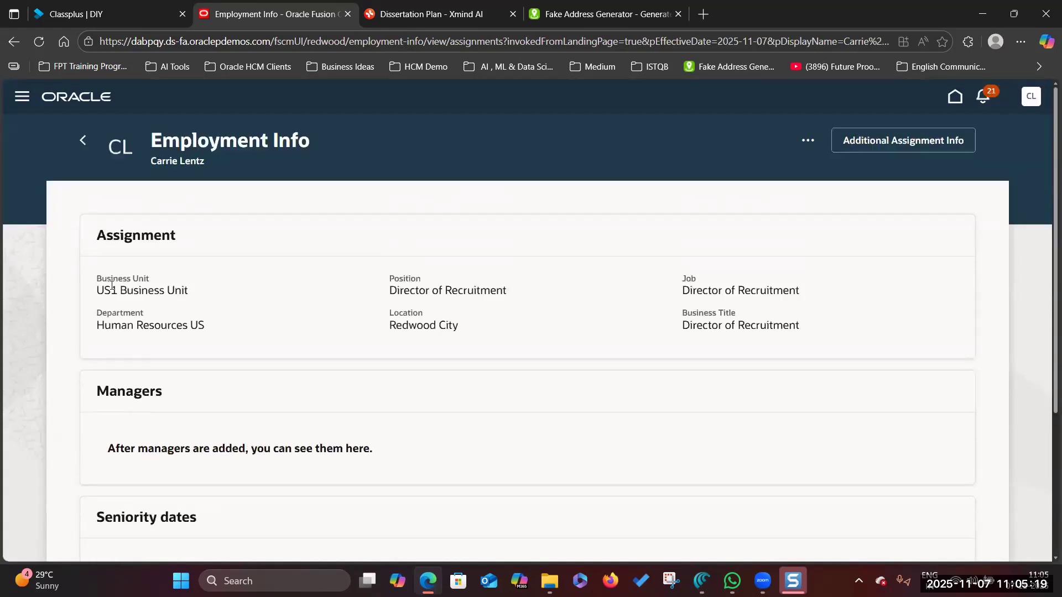
- Check that the assignment shows Business Unit US1 Business Unit and Location Redwood City
{"action": "left_click_drag", "start_coordinate": [95, 294], "coordinate": [194, 287]}
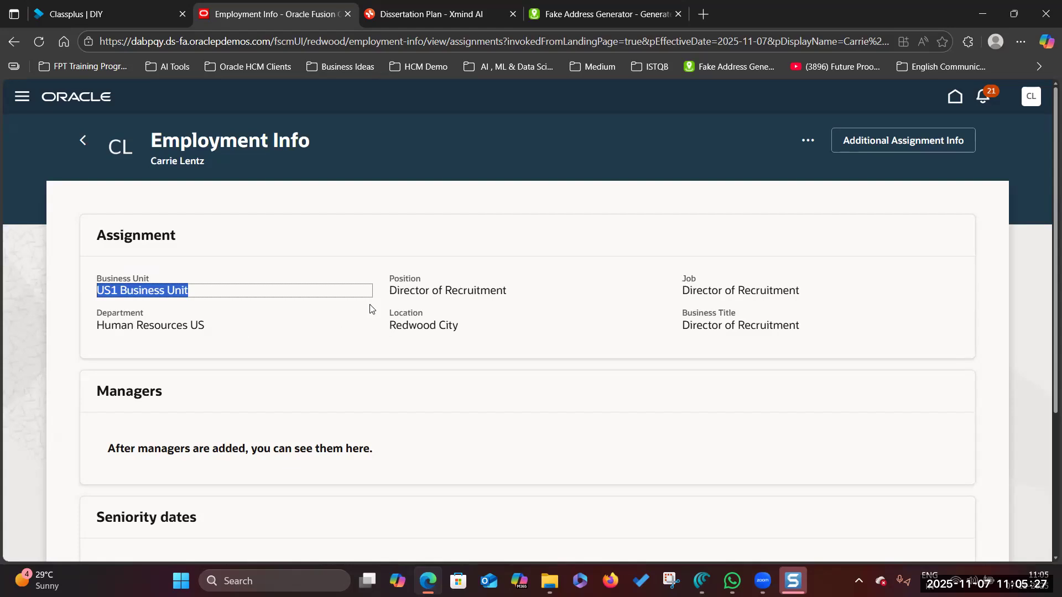
{"action": "left_click", "coordinate": [154, 291]}
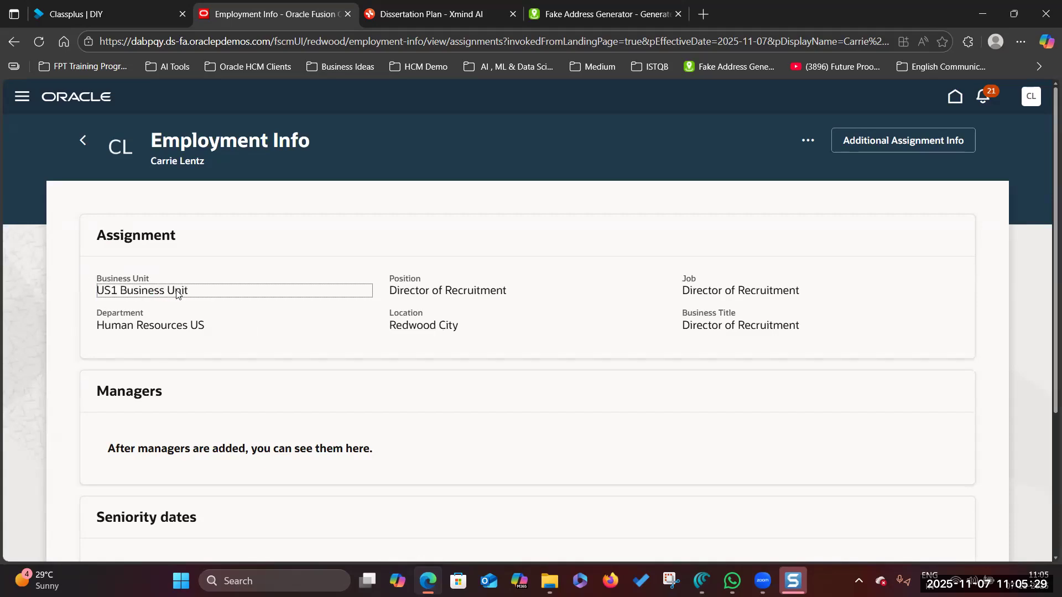
{"action": "scroll", "coordinate": [178, 298], "scroll_direction": "down", "scroll_amount": 2}
{"action": "scroll", "coordinate": [179, 297], "scroll_direction": "up", "scroll_amount": 2}
{"action": "left_click", "coordinate": [396, 326]}
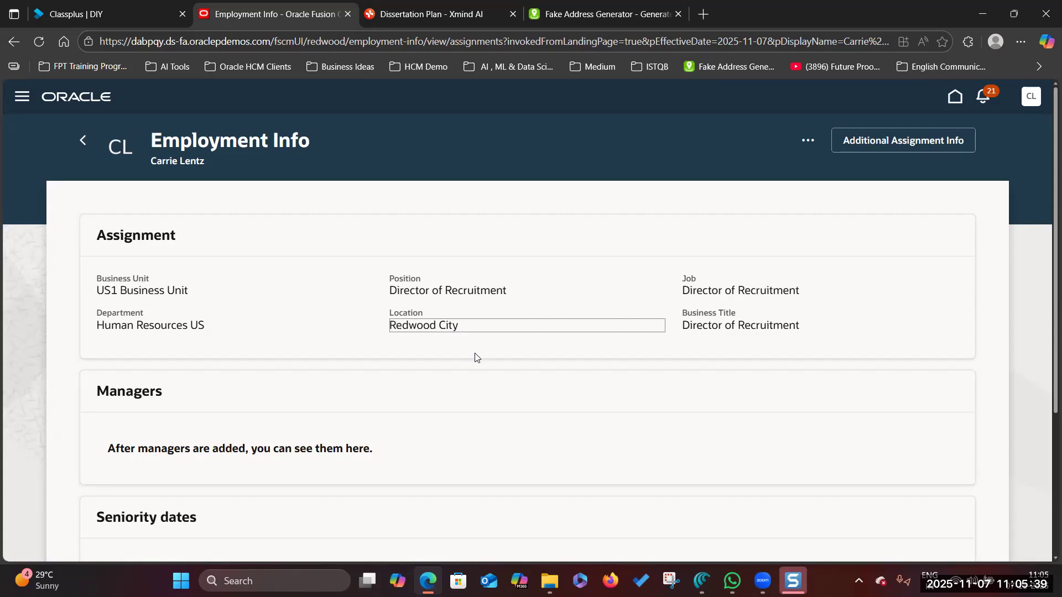
{"action": "scroll", "coordinate": [252, 339], "scroll_direction": "down", "scroll_amount": 3}
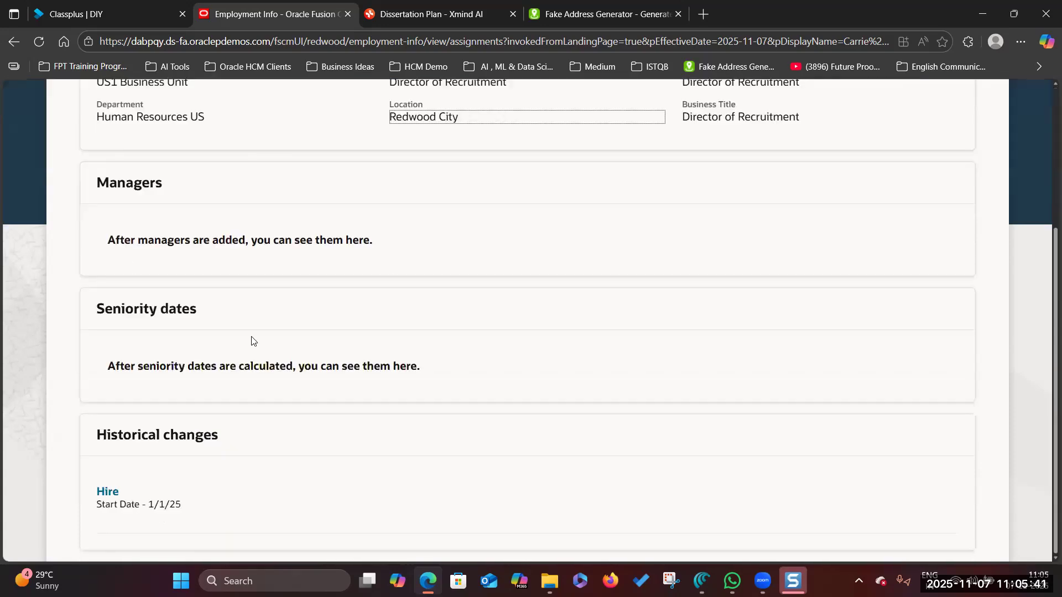
{"action": "scroll", "coordinate": [299, 312], "scroll_direction": "up", "scroll_amount": 3}
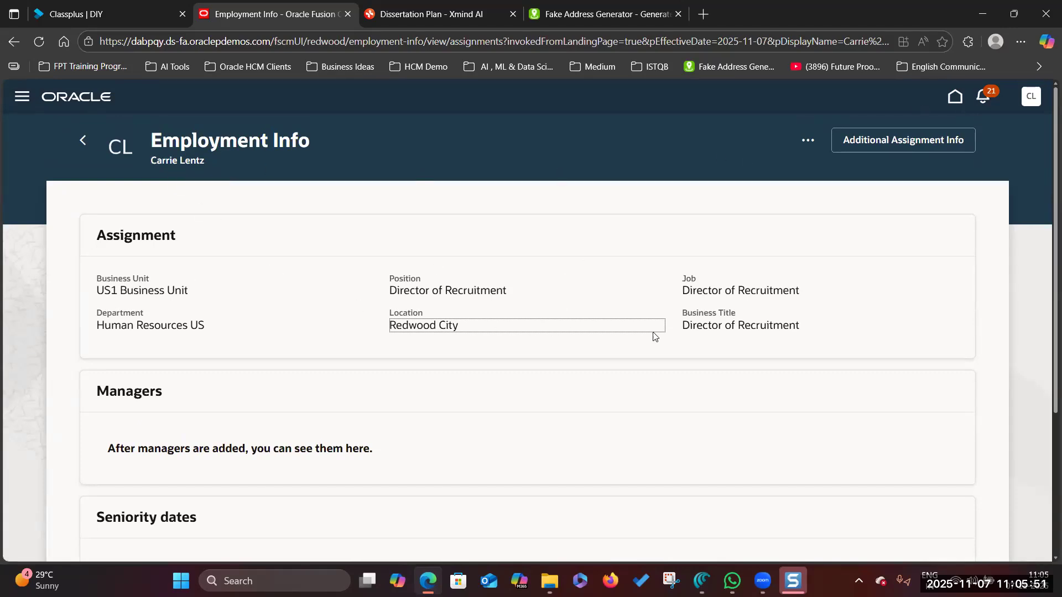
- Start a Snagit screen capture of the Employment Info page
{"action": "scroll", "coordinate": [343, 270], "scroll_direction": "down", "scroll_amount": 3}
{"action": "scroll", "coordinate": [650, 244], "scroll_direction": "up", "scroll_amount": 3}
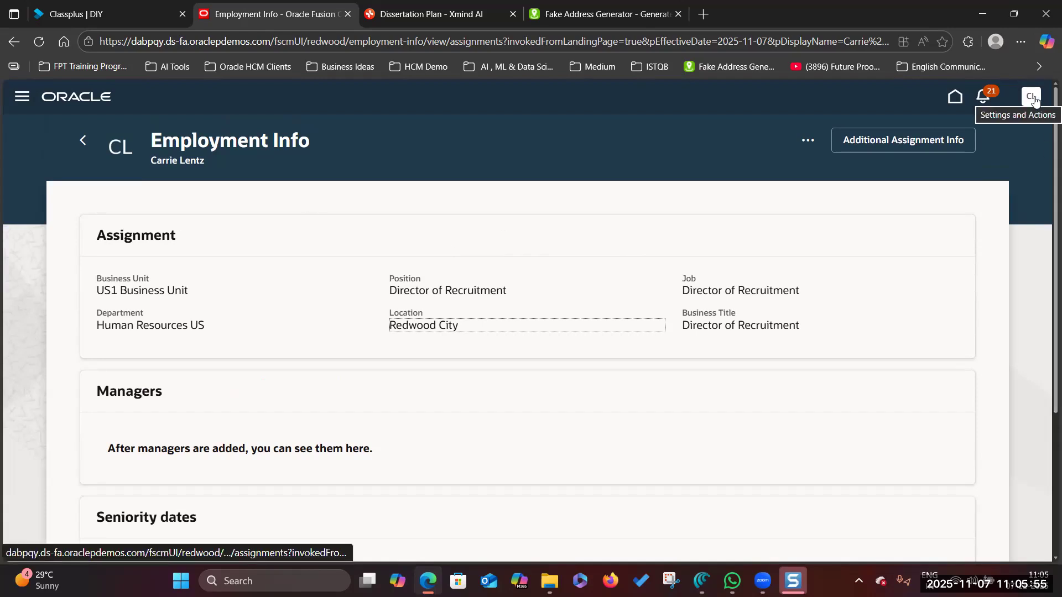
{"action": "key", "text": "Print"}
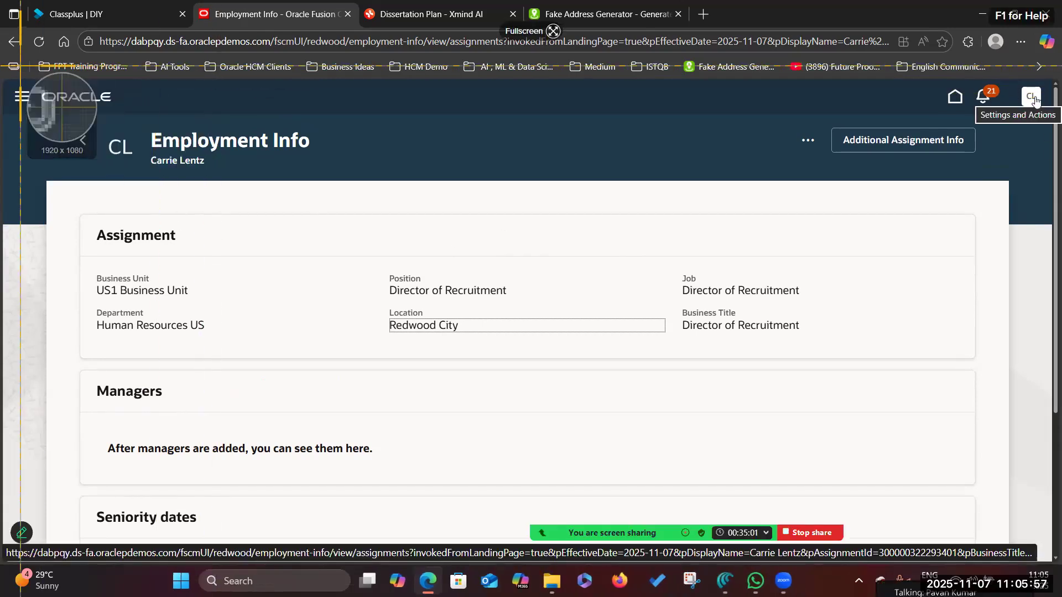
- Capture the Employment Info page as a 1820 x 744 Snagit screenshot, then return to the browser
{"action": "left_click_drag", "start_coordinate": [8, 83], "coordinate": [1016, 494]}
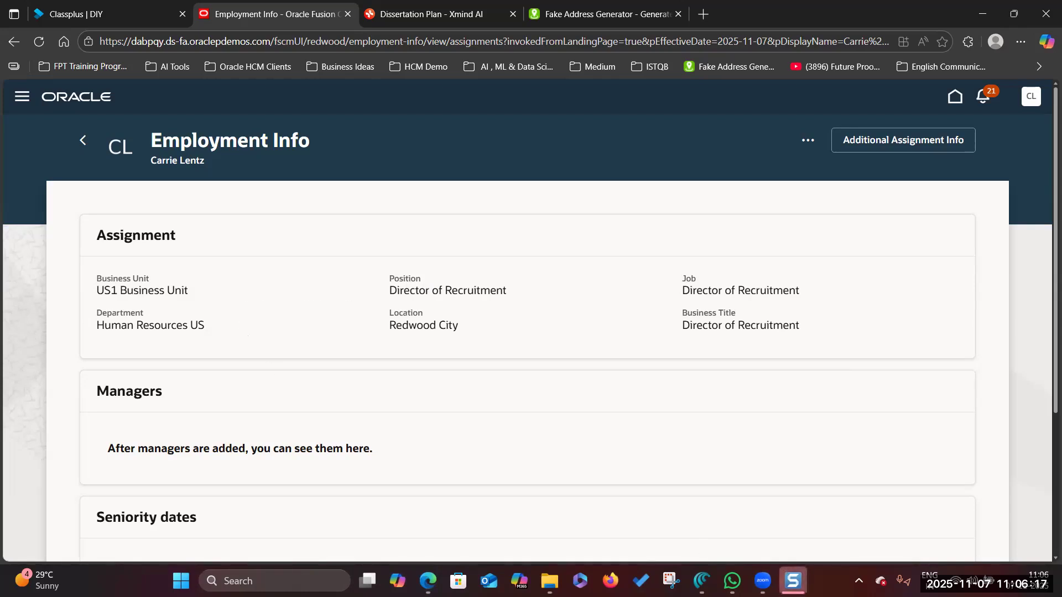
{"action": "left_click", "coordinate": [794, 580]}
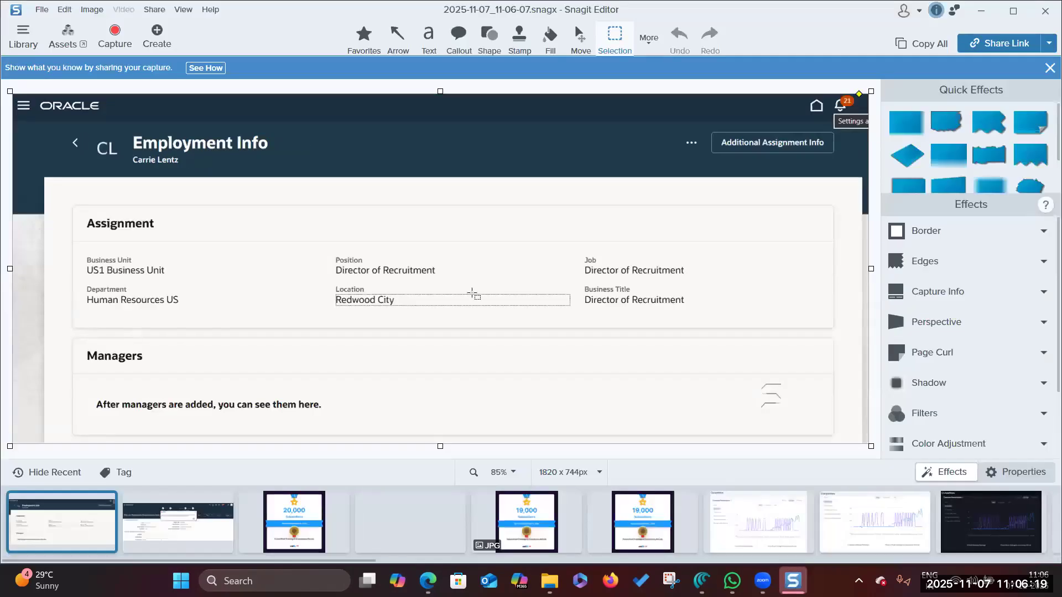
{"action": "left_click", "coordinate": [981, 11]}
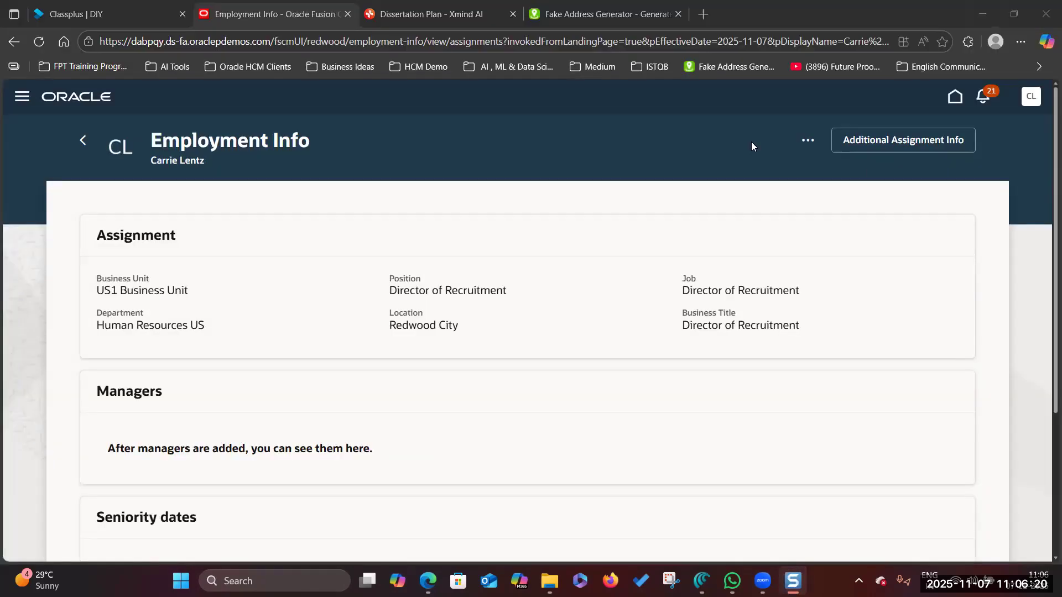
{"action": "left_click", "coordinate": [1032, 99]}
- Sign out of the user's session and open the new hire's record through Person Management
{"action": "left_click", "coordinate": [1010, 127]}
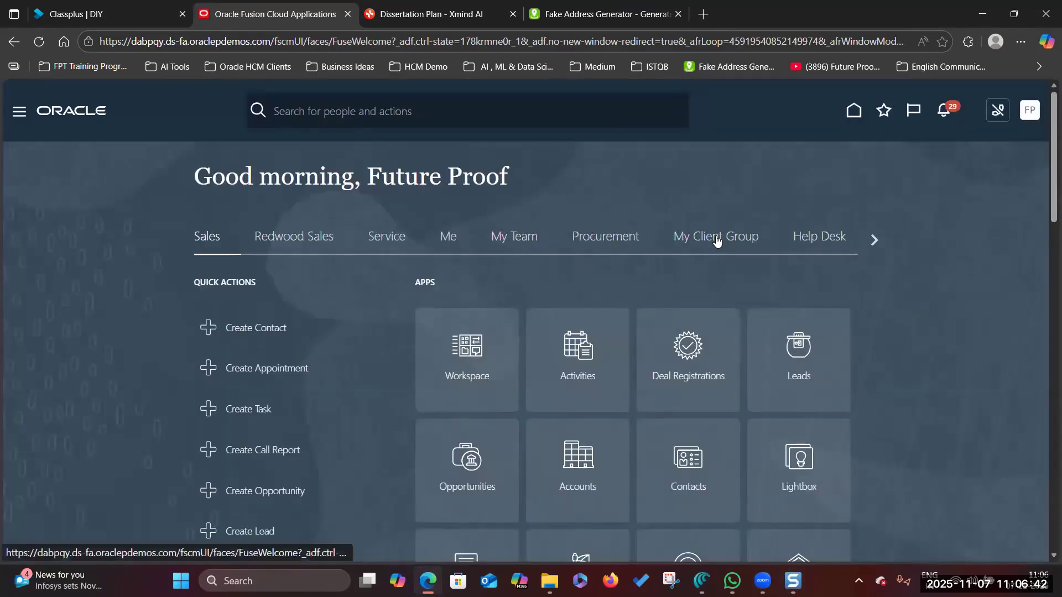
{"action": "left_click", "coordinate": [715, 240]}
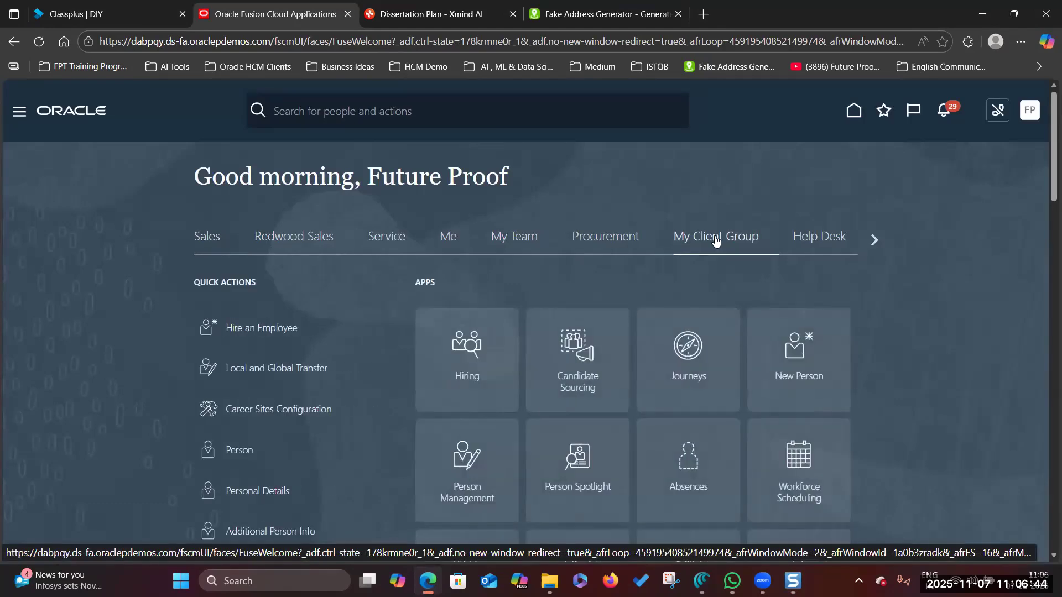
{"action": "scroll", "coordinate": [553, 288], "scroll_direction": "down", "scroll_amount": 3}
{"action": "left_click", "coordinate": [467, 332]}
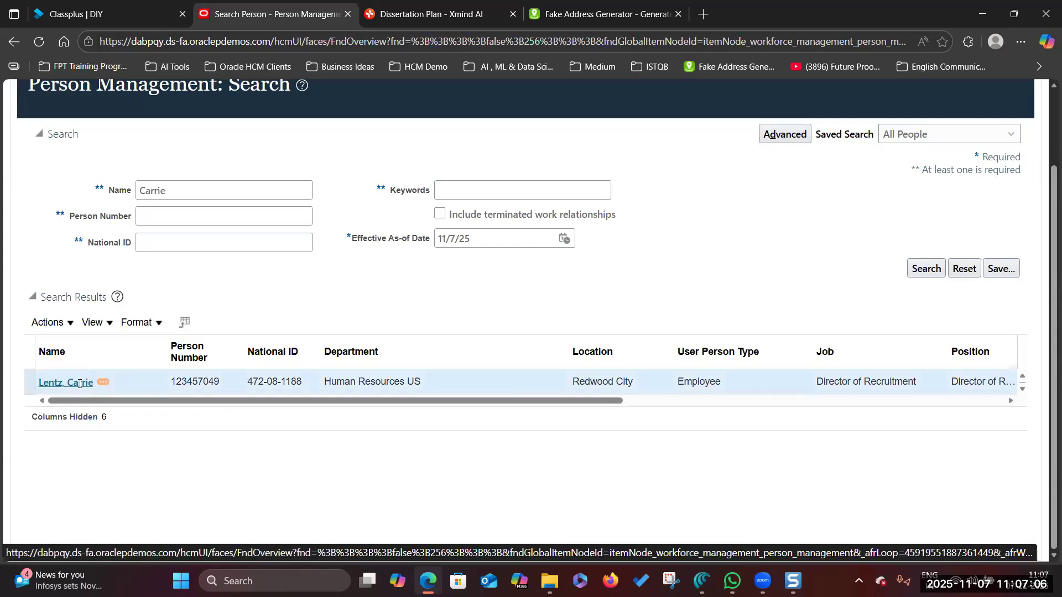
{"action": "left_click", "coordinate": [80, 383]}
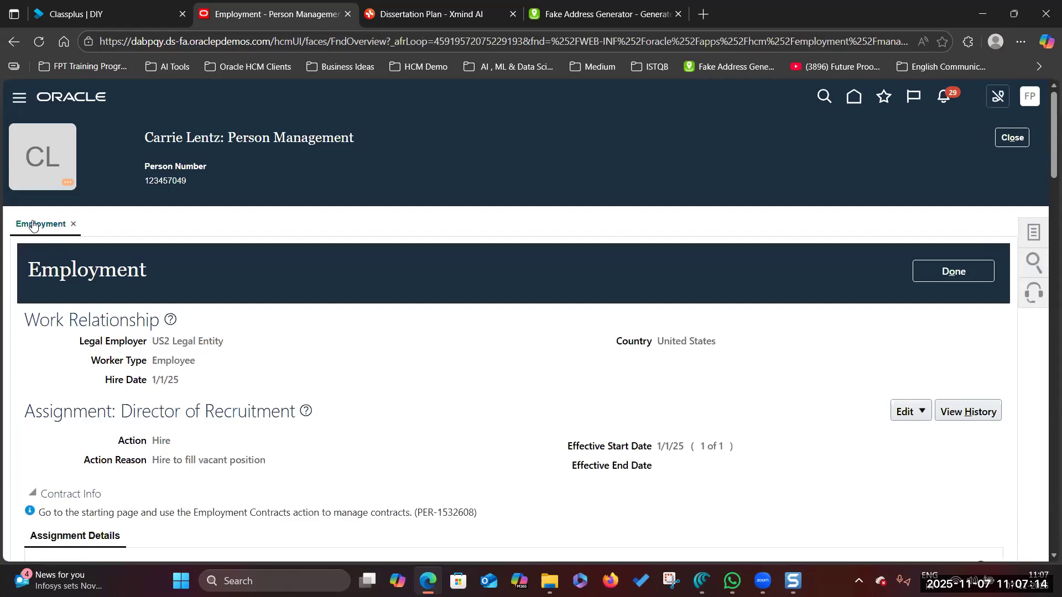
- Verify the assignment's US1 Business Unit, then switch to the Dissertation Plan mind map
{"action": "scroll", "coordinate": [56, 416], "scroll_direction": "down", "scroll_amount": 3}
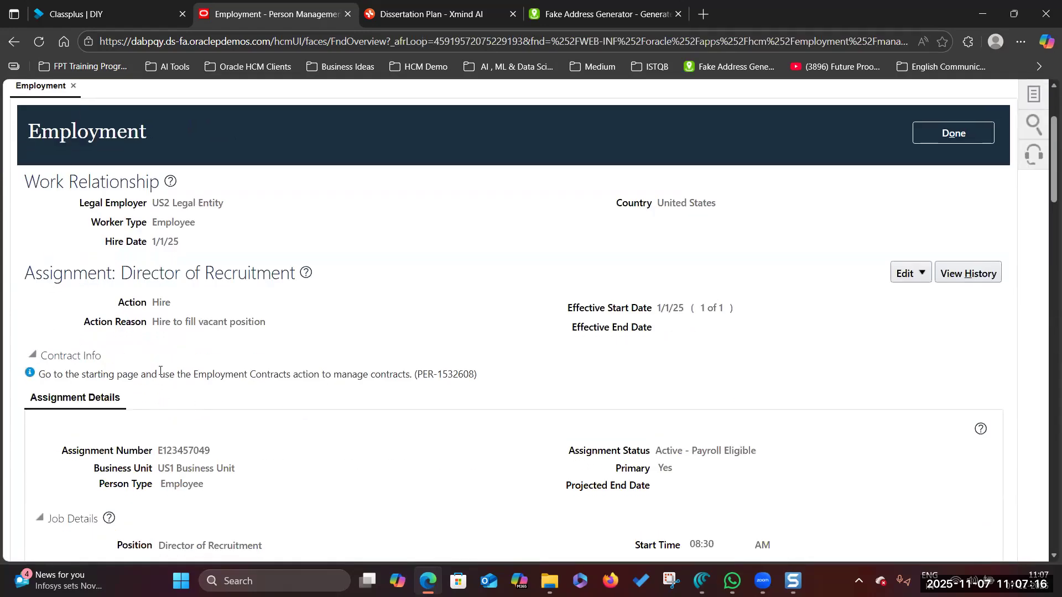
{"action": "scroll", "coordinate": [168, 256], "scroll_direction": "down", "scroll_amount": 3}
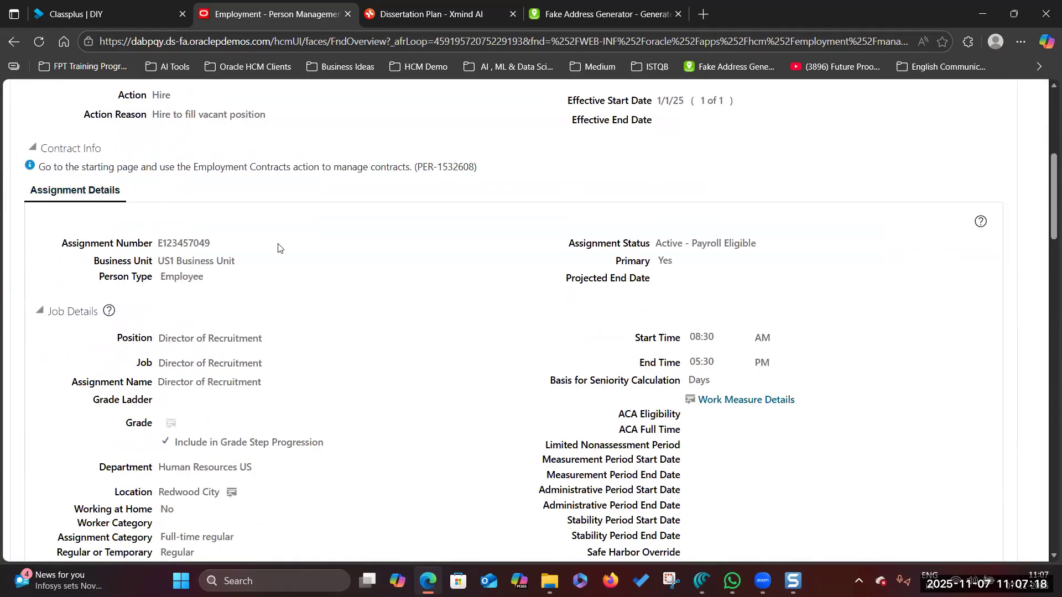
{"action": "scroll", "coordinate": [745, 440], "scroll_direction": "down", "scroll_amount": 3}
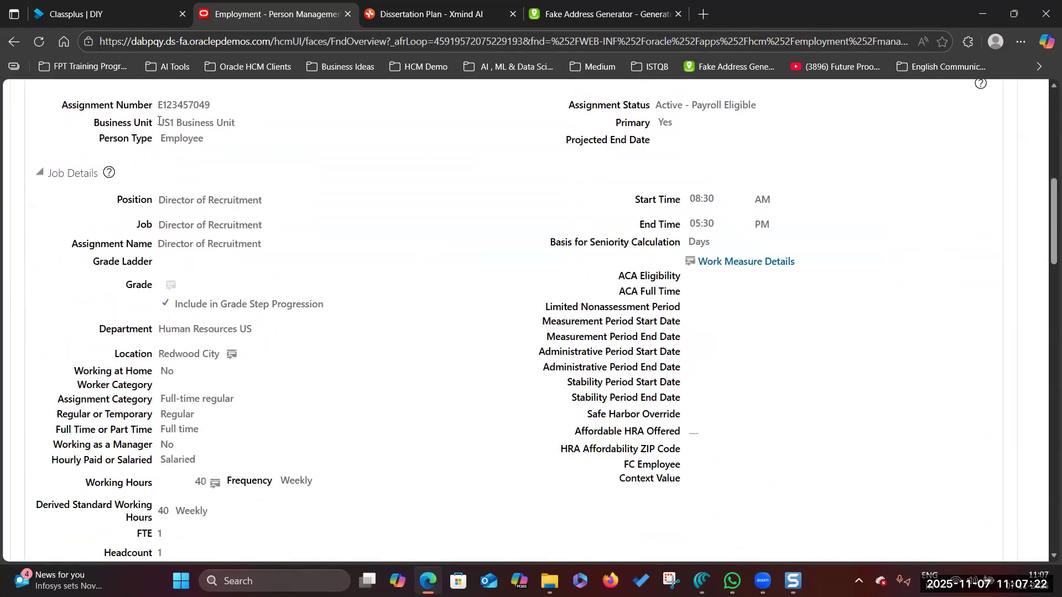
{"action": "left_click_drag", "start_coordinate": [160, 120], "coordinate": [294, 126]}
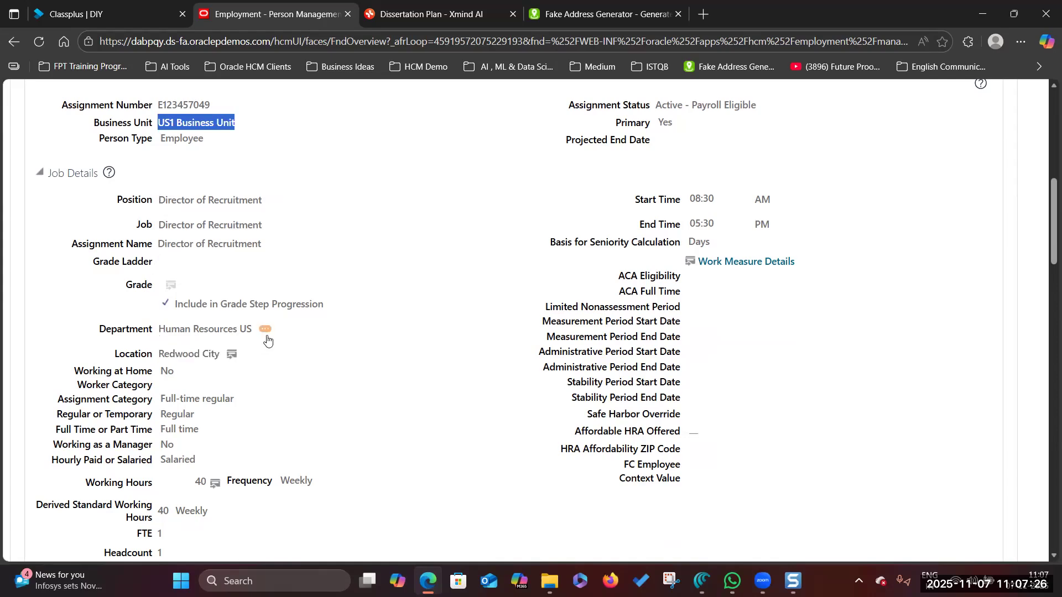
{"action": "scroll", "coordinate": [470, 341], "scroll_direction": "up", "scroll_amount": 5}
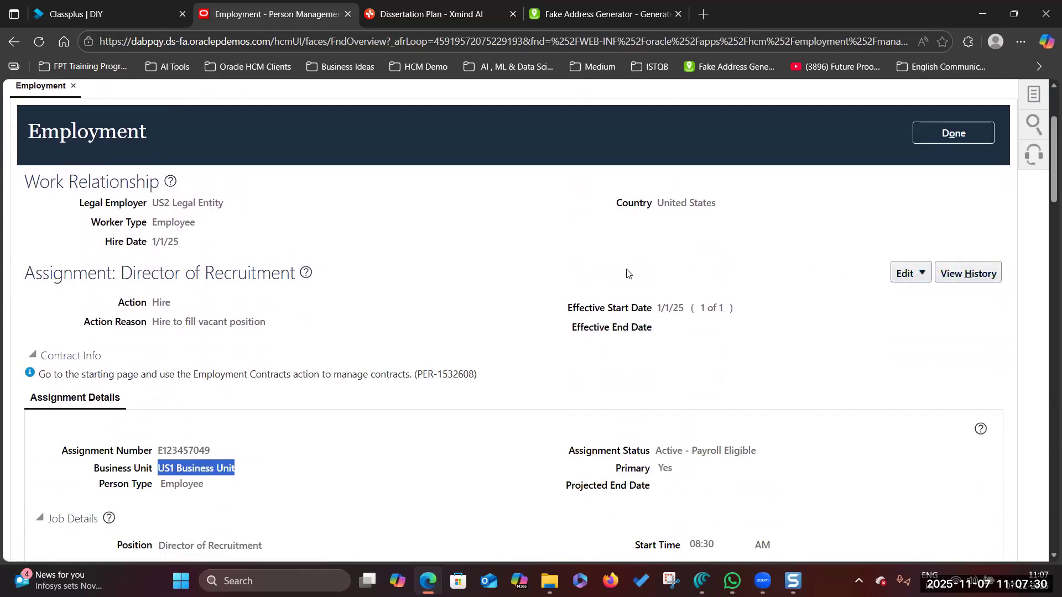
{"action": "left_click", "coordinate": [428, 16]}
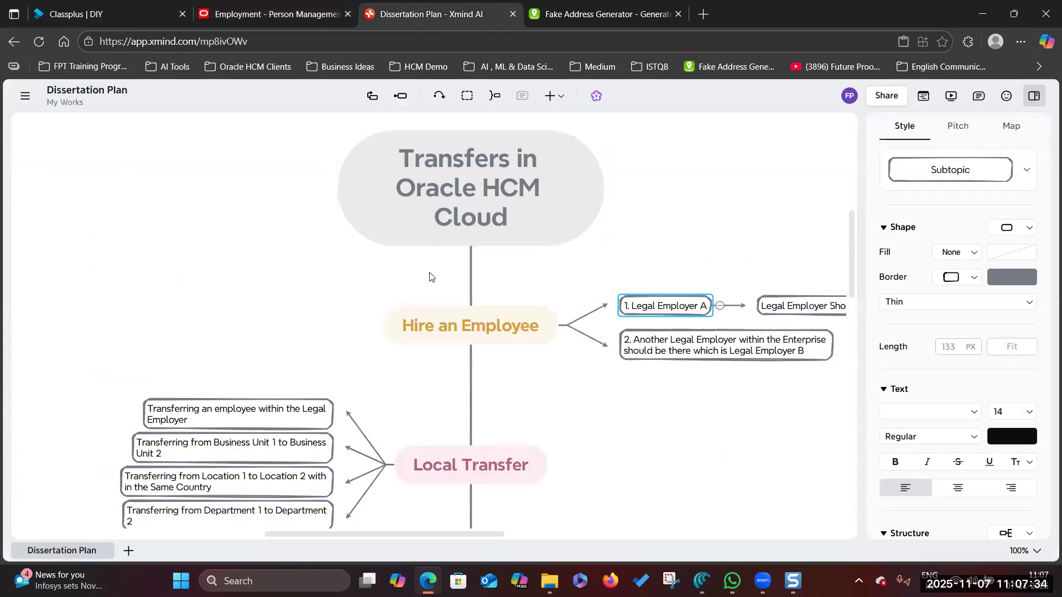
- Review the Hire an Employee and Local Transfer topics, then go back to the Employment tab
{"action": "left_click", "coordinate": [507, 338]}
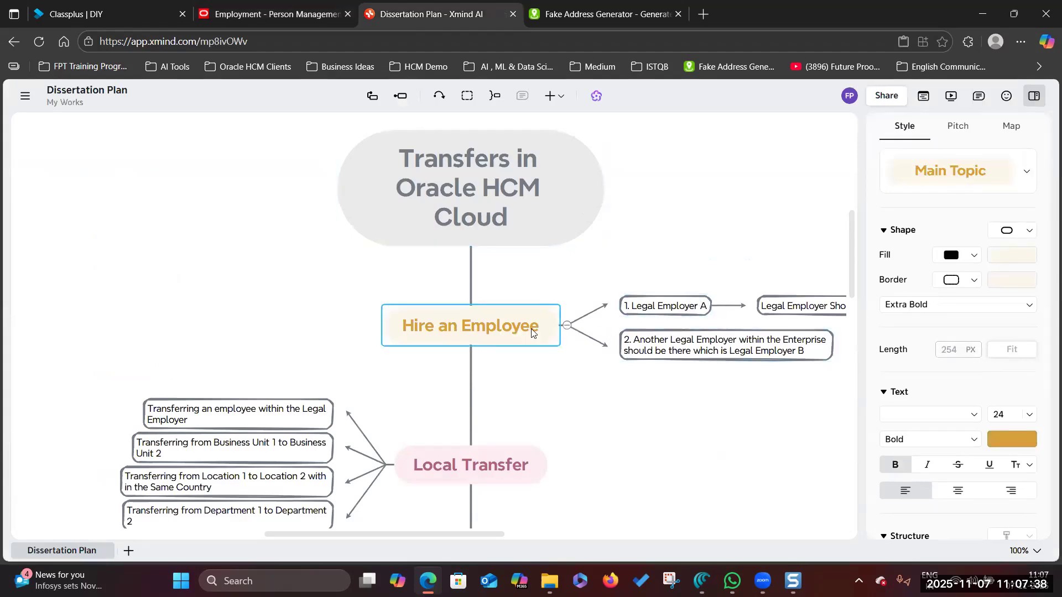
{"action": "scroll", "coordinate": [448, 348], "scroll_direction": "down", "scroll_amount": 1}
{"action": "scroll", "coordinate": [449, 348], "scroll_direction": "down", "scroll_amount": 1}
{"action": "left_click", "coordinate": [485, 326]}
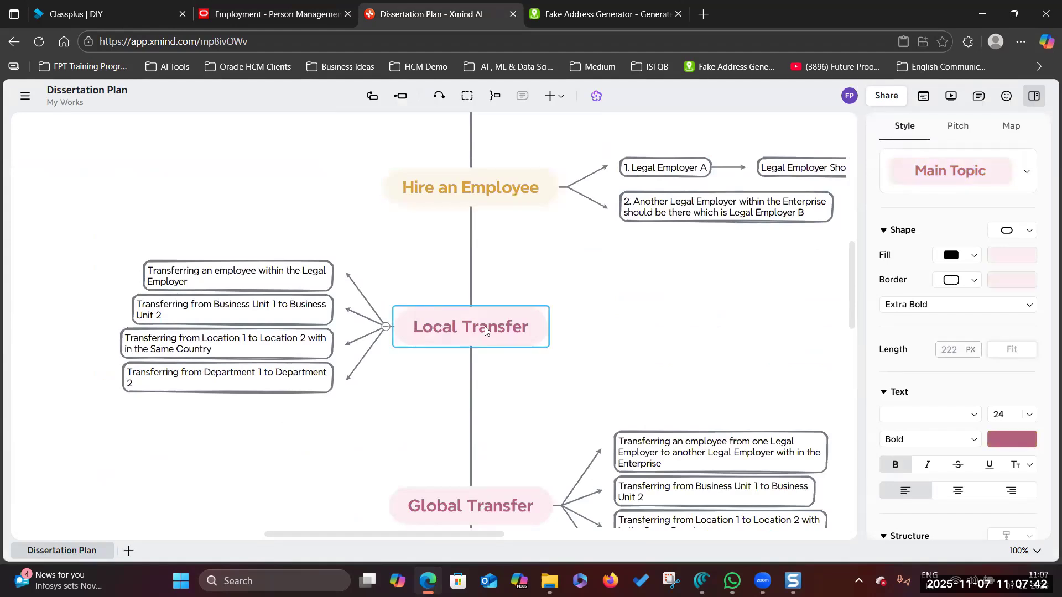
{"action": "left_click", "coordinate": [275, 279]}
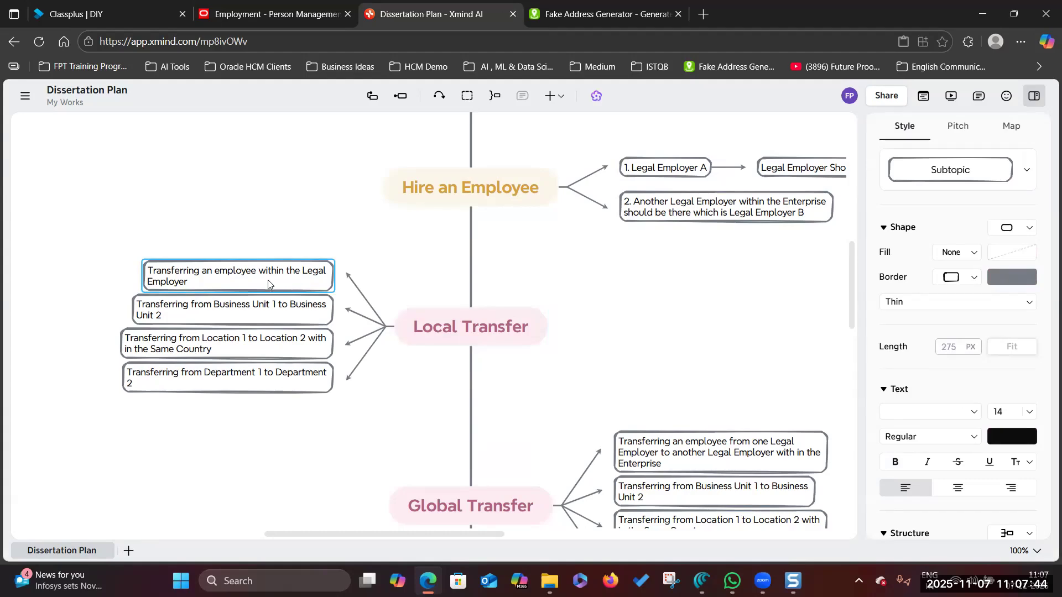
{"action": "left_click", "coordinate": [232, 16]}
- Highlight US2 Legal Entity and US1 Business Unit, scan Job Details, and close the Employment view
{"action": "scroll", "coordinate": [284, 230], "scroll_direction": "up", "scroll_amount": 3}
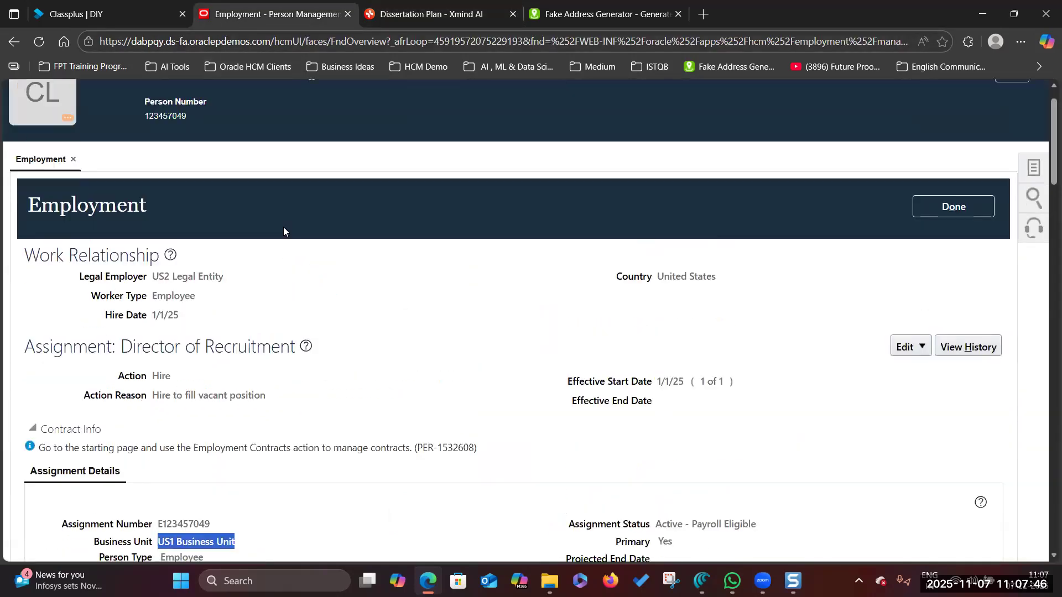
{"action": "left_click_drag", "start_coordinate": [155, 340], "coordinate": [231, 345]}
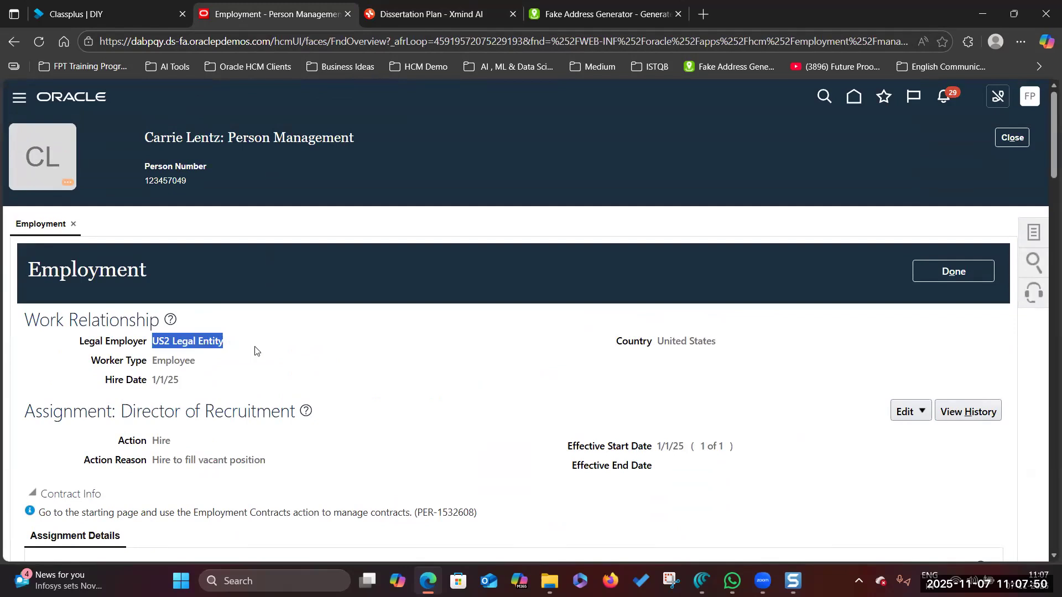
{"action": "left_click", "coordinate": [255, 351]}
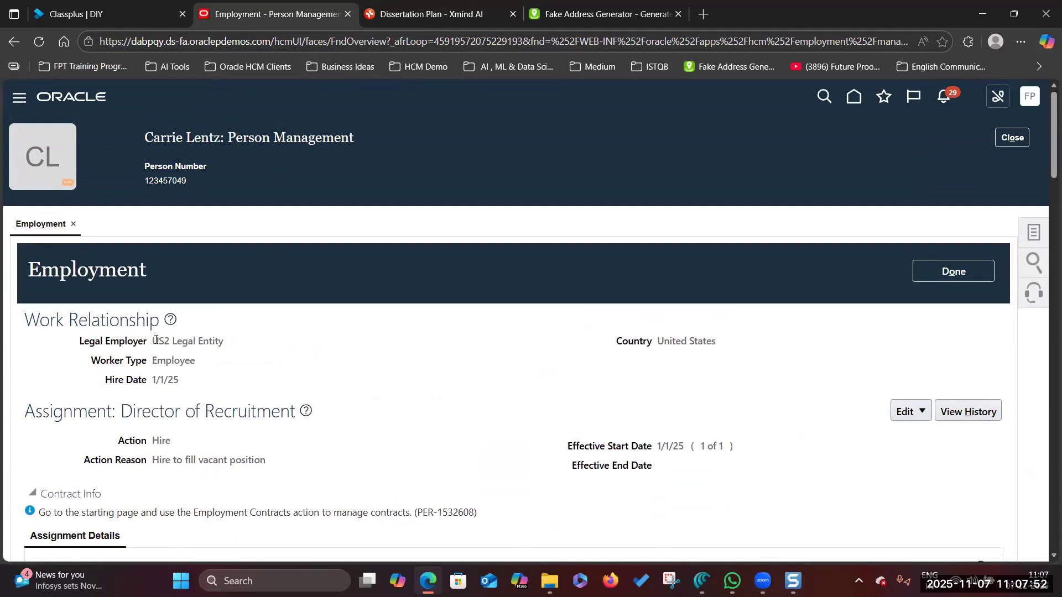
{"action": "left_click_drag", "start_coordinate": [155, 340], "coordinate": [231, 344]}
{"action": "scroll", "coordinate": [363, 351], "scroll_direction": "down", "scroll_amount": 5}
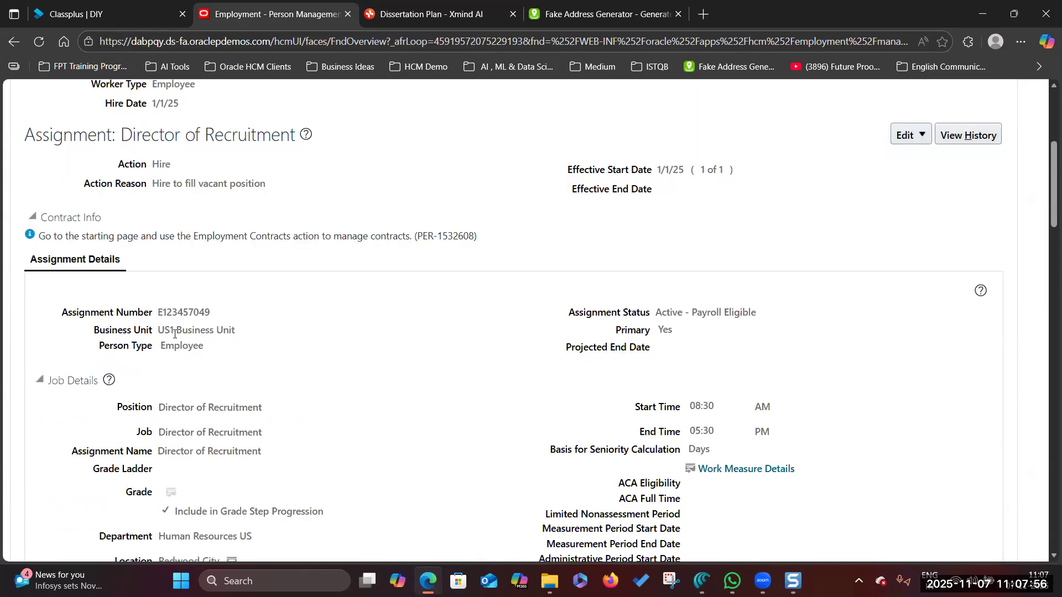
{"action": "left_click_drag", "start_coordinate": [156, 333], "coordinate": [292, 330]}
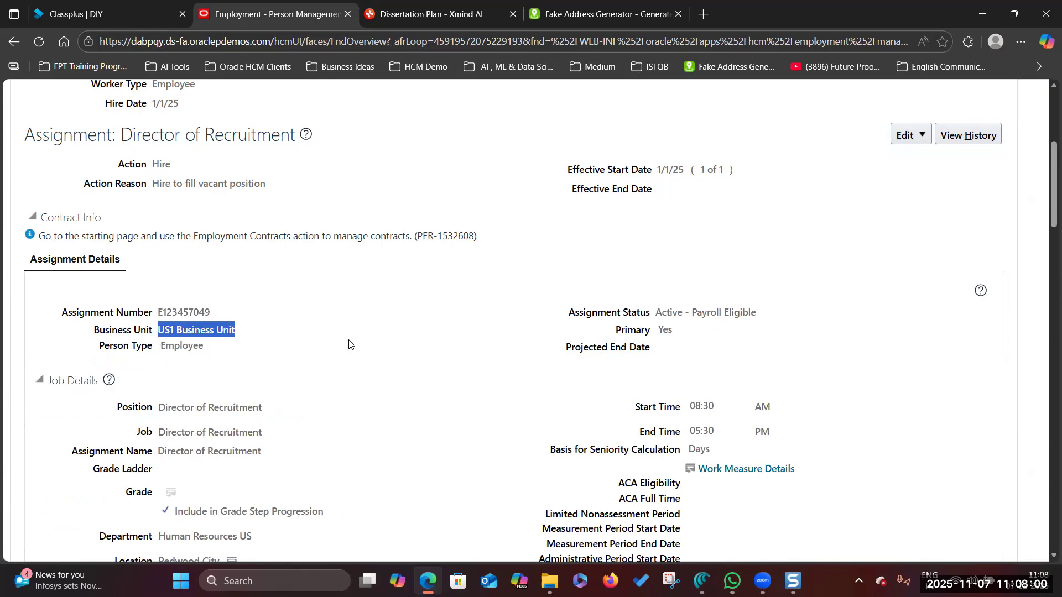
{"action": "scroll", "coordinate": [302, 421], "scroll_direction": "down", "scroll_amount": 3}
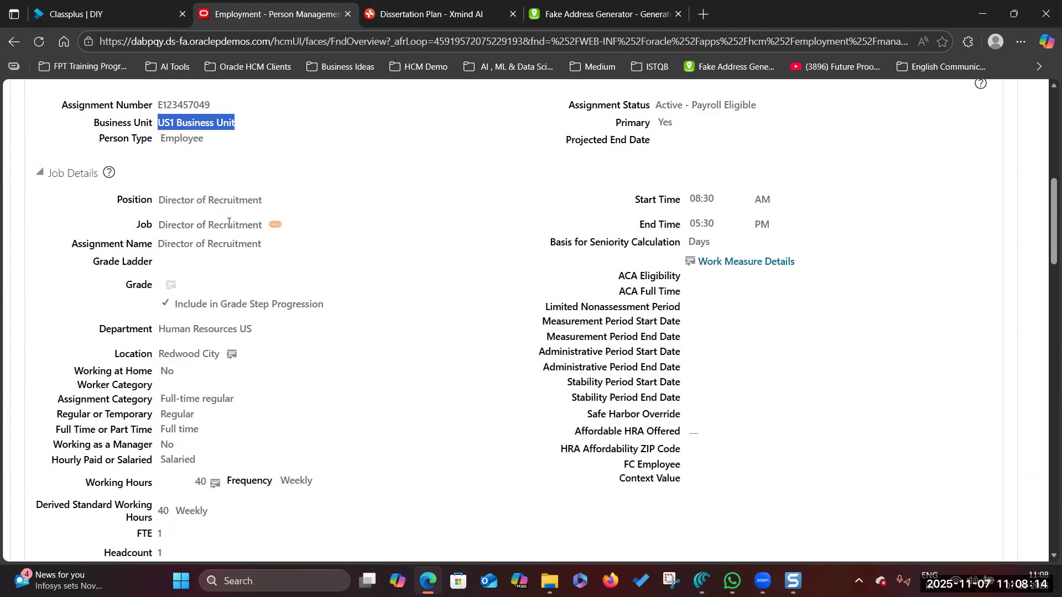
{"action": "scroll", "coordinate": [216, 353], "scroll_direction": "down", "scroll_amount": 1}
{"action": "scroll", "coordinate": [221, 354], "scroll_direction": "up", "scroll_amount": 6}
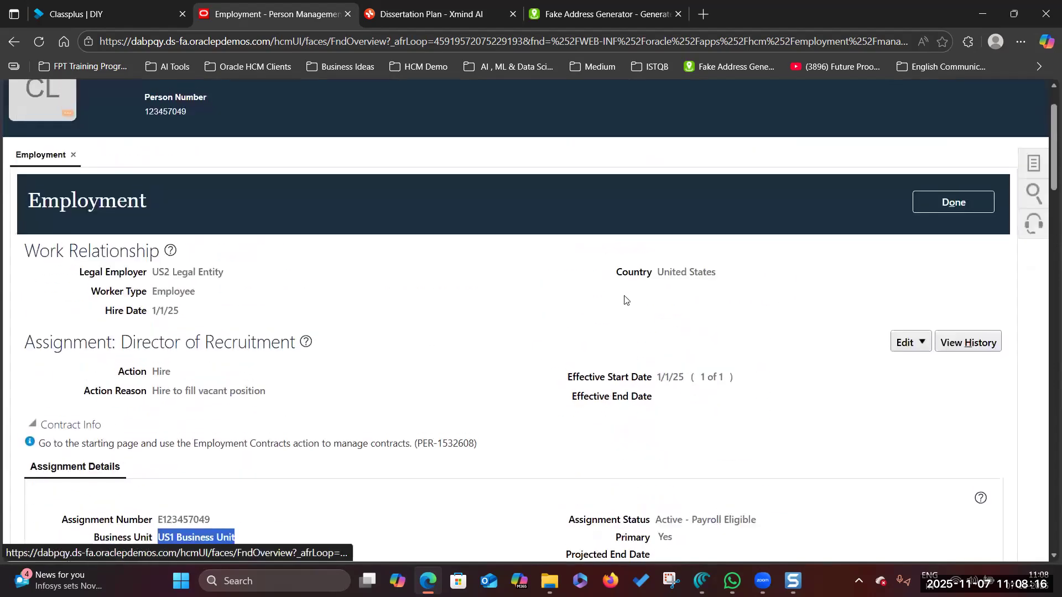
{"action": "left_click", "coordinate": [964, 209]}
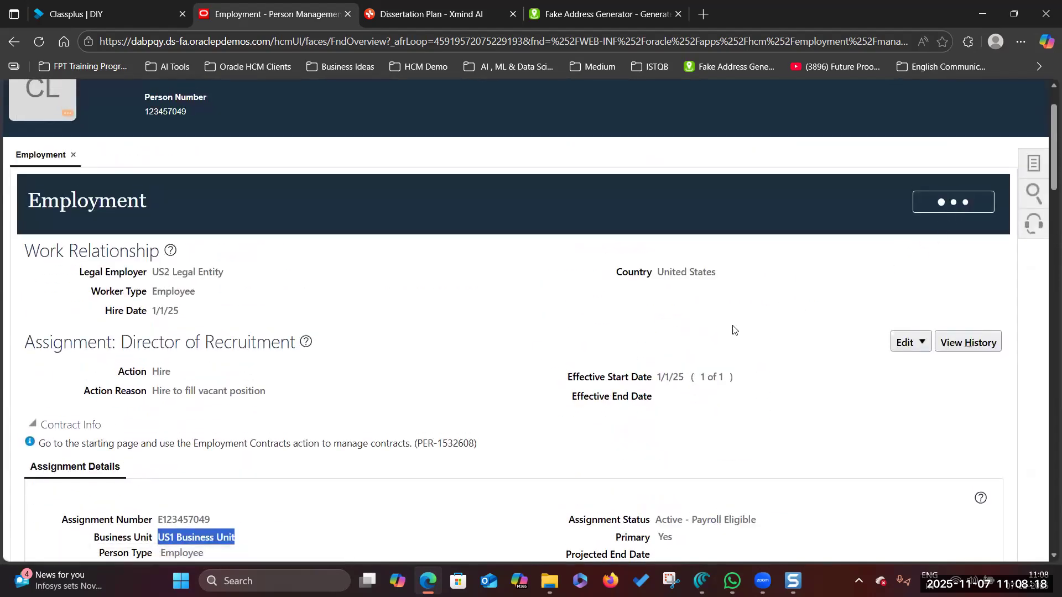
- Close the person page and start an Edit > Correct on the hire record
{"action": "left_click", "coordinate": [1025, 143]}
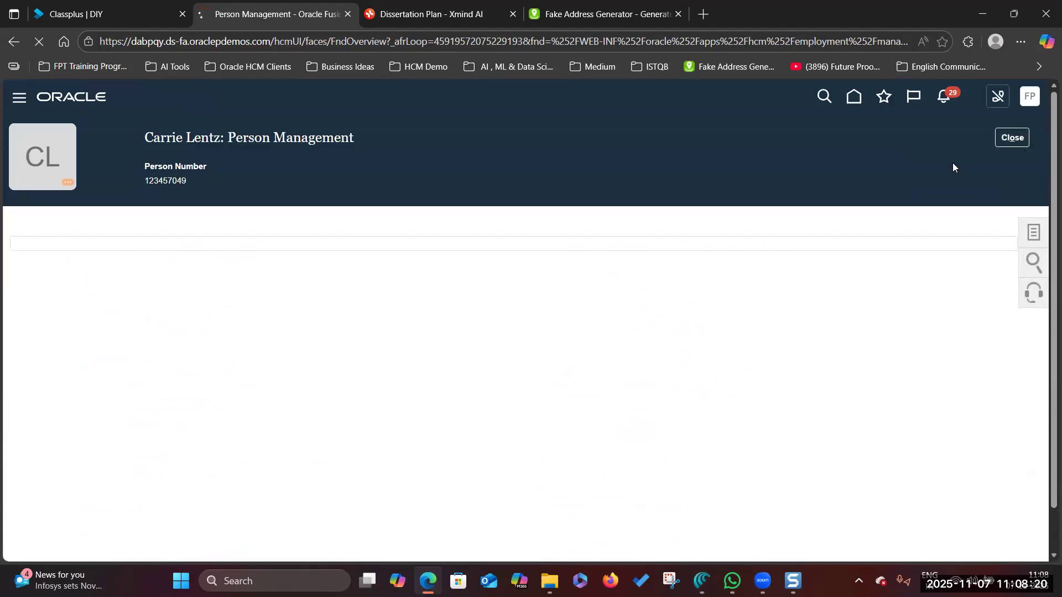
{"action": "left_click", "coordinate": [910, 204]}
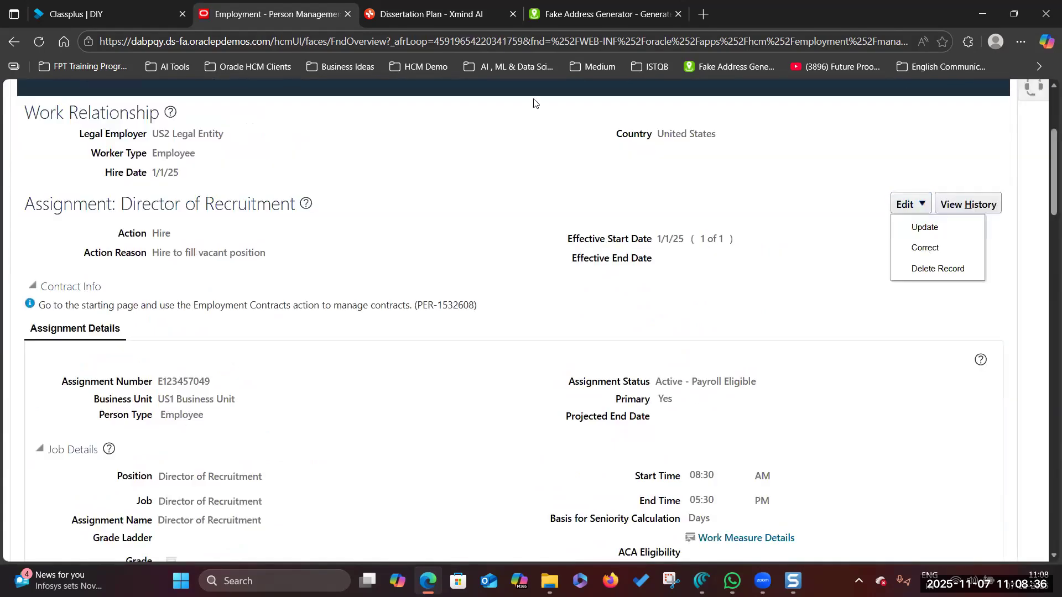
{"action": "left_click", "coordinate": [925, 248]}
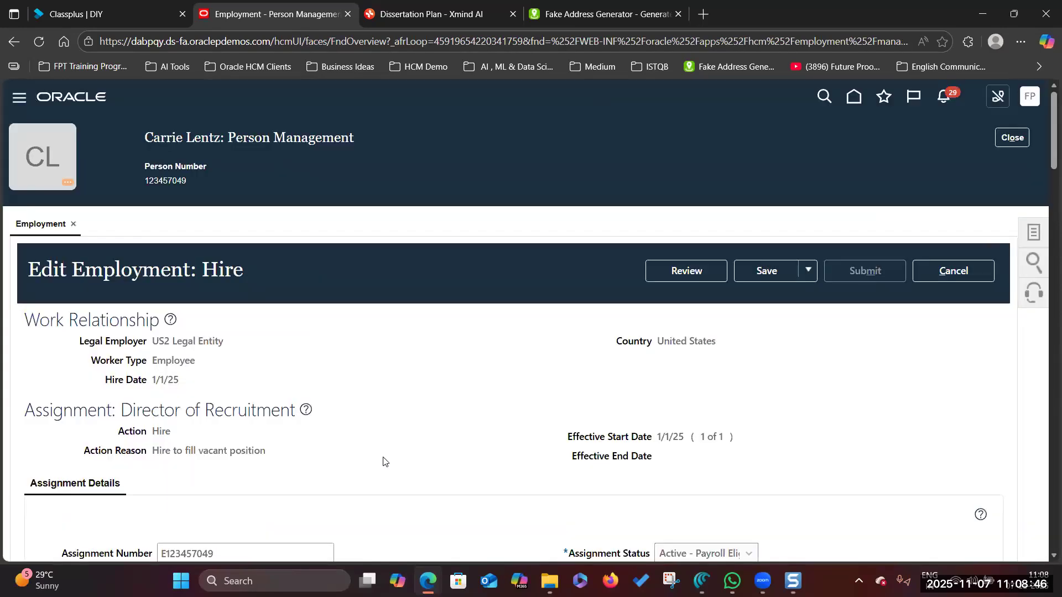
- Set Synchronize from Position to No in the assignment's Job Details
{"action": "scroll", "coordinate": [385, 461], "scroll_direction": "down", "scroll_amount": 3}
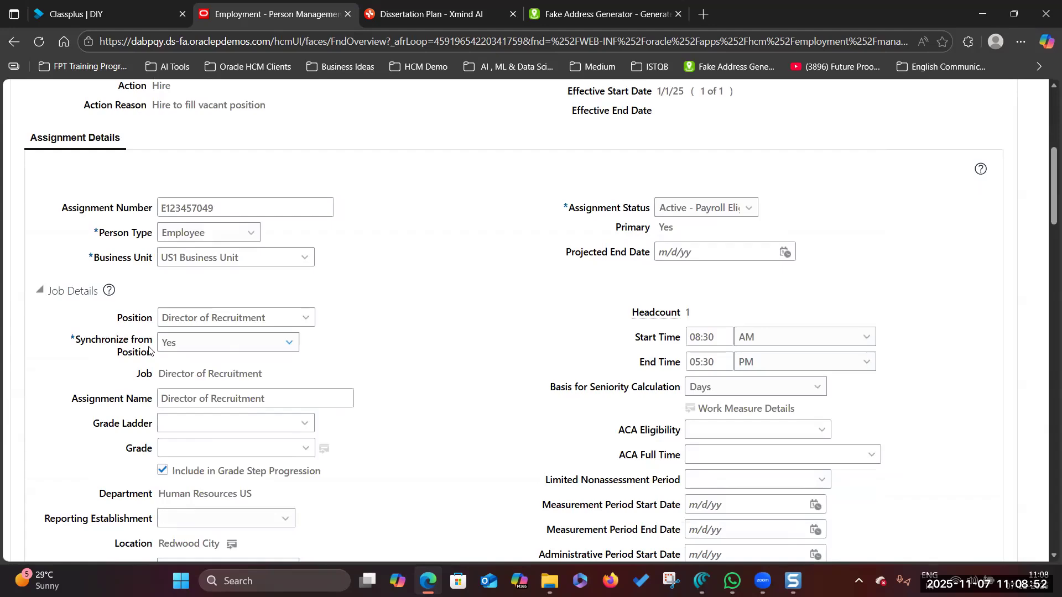
{"action": "left_click", "coordinate": [289, 345]}
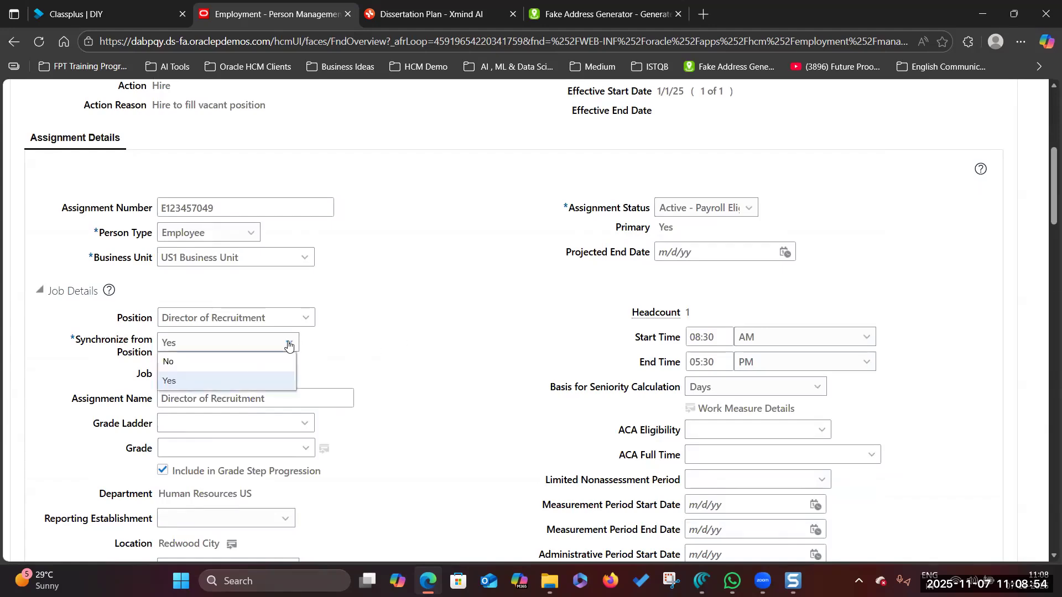
{"action": "left_click", "coordinate": [275, 357]}
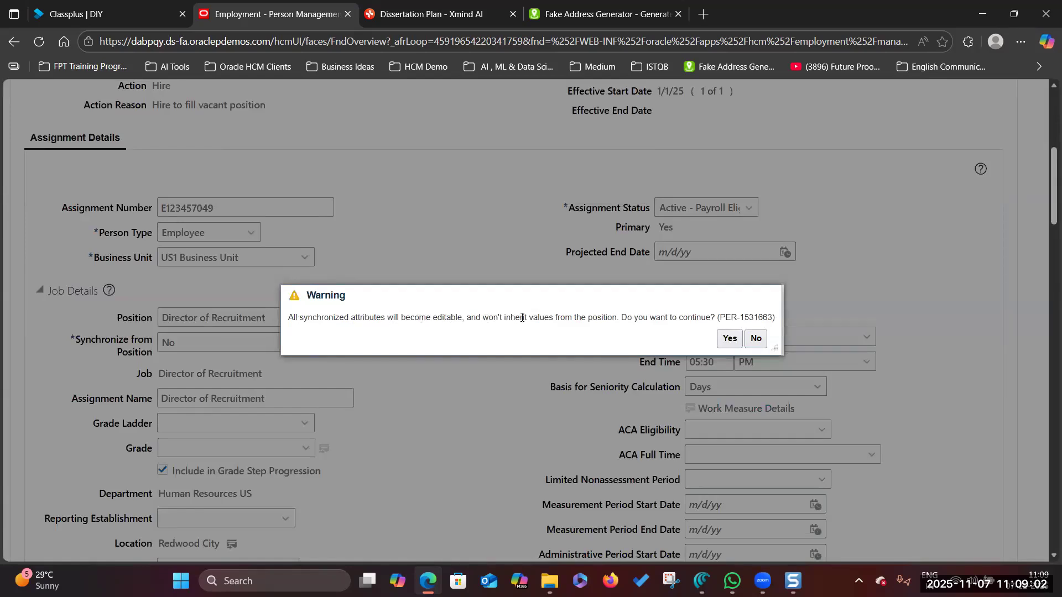
- Read the Synchronize from Position warning and answer Yes so synced attributes become editable
{"action": "left_click_drag", "start_coordinate": [619, 317], "coordinate": [274, 321]}
{"action": "left_click", "coordinate": [391, 318]}
{"action": "left_click_drag", "start_coordinate": [311, 319], "coordinate": [618, 321]}
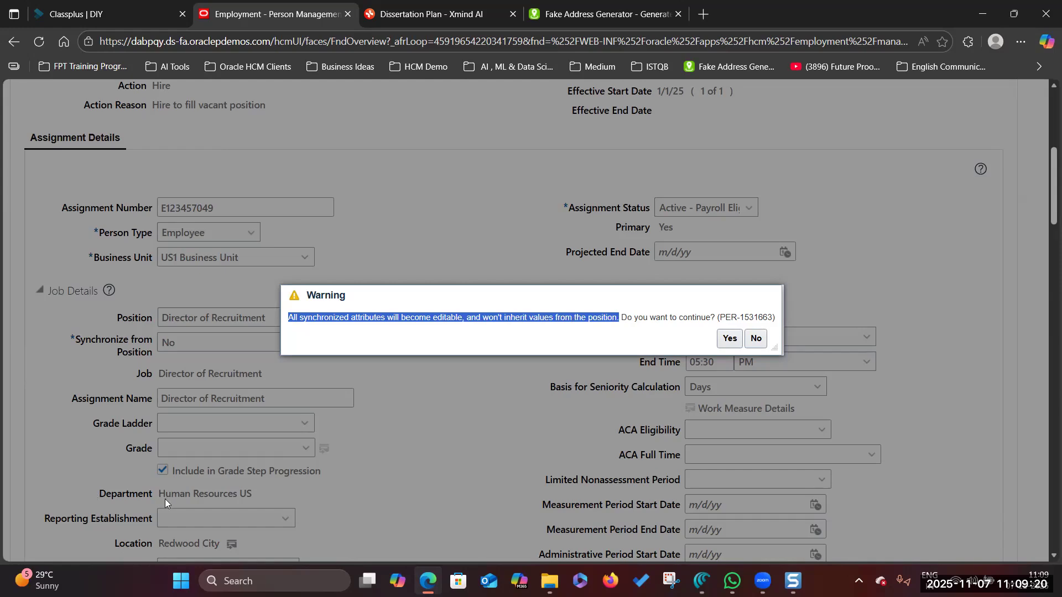
{"action": "scroll", "coordinate": [137, 534], "scroll_direction": "down", "scroll_amount": 3}
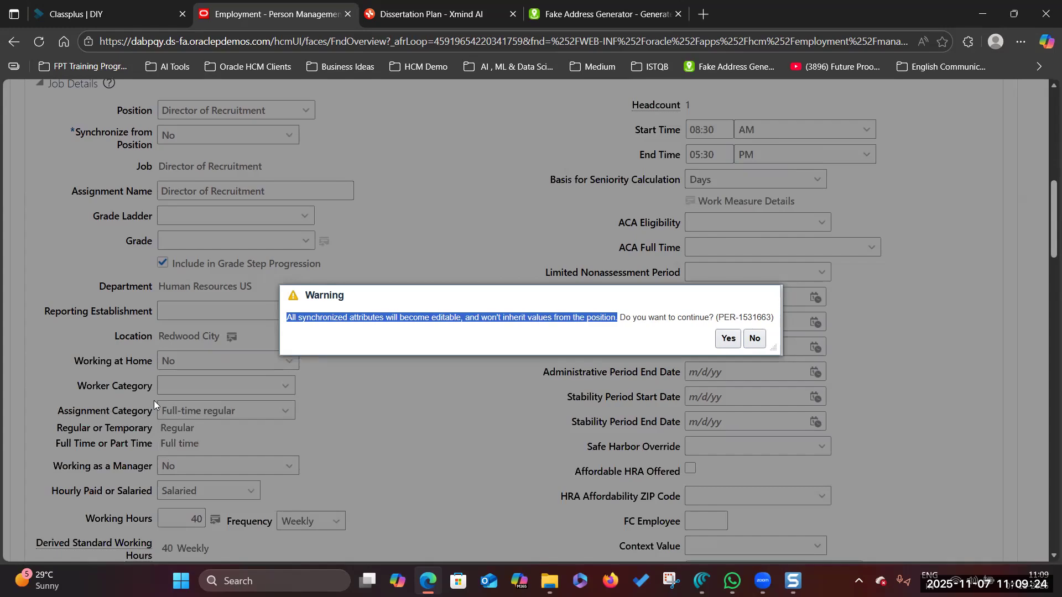
{"action": "scroll", "coordinate": [181, 321], "scroll_direction": "up", "scroll_amount": 3}
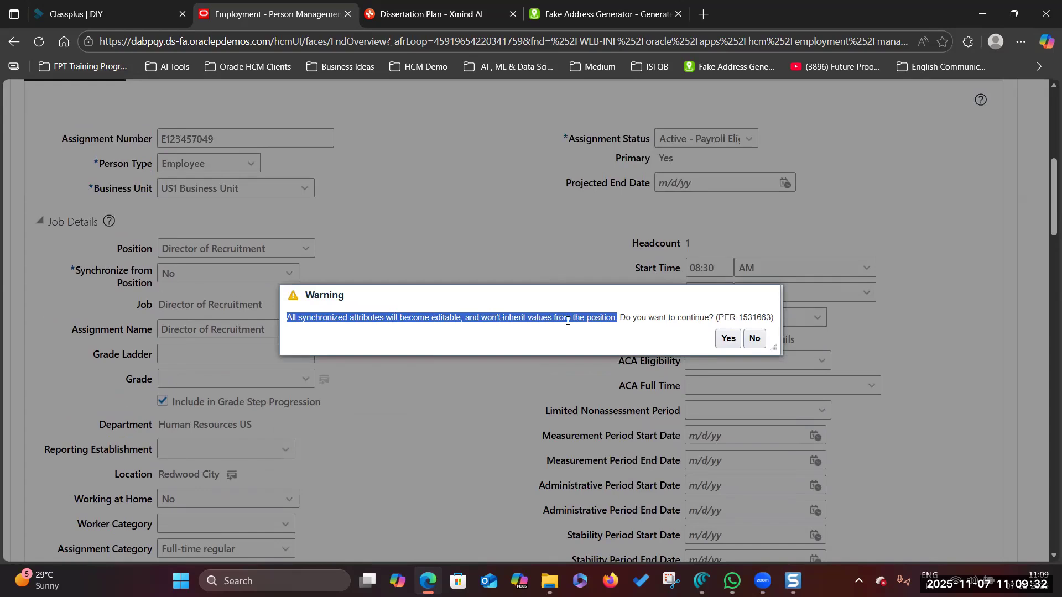
{"action": "left_click", "coordinate": [728, 338]}
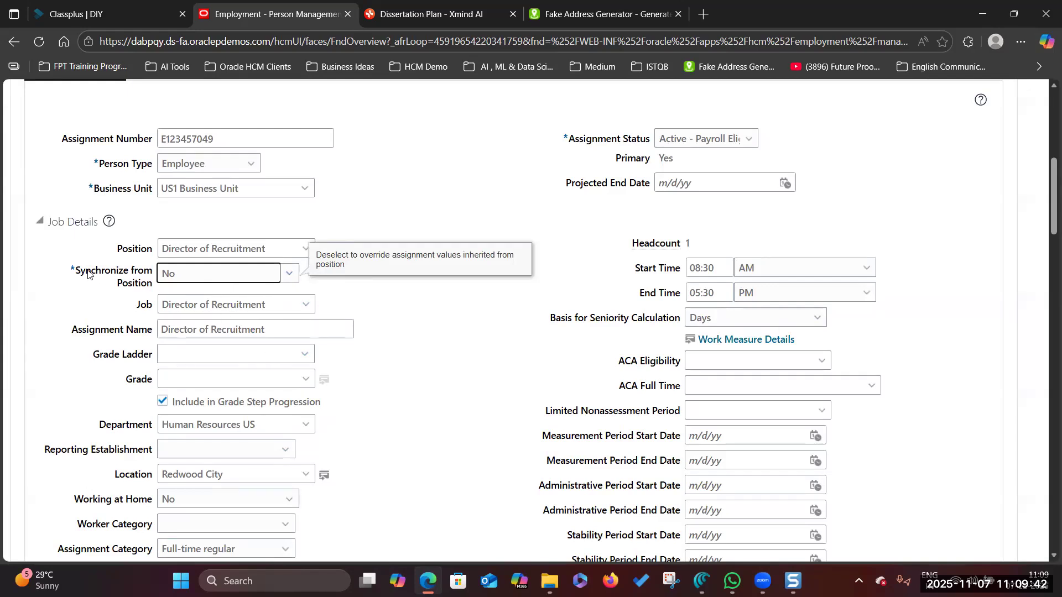
{"action": "scroll", "coordinate": [419, 401], "scroll_direction": "up", "scroll_amount": 8}
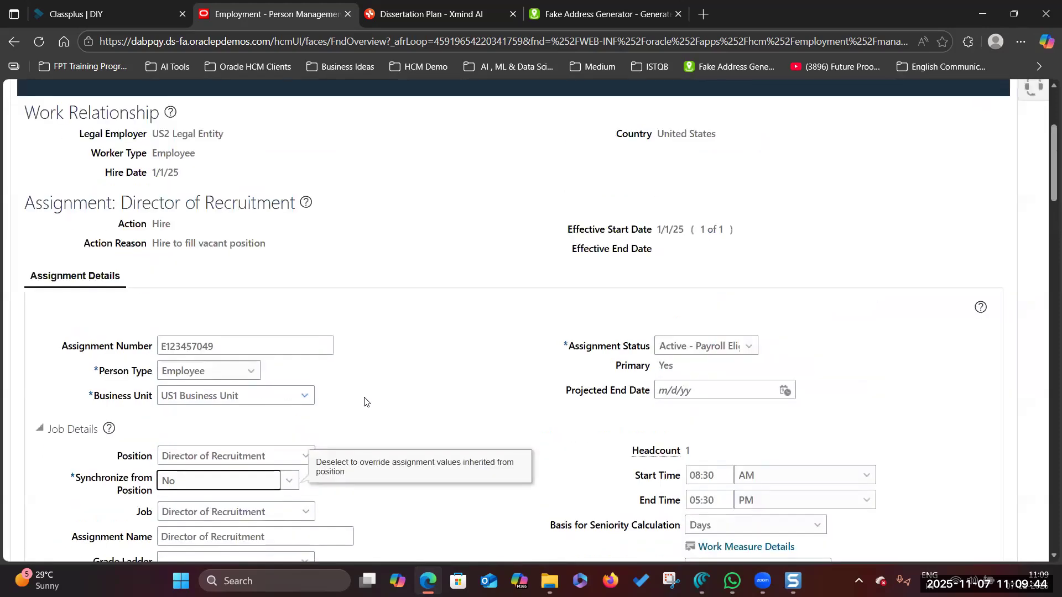
- Review and submit the corrected assignment, acknowledging the confirmation with OK
{"action": "left_click", "coordinate": [699, 274]}
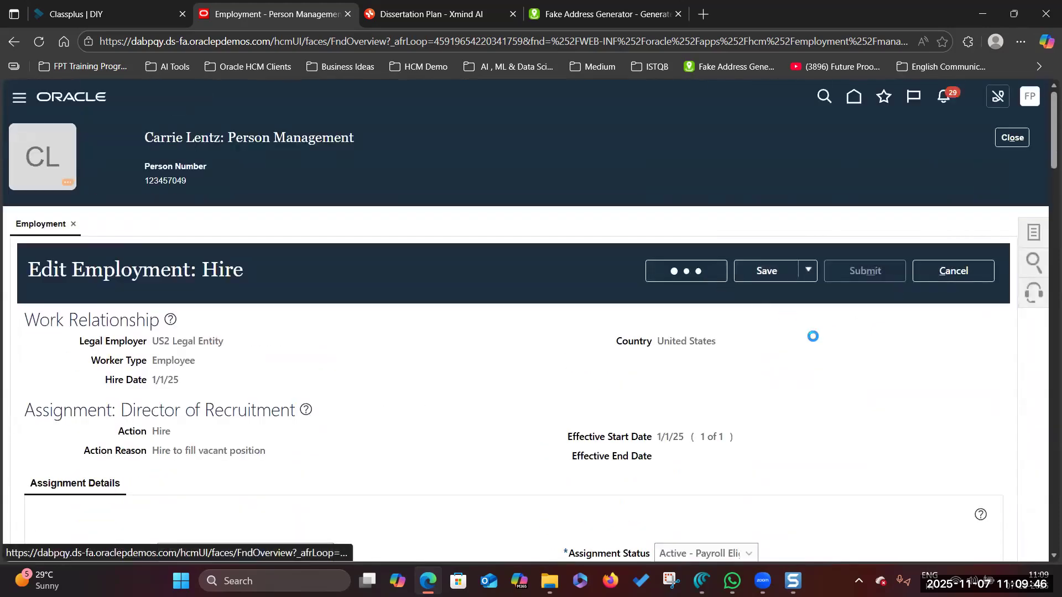
{"action": "left_click", "coordinate": [862, 274]}
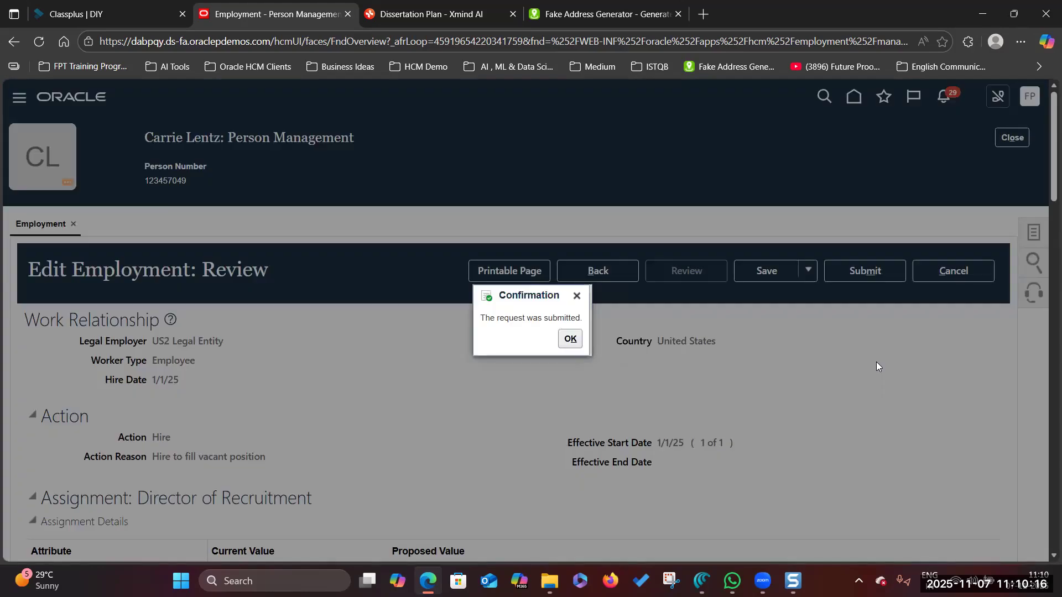
{"action": "left_click", "coordinate": [571, 339]}
- Look over the updated assignment details and click Done to return to Person Management search
{"action": "scroll", "coordinate": [387, 418], "scroll_direction": "down", "scroll_amount": 3}
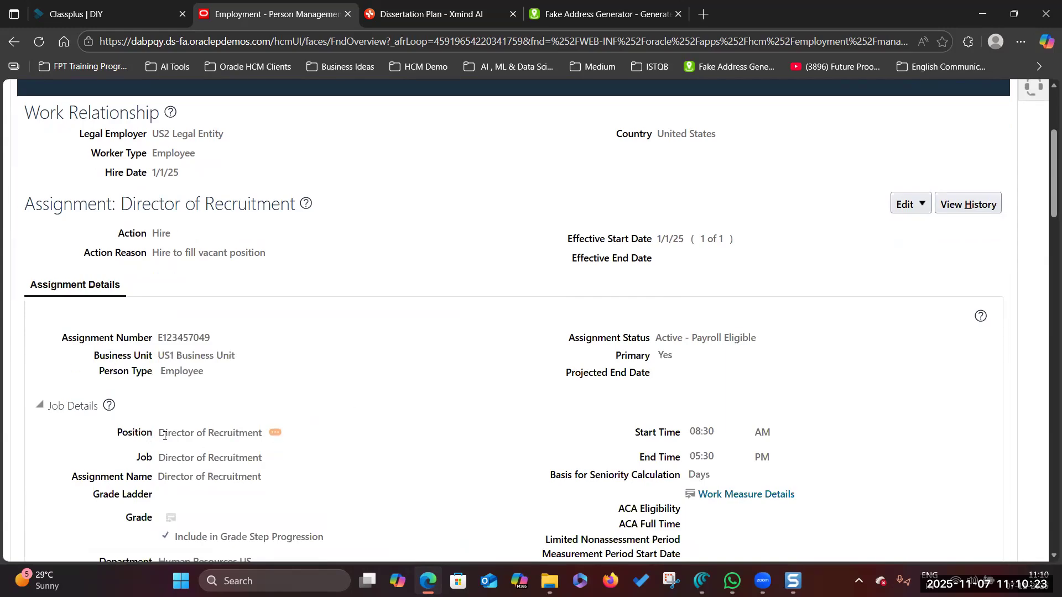
{"action": "scroll", "coordinate": [387, 443], "scroll_direction": "down", "scroll_amount": 2}
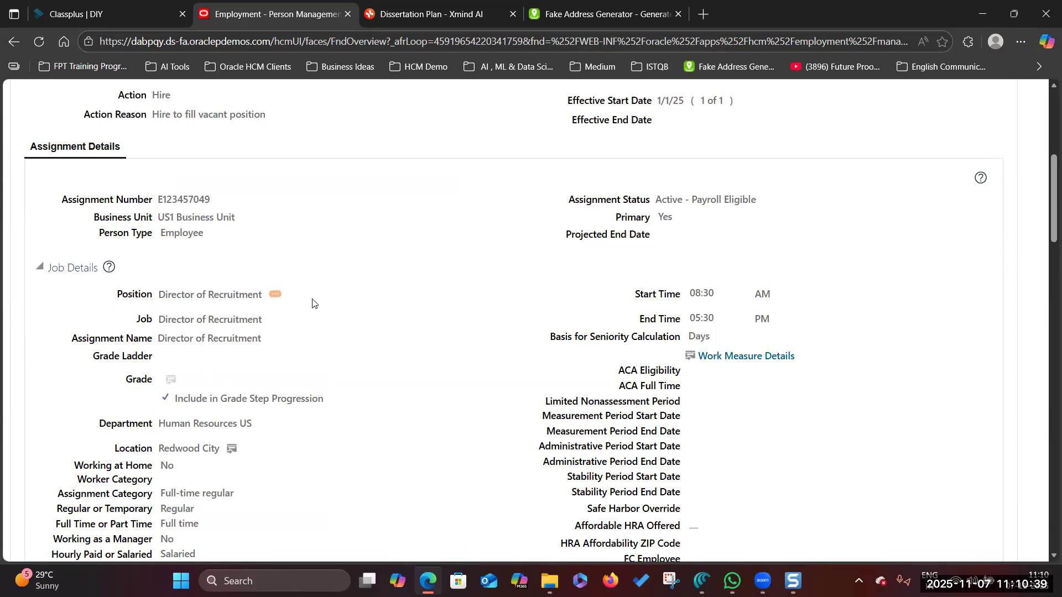
{"action": "scroll", "coordinate": [280, 313], "scroll_direction": "up", "scroll_amount": 5}
{"action": "left_click", "coordinate": [953, 273]}
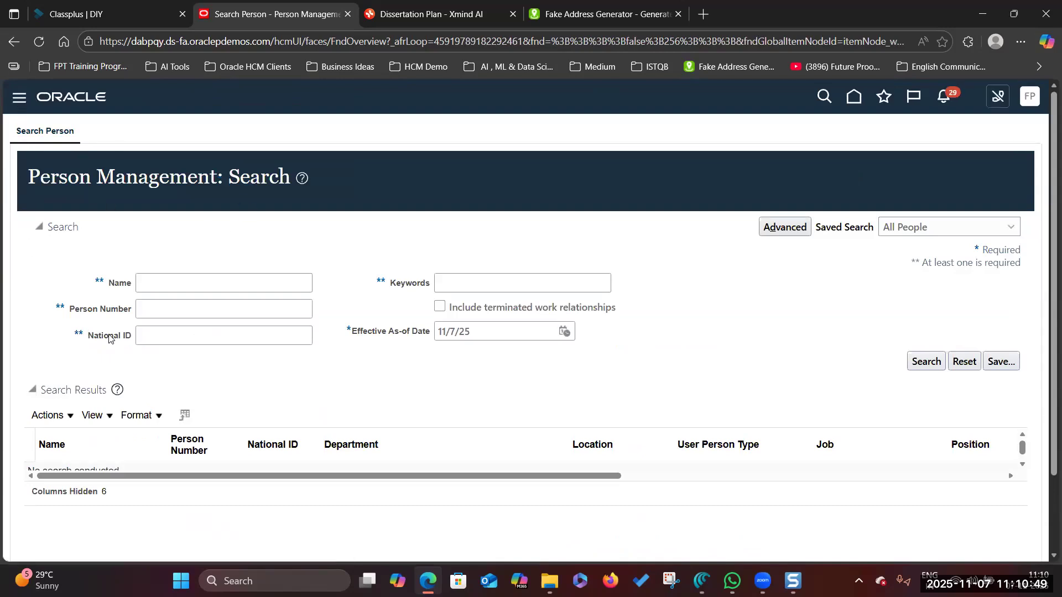
- From the Navigator's Tools group, open the Transaction Console on its Approval Rules list
{"action": "scroll", "coordinate": [337, 334], "scroll_direction": "down", "scroll_amount": 8}
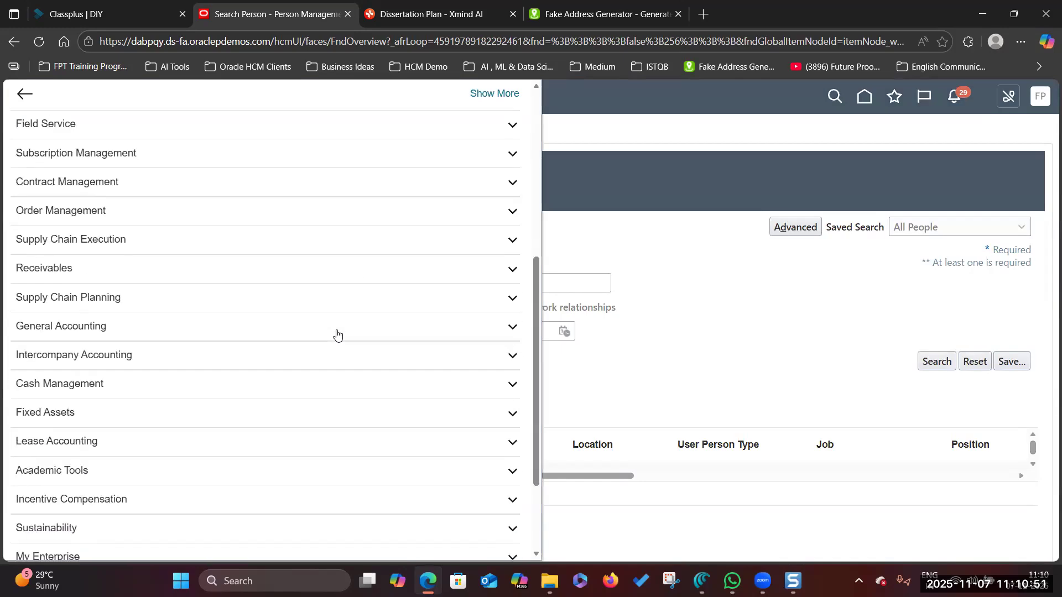
{"action": "left_click", "coordinate": [206, 458]}
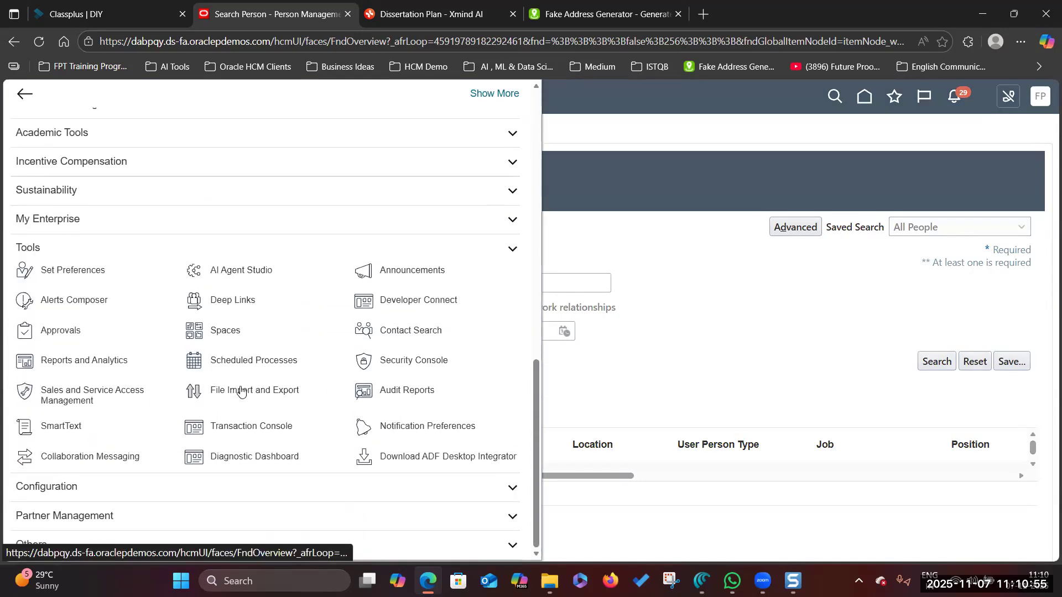
{"action": "left_click", "coordinate": [234, 428]}
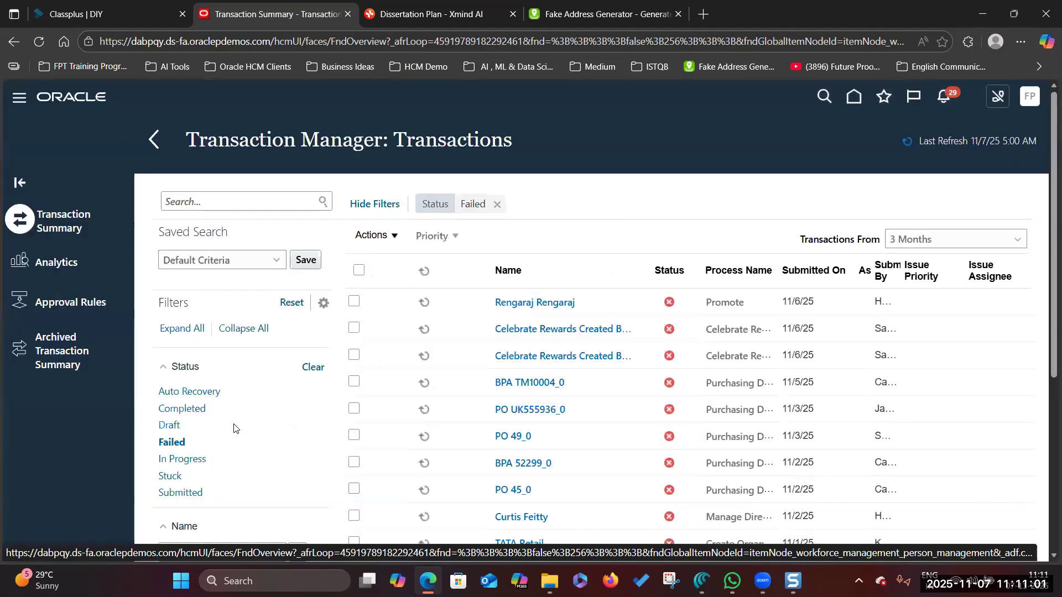
{"action": "left_click", "coordinate": [59, 303]}
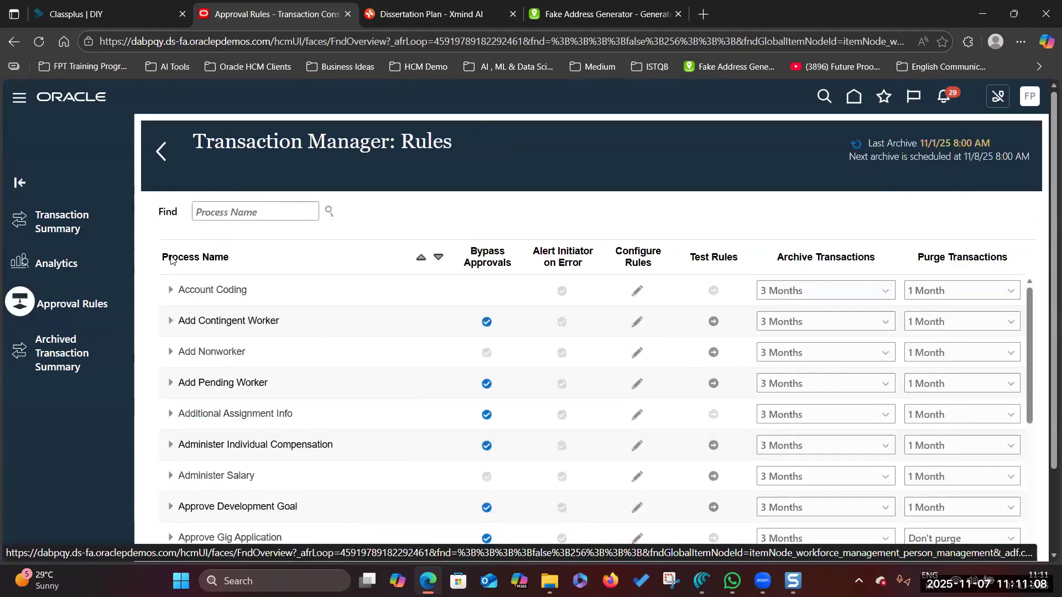
- Turn on Bypass Approvals for the Transfer process and discard the rule editor changes
{"action": "left_click", "coordinate": [228, 212]}
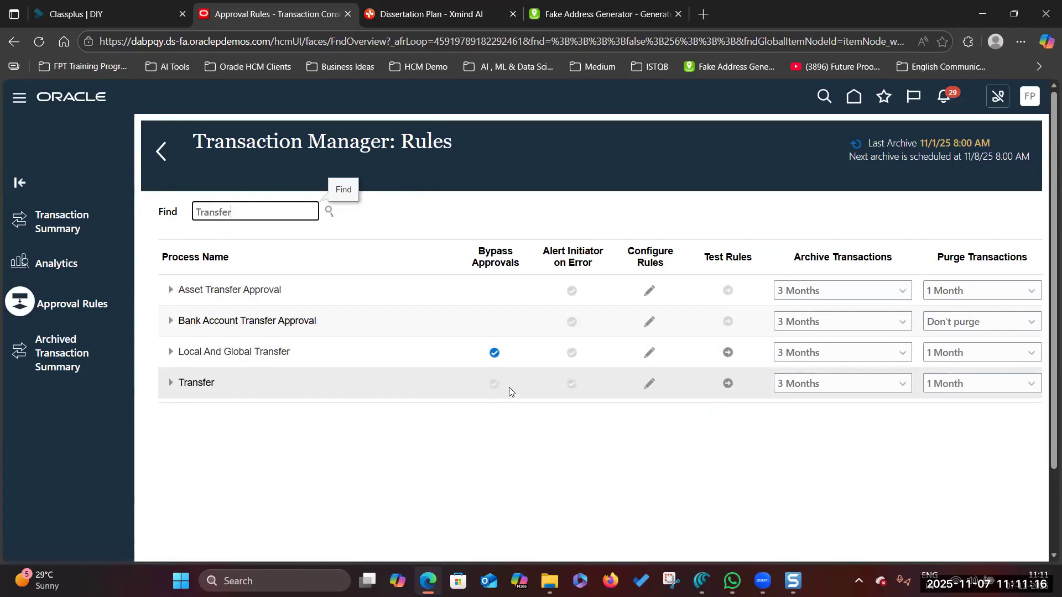
{"action": "left_click", "coordinate": [650, 383]}
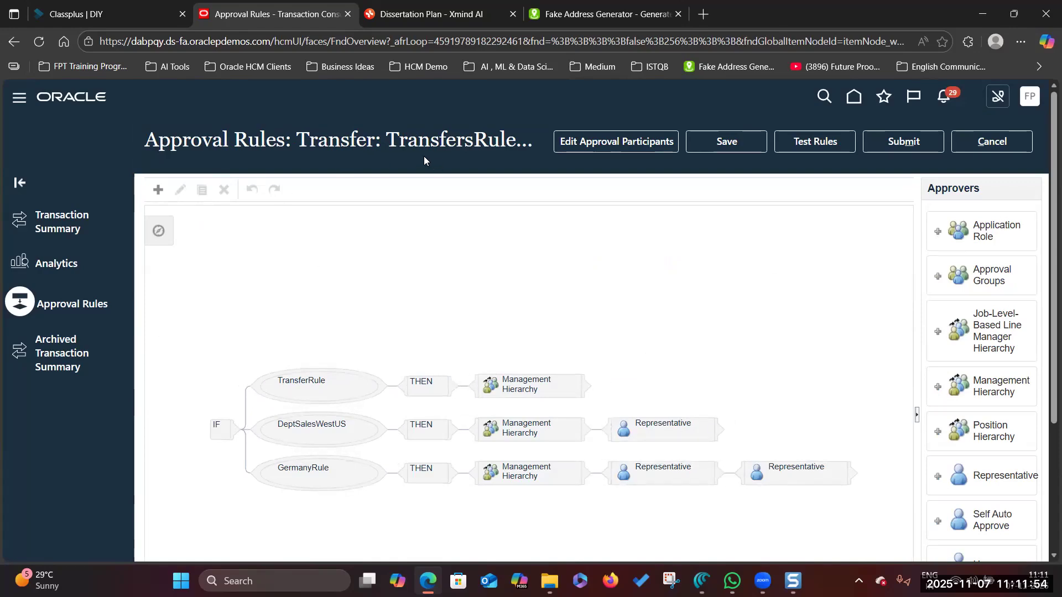
{"action": "left_click", "coordinate": [973, 149]}
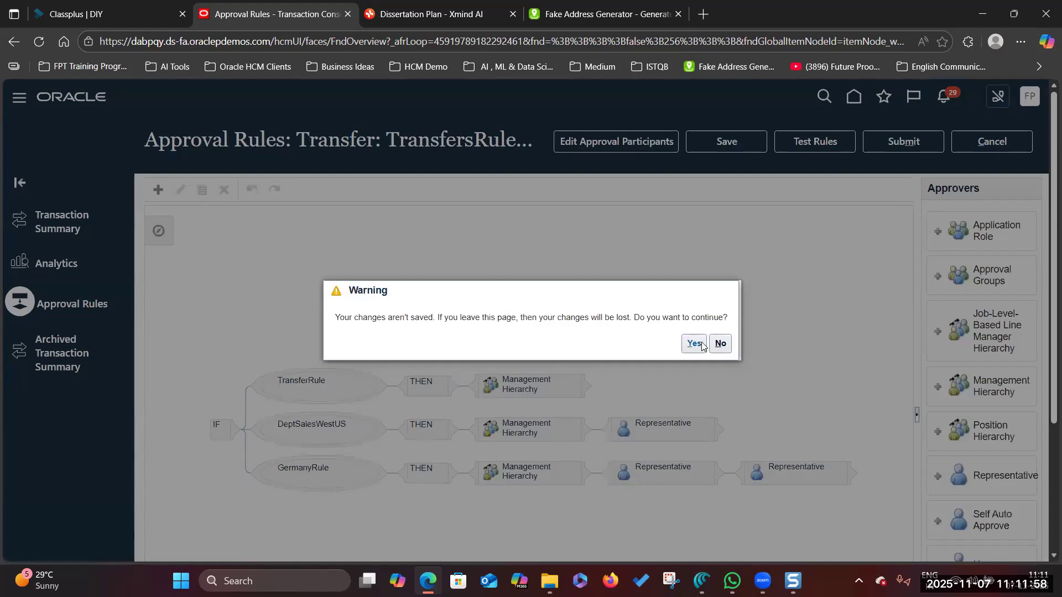
{"action": "left_click", "coordinate": [695, 344]}
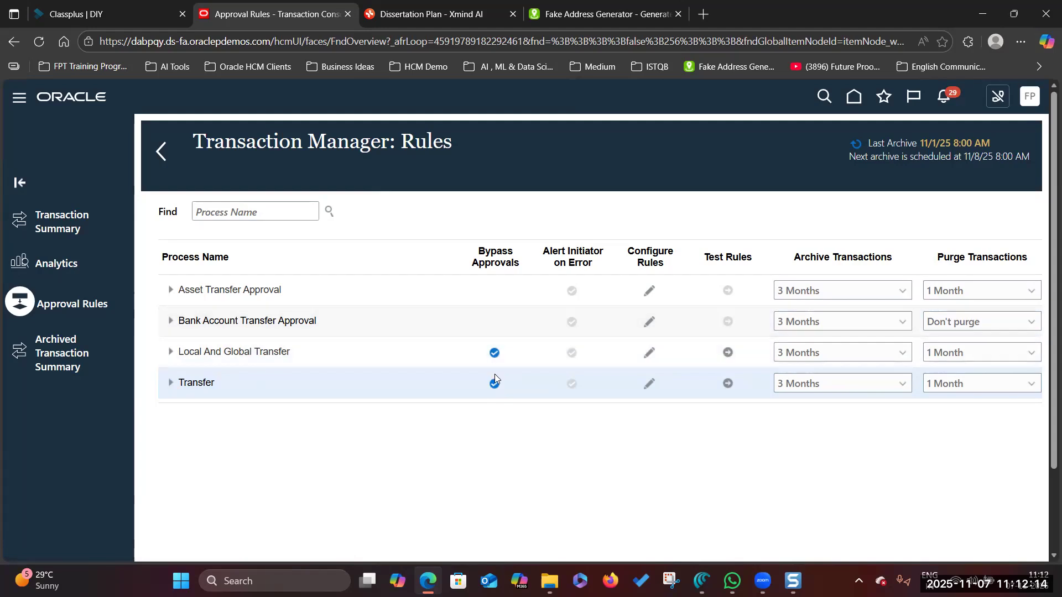
- Filter processes by 'chang' and bypass approvals for Change Assignment, Legal Employer, Location, Working Hours
{"action": "left_click", "coordinate": [281, 213]}
{"action": "type", "text": "change"}
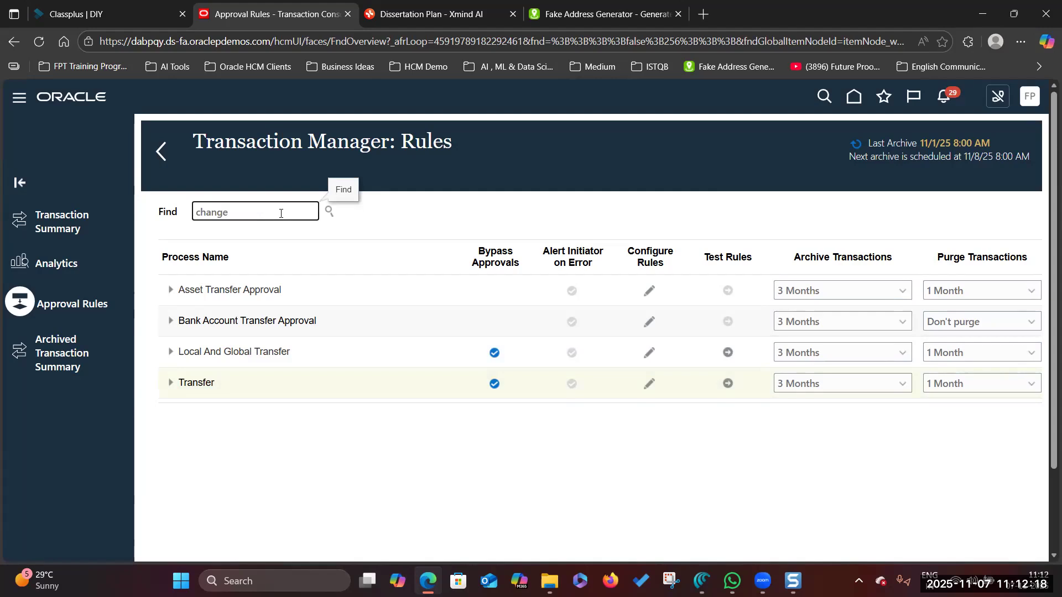
{"action": "key", "text": "Return"}
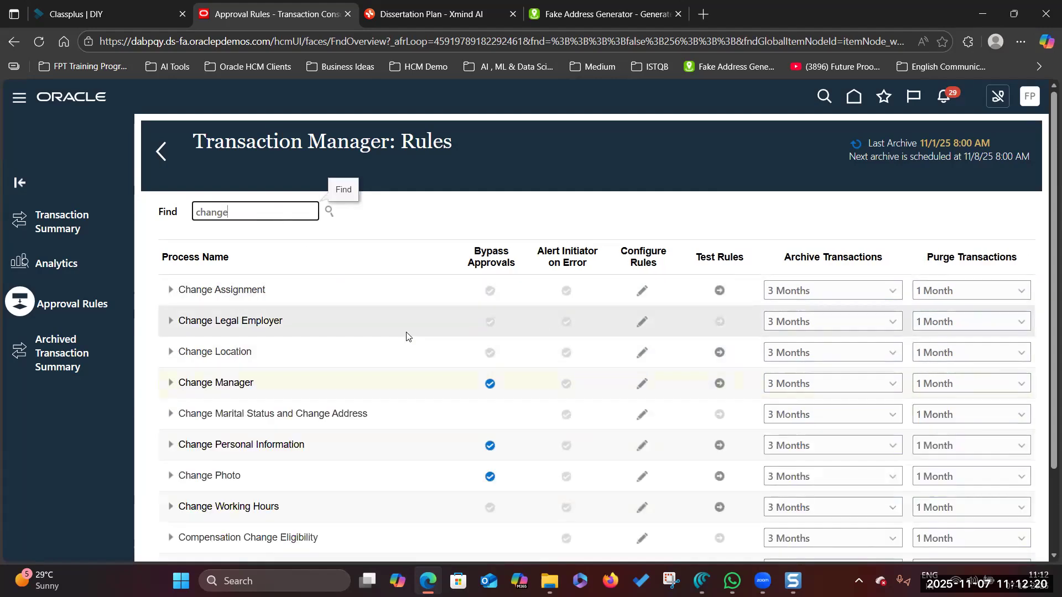
{"action": "left_click", "coordinate": [487, 294]}
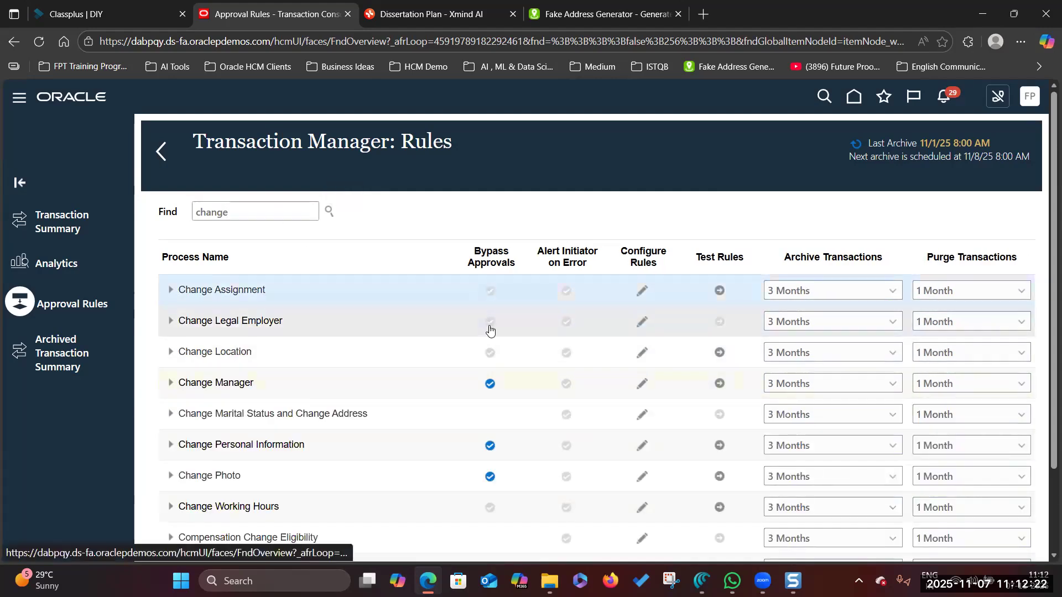
{"action": "left_click", "coordinate": [490, 325]}
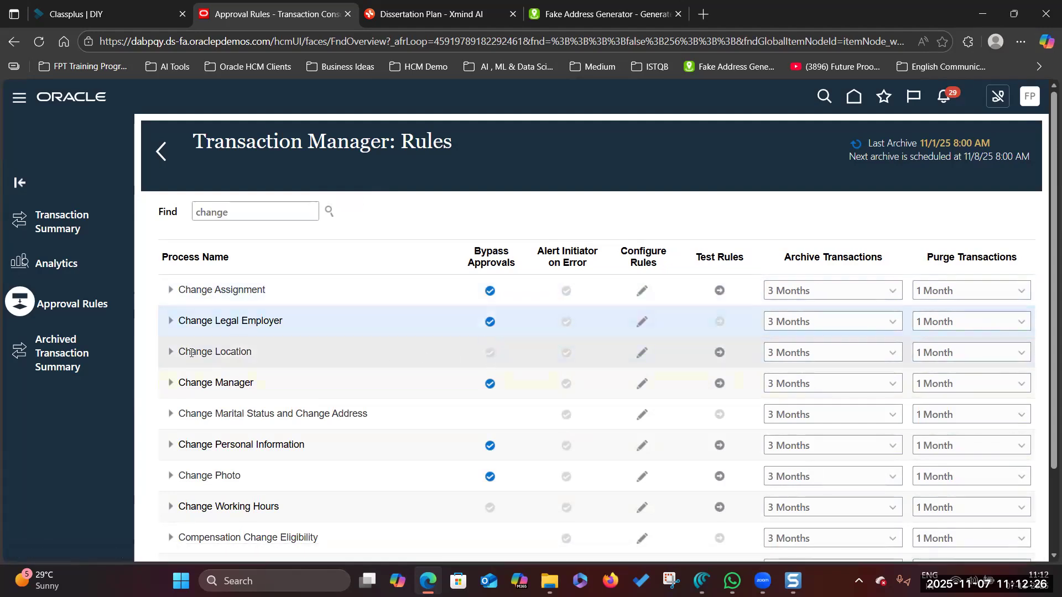
{"action": "left_click", "coordinate": [489, 352]}
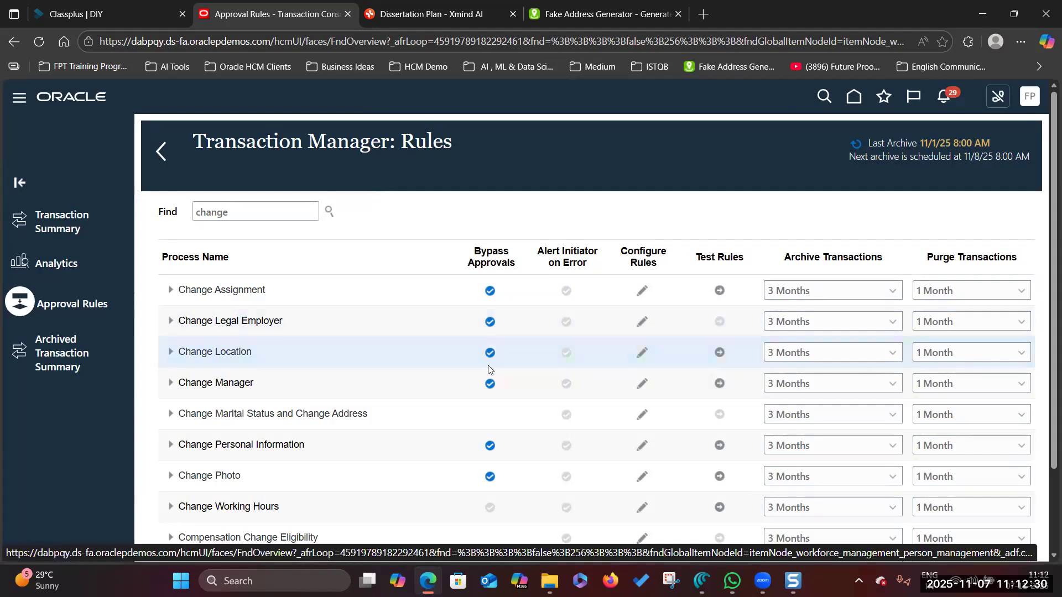
{"action": "left_click", "coordinate": [490, 507]}
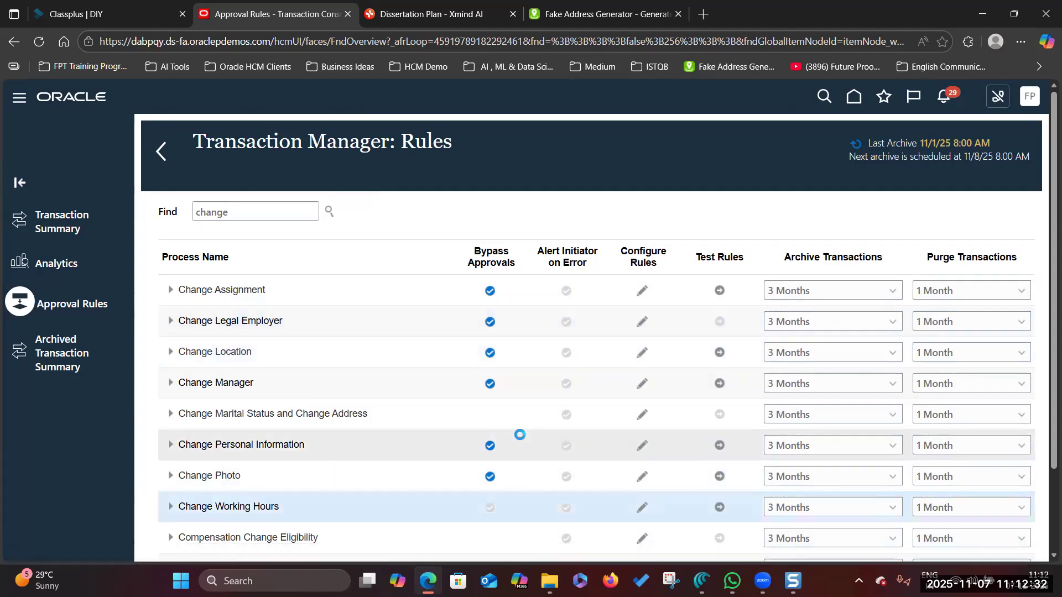
{"action": "scroll", "coordinate": [520, 434], "scroll_direction": "down", "scroll_amount": 1}
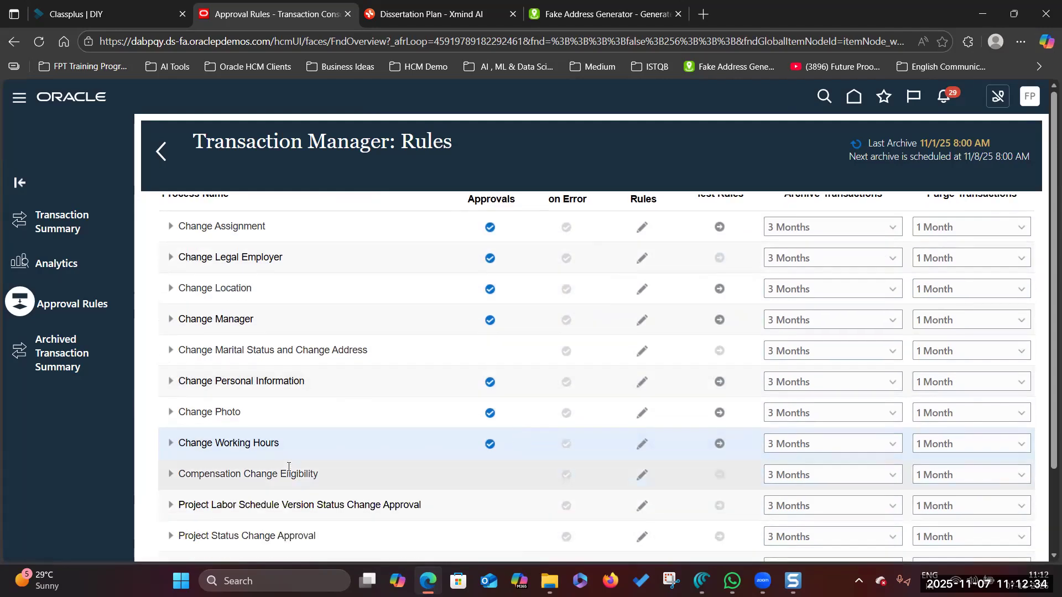
{"action": "scroll", "coordinate": [274, 377], "scroll_direction": "up", "scroll_amount": 1}
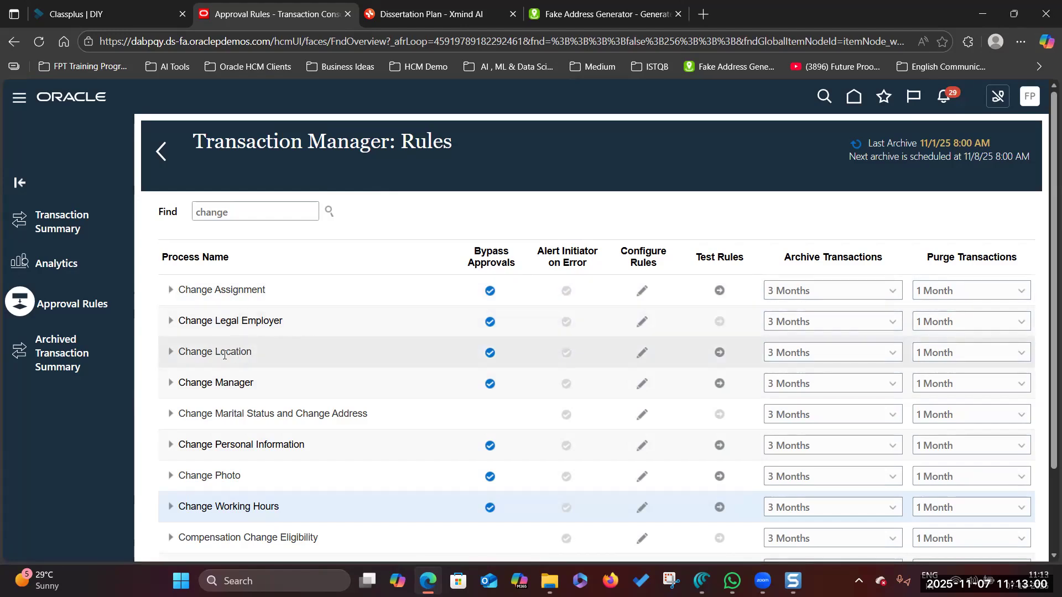
- Search processes for 'Busisness', find no match, clear the Find box, and return
{"action": "double_click", "coordinate": [299, 211]}
{"action": "key", "text": "BackSpace"}
{"action": "type", "text": "Busn"}
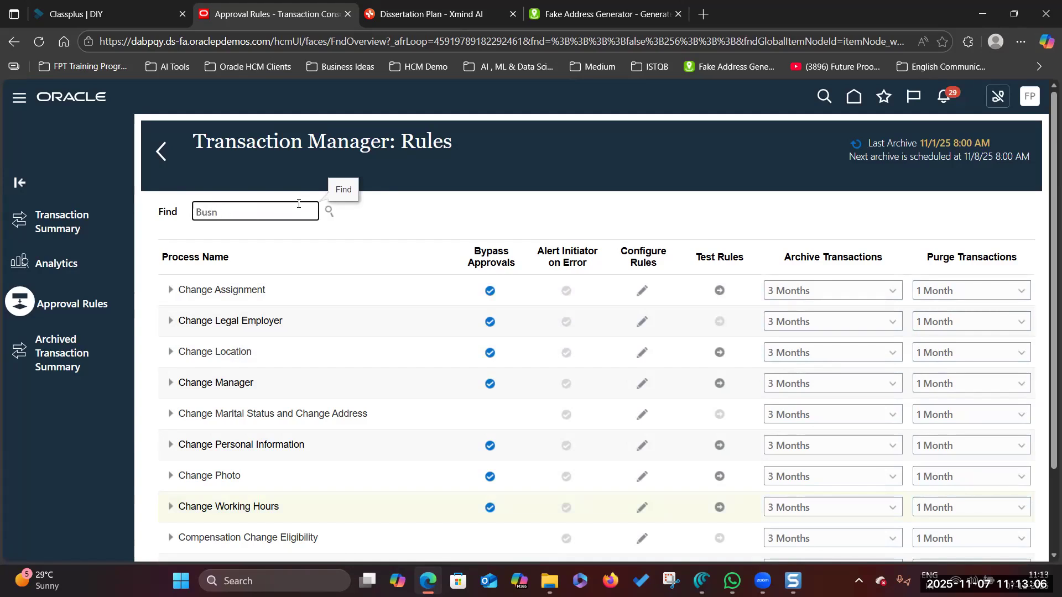
{"action": "type", "text": "sisness"}
{"action": "key", "text": "Return"}
{"action": "left_click_drag", "start_coordinate": [294, 209], "coordinate": [170, 211]}
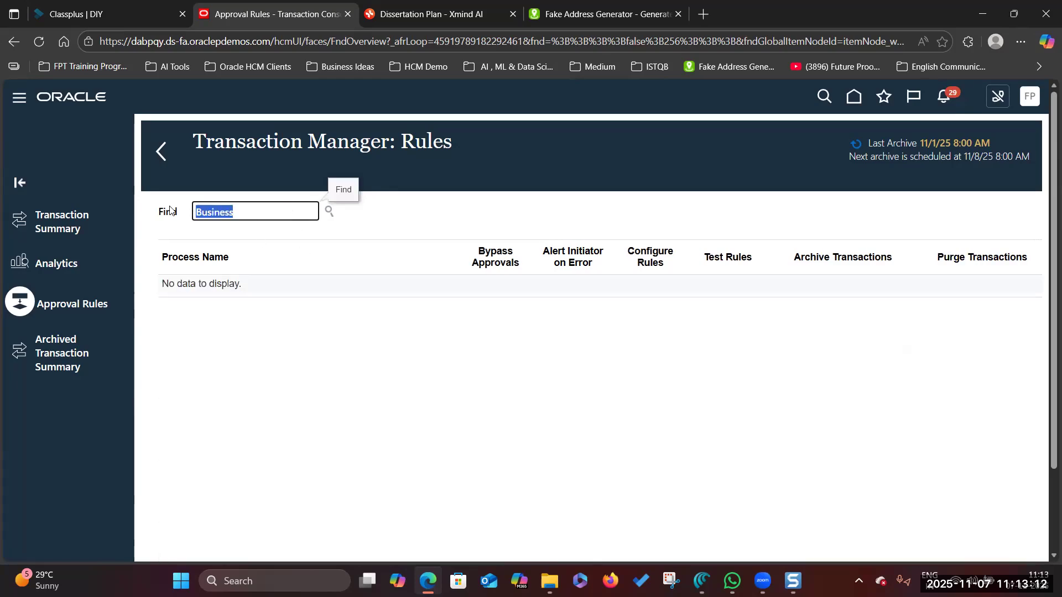
{"action": "key", "text": "BackSpace"}
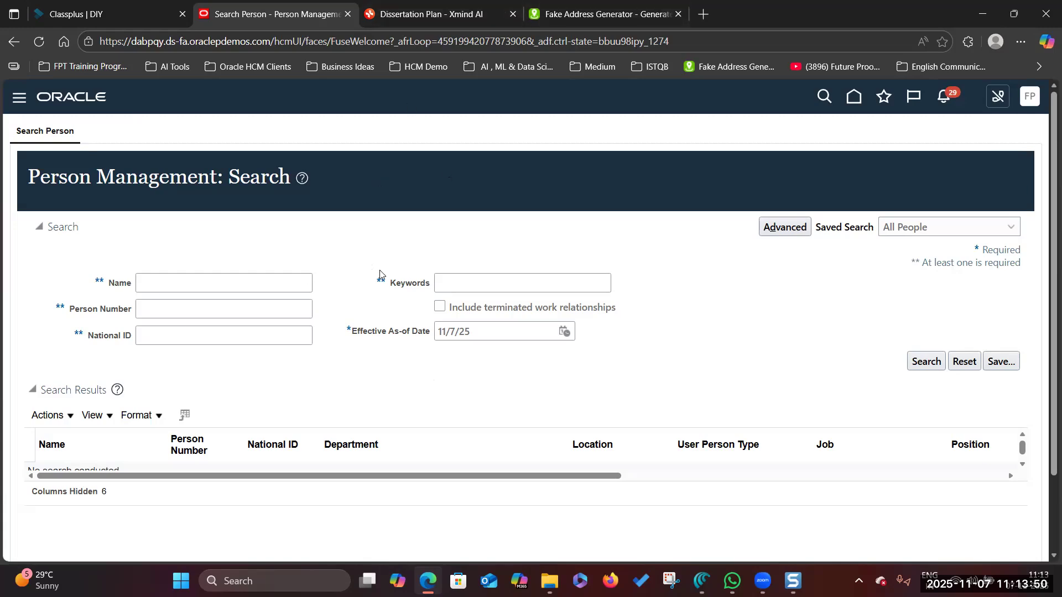
{"action": "left_click", "coordinate": [431, 14]}
- Add main topic 'Bypass Approvals for Transfer and Change Location' below 'Remove Position Sync Dependency', hiding the Style panel
{"action": "scroll", "coordinate": [462, 332], "scroll_direction": "up", "scroll_amount": 3}
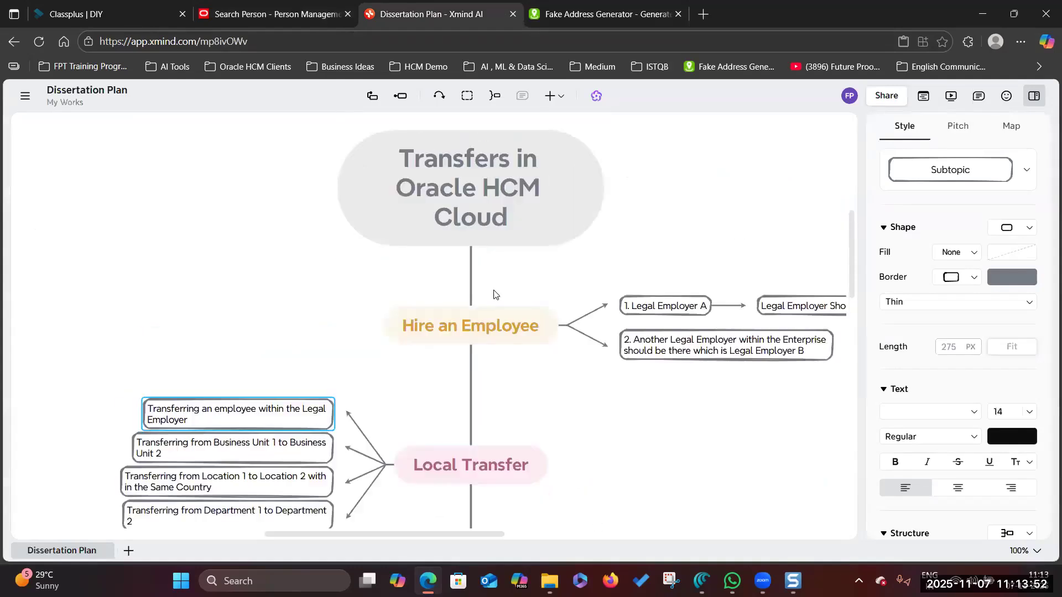
{"action": "left_click", "coordinate": [378, 221]}
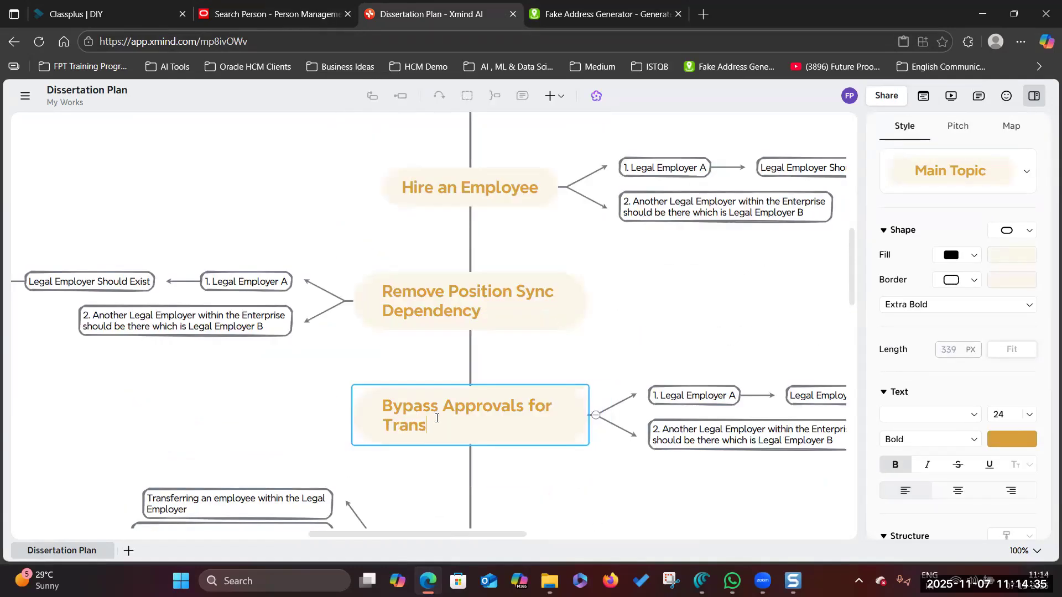
{"action": "type", "text": "fer and Change"}
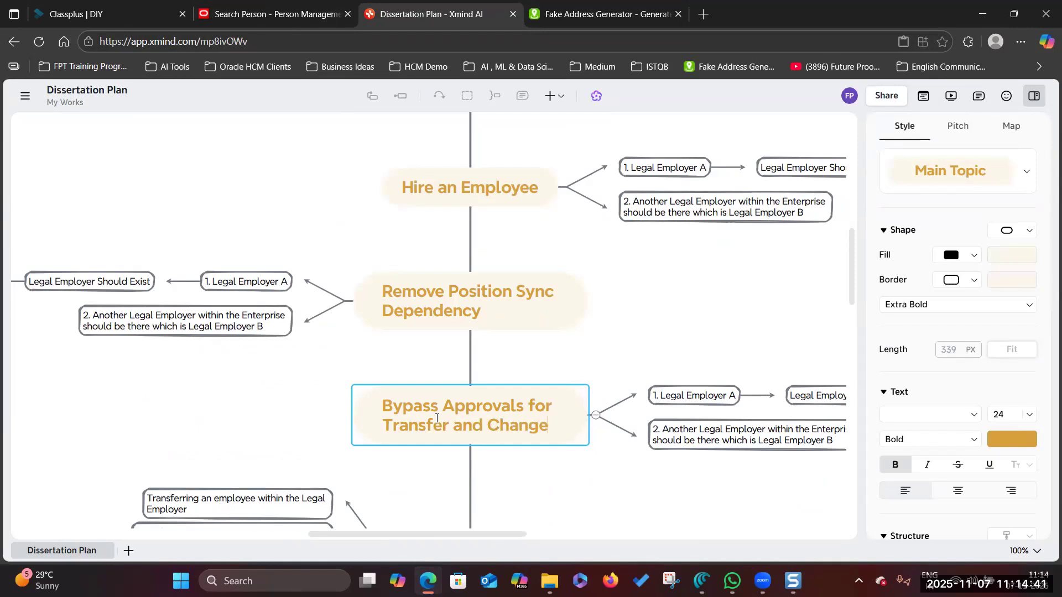
{"action": "type", "text": " Location"}
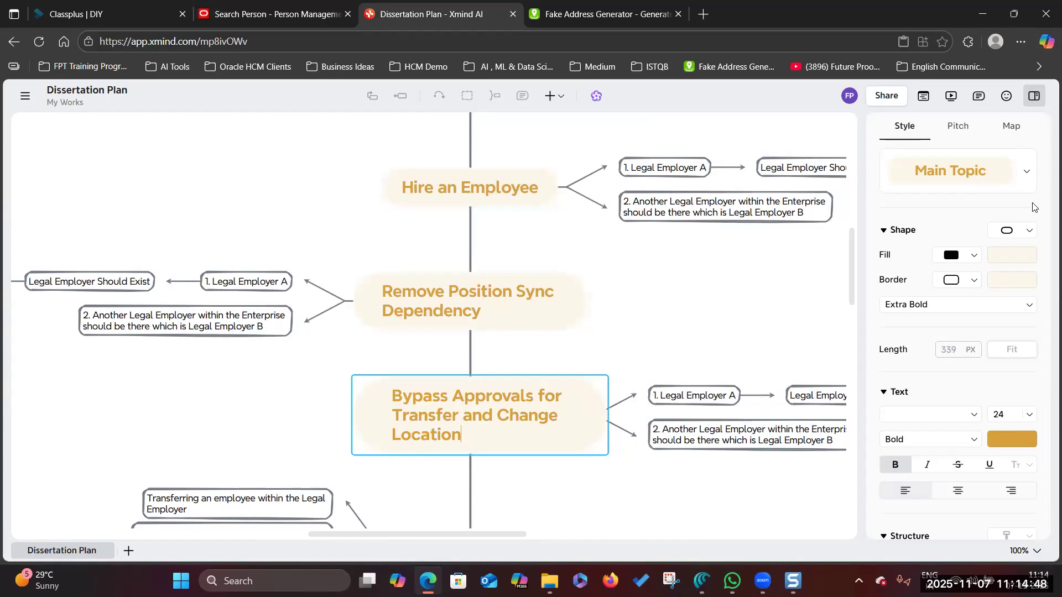
{"action": "left_click", "coordinate": [1038, 98]}
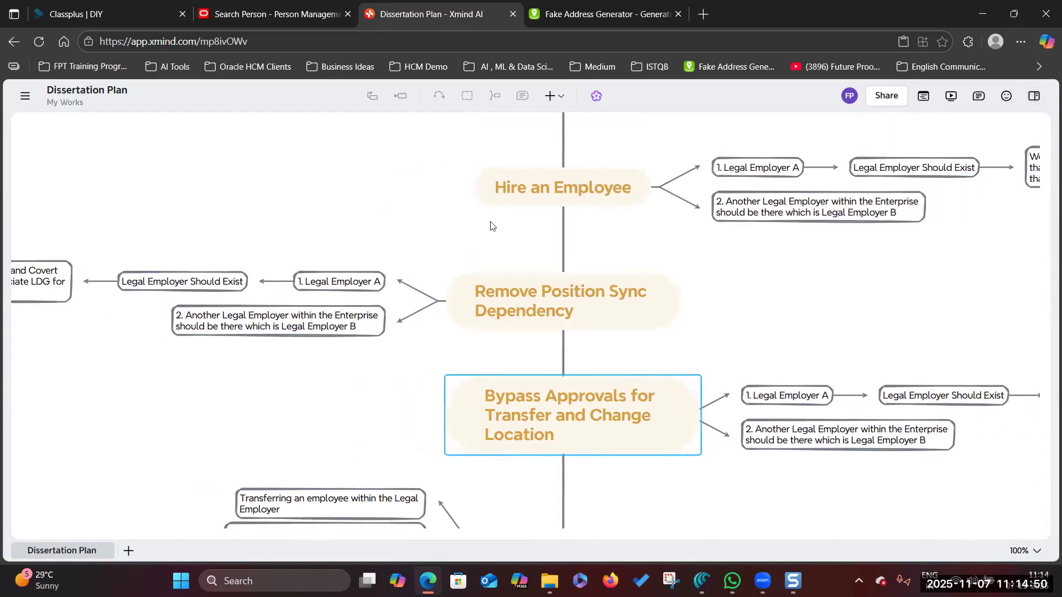
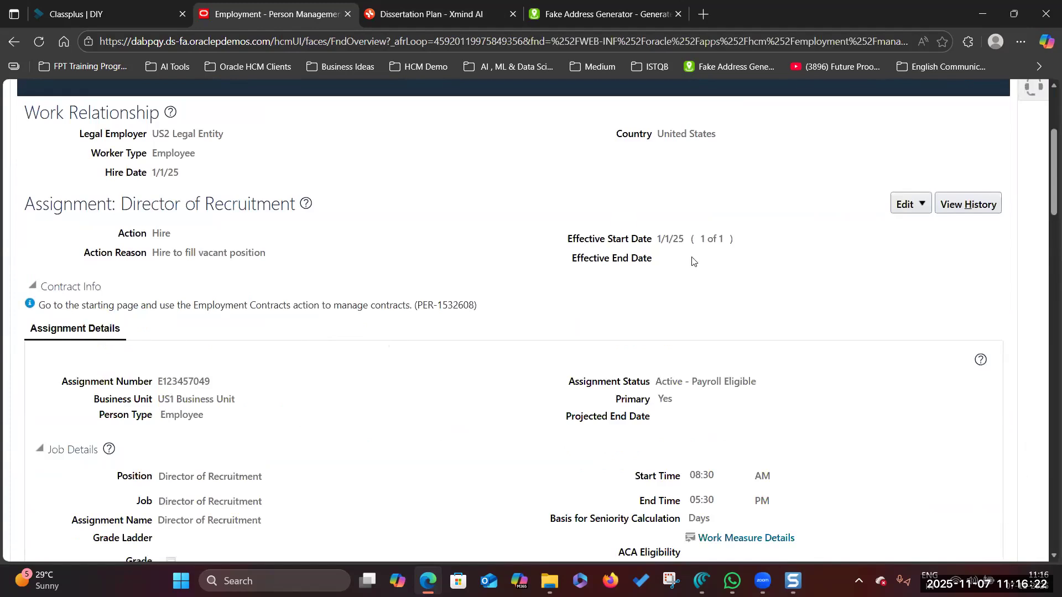
- Start a dated Update of the assignment with effective start date 5/1/25
{"action": "left_click", "coordinate": [923, 205]}
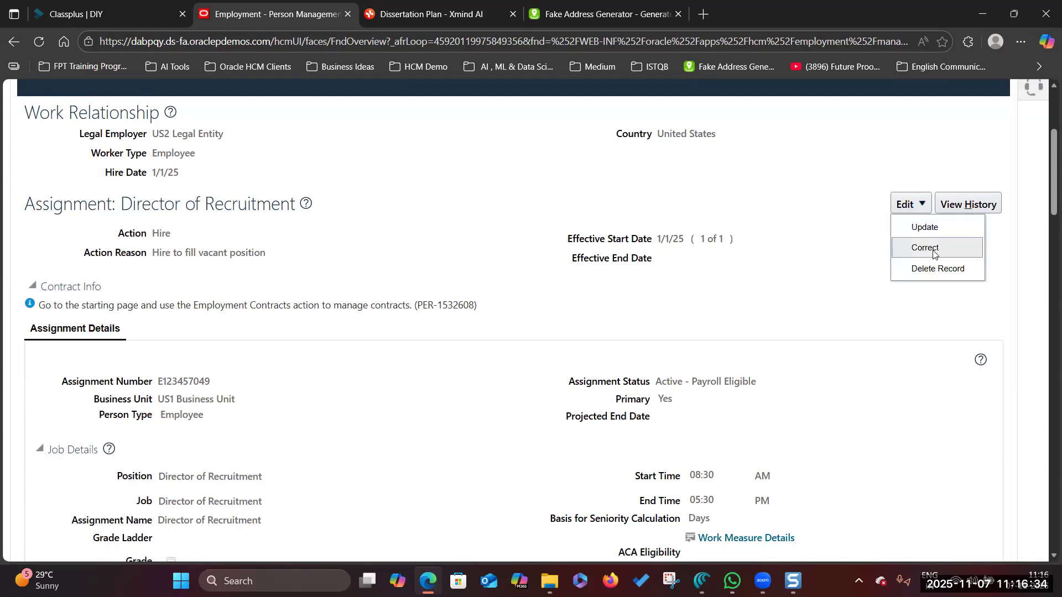
{"action": "scroll", "coordinate": [791, 323], "scroll_direction": "up", "scroll_amount": 2}
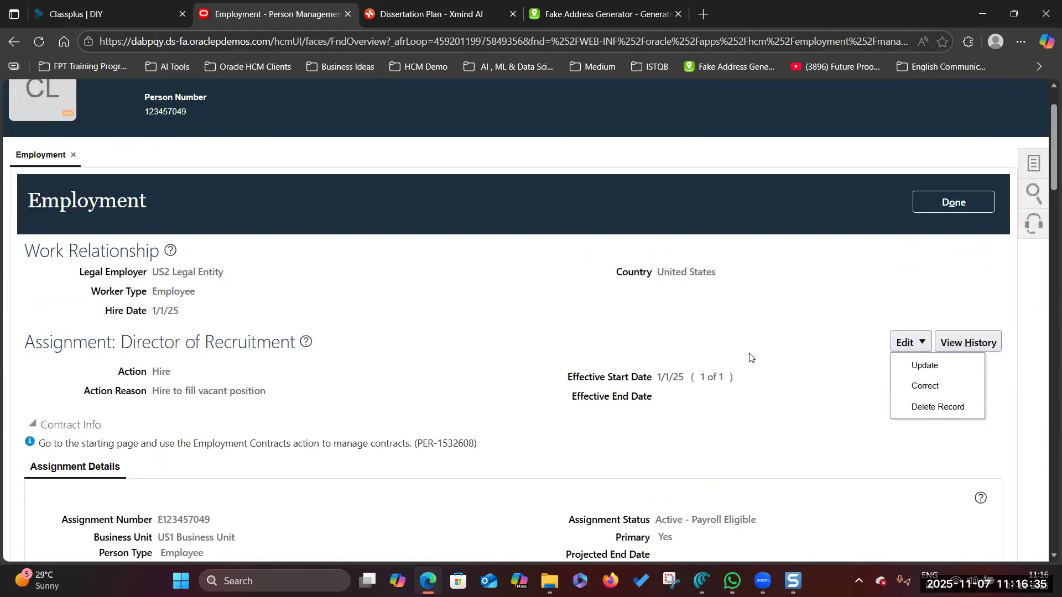
{"action": "left_click", "coordinate": [933, 371]}
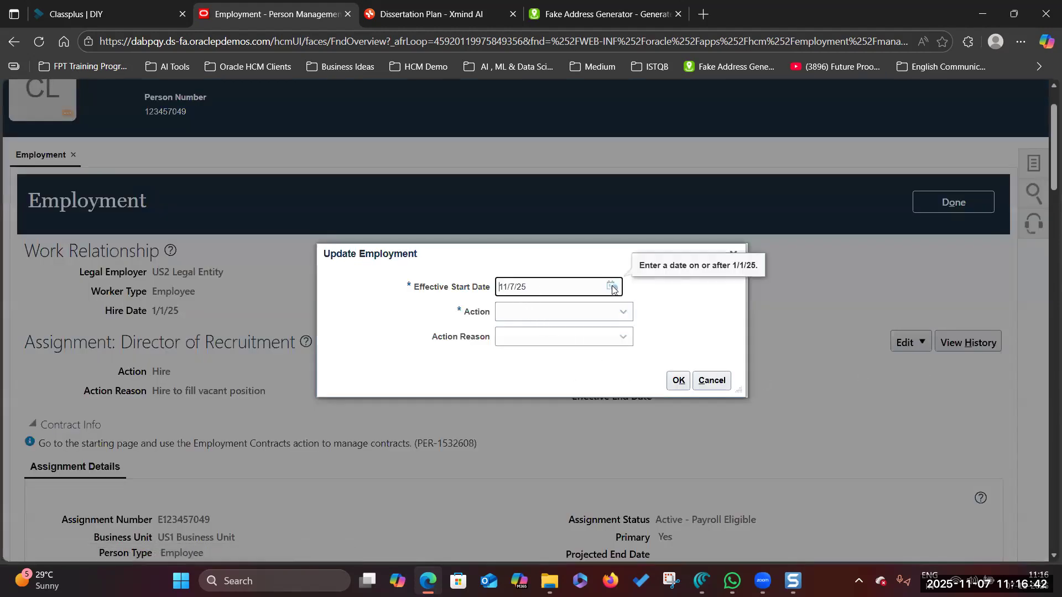
{"action": "left_click", "coordinate": [611, 286]}
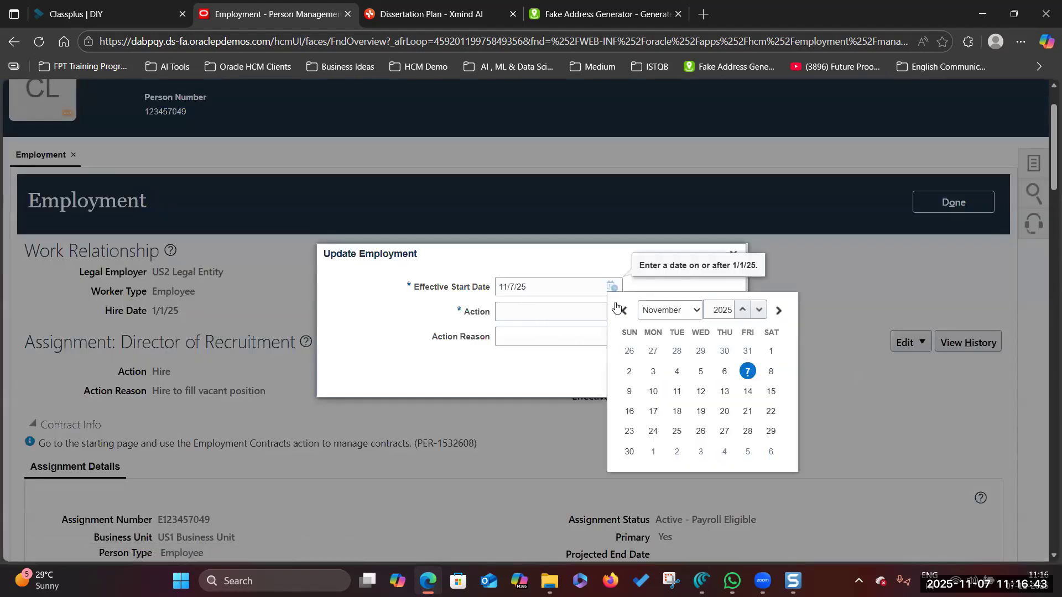
{"action": "left_click", "coordinate": [695, 311]}
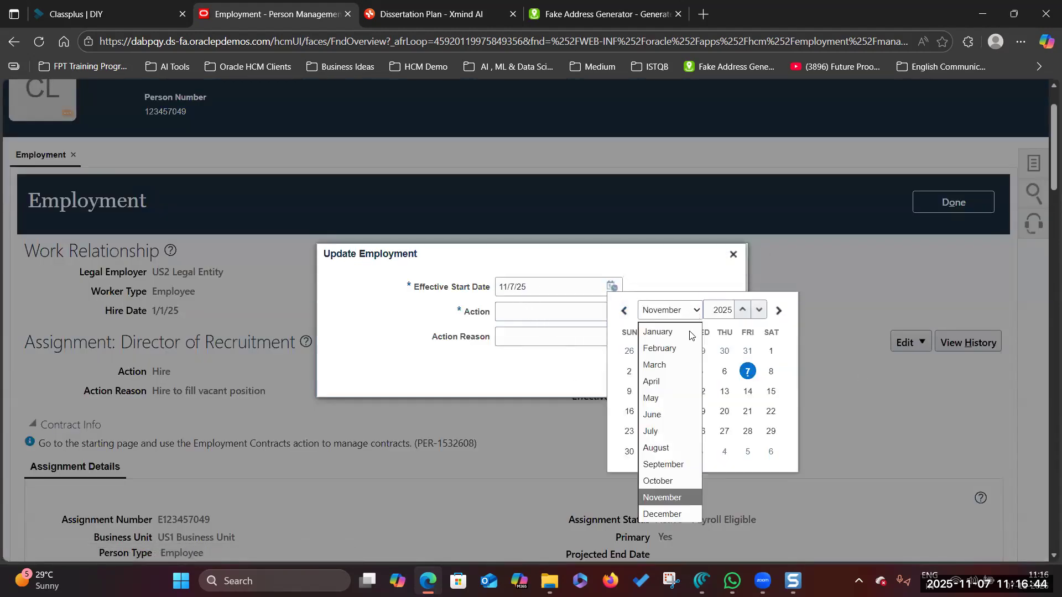
{"action": "left_click", "coordinate": [673, 404]}
{"action": "left_click", "coordinate": [723, 352]}
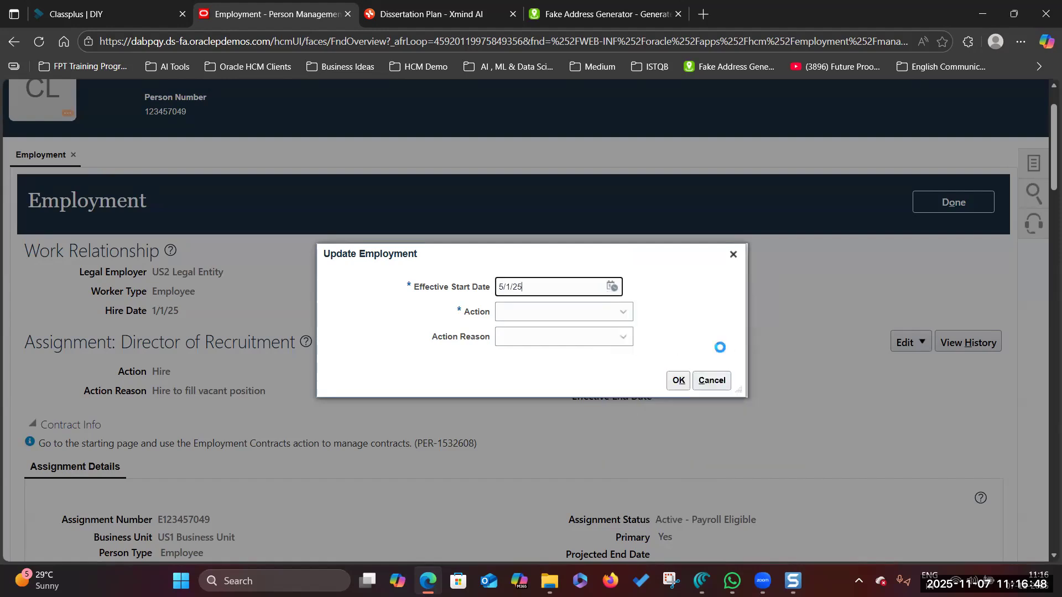
- Set the action to Transfer with reason Worker Request and confirm
{"action": "left_click", "coordinate": [621, 312]}
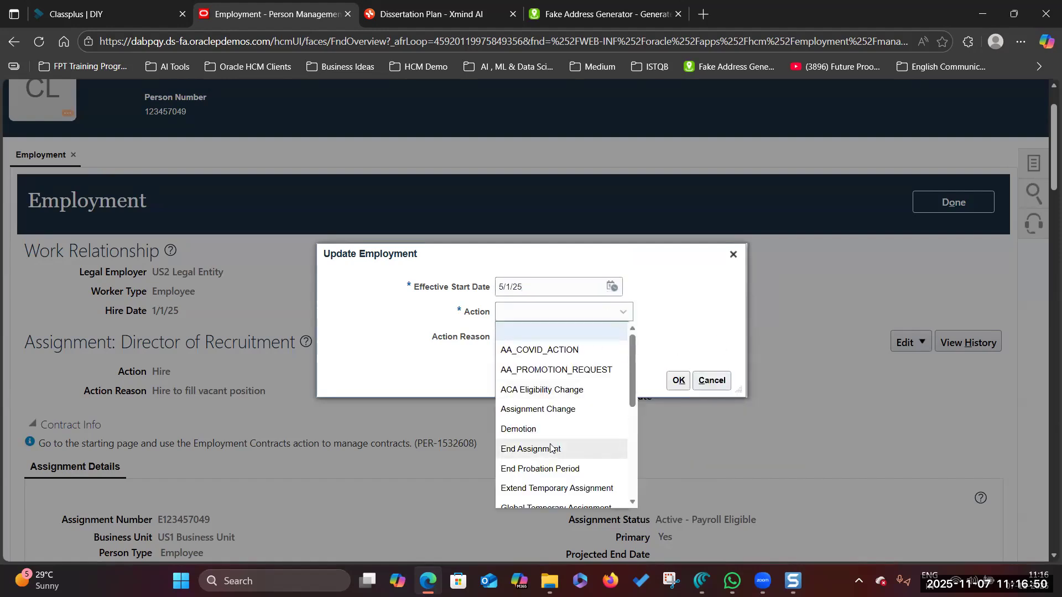
{"action": "scroll", "coordinate": [550, 449], "scroll_direction": "down", "scroll_amount": 1}
{"action": "scroll", "coordinate": [552, 450], "scroll_direction": "down", "scroll_amount": 3}
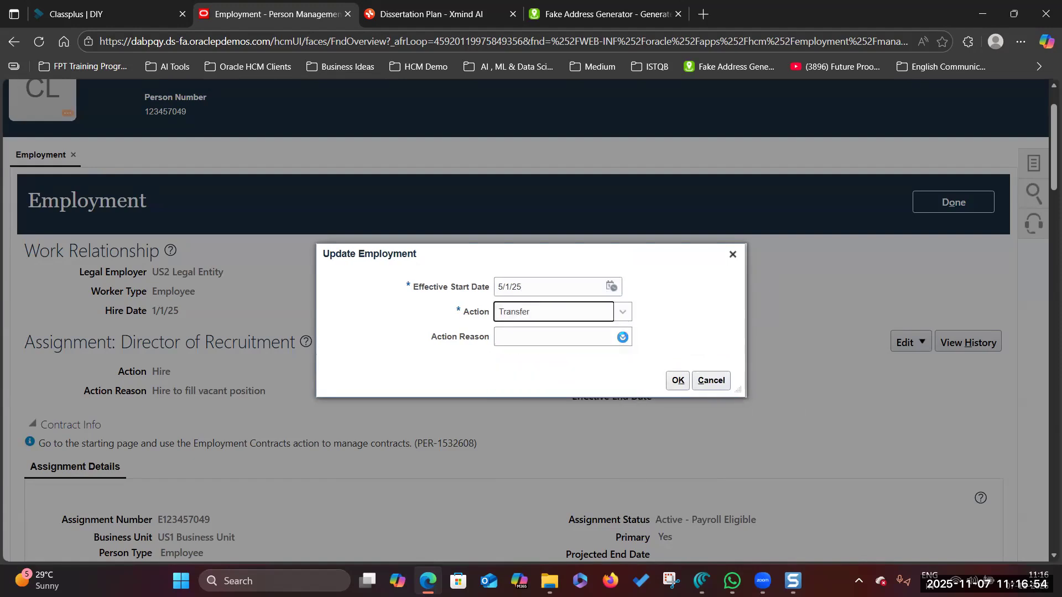
{"action": "left_click", "coordinate": [623, 336]}
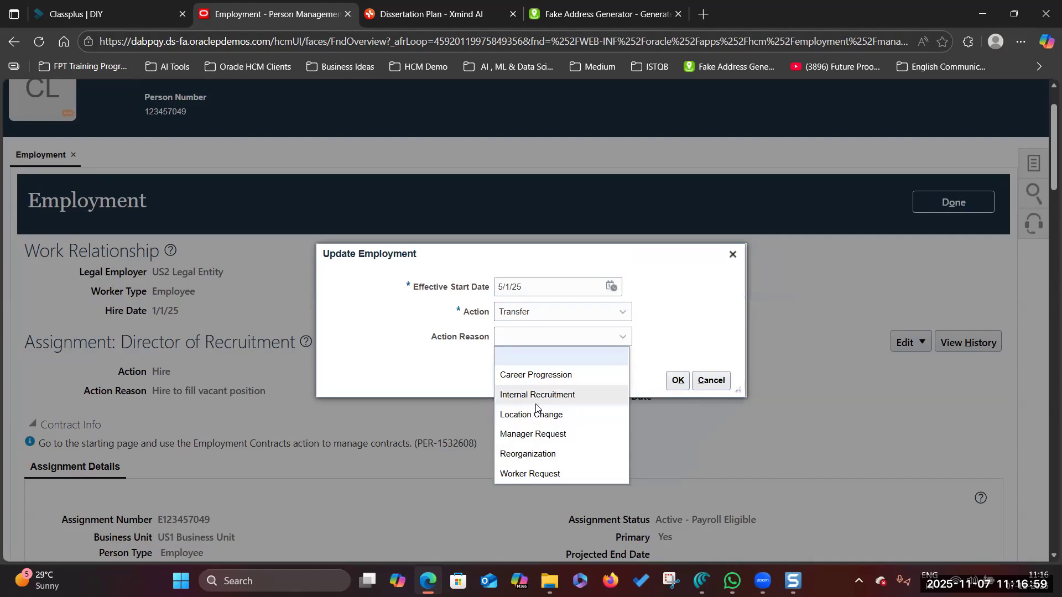
{"action": "left_click", "coordinate": [562, 475]}
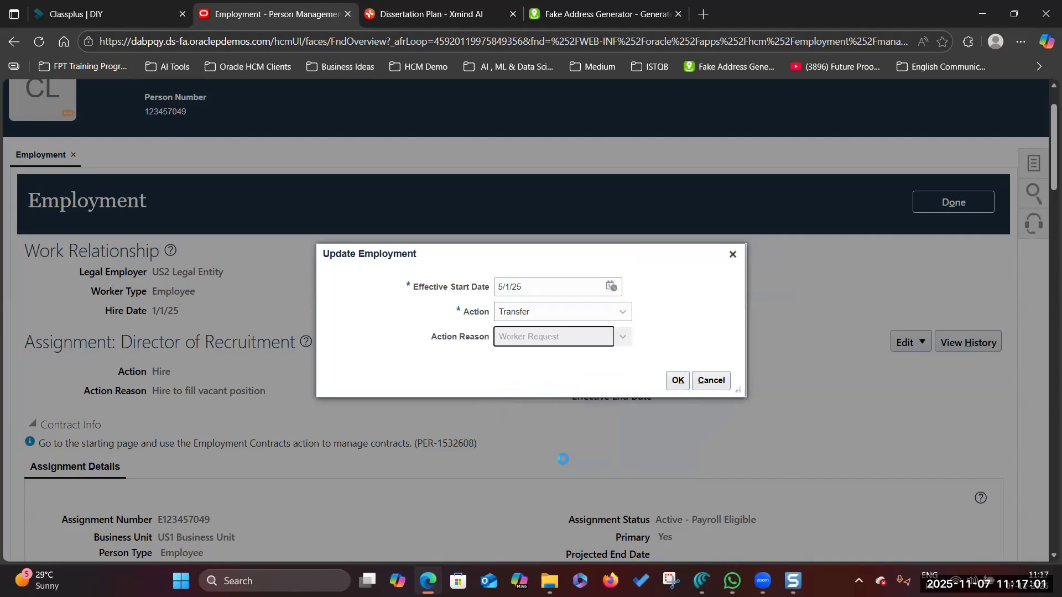
{"action": "left_click", "coordinate": [677, 380]}
- Set the assignment's location to New York
{"action": "scroll", "coordinate": [680, 439], "scroll_direction": "down", "scroll_amount": 5}
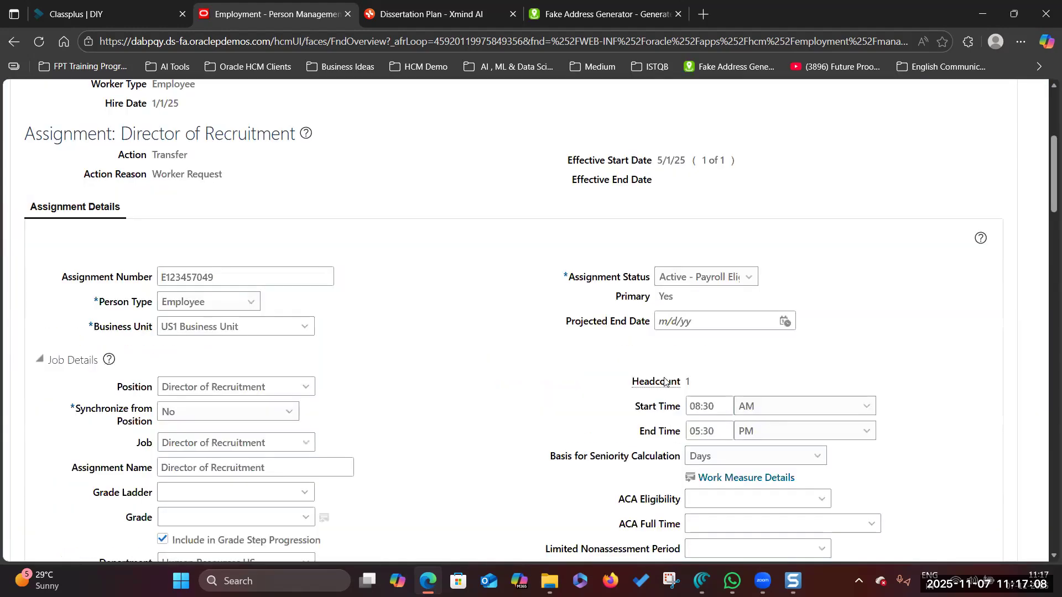
{"action": "scroll", "coordinate": [275, 366], "scroll_direction": "down", "scroll_amount": 5}
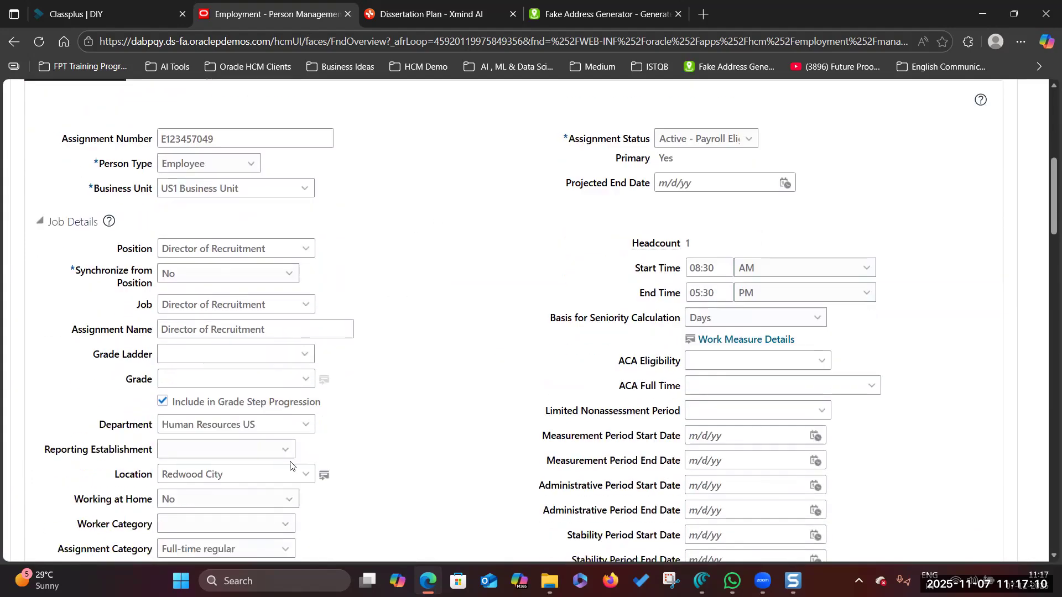
{"action": "left_click", "coordinate": [306, 337]}
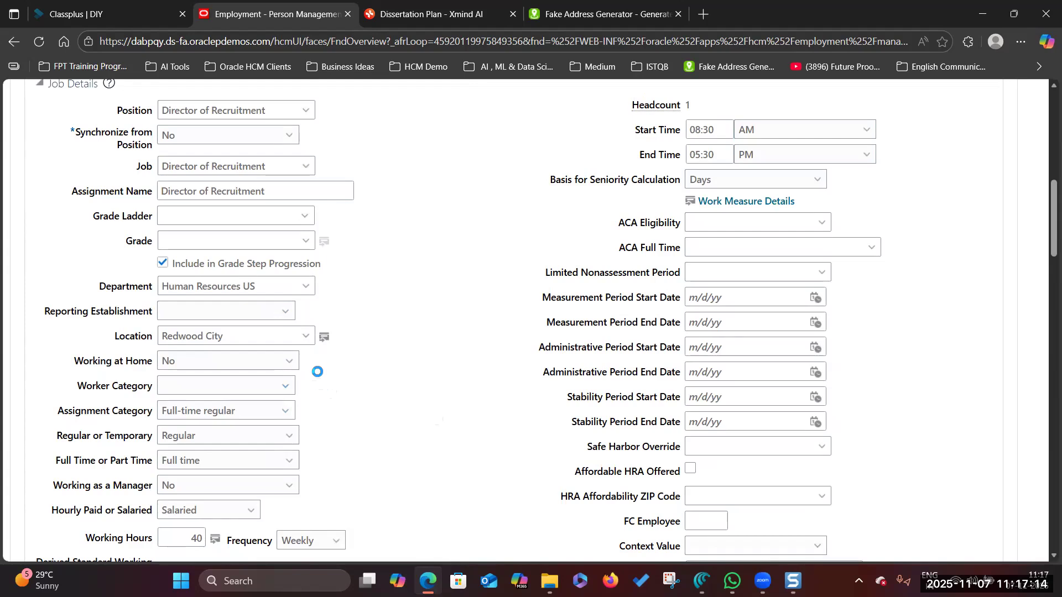
{"action": "left_click", "coordinate": [221, 375]}
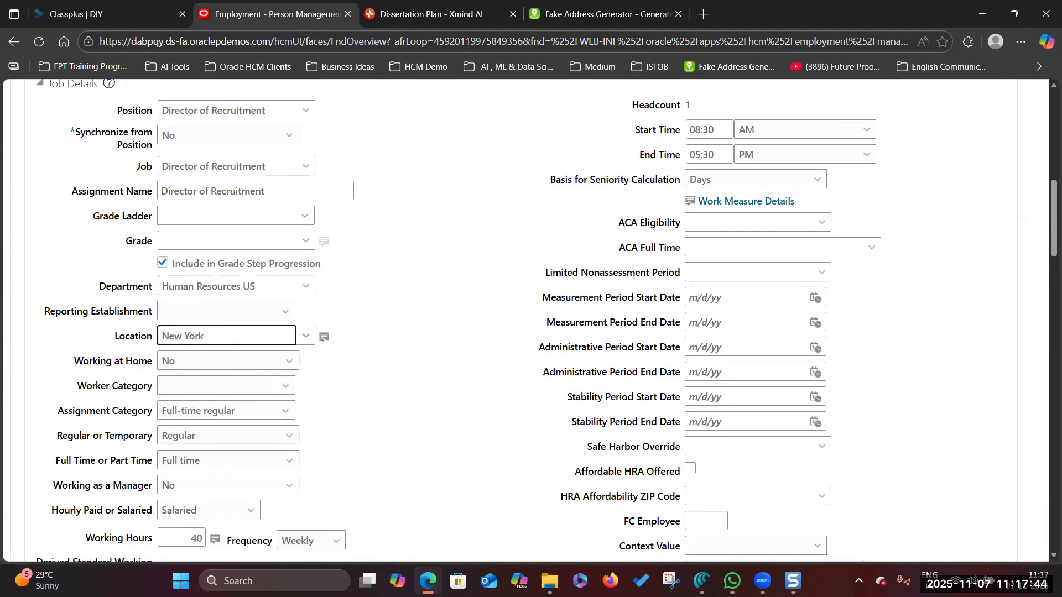
{"action": "left_click", "coordinate": [180, 580]}
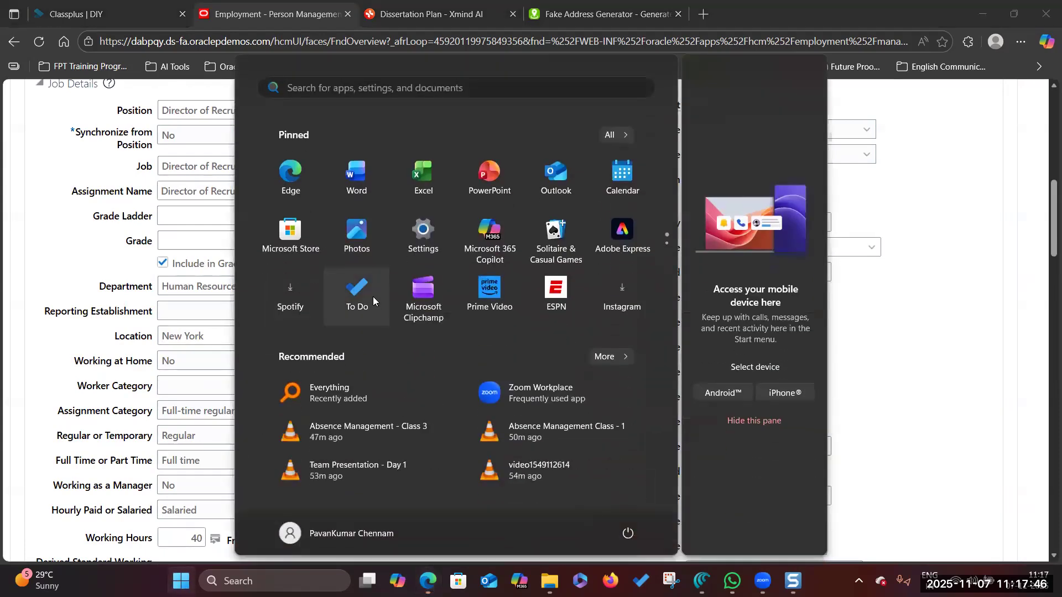
{"action": "scroll", "coordinate": [369, 248], "scroll_direction": "down", "scroll_amount": 1}
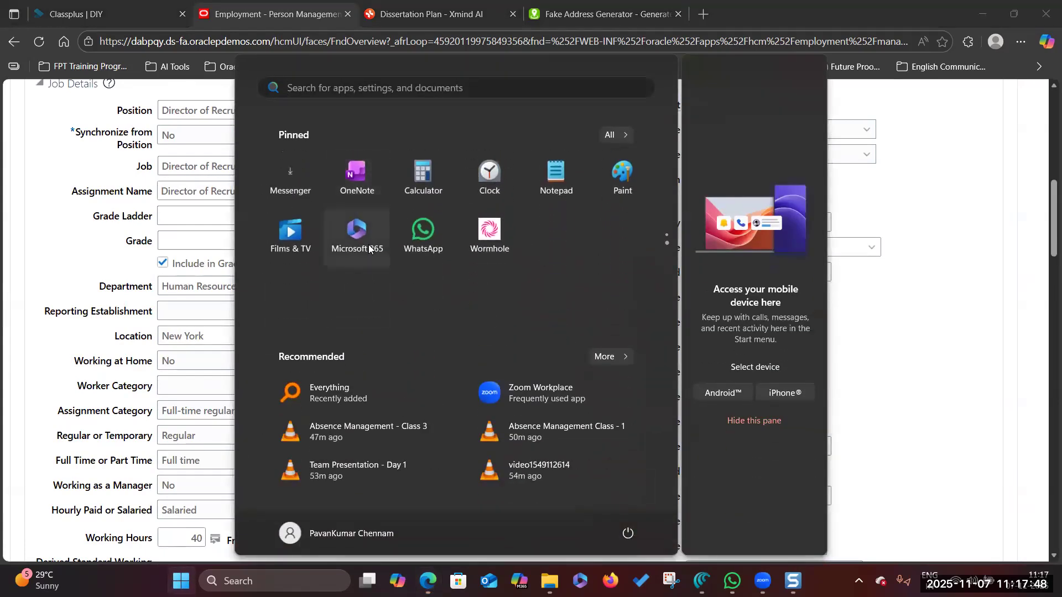
{"action": "scroll", "coordinate": [369, 249], "scroll_direction": "up", "scroll_amount": 1}
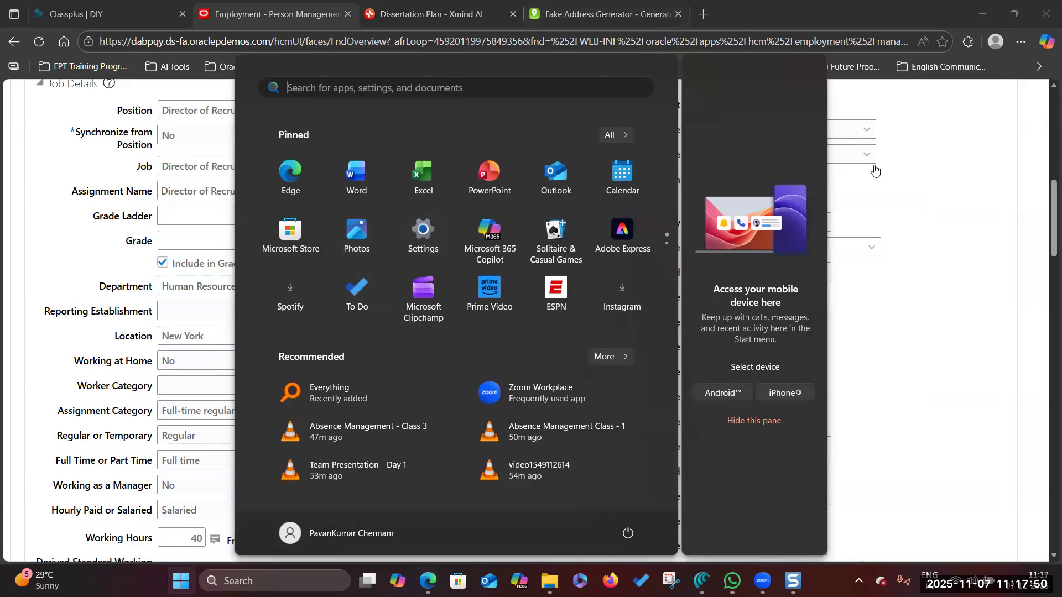
{"action": "left_click", "coordinate": [978, 313]}
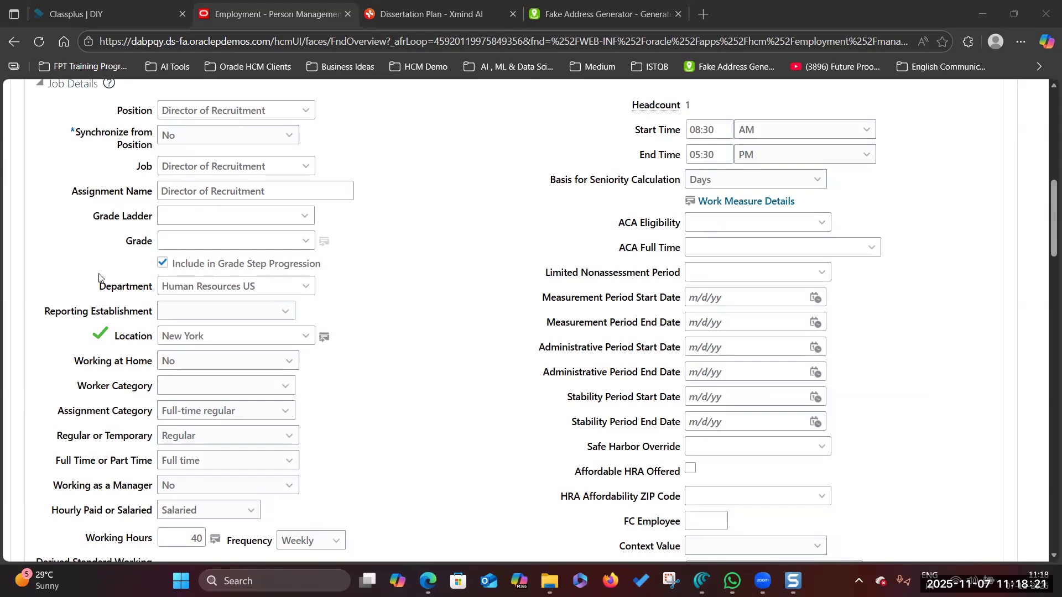
- Search the Department list to pick Finance US
{"action": "scroll", "coordinate": [367, 313], "scroll_direction": "down", "scroll_amount": 5}
{"action": "scroll", "coordinate": [367, 317], "scroll_direction": "up", "scroll_amount": 5}
{"action": "scroll", "coordinate": [382, 284], "scroll_direction": "up", "scroll_amount": 1}
{"action": "scroll", "coordinate": [287, 304], "scroll_direction": "down", "scroll_amount": 1}
{"action": "left_click", "coordinate": [306, 287]}
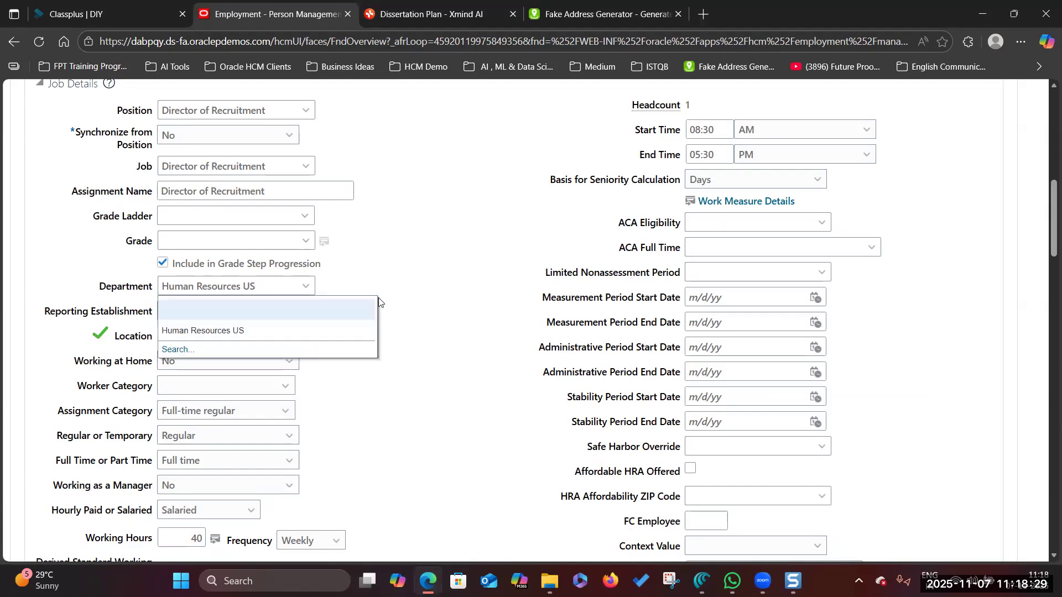
{"action": "left_click", "coordinate": [175, 352]}
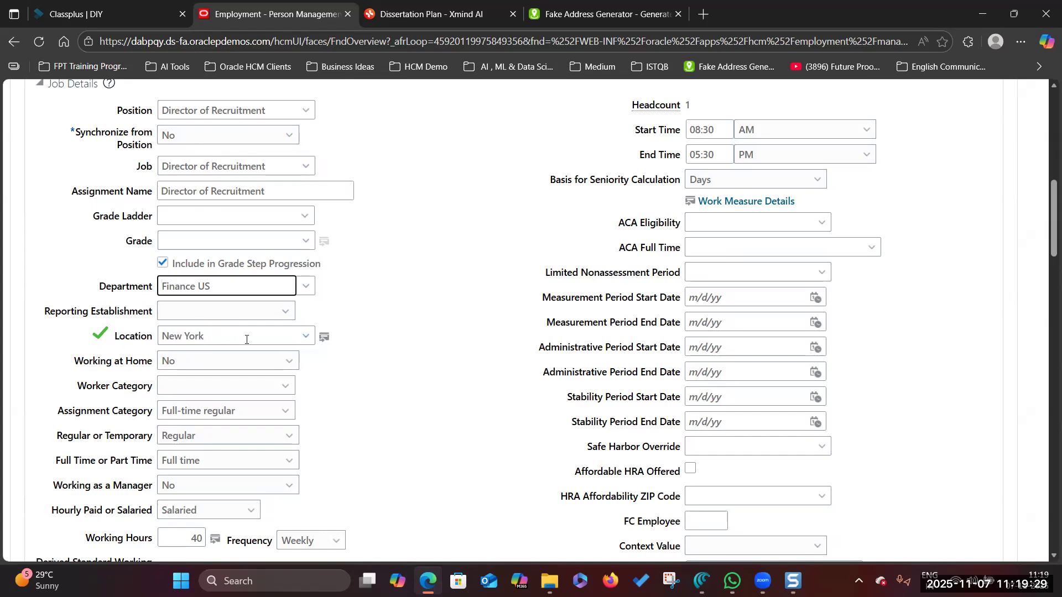
{"action": "scroll", "coordinate": [501, 343], "scroll_direction": "up", "scroll_amount": 10}
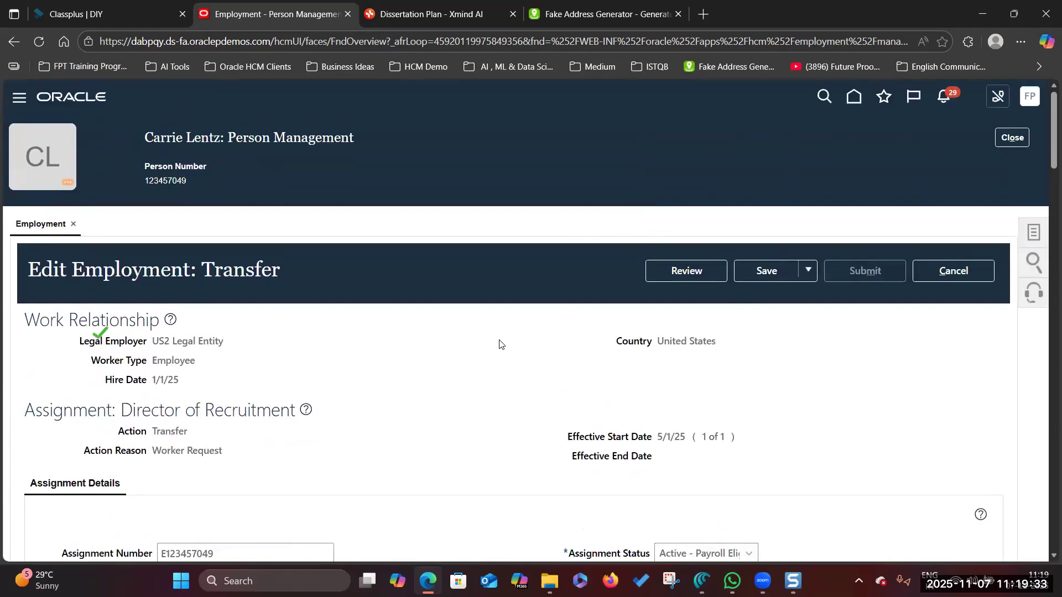
{"action": "scroll", "coordinate": [429, 345], "scroll_direction": "down", "scroll_amount": 3}
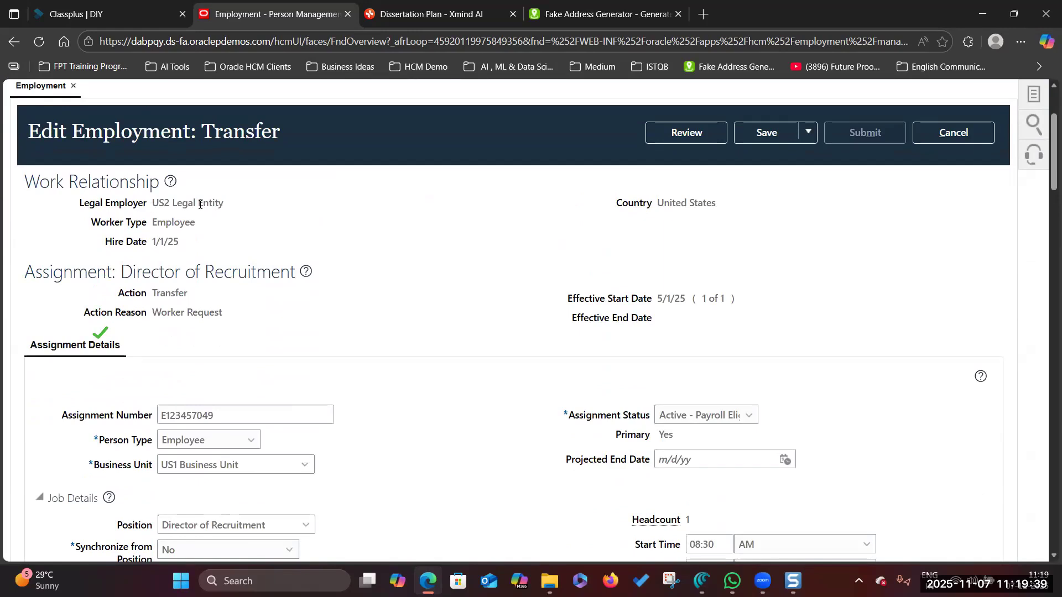
{"action": "left_click_drag", "start_coordinate": [155, 293], "coordinate": [203, 297]}
{"action": "left_click", "coordinate": [192, 299]}
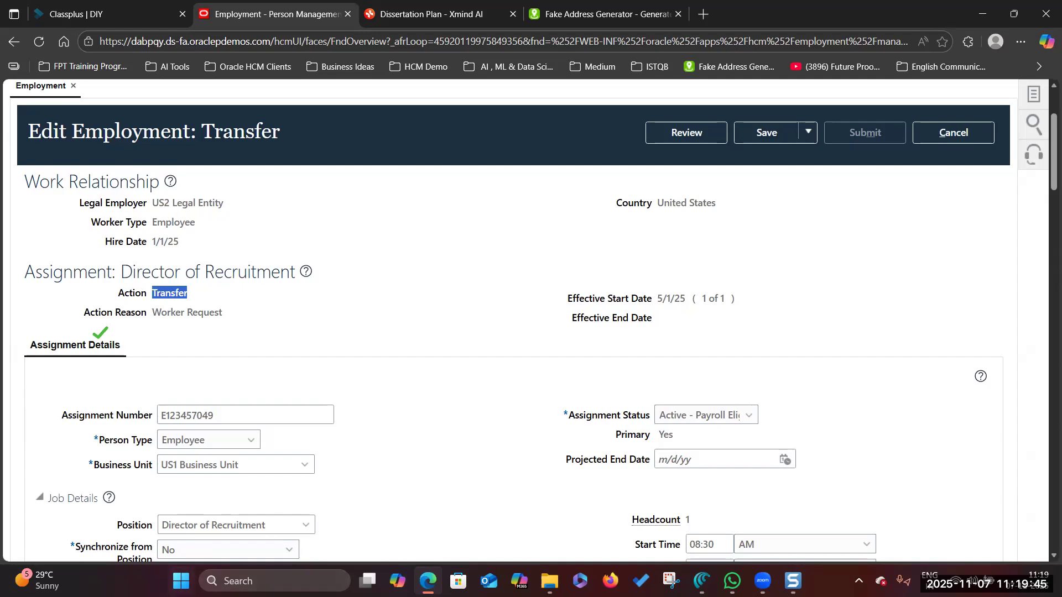
{"action": "key", "text": "super"}
{"action": "scroll", "coordinate": [539, 249], "scroll_direction": "down", "scroll_amount": 2}
{"action": "scroll", "coordinate": [568, 209], "scroll_direction": "up", "scroll_amount": 2}
{"action": "left_click", "coordinate": [626, 133]}
{"action": "scroll", "coordinate": [267, 390], "scroll_direction": "down", "scroll_amount": 2}
{"action": "scroll", "coordinate": [403, 366], "scroll_direction": "down", "scroll_amount": 5}
{"action": "scroll", "coordinate": [404, 366], "scroll_direction": "up", "scroll_amount": 3}
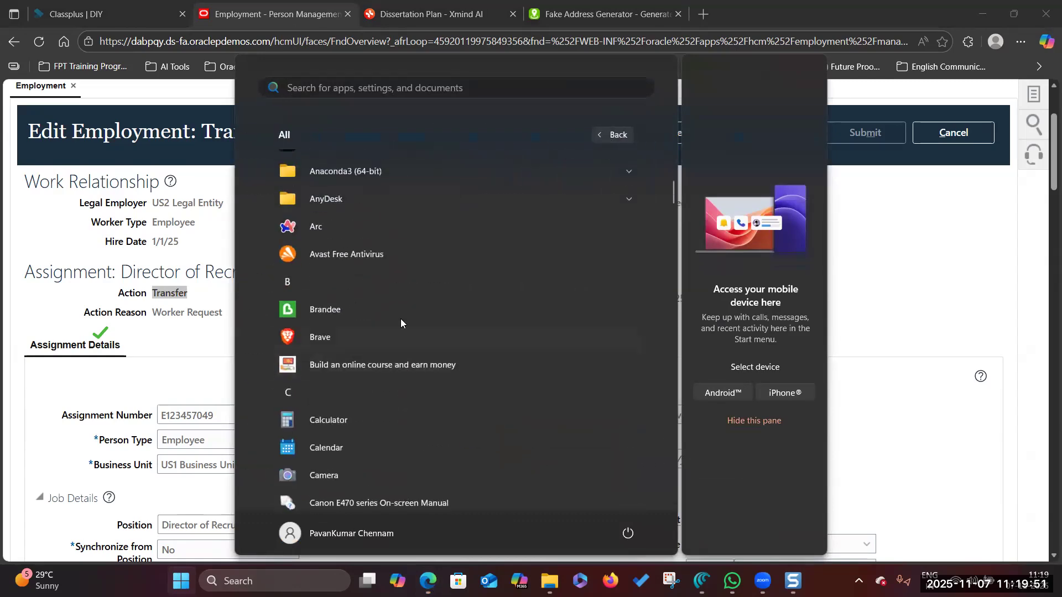
{"action": "scroll", "coordinate": [424, 313], "scroll_direction": "up", "scroll_amount": 3}
{"action": "scroll", "coordinate": [430, 326], "scroll_direction": "up", "scroll_amount": 2}
{"action": "scroll", "coordinate": [430, 326], "scroll_direction": "down", "scroll_amount": 8}
{"action": "scroll", "coordinate": [430, 328], "scroll_direction": "down", "scroll_amount": 3}
{"action": "scroll", "coordinate": [430, 328], "scroll_direction": "up", "scroll_amount": 3}
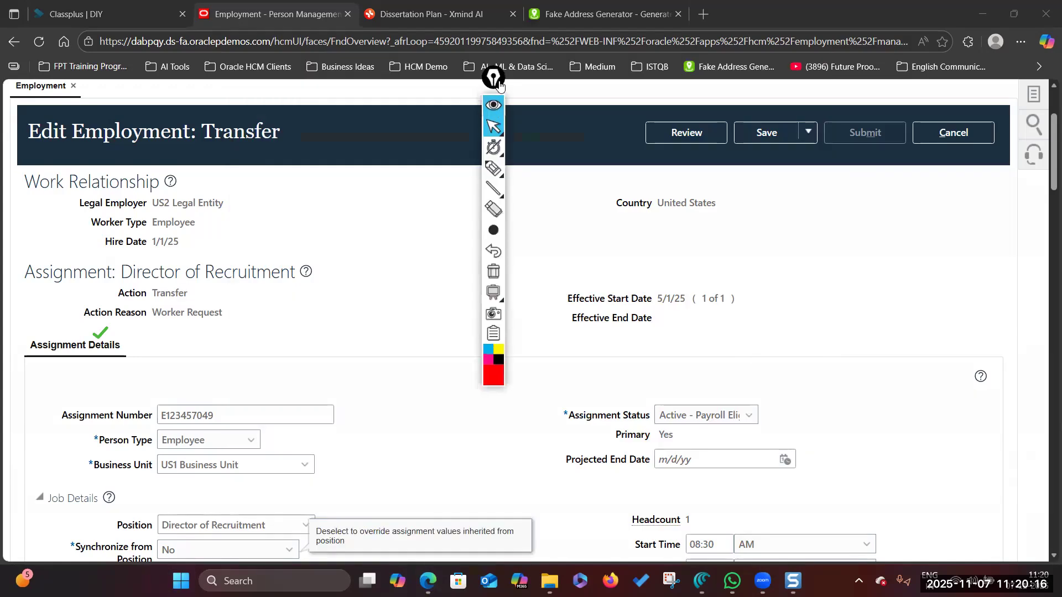
{"action": "left_click_drag", "start_coordinate": [500, 83], "coordinate": [990, 188]}
{"action": "left_click", "coordinate": [992, 331]}
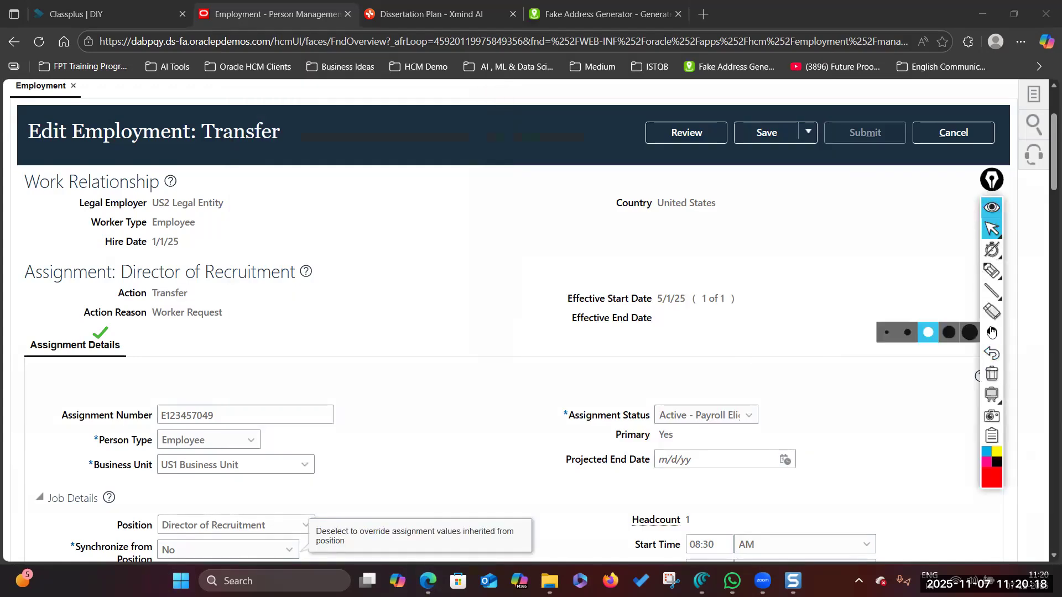
{"action": "left_click", "coordinate": [992, 291]}
{"action": "left_click", "coordinate": [955, 292]}
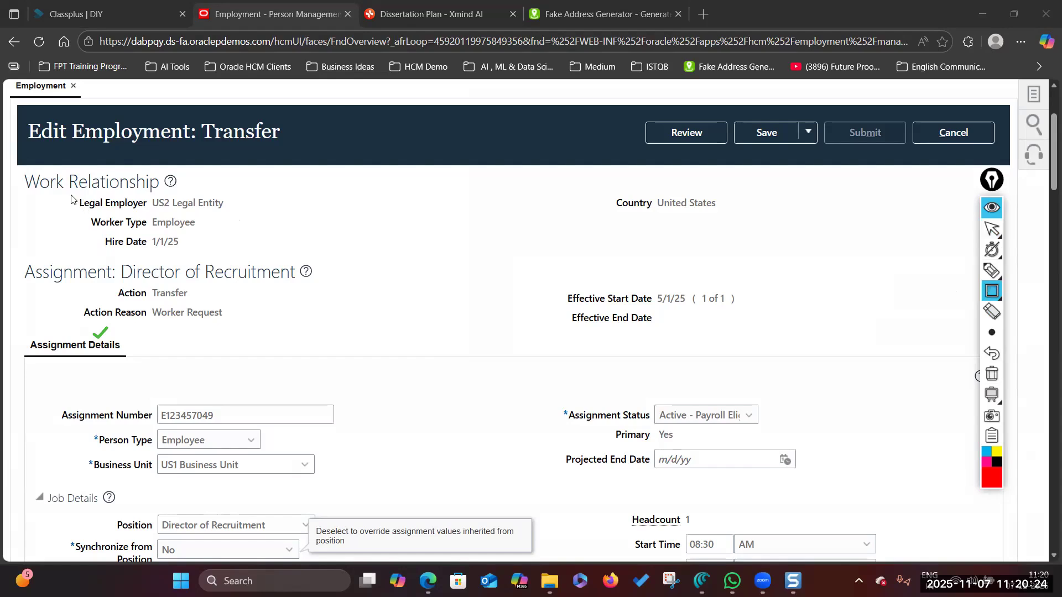
{"action": "left_click_drag", "start_coordinate": [68, 193], "coordinate": [233, 213]}
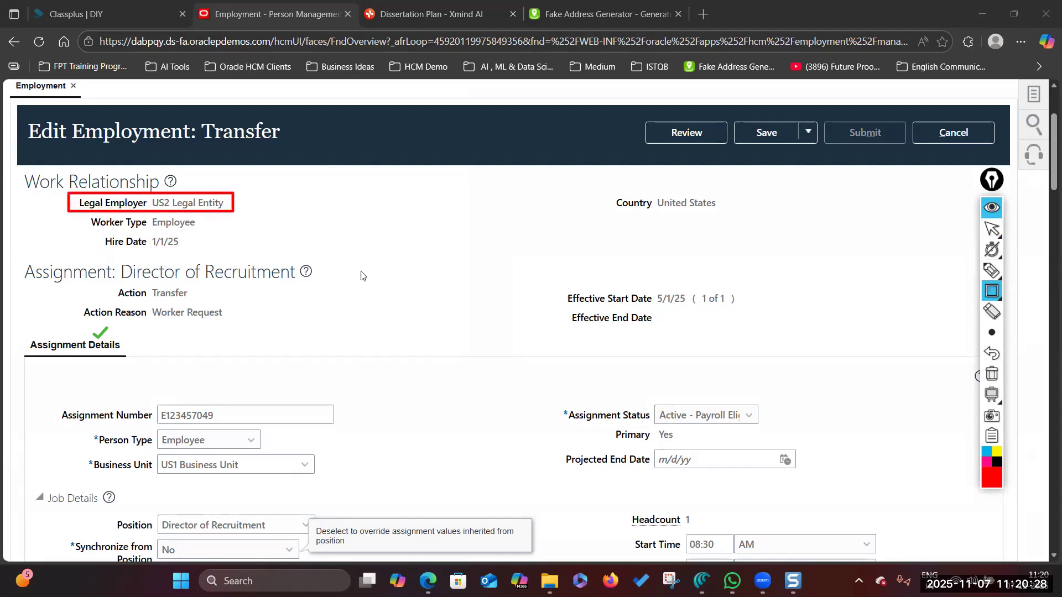
{"action": "mouse_move", "coordinate": [108, 284]}
{"action": "left_mouse_down"}
{"action": "mouse_move", "coordinate": [168, 307]}
{"action": "mouse_move", "coordinate": [198, 304]}
{"action": "left_mouse_up"}
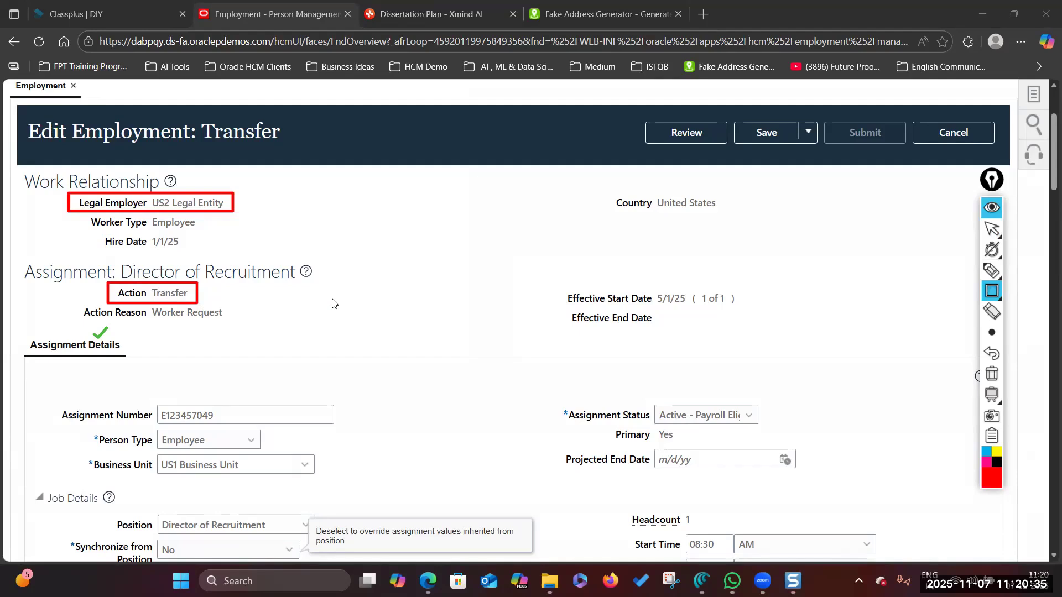
{"action": "scroll", "coordinate": [334, 367], "scroll_direction": "up", "scroll_amount": 5}
{"action": "left_click", "coordinate": [992, 228]}
{"action": "scroll", "coordinate": [809, 331], "scroll_direction": "down", "scroll_amount": 5}
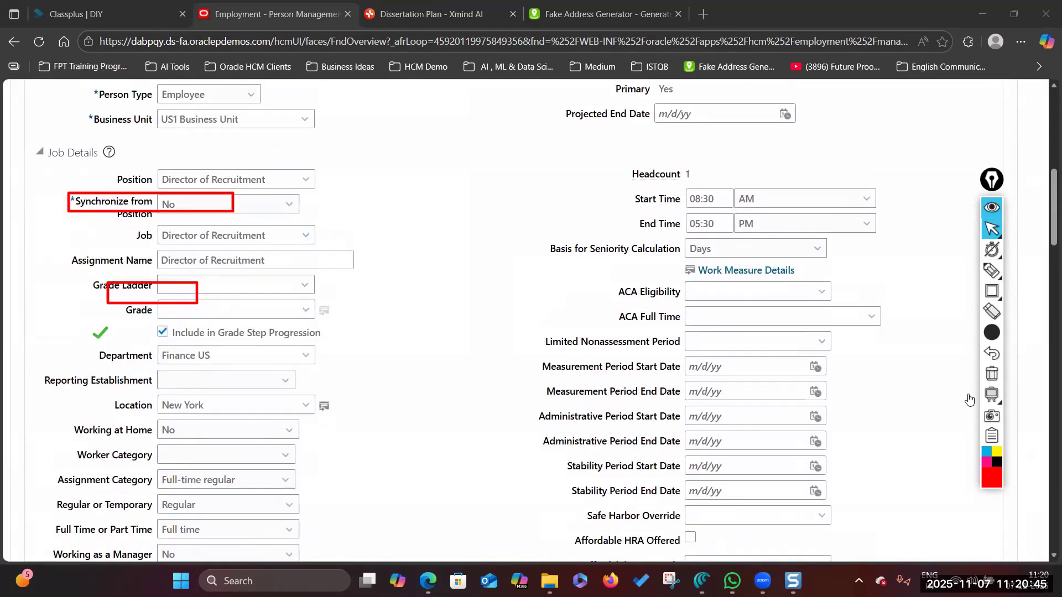
{"action": "left_click", "coordinate": [992, 374]}
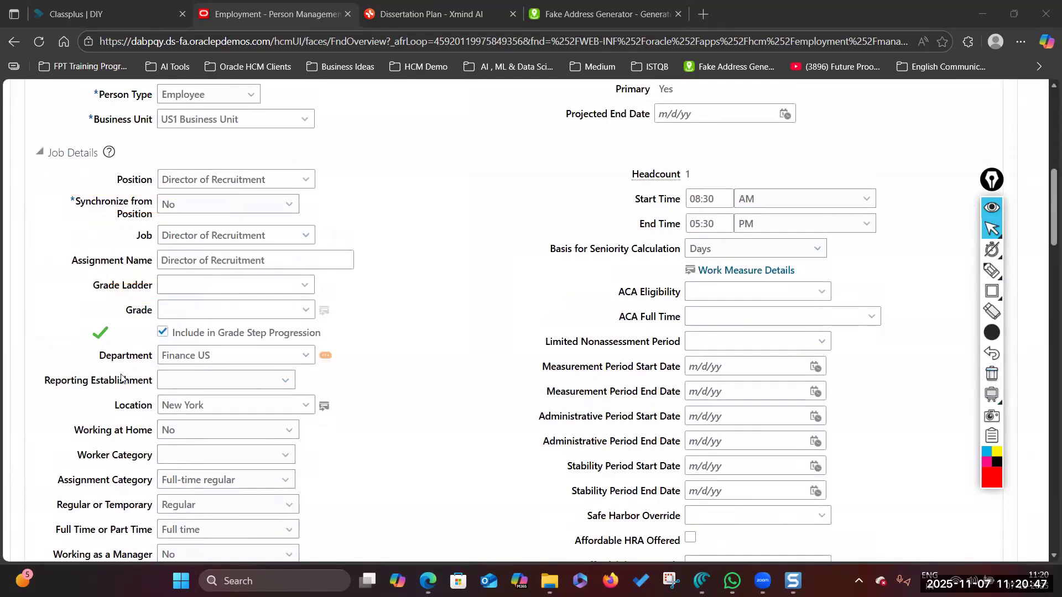
{"action": "left_click", "coordinate": [113, 397]}
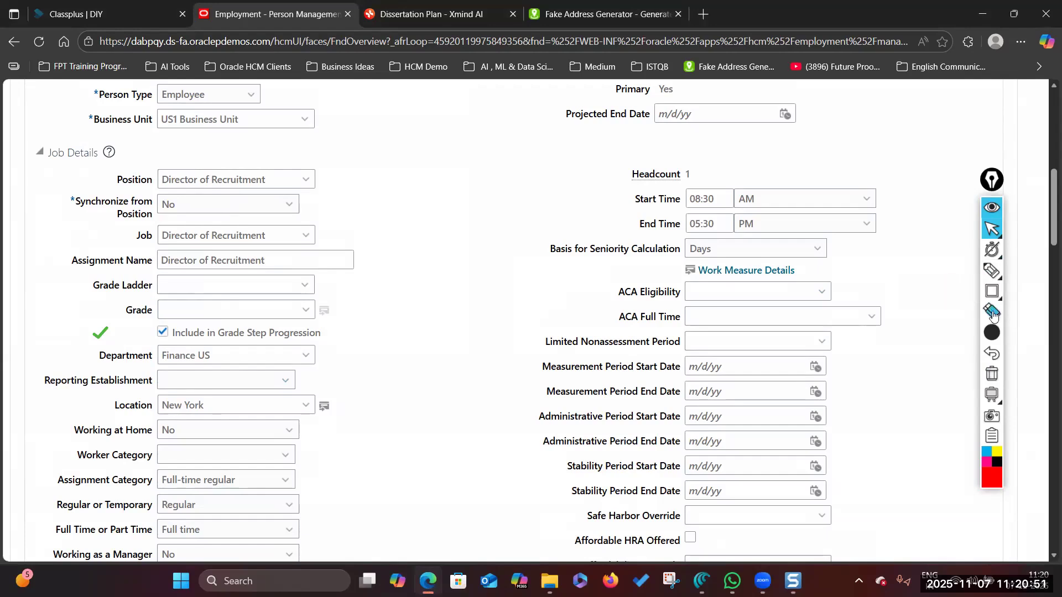
{"action": "left_click", "coordinate": [992, 291]}
{"action": "left_click_drag", "start_coordinate": [102, 396], "coordinate": [348, 419]}
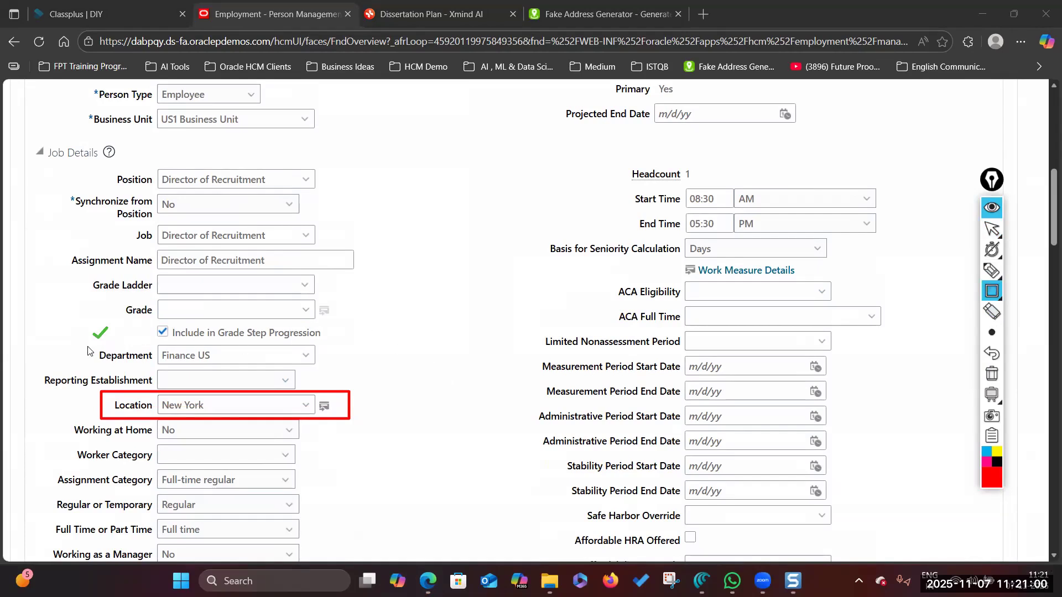
{"action": "mouse_move", "coordinate": [86, 344]}
{"action": "left_mouse_down"}
{"action": "mouse_move", "coordinate": [177, 368]}
{"action": "mouse_move", "coordinate": [328, 374]}
{"action": "left_mouse_up"}
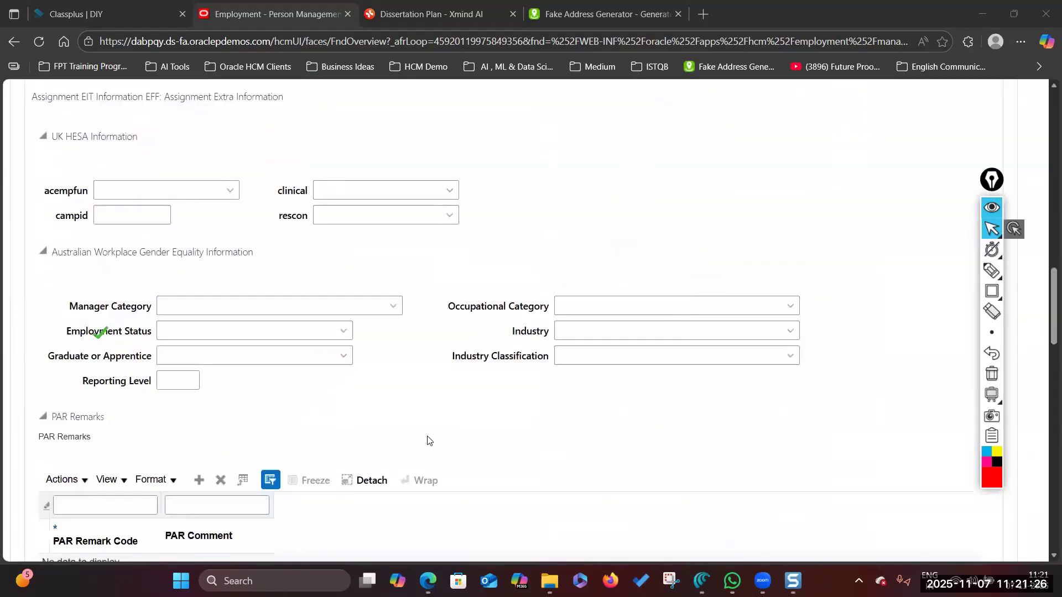
{"action": "scroll", "coordinate": [428, 440], "scroll_direction": "up", "scroll_amount": 12}
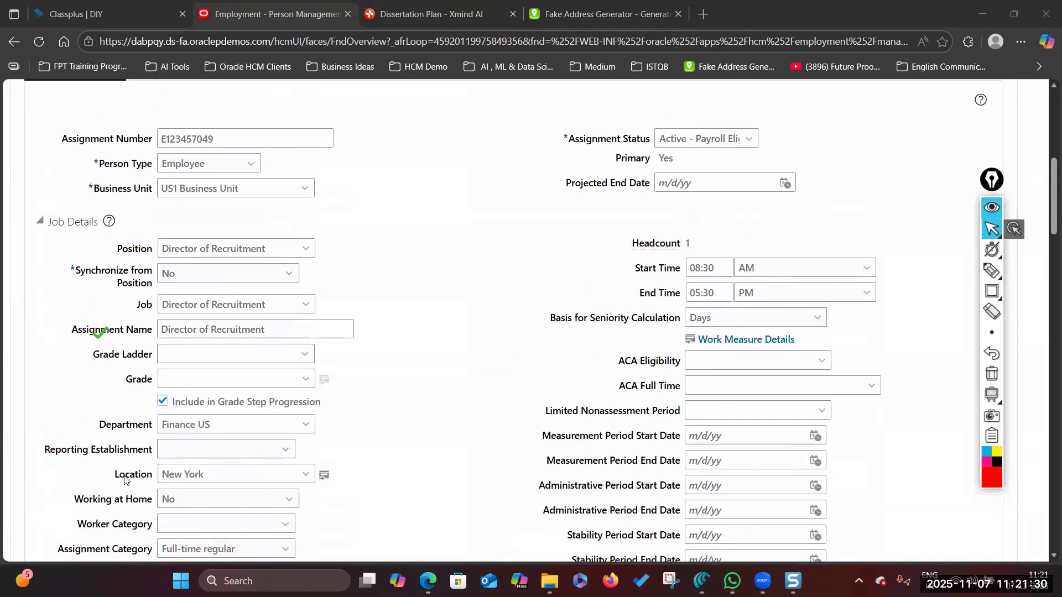
{"action": "scroll", "coordinate": [252, 254], "scroll_direction": "up", "scroll_amount": 5}
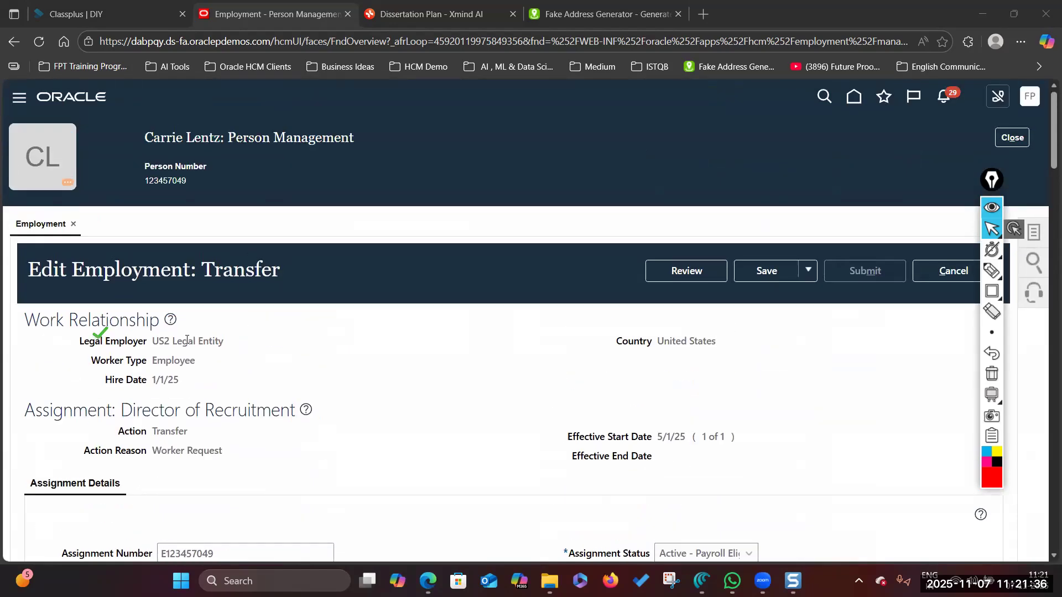
{"action": "scroll", "coordinate": [235, 368], "scroll_direction": "down", "scroll_amount": 9}
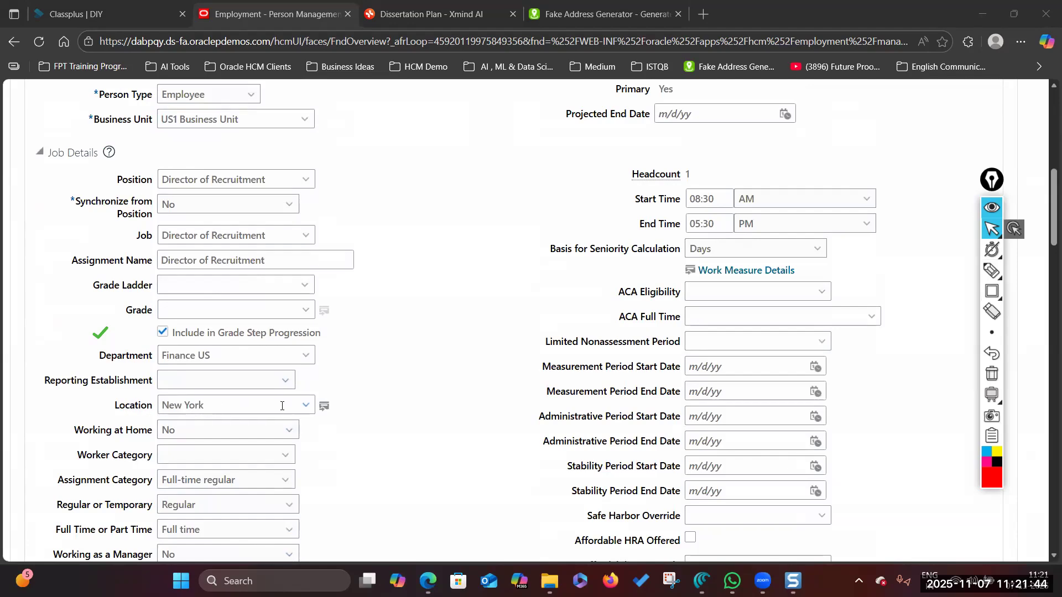
{"action": "scroll", "coordinate": [514, 292], "scroll_direction": "up", "scroll_amount": 10}
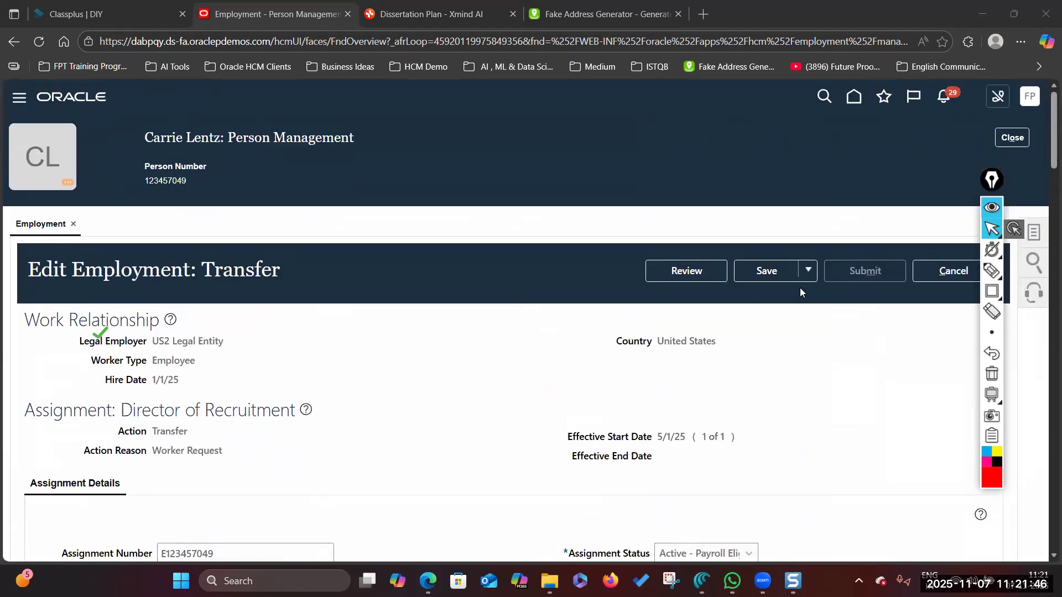
- Open the transfer review and highlight Department: Human Resources US versus Finance US
{"action": "left_click", "coordinate": [688, 271]}
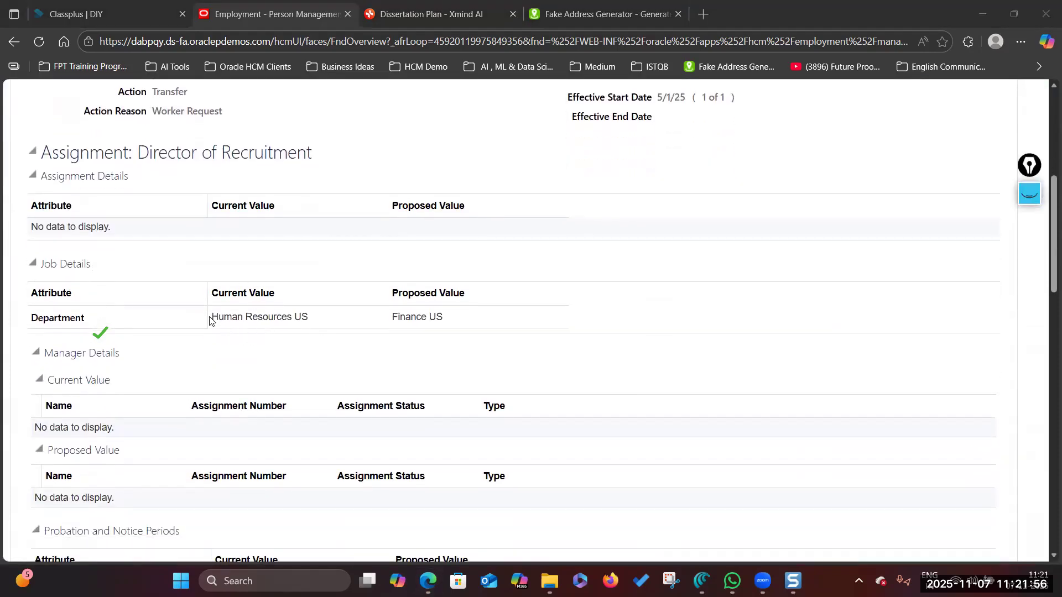
{"action": "left_click_drag", "start_coordinate": [213, 316], "coordinate": [323, 320]}
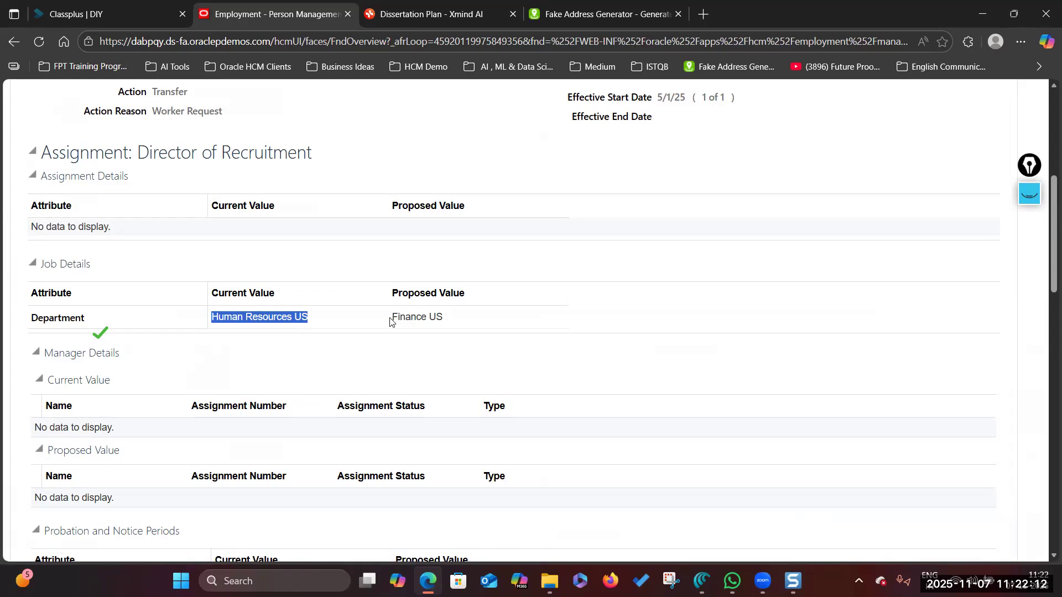
{"action": "left_click_drag", "start_coordinate": [393, 317], "coordinate": [463, 318]}
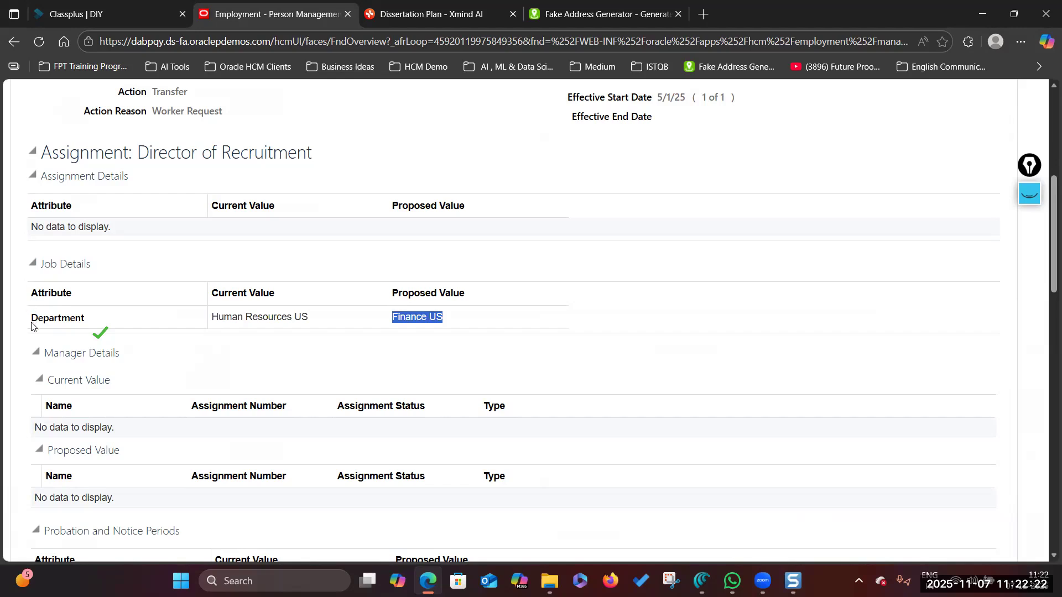
{"action": "left_click_drag", "start_coordinate": [31, 318], "coordinate": [101, 318]}
{"action": "left_click", "coordinate": [207, 344]}
- Draw a thin highlight rectangle around the Job Details department change
{"action": "left_click", "coordinate": [1038, 193]}
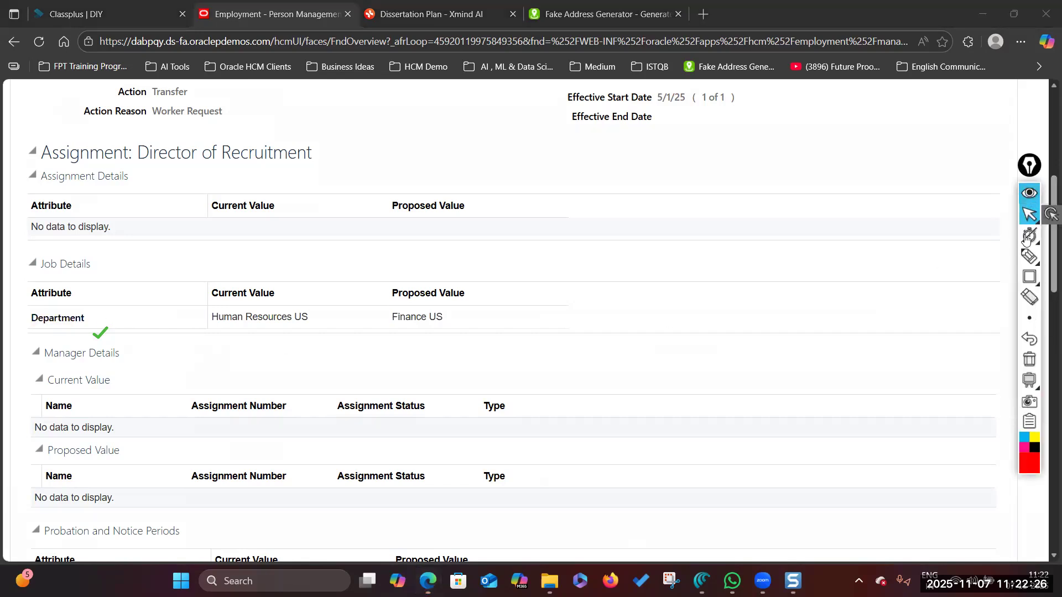
{"action": "left_click", "coordinate": [1029, 278]}
{"action": "mouse_move", "coordinate": [1029, 319]}
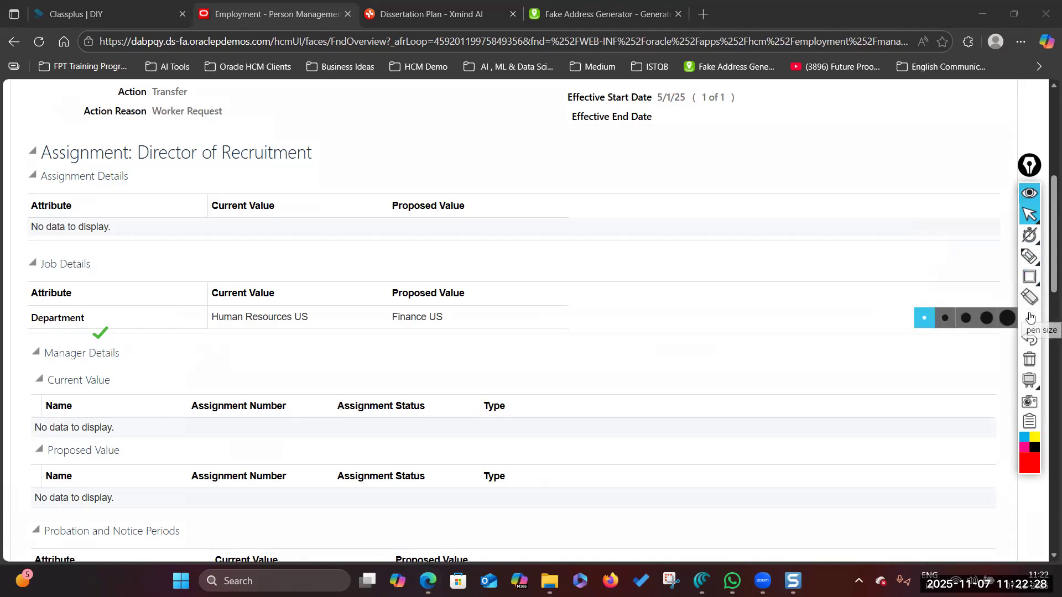
{"action": "left_click", "coordinate": [946, 319]}
{"action": "mouse_move", "coordinate": [1029, 276]}
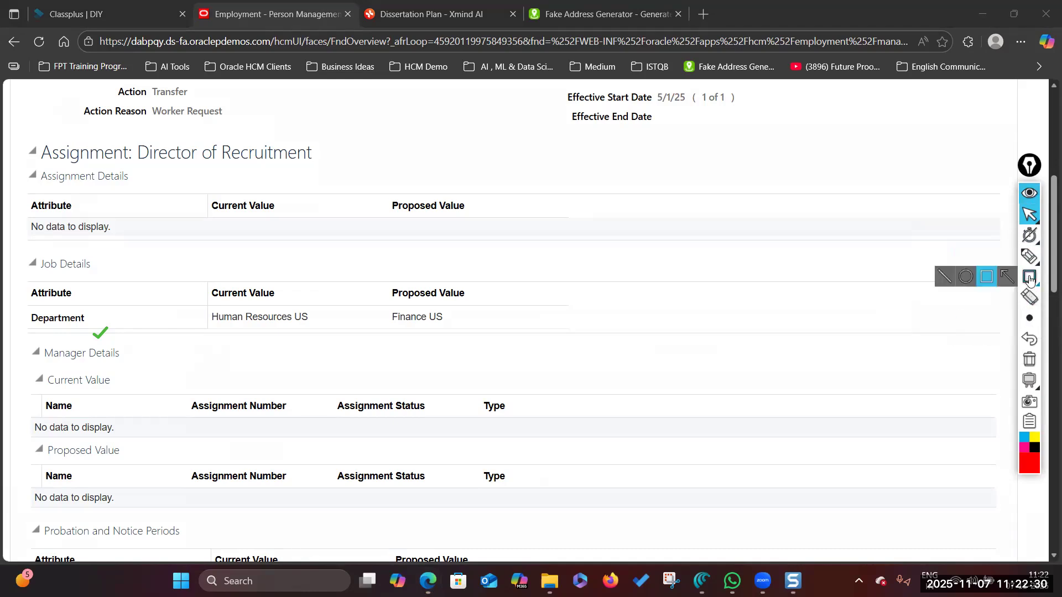
{"action": "left_click", "coordinate": [984, 279]}
{"action": "left_click_drag", "start_coordinate": [23, 250], "coordinate": [517, 341]}
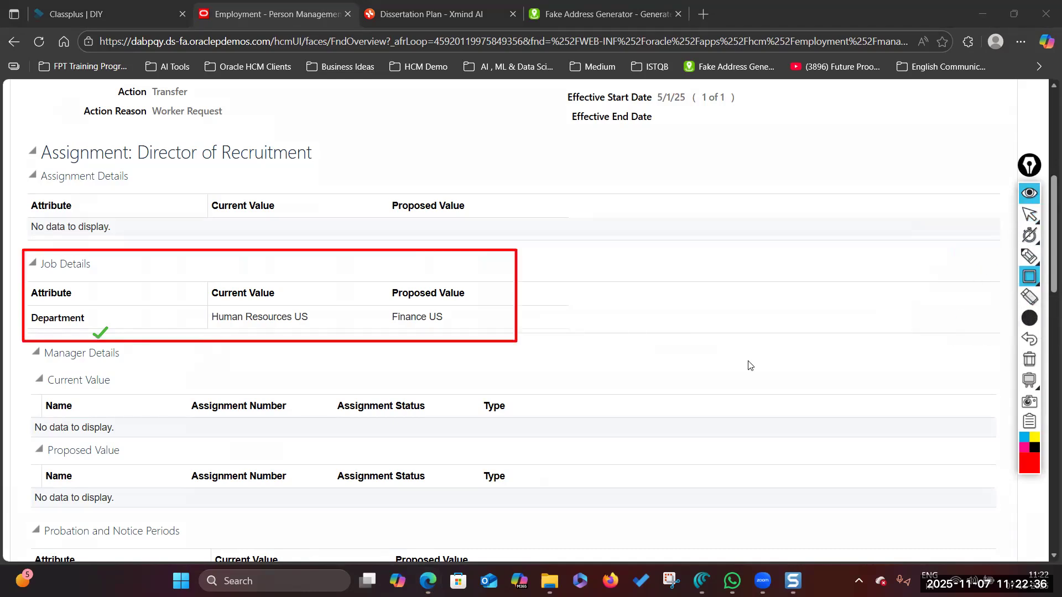
{"action": "left_click", "coordinate": [1030, 217]}
- Scroll through the review page to check the Department and Location values
{"action": "scroll", "coordinate": [725, 356], "scroll_direction": "down", "scroll_amount": 4}
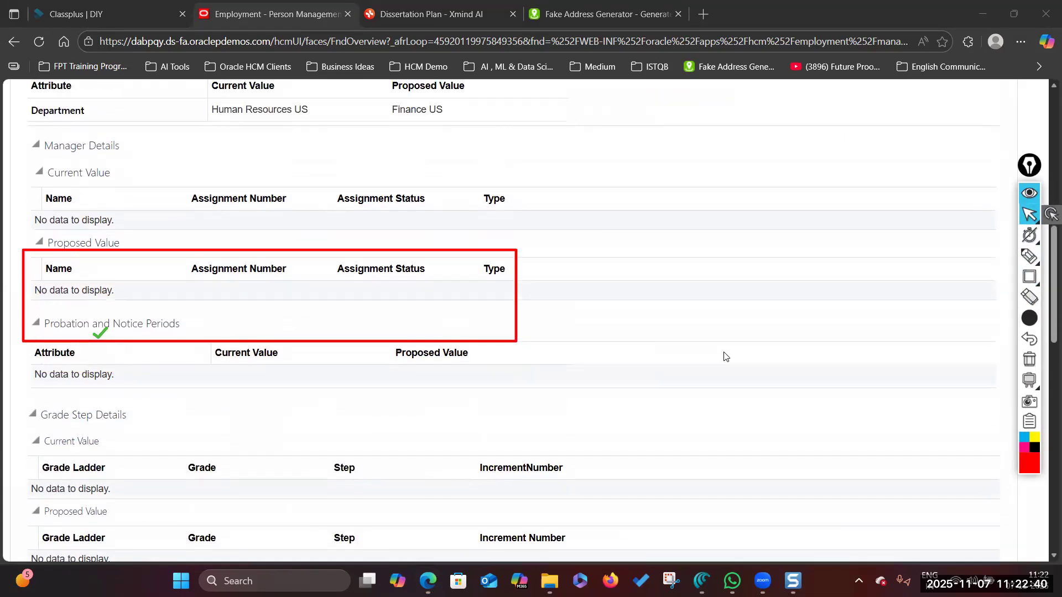
{"action": "scroll", "coordinate": [725, 357], "scroll_direction": "down", "scroll_amount": 6}
{"action": "scroll", "coordinate": [725, 356], "scroll_direction": "up", "scroll_amount": 1}
{"action": "scroll", "coordinate": [725, 356], "scroll_direction": "down", "scroll_amount": 1}
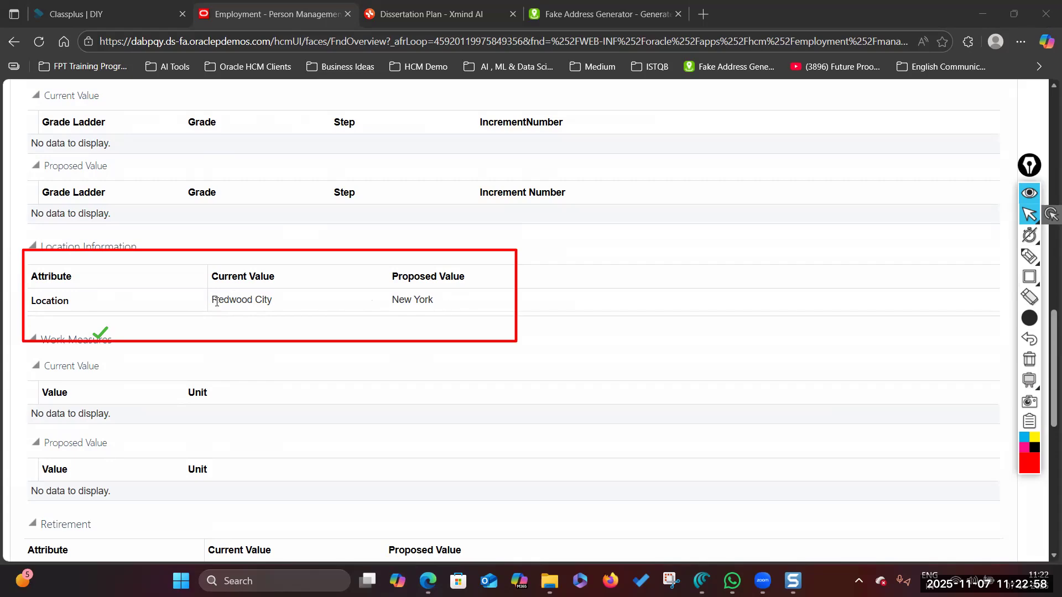
{"action": "scroll", "coordinate": [371, 327], "scroll_direction": "up", "scroll_amount": 12}
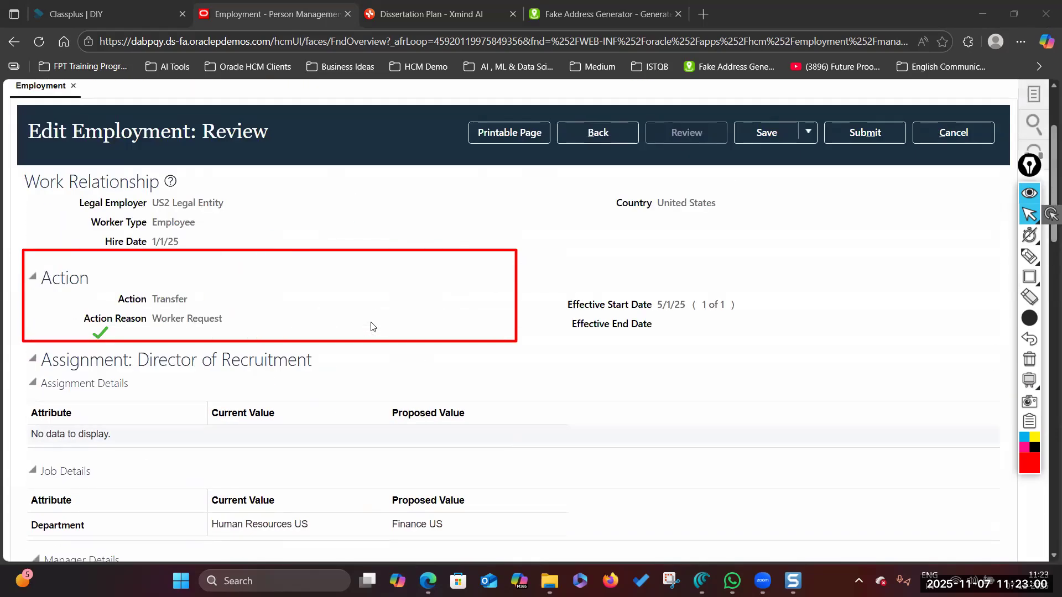
{"action": "scroll", "coordinate": [371, 326], "scroll_direction": "up", "scroll_amount": 2}
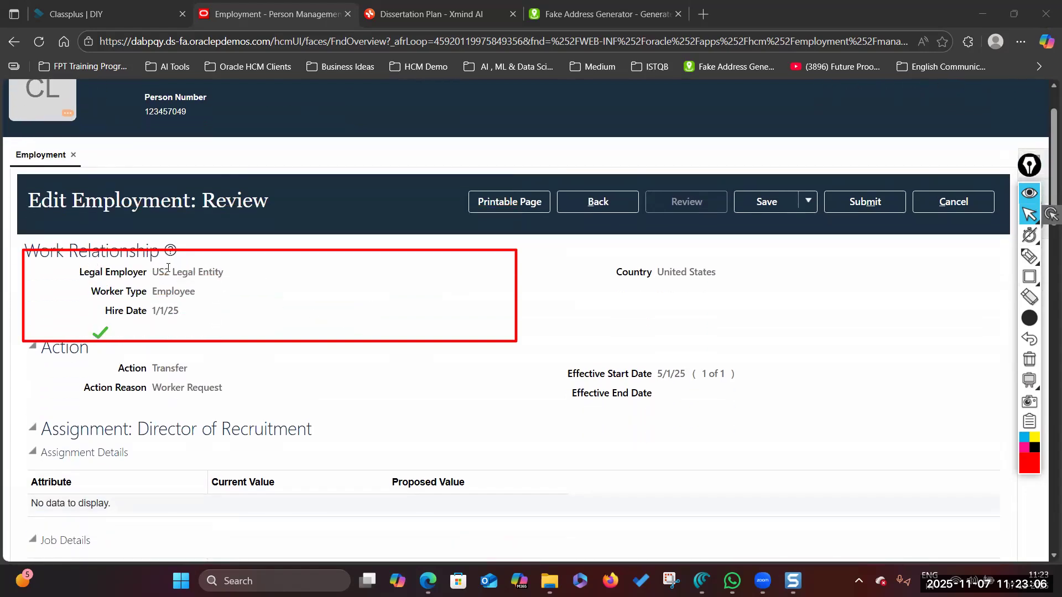
- Replace the old highlight with a box around Legal Employer, Worker Type and Hire Date
{"action": "left_click", "coordinate": [1027, 259]}
{"action": "left_click", "coordinate": [1030, 360]}
{"action": "left_click", "coordinate": [1030, 217]}
{"action": "left_click", "coordinate": [1029, 276]}
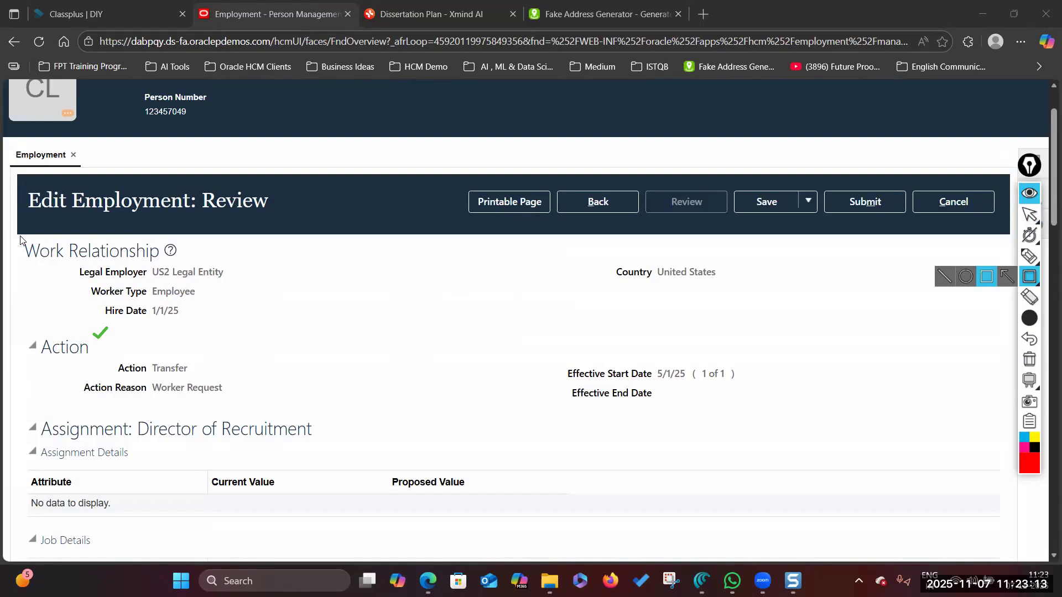
{"action": "mouse_move", "coordinate": [18, 236]}
{"action": "left_mouse_down"}
{"action": "mouse_move", "coordinate": [117, 299]}
{"action": "mouse_move", "coordinate": [160, 305]}
{"action": "left_mouse_up"}
{"action": "mouse_move", "coordinate": [16, 237]}
{"action": "left_mouse_down"}
{"action": "mouse_move", "coordinate": [112, 308]}
{"action": "mouse_move", "coordinate": [432, 328]}
{"action": "left_mouse_up"}
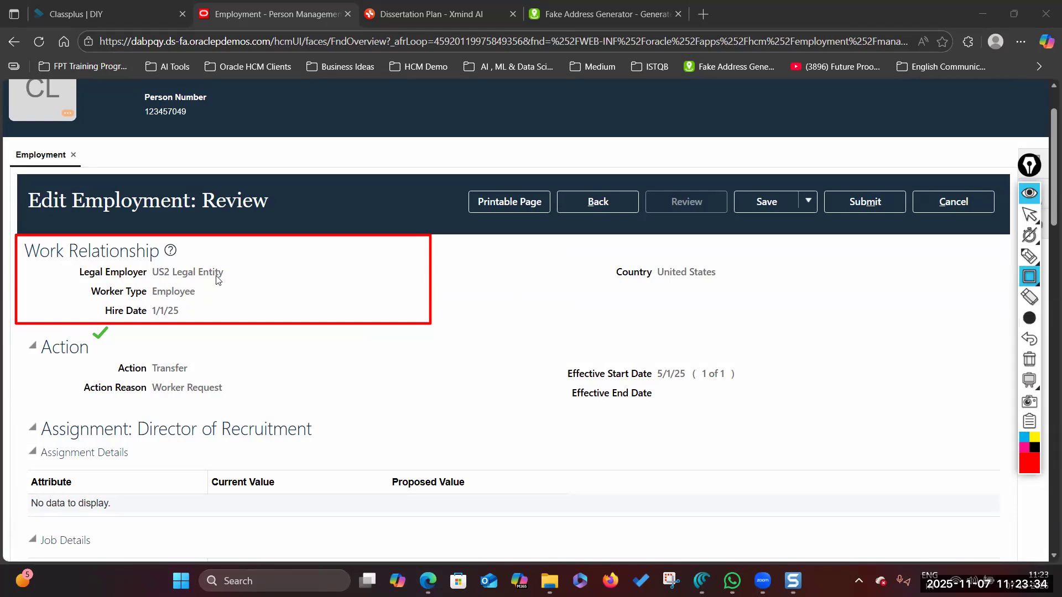
{"action": "left_click", "coordinate": [1037, 220]}
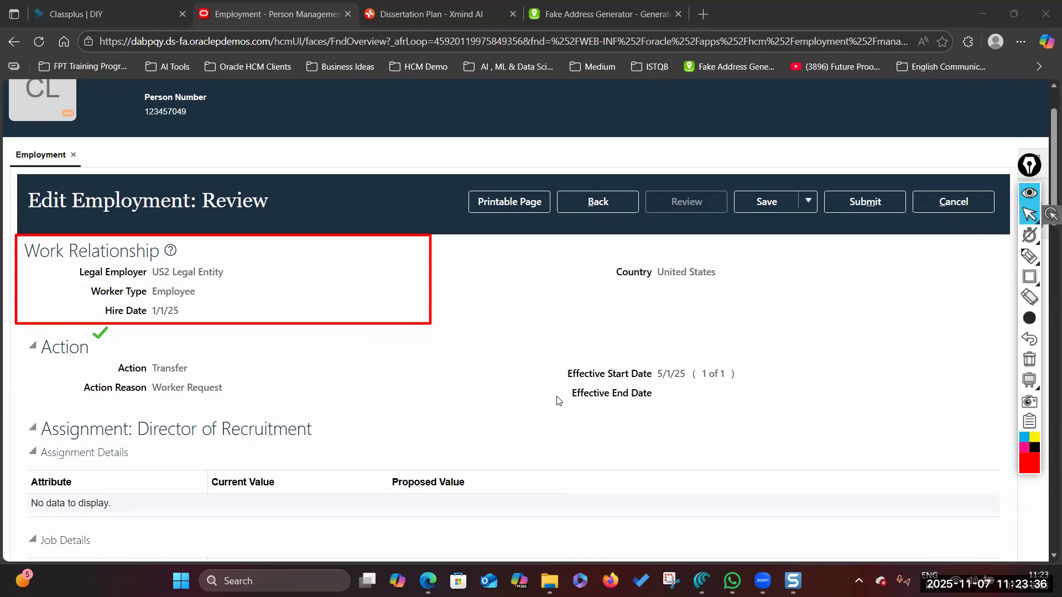
- Outline in thin red the Location Information change from Redwood City to New York
{"action": "scroll", "coordinate": [636, 377], "scroll_direction": "down", "scroll_amount": 5}
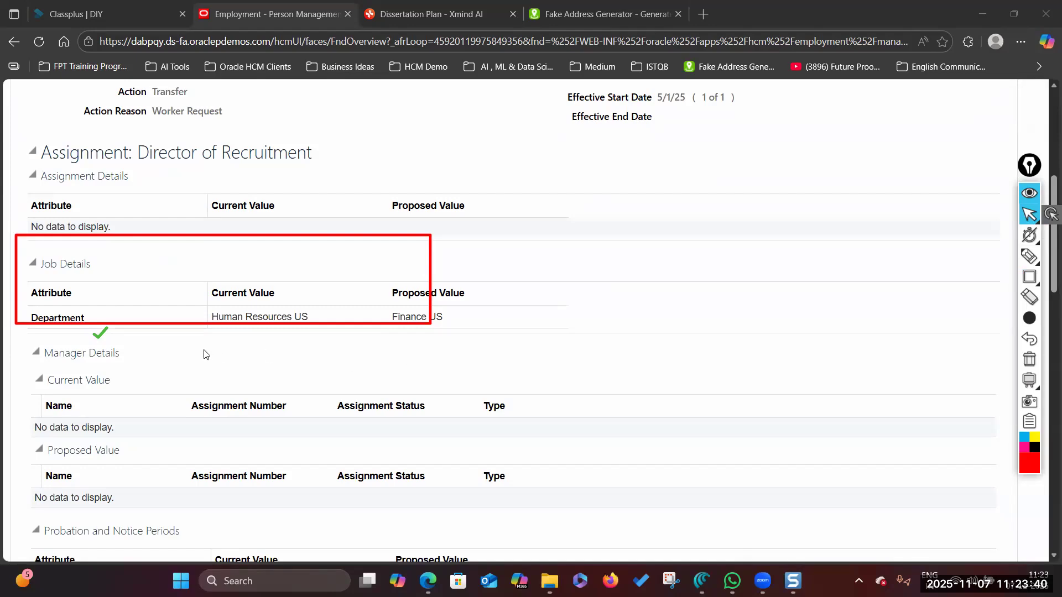
{"action": "scroll", "coordinate": [204, 353], "scroll_direction": "down", "scroll_amount": 9}
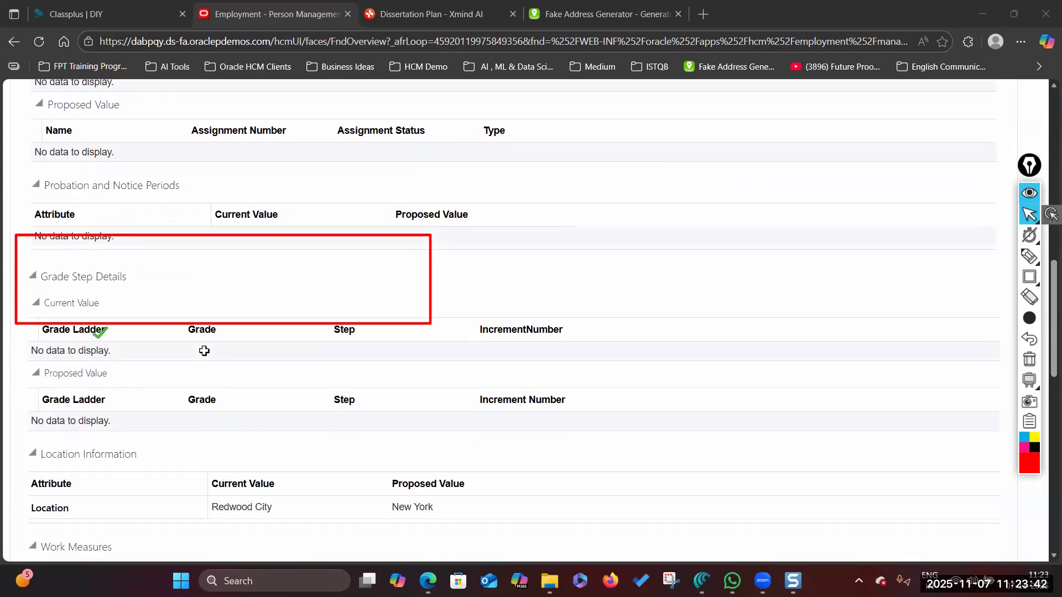
{"action": "scroll", "coordinate": [204, 351], "scroll_direction": "down", "scroll_amount": 1}
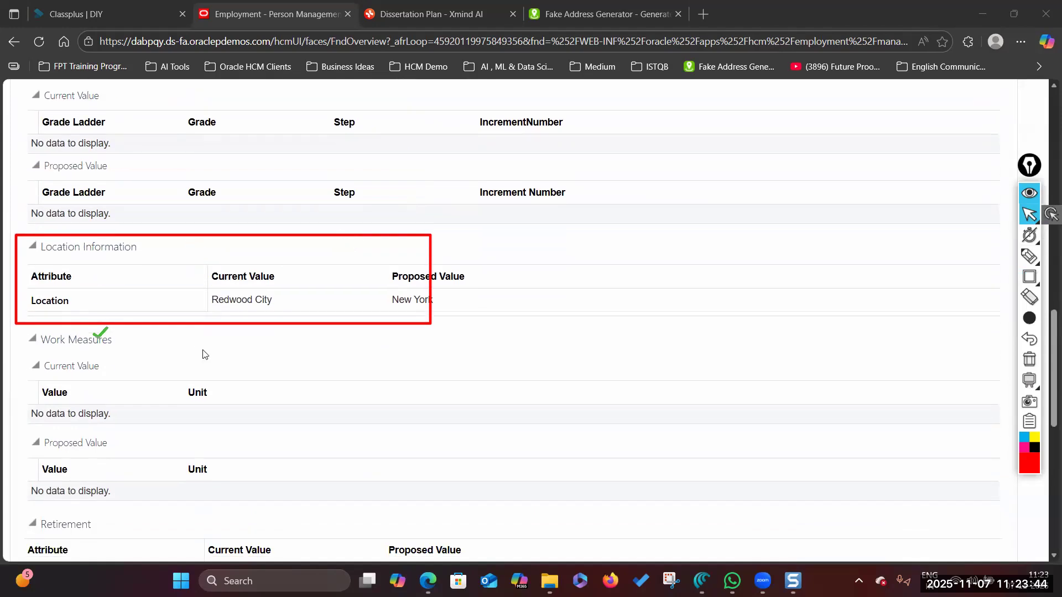
{"action": "left_click", "coordinate": [1031, 362]}
{"action": "left_click", "coordinate": [1030, 278]}
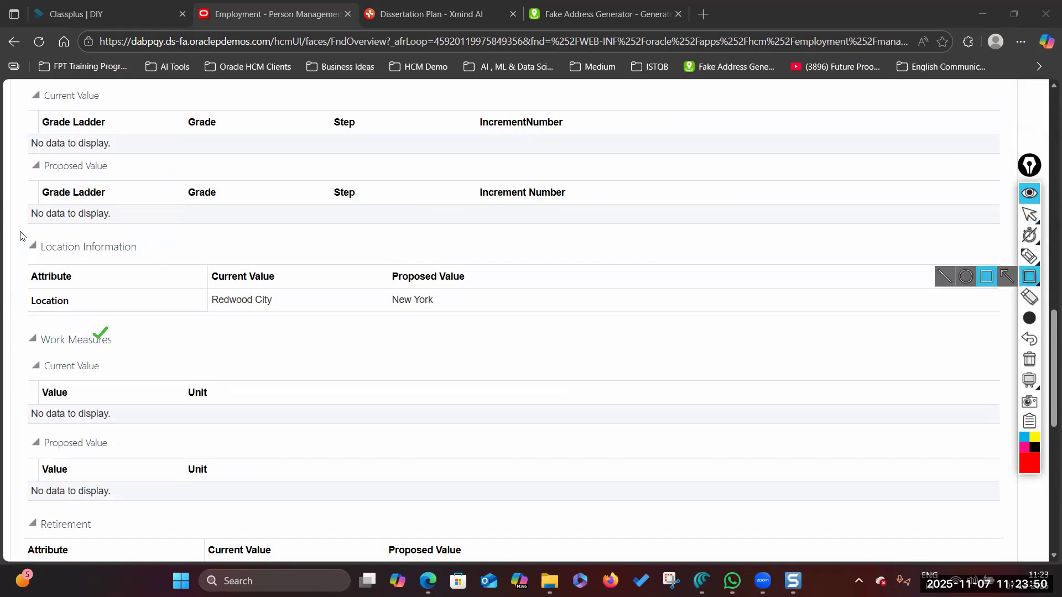
{"action": "mouse_move", "coordinate": [1029, 319]}
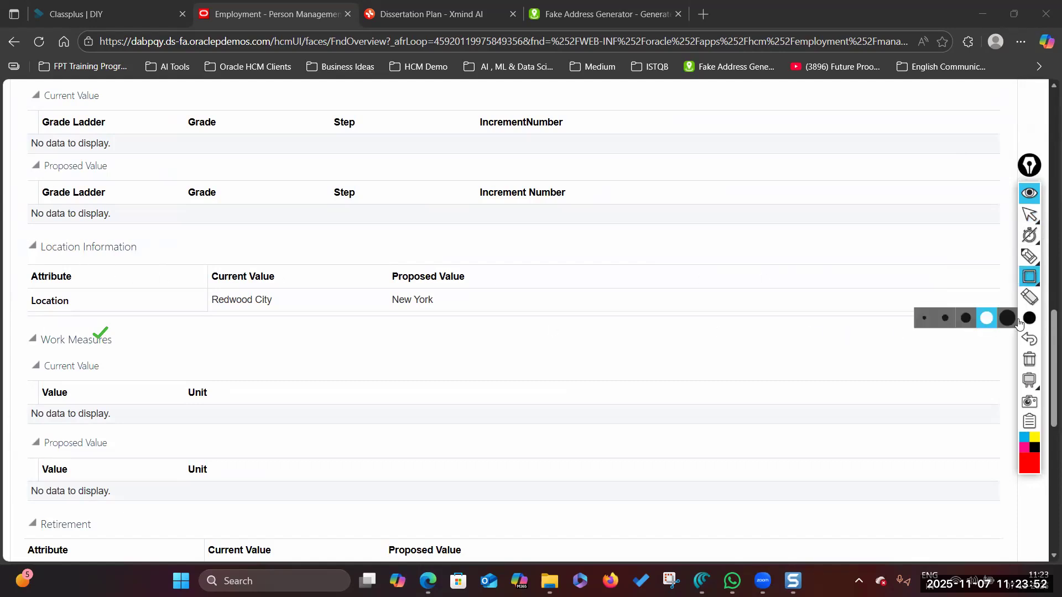
{"action": "left_click", "coordinate": [944, 319]}
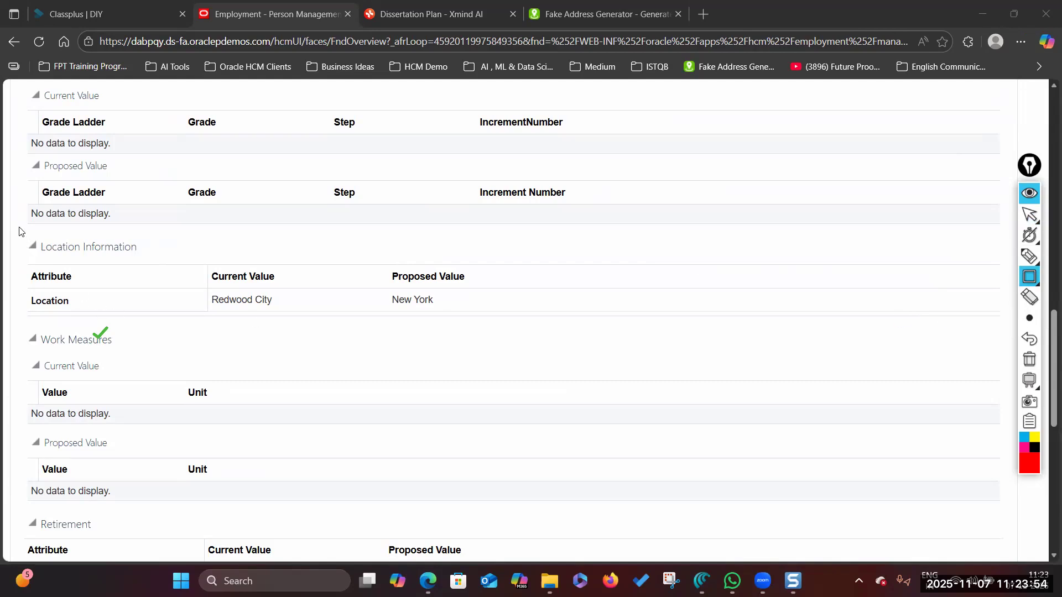
{"action": "mouse_move", "coordinate": [12, 223]}
{"action": "left_mouse_down"}
{"action": "mouse_move", "coordinate": [125, 306]}
{"action": "mouse_move", "coordinate": [588, 331]}
{"action": "left_mouse_up"}
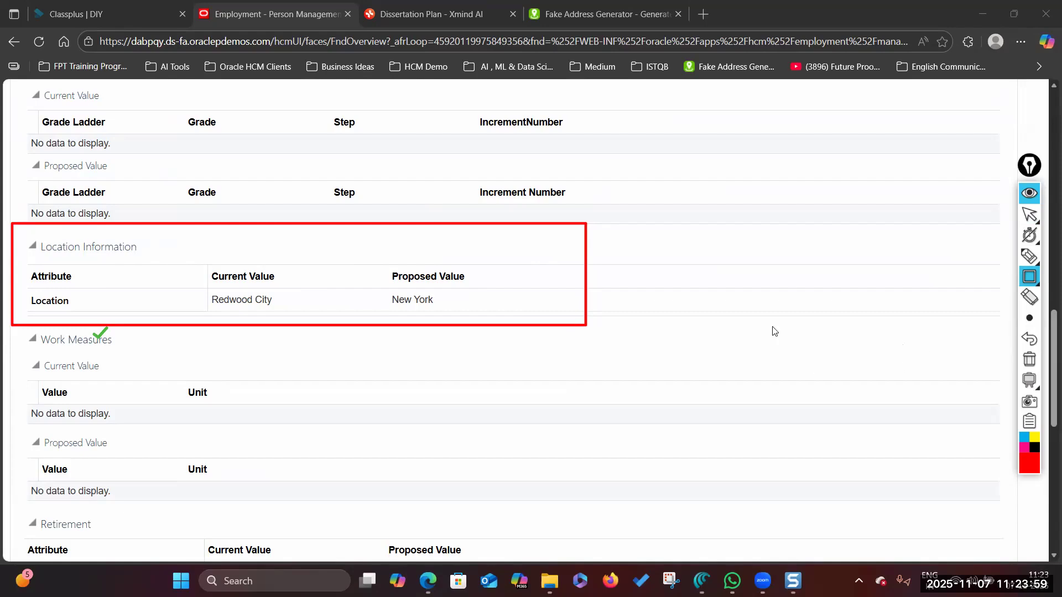
{"action": "scroll", "coordinate": [717, 307], "scroll_direction": "up", "scroll_amount": 5}
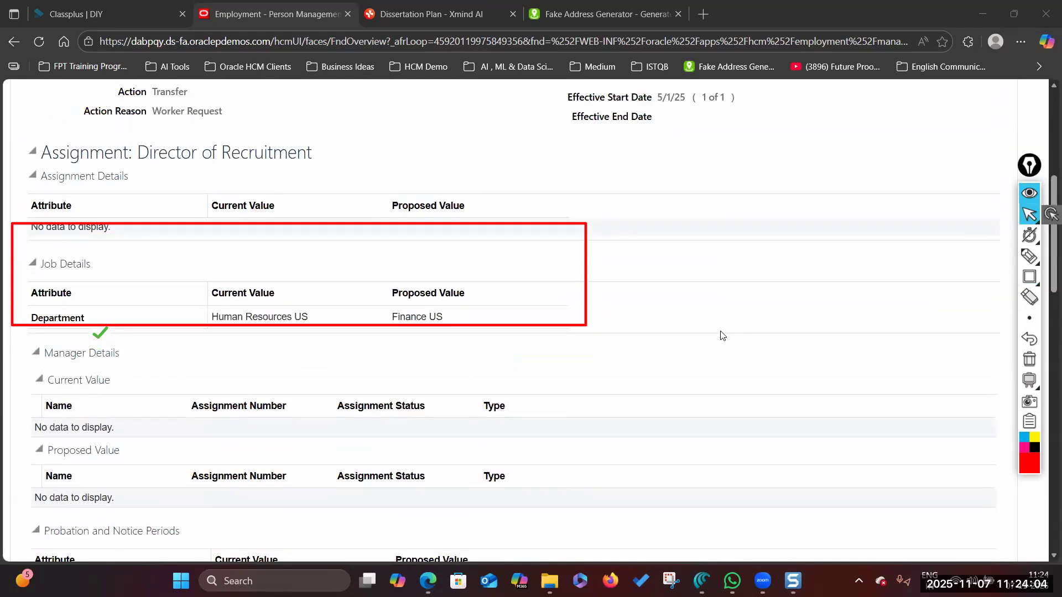
{"action": "scroll", "coordinate": [721, 336], "scroll_direction": "down", "scroll_amount": 1}
{"action": "scroll", "coordinate": [721, 335], "scroll_direction": "up", "scroll_amount": 1}
{"action": "scroll", "coordinate": [721, 336], "scroll_direction": "up", "scroll_amount": 5}
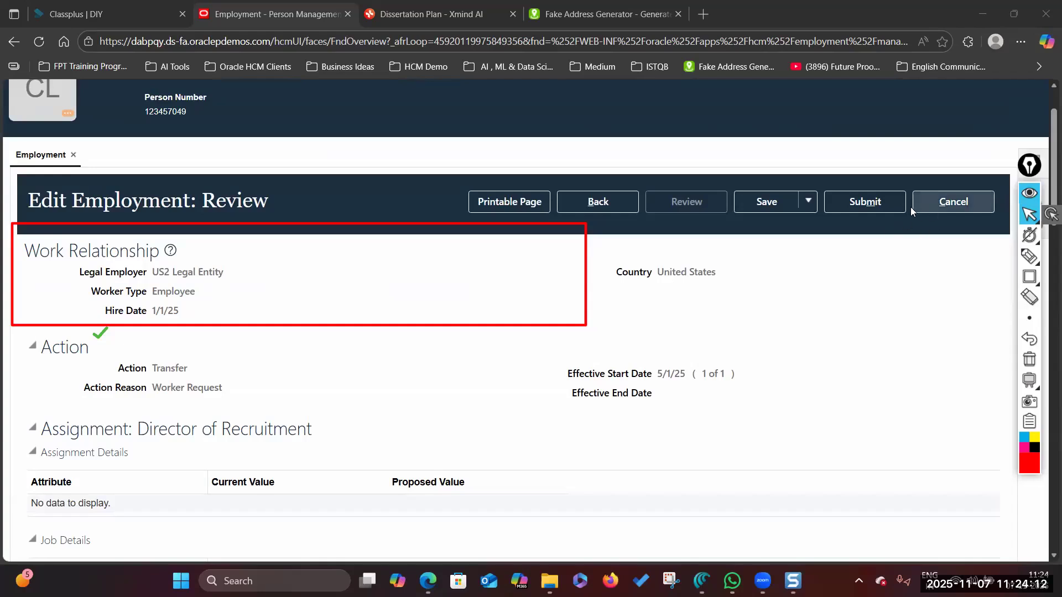
- Submit the transfer, answer Yes to the warning, and acknowledge the confirmation
{"action": "left_click", "coordinate": [850, 203]}
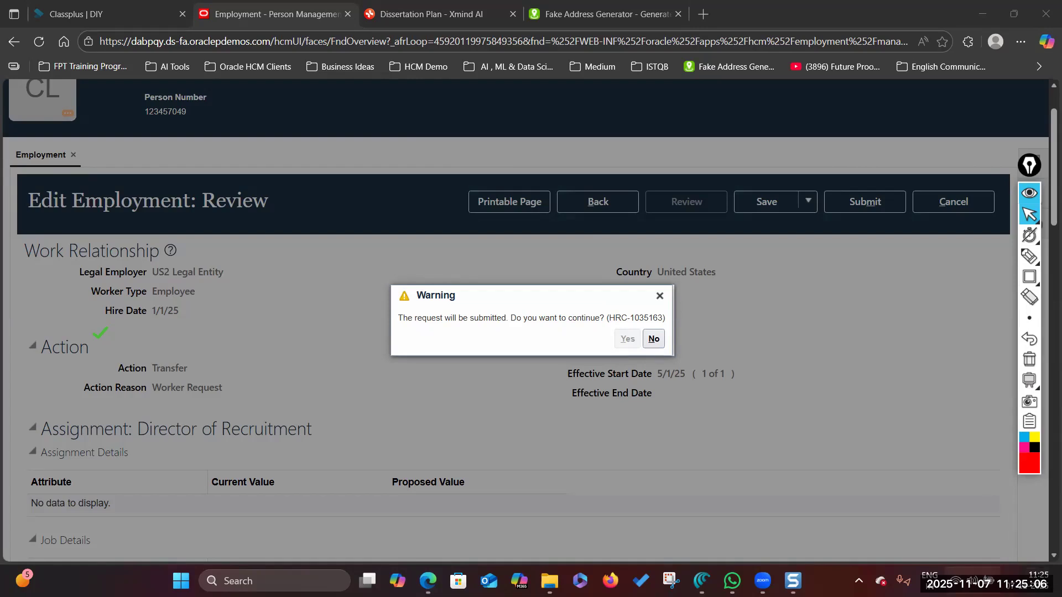
{"action": "left_click", "coordinate": [972, 580]}
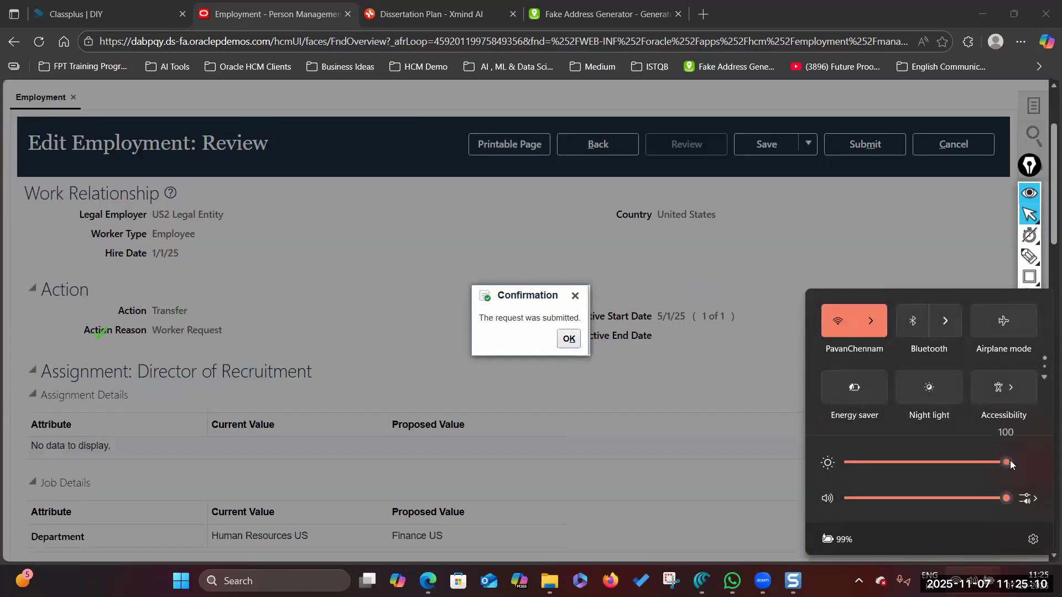
{"action": "left_click", "coordinate": [569, 338]}
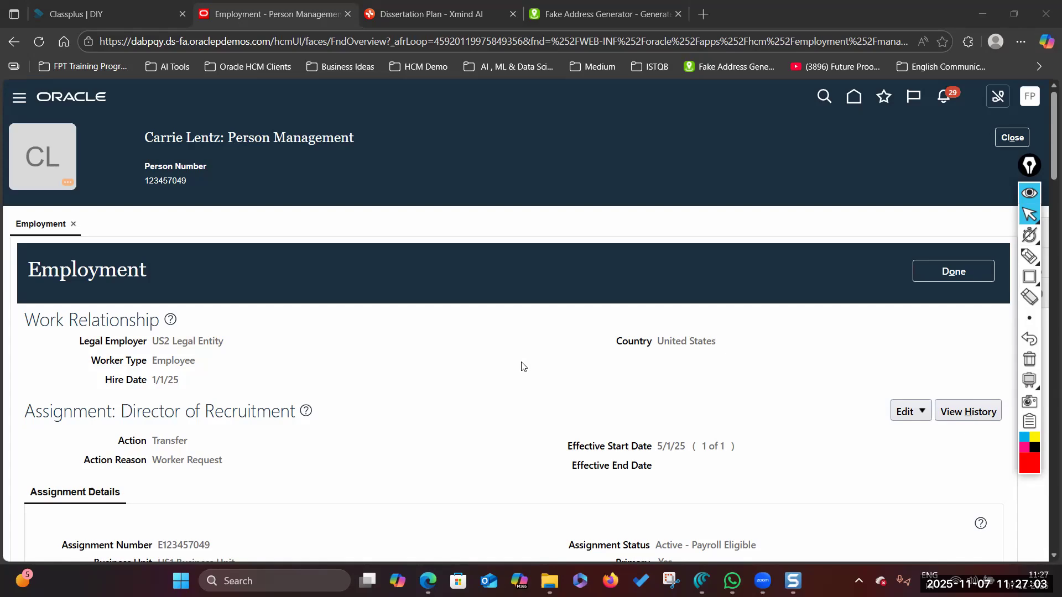
{"action": "scroll", "coordinate": [521, 366], "scroll_direction": "down", "scroll_amount": 10}
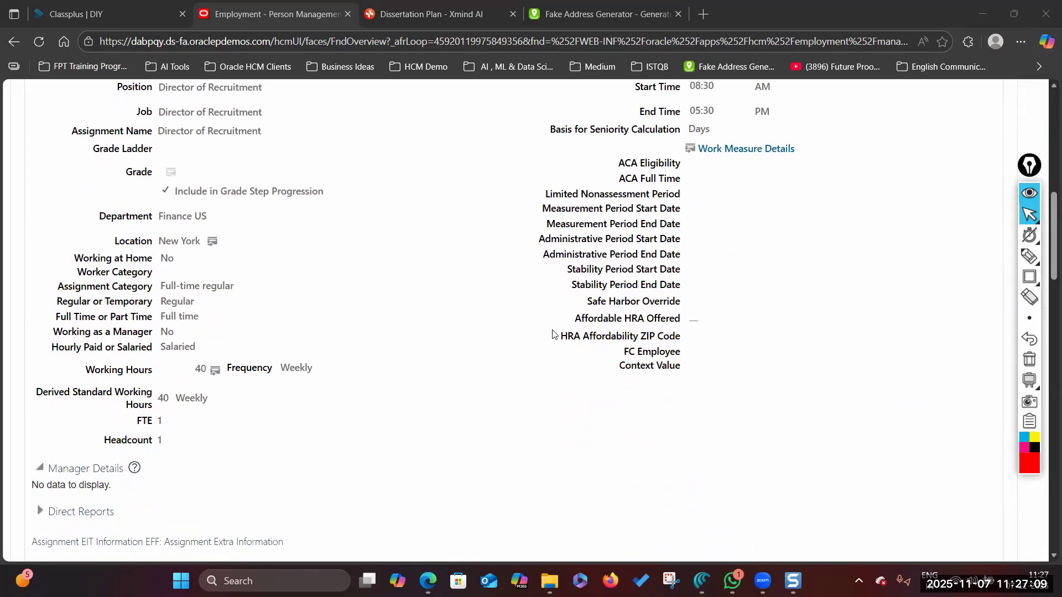
{"action": "scroll", "coordinate": [552, 334], "scroll_direction": "up", "scroll_amount": 4}
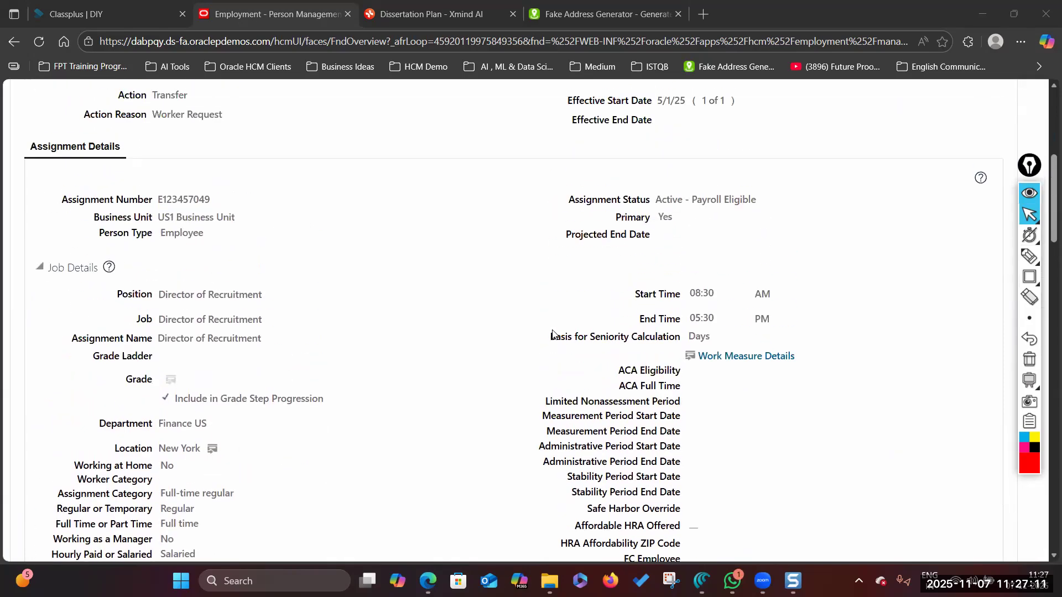
{"action": "scroll", "coordinate": [553, 334], "scroll_direction": "up", "scroll_amount": 1}
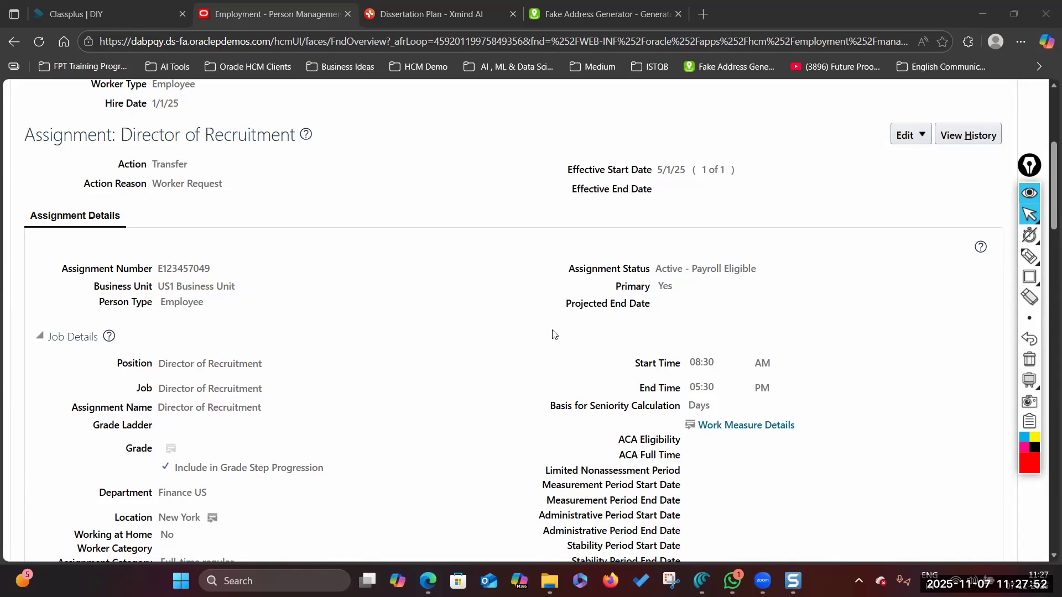
{"action": "scroll", "coordinate": [529, 318], "scroll_direction": "up", "scroll_amount": 5}
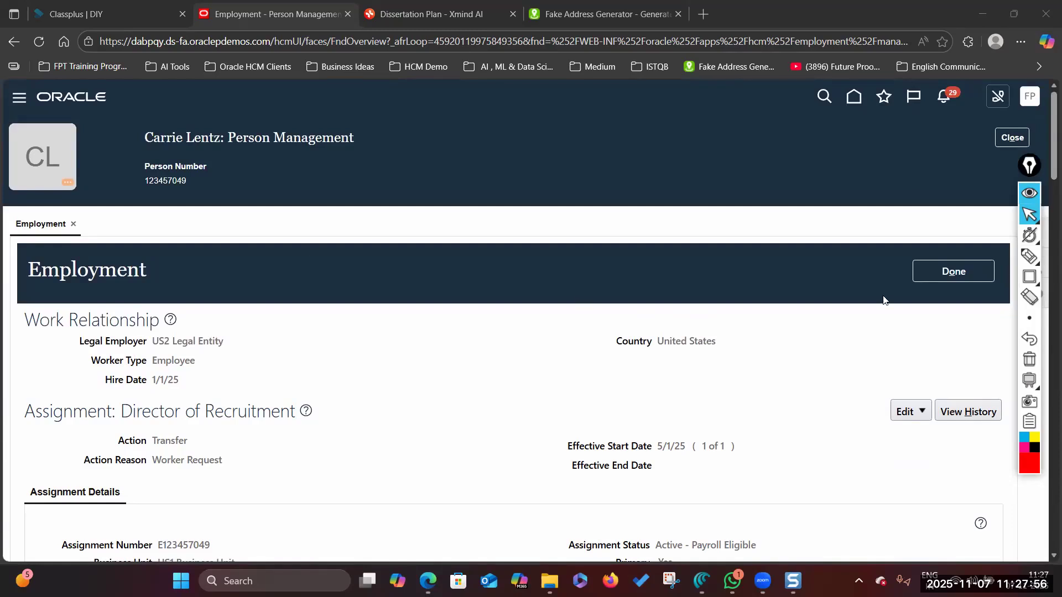
- Finish with the employment record, close the person page, and sign out
{"action": "left_click", "coordinate": [946, 276]}
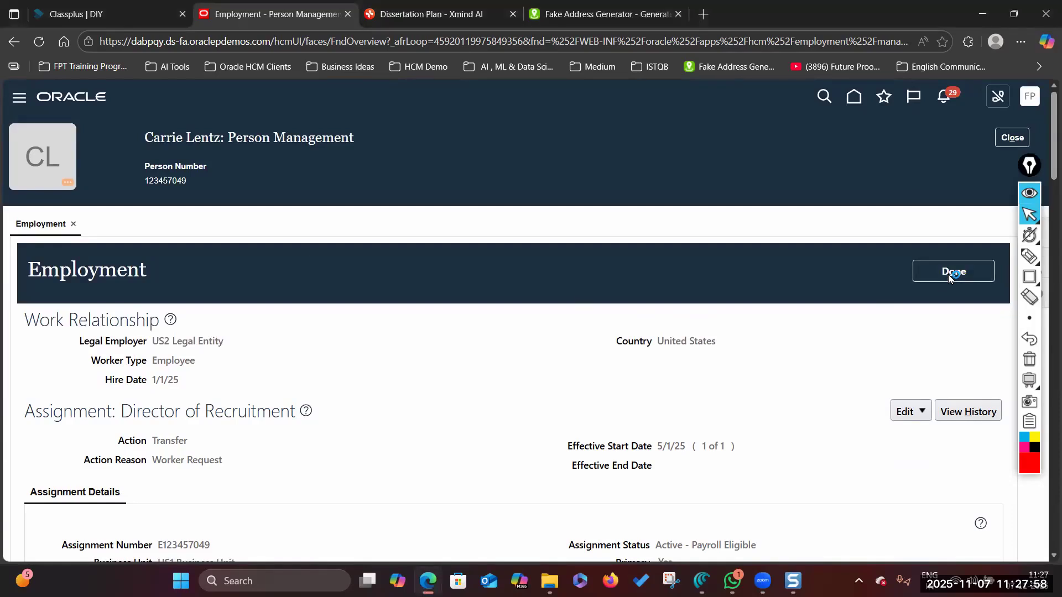
{"action": "left_click", "coordinate": [1008, 138]}
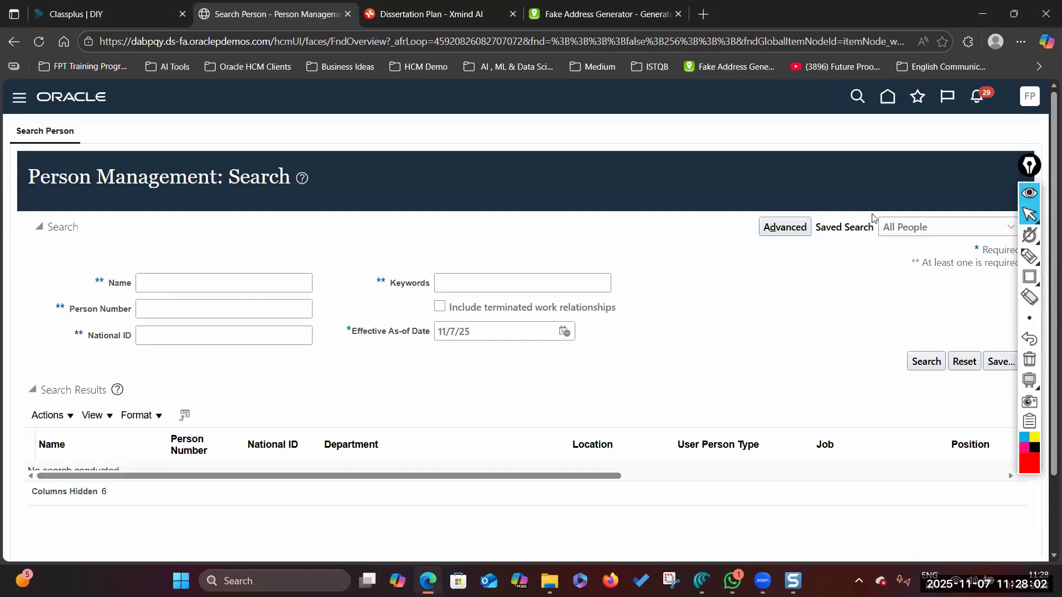
{"action": "left_click", "coordinate": [1033, 96]}
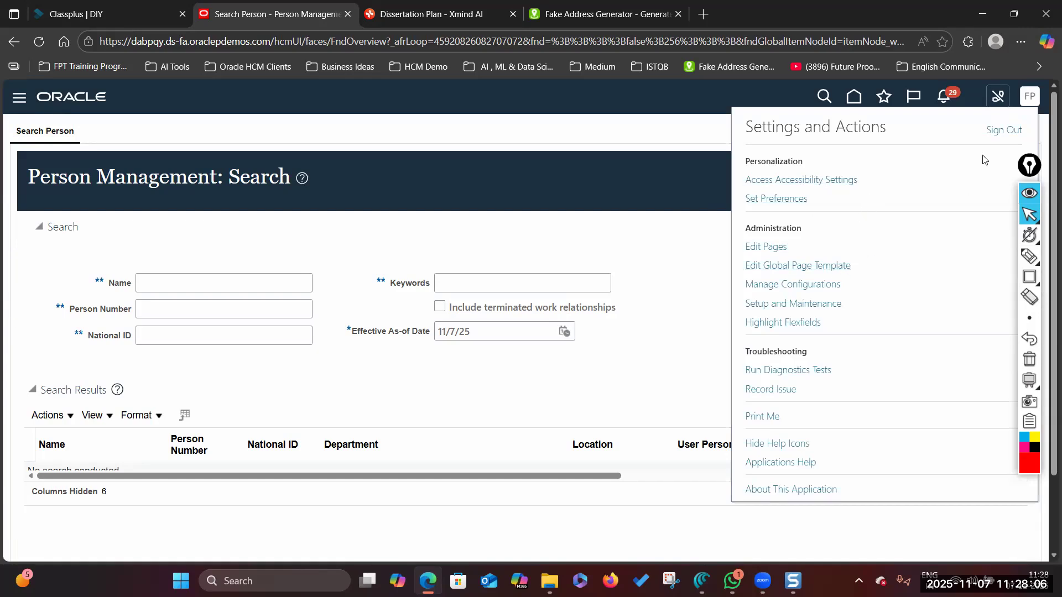
{"action": "left_click", "coordinate": [998, 135]}
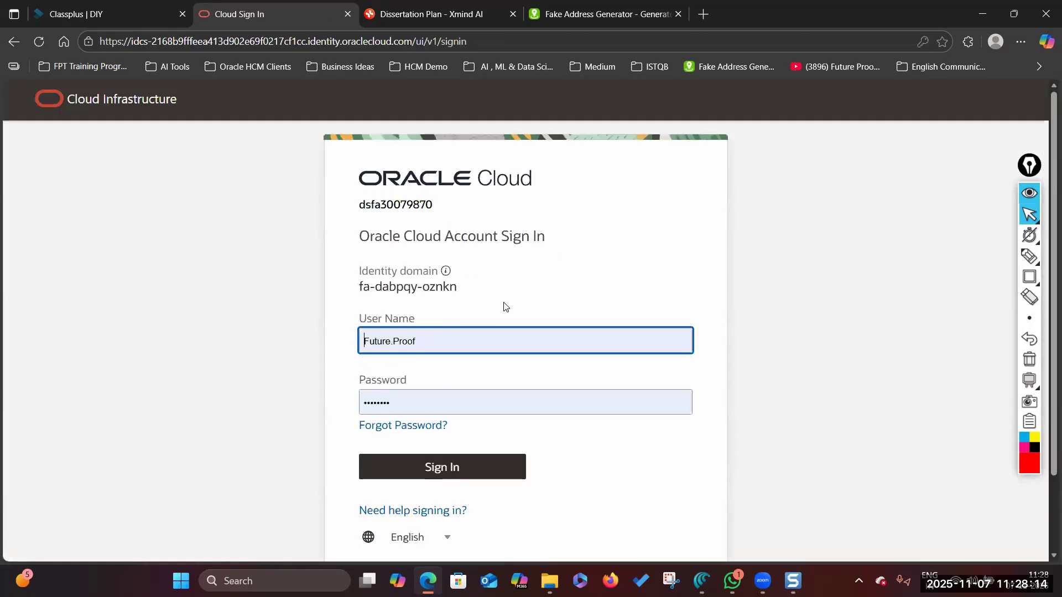
- Sign back in with the transferred employee's saved credentials
{"action": "left_click", "coordinate": [471, 336]}
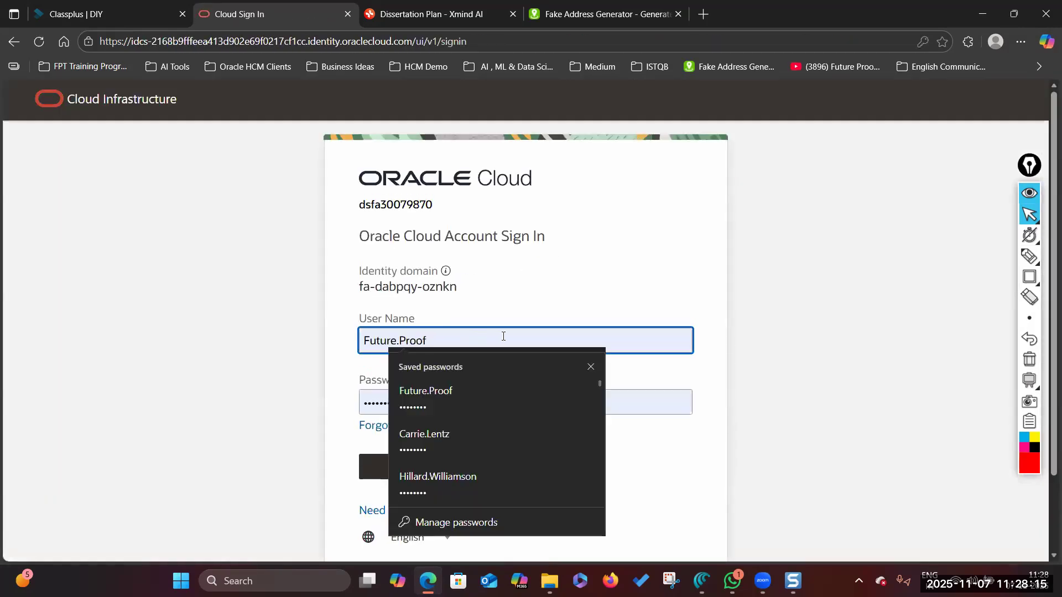
{"action": "left_click", "coordinate": [481, 434]}
{"action": "left_click", "coordinate": [441, 471]}
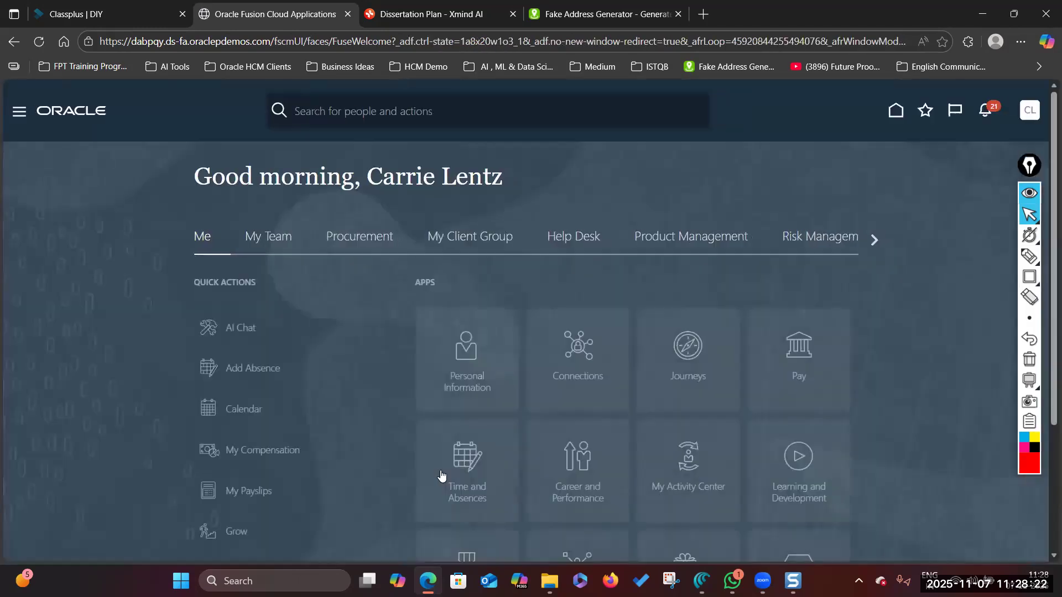
- Open Personal Information > Employment Info for the employee, then switch to Snagit Editor
{"action": "left_click", "coordinate": [475, 354]}
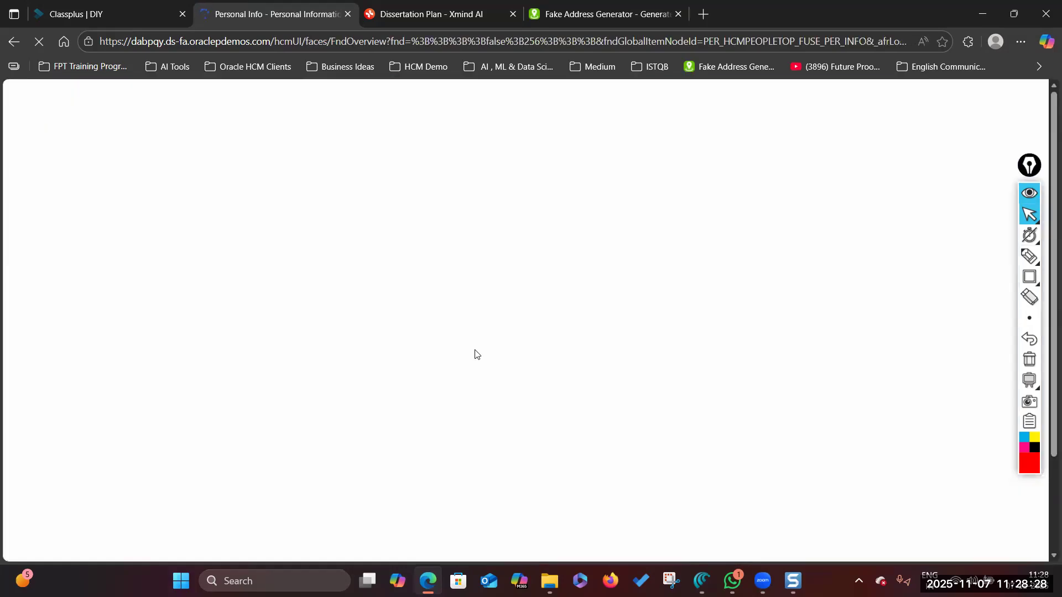
{"action": "scroll", "coordinate": [475, 355], "scroll_direction": "down", "scroll_amount": 2}
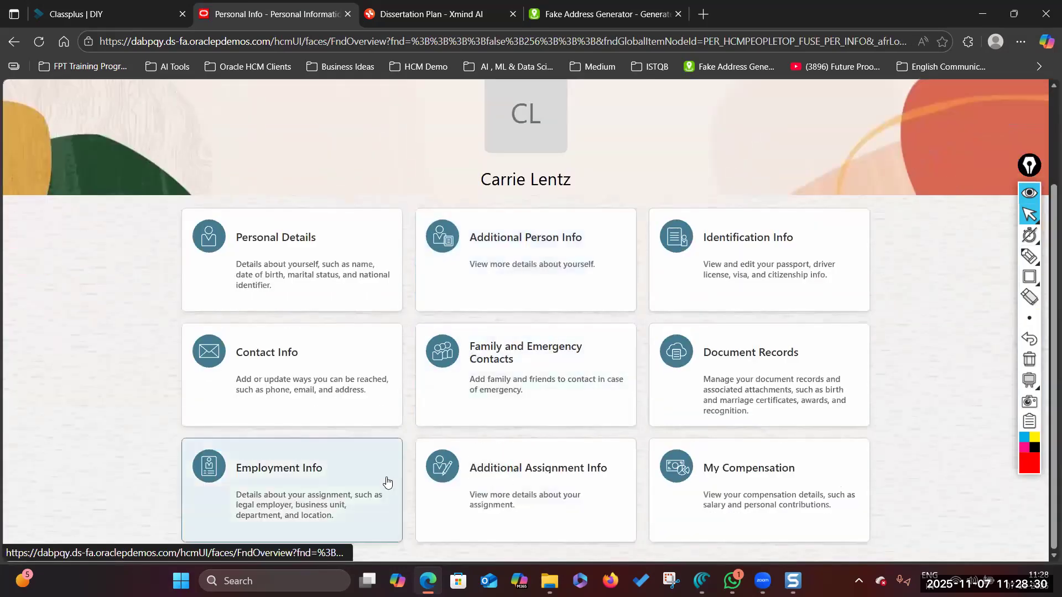
{"action": "left_click", "coordinate": [387, 482]}
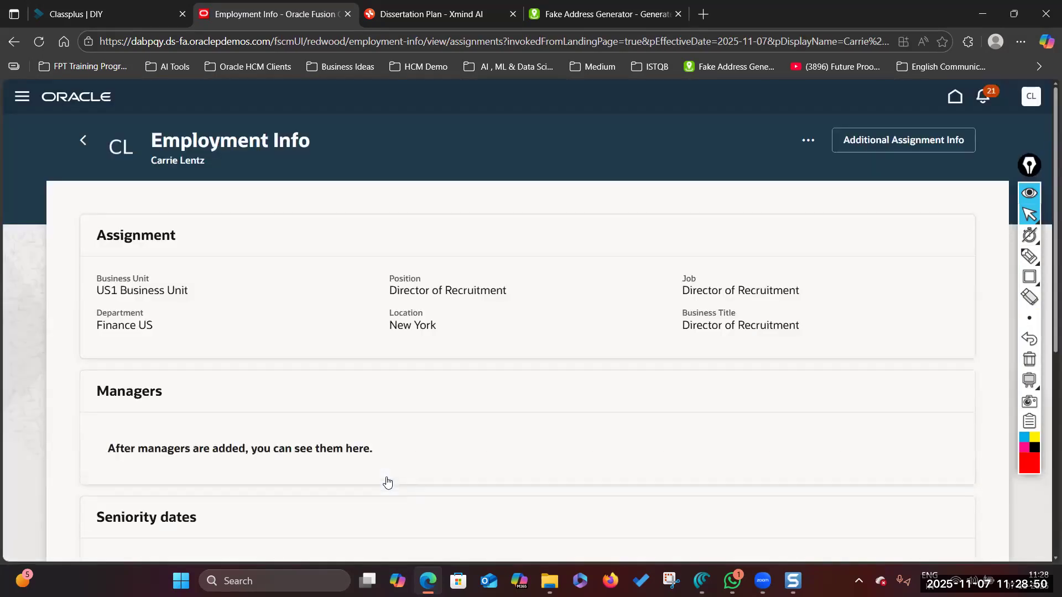
{"action": "left_click", "coordinate": [793, 581]}
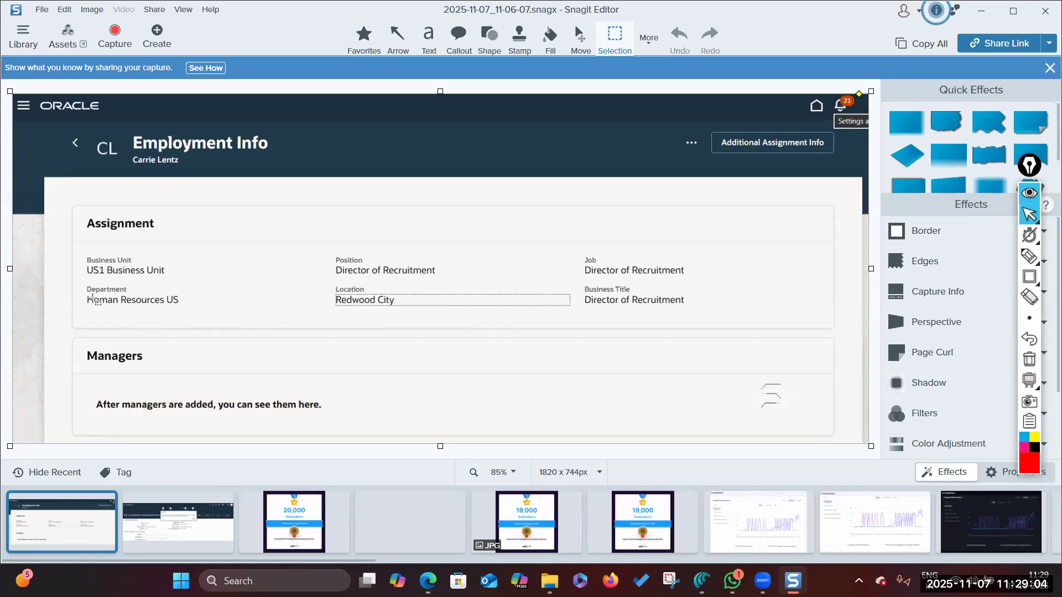
{"action": "left_click", "coordinate": [983, 11]}
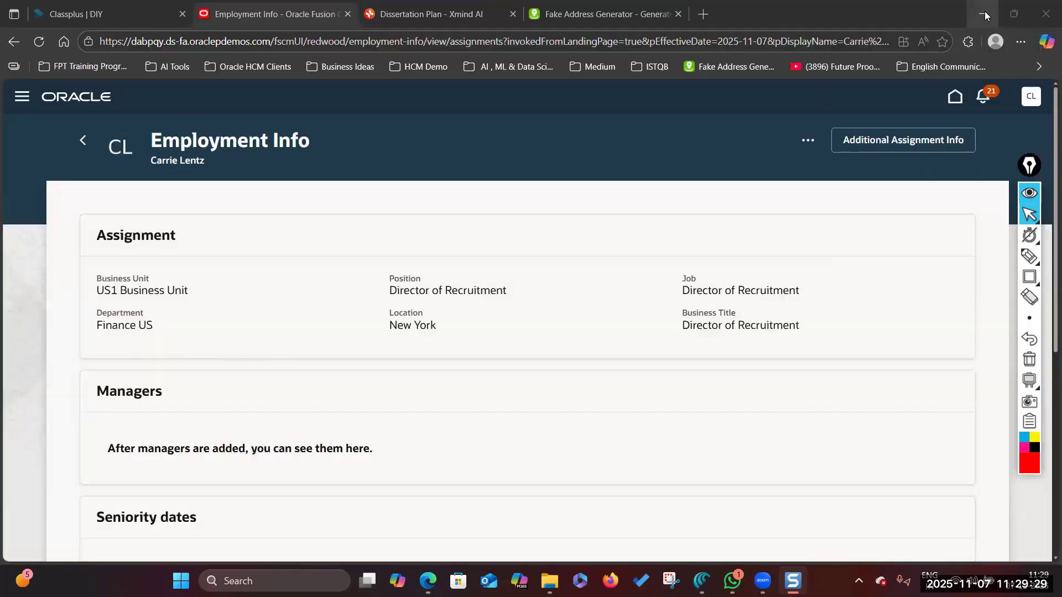
- Minimize Snagit Editor to reveal the Employment Info page
{"action": "left_click", "coordinate": [981, 11]}
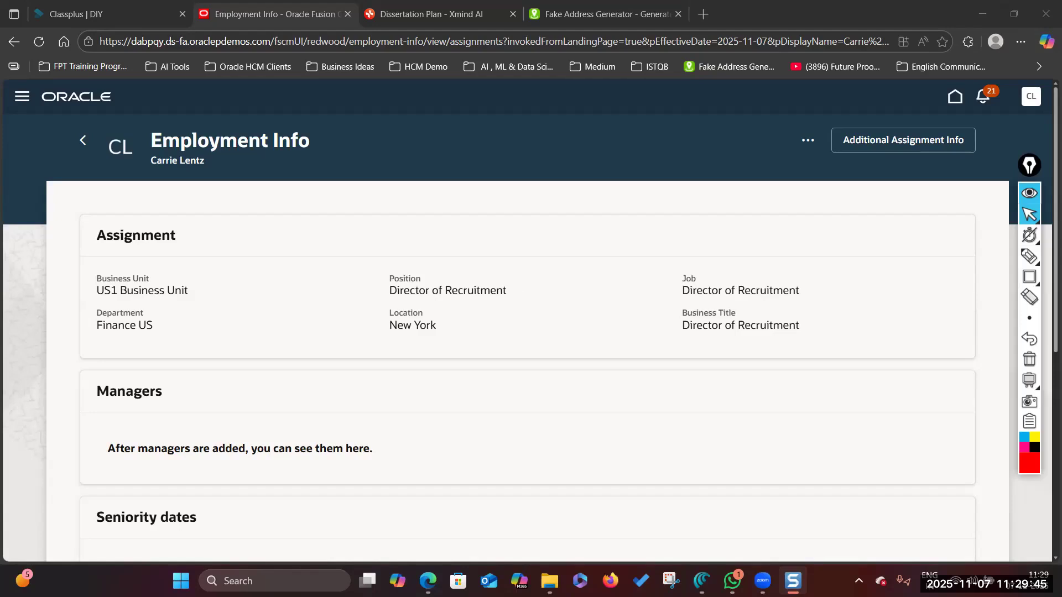
- Snip the Employment Info header and Assignment card showing Finance US and New York
{"action": "left_click", "coordinate": [671, 580]}
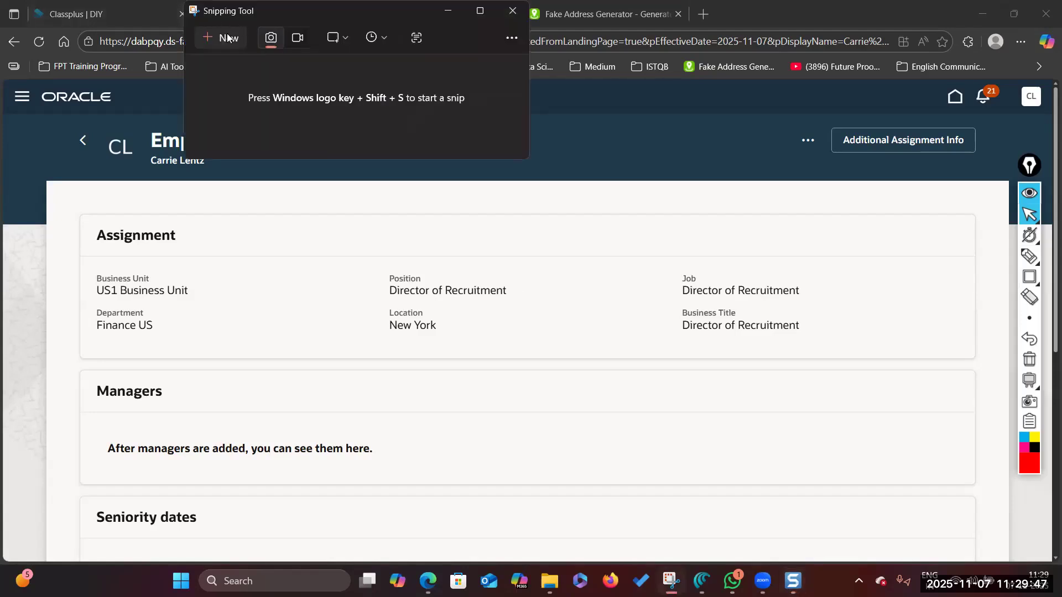
{"action": "left_click", "coordinate": [223, 38]}
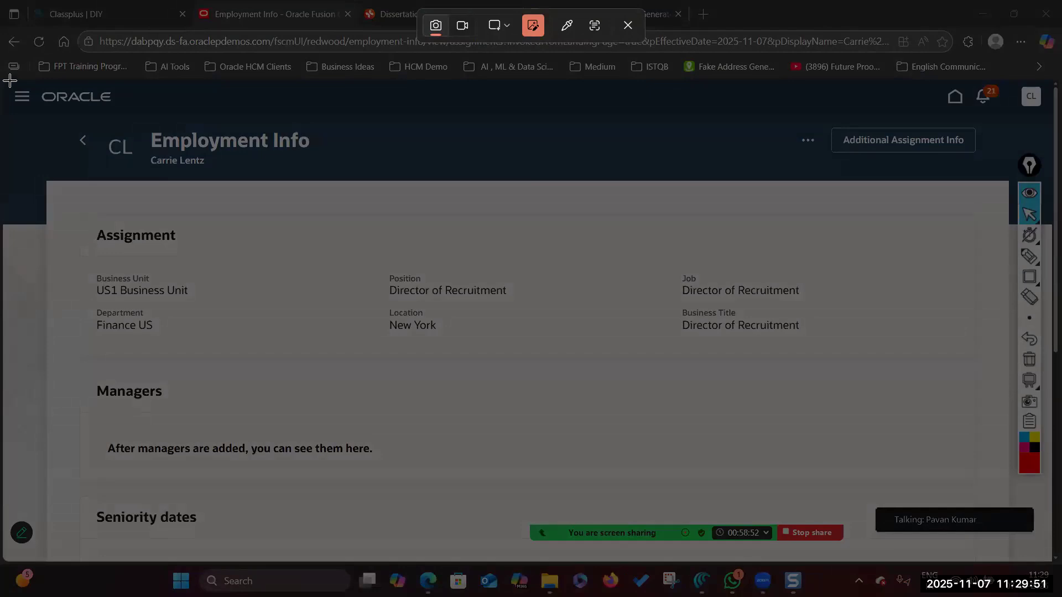
{"action": "mouse_move", "coordinate": [10, 82]}
{"action": "left_mouse_down"}
{"action": "mouse_move", "coordinate": [43, 224]}
{"action": "mouse_move", "coordinate": [570, 368]}
{"action": "mouse_move", "coordinate": [1006, 365]}
{"action": "left_mouse_up"}
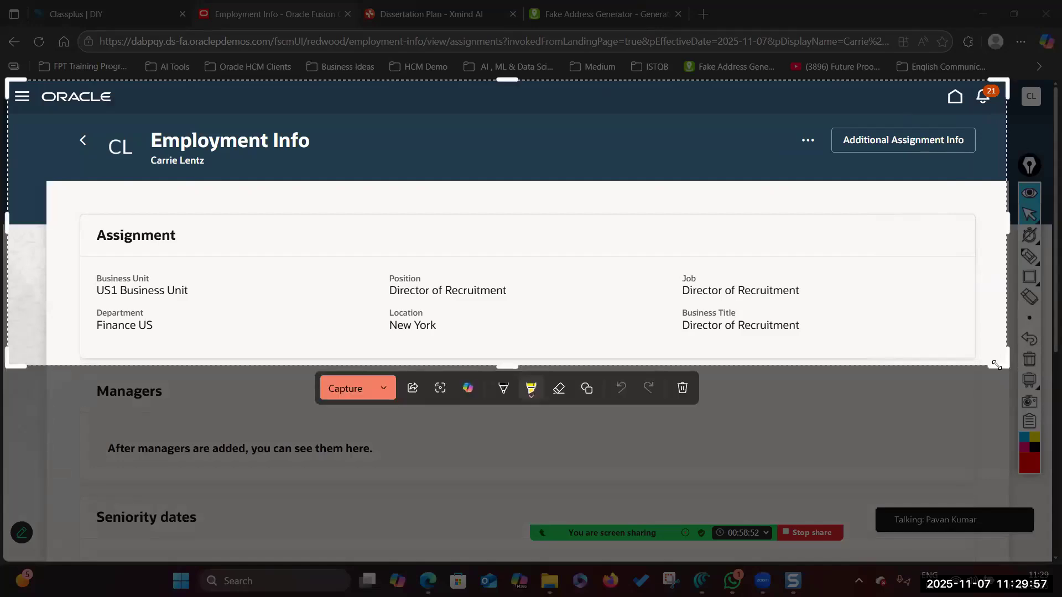
{"action": "left_click", "coordinate": [343, 389]}
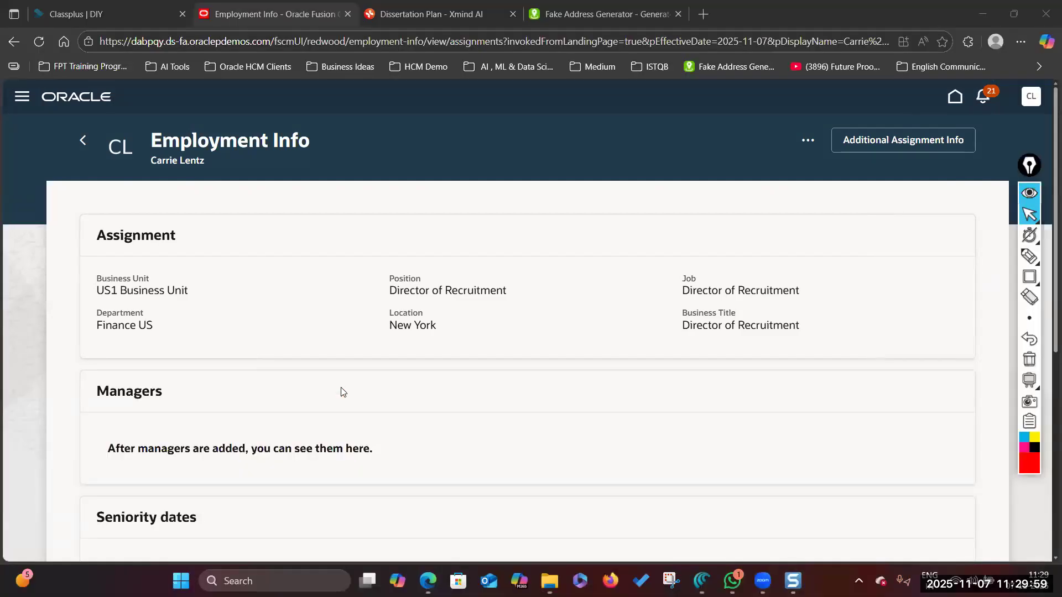